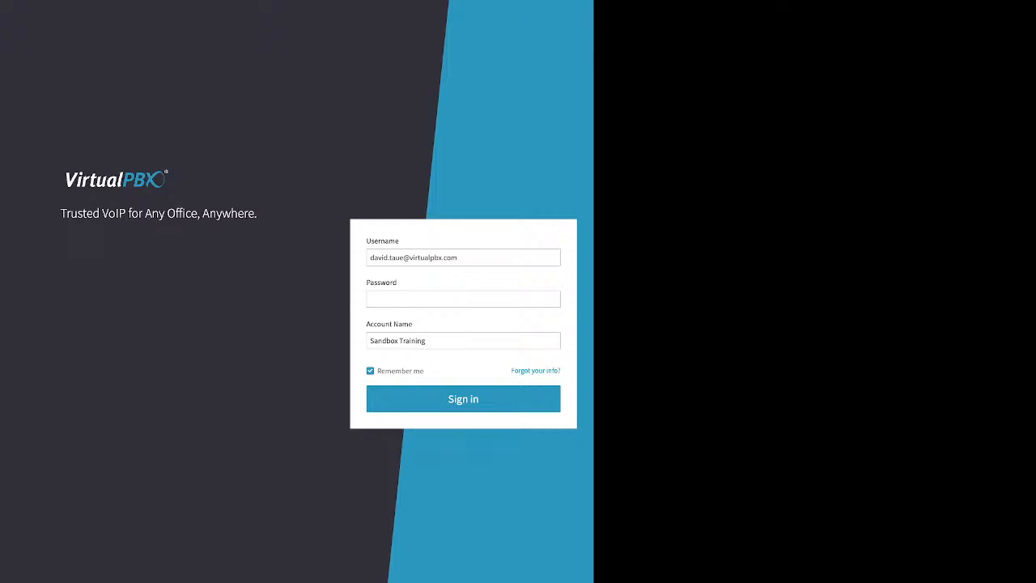
Step: Enter the account password and sign in to the Sandbox Training account
left_click_drag(511, 371, 555, 371)
left_click(535, 371)
left_click(463, 300)
type("•••••••")
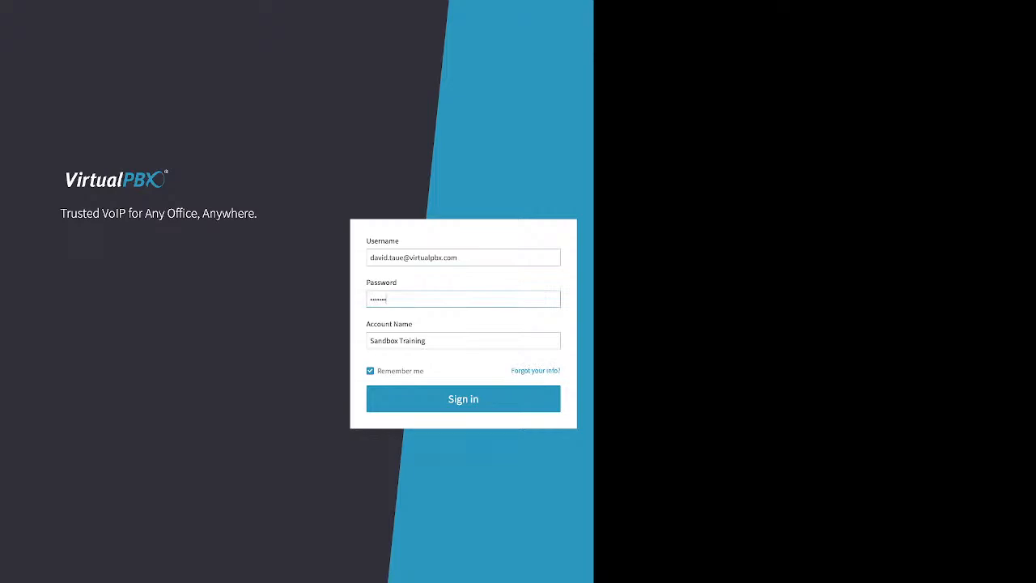
left_click_drag(377, 371, 425, 371)
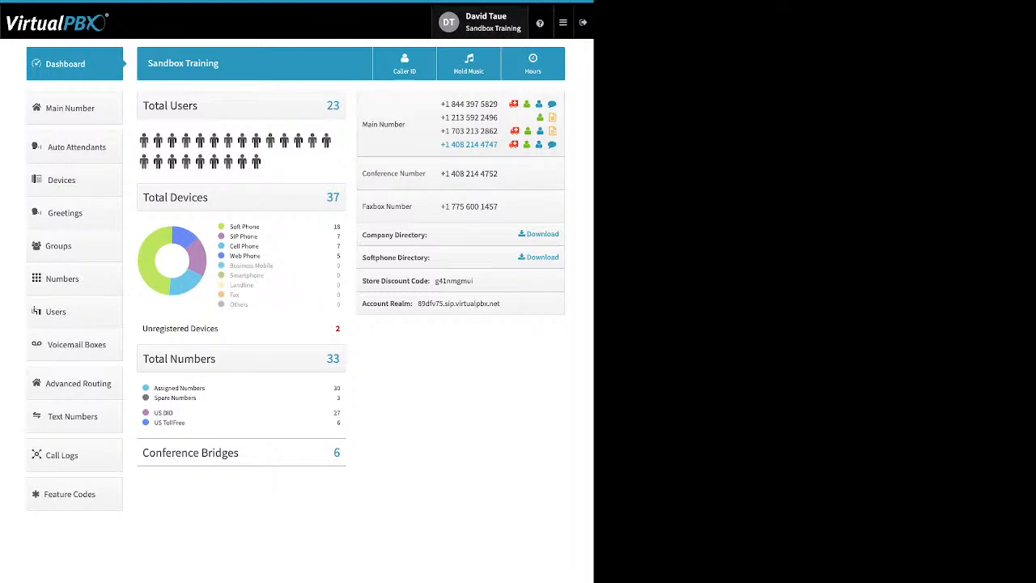
Step: Review the user's password-change form and the account's Timezone & Language settings, and exit without saving changes
left_click(483, 22)
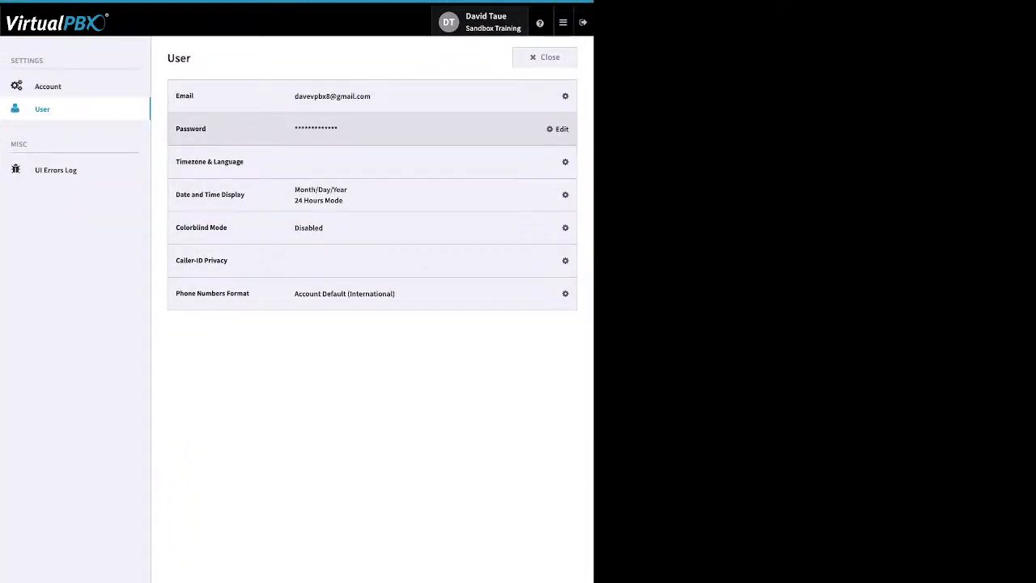
left_click(558, 129)
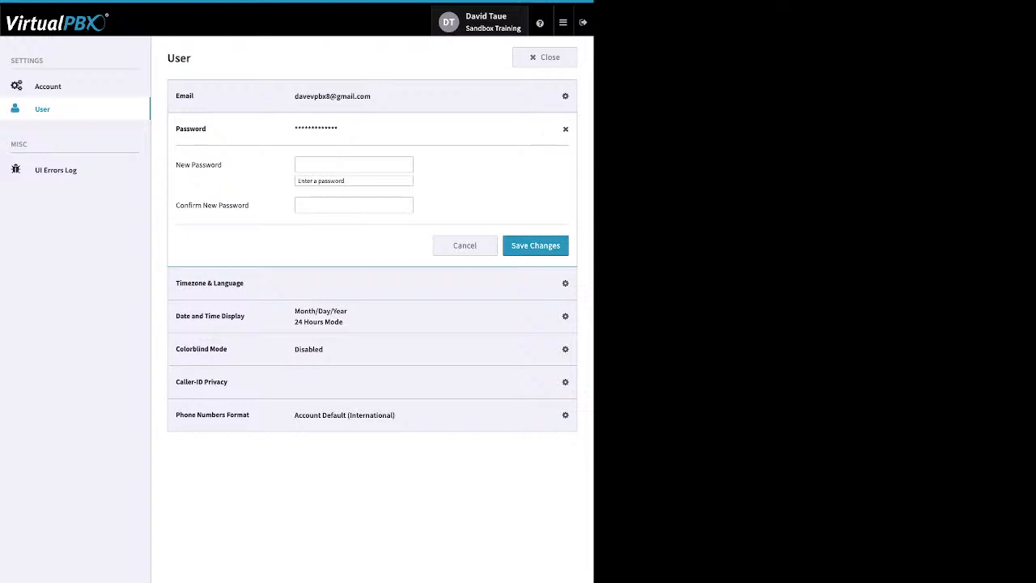
left_click(48, 87)
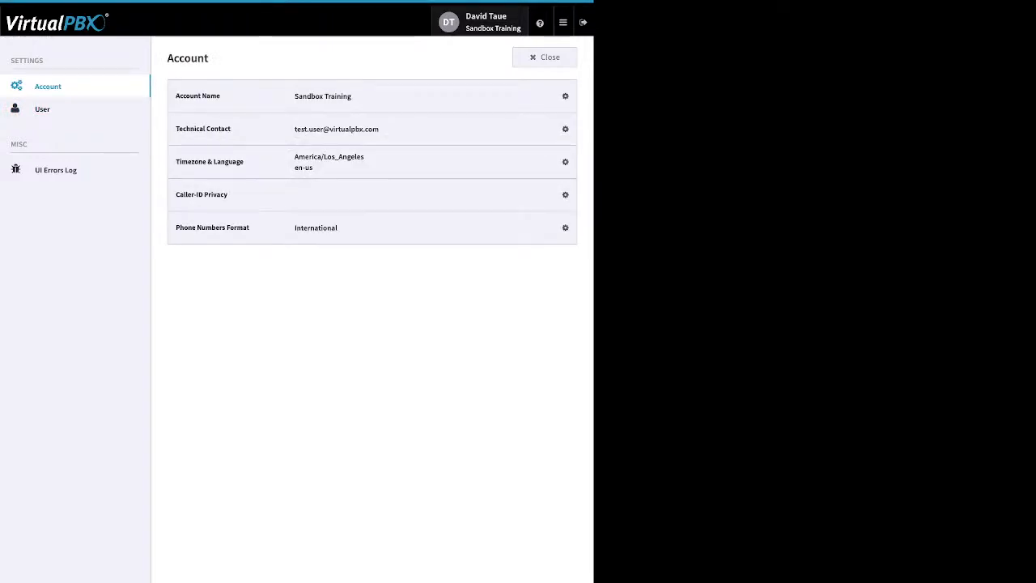
left_click(559, 162)
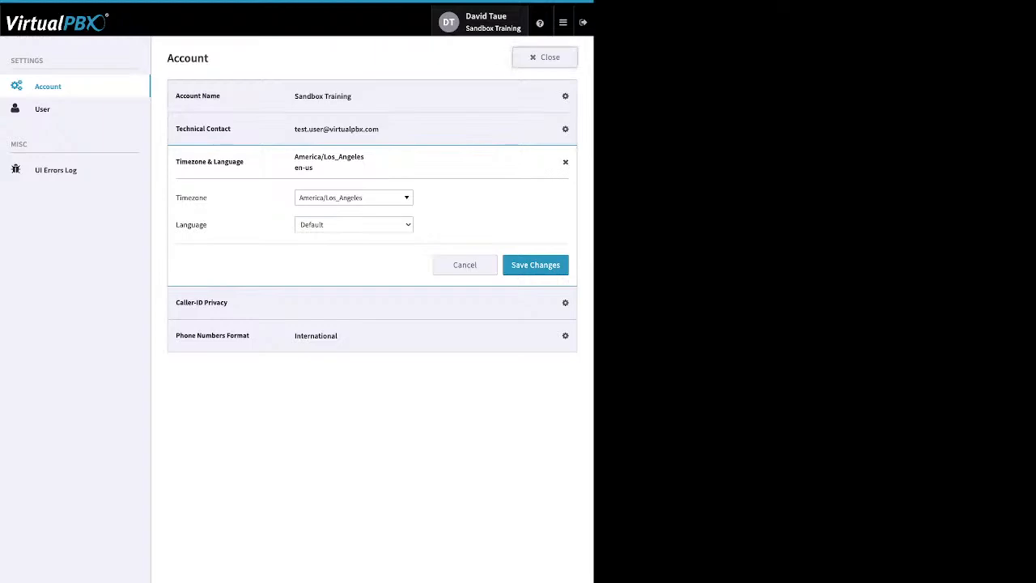
left_click(545, 57)
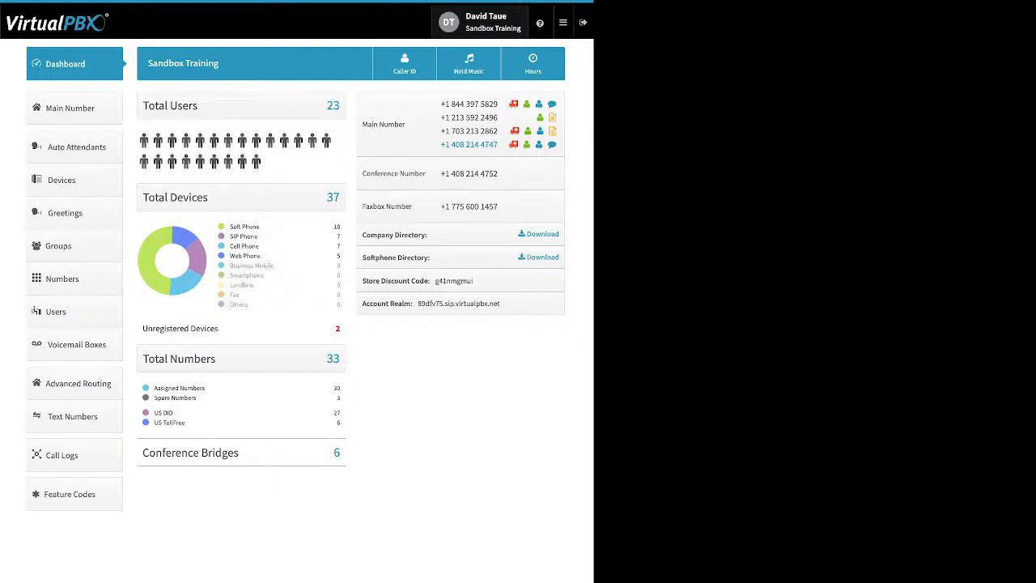
Step: Show the help options for chat, learning resources and the online store
left_click(540, 23)
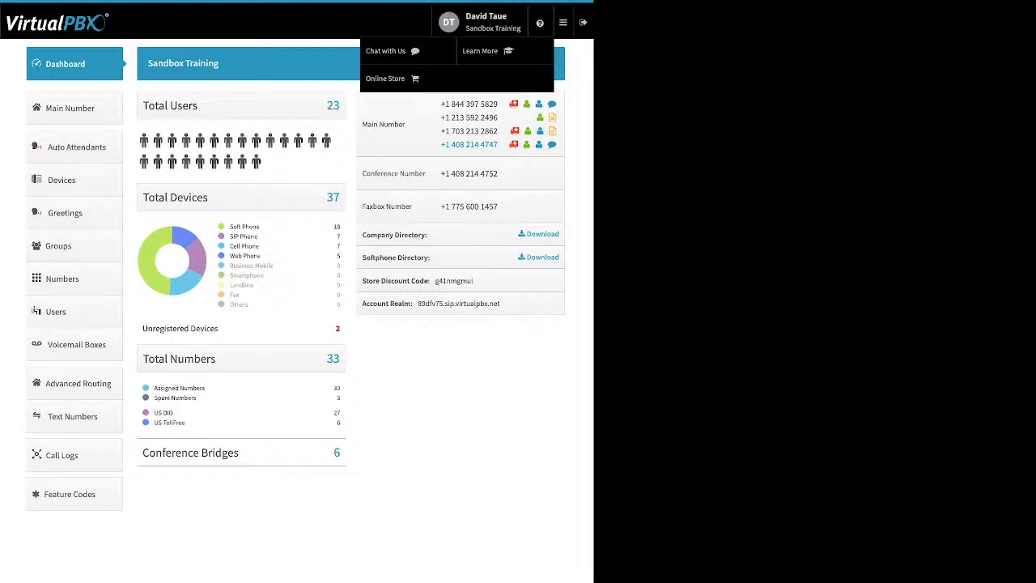
mouse_move(563, 23)
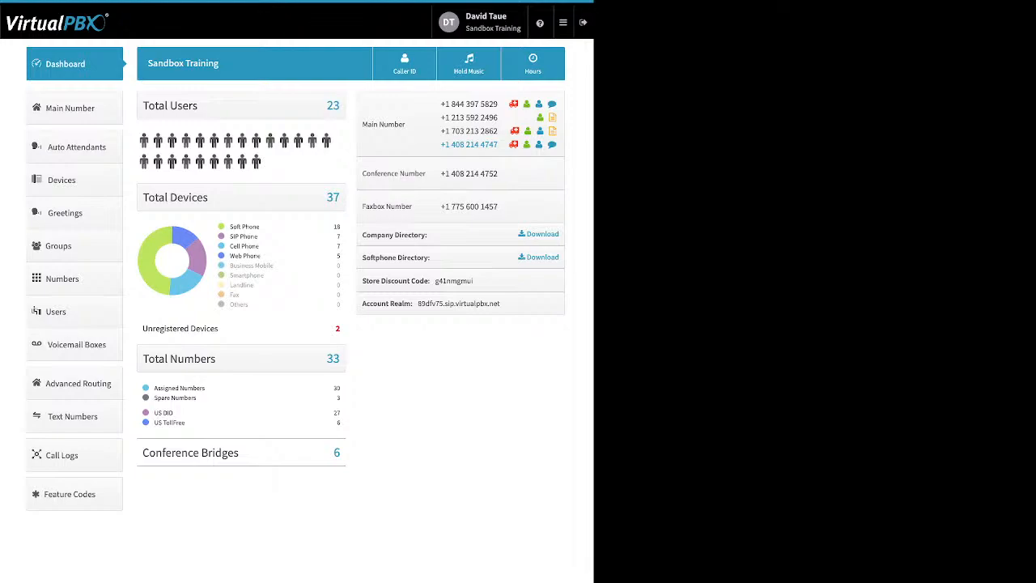
Step: Examine the dashboard's device types, unregistered devices, assigned and spare numbers, US DID and toll-free numbers, and conference bridges
left_click_drag(260, 226, 230, 227)
left_click(245, 228)
left_click_drag(258, 237, 230, 237)
left_click_drag(259, 246, 230, 246)
left_click_drag(259, 256, 230, 256)
left_click_drag(219, 329, 189, 329)
left_click_drag(154, 388, 196, 398)
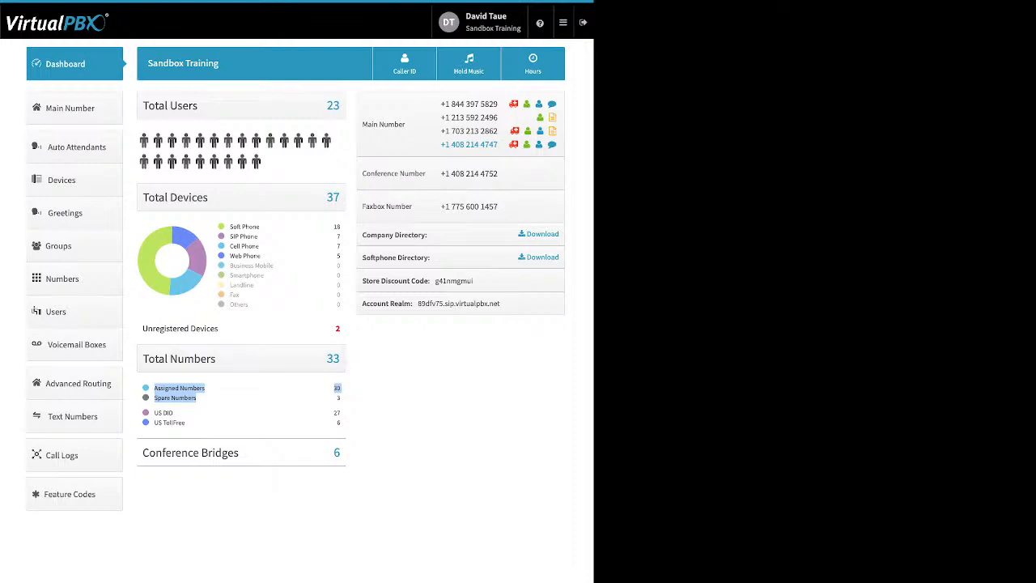
left_click_drag(186, 423, 154, 413)
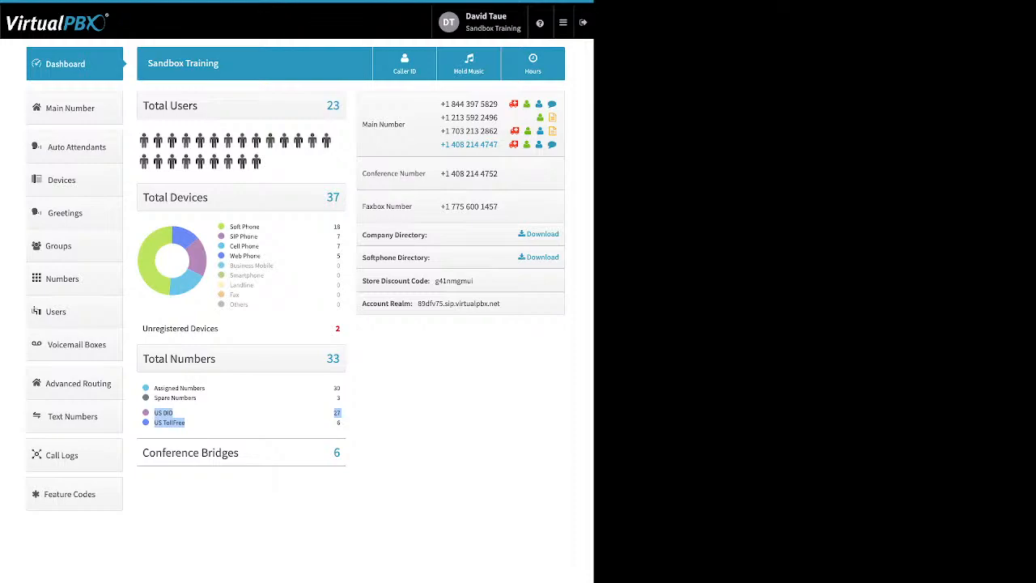
left_click_drag(240, 454, 202, 453)
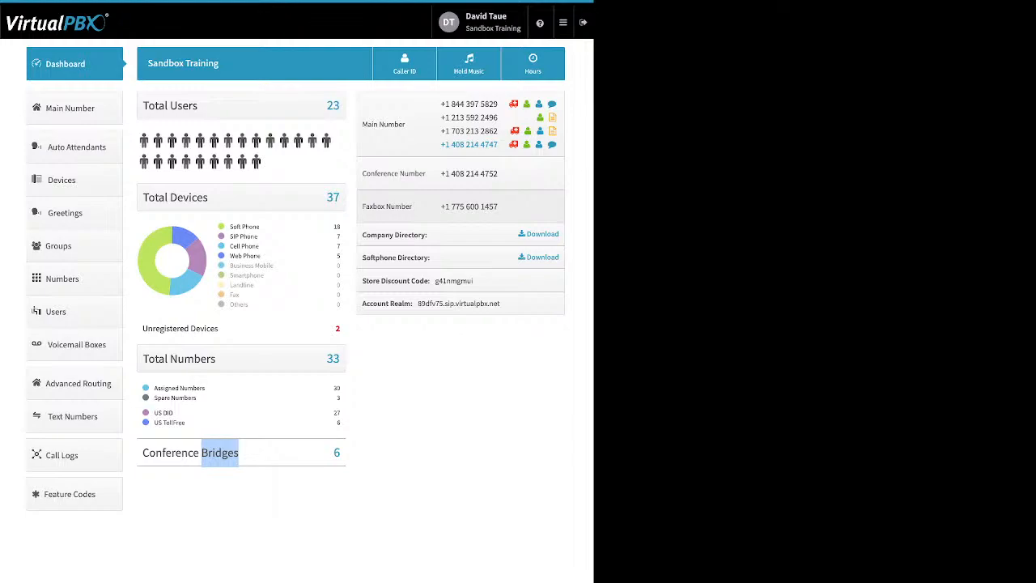
Step: Examine the dashboard's Company Directory, Softphone Directory and Store Discount Code entries
left_click_drag(427, 235, 362, 235)
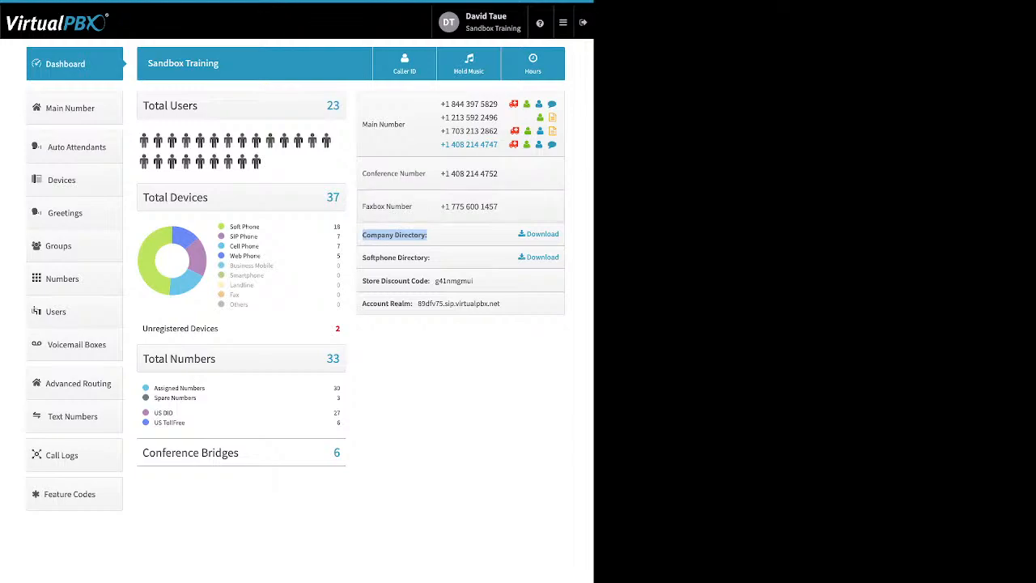
left_click_drag(430, 257, 362, 258)
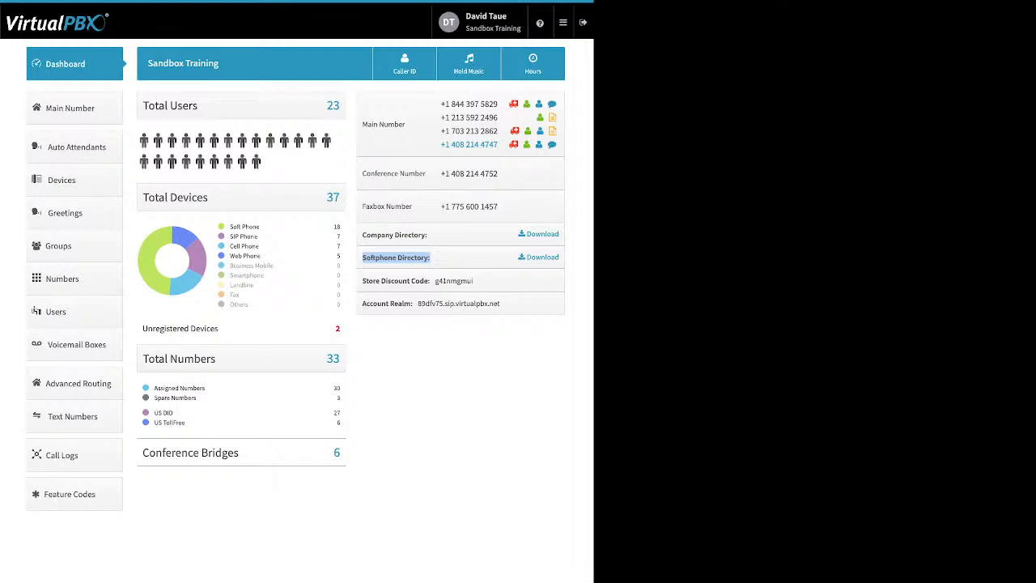
left_click_drag(362, 280, 429, 281)
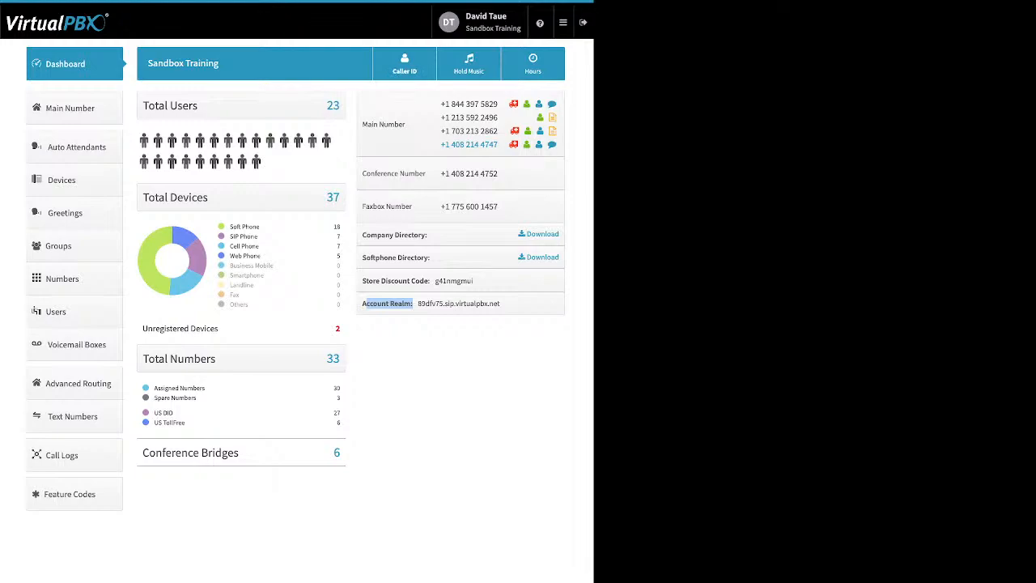
Step: Review the Company Caller ID name and Emergency (E911) Information in the caller ID settings, and close them without saving
left_click(404, 64)
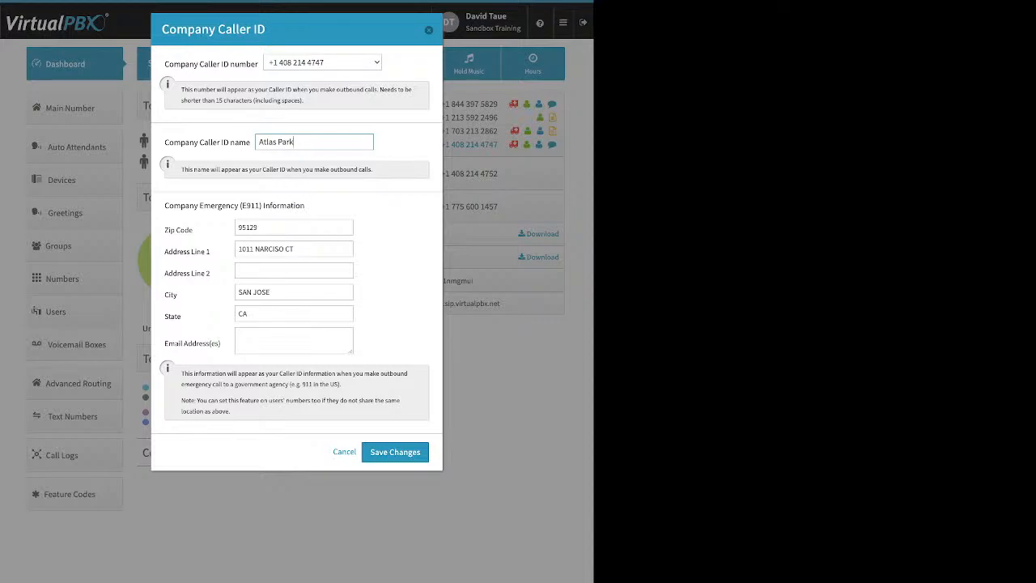
left_click_drag(304, 205, 165, 205)
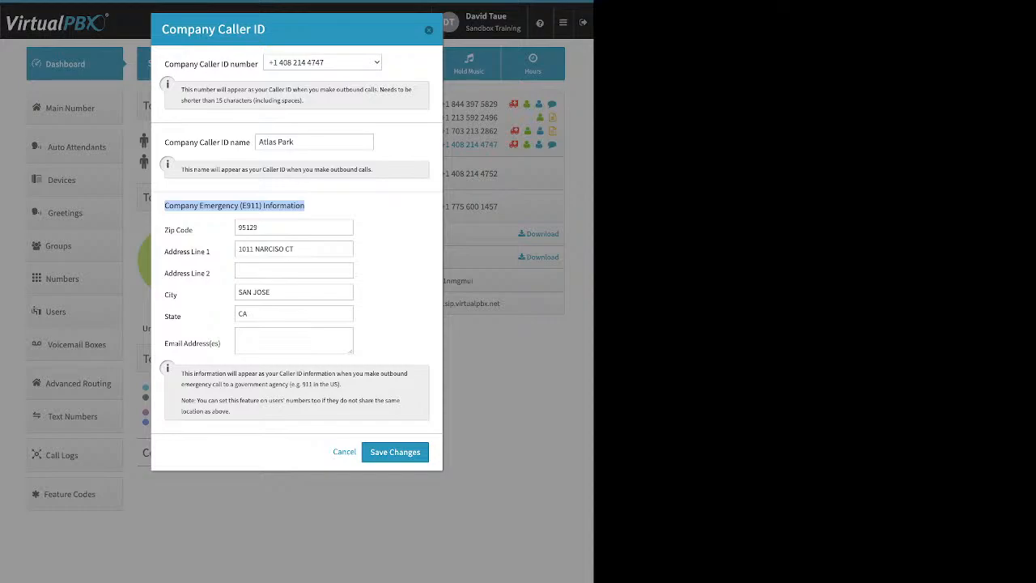
left_click(318, 207)
left_click_drag(164, 141, 250, 143)
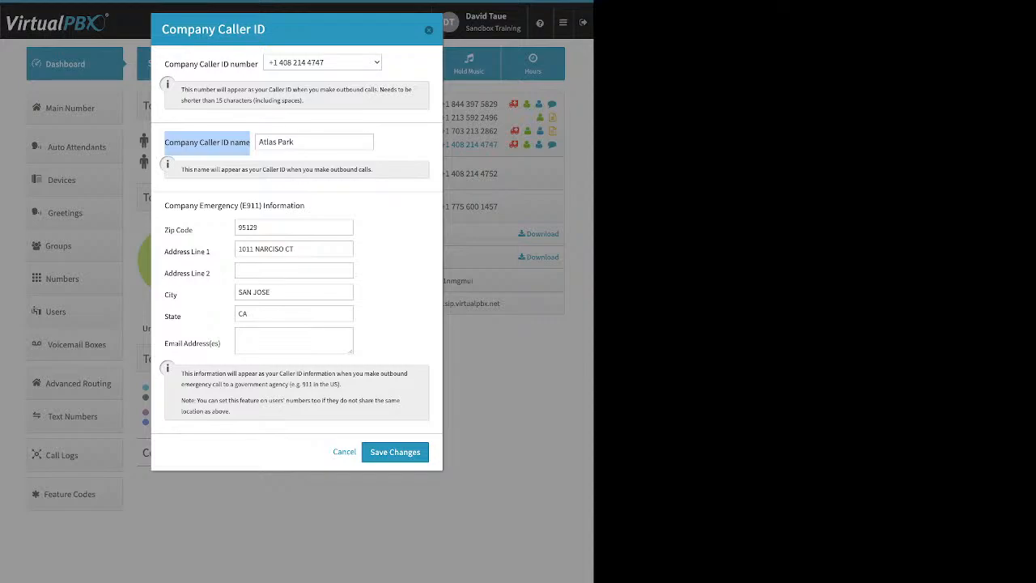
left_click(429, 30)
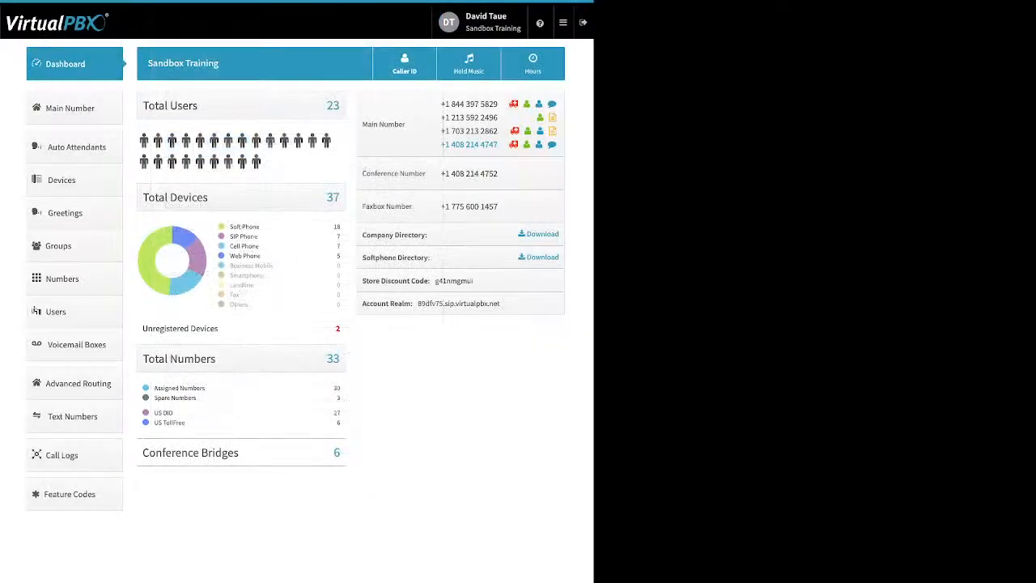
Step: View the account's Music-On-Hold file upload option and dismiss the settings without saving
left_click(469, 64)
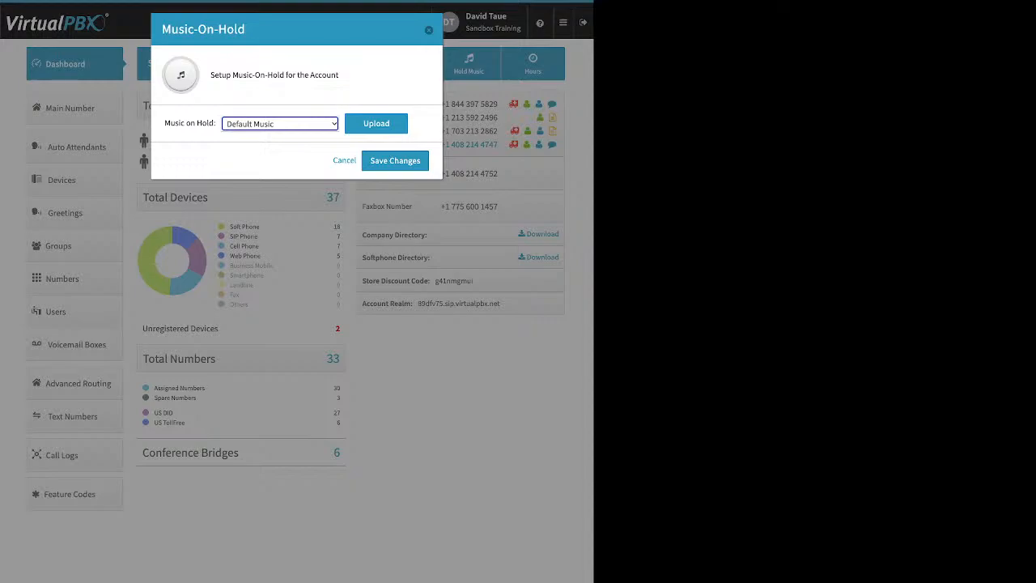
left_click(377, 124)
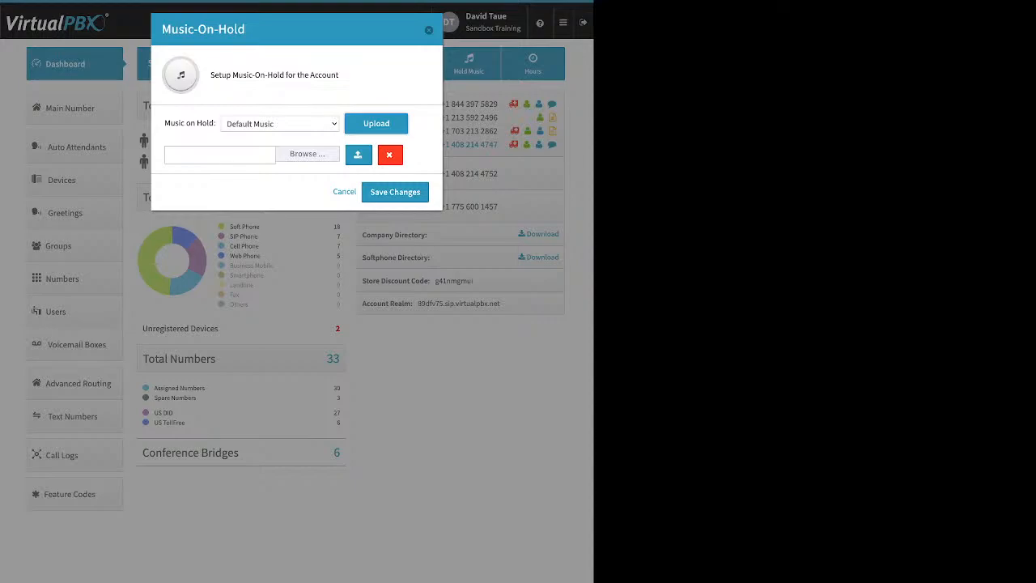
key("Escape")
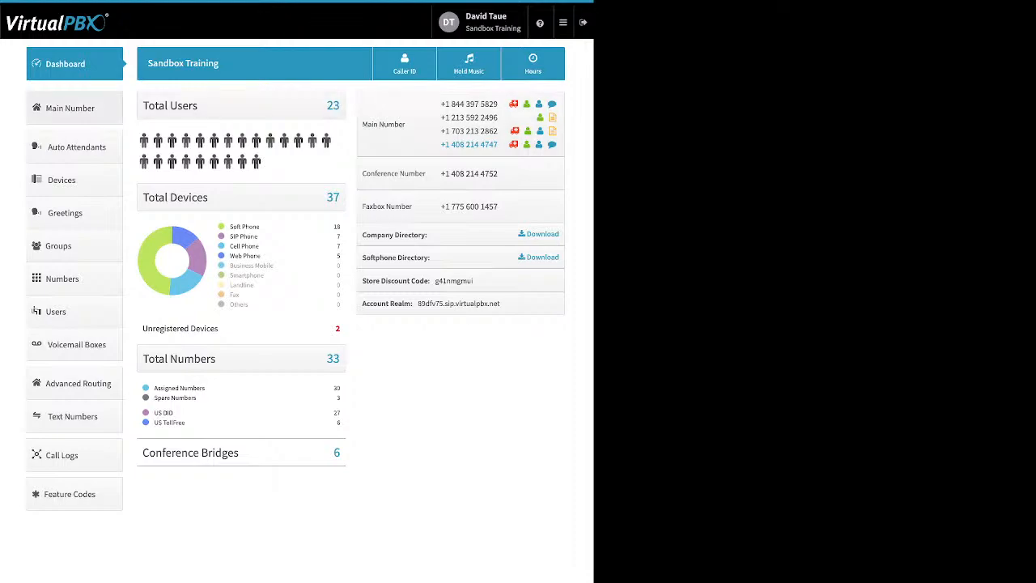
Step: Un-assign the number with area code 703 from the Main Company Numbers, leaving its e911 and Caller-ID features unchecked for removal
left_click(74, 108)
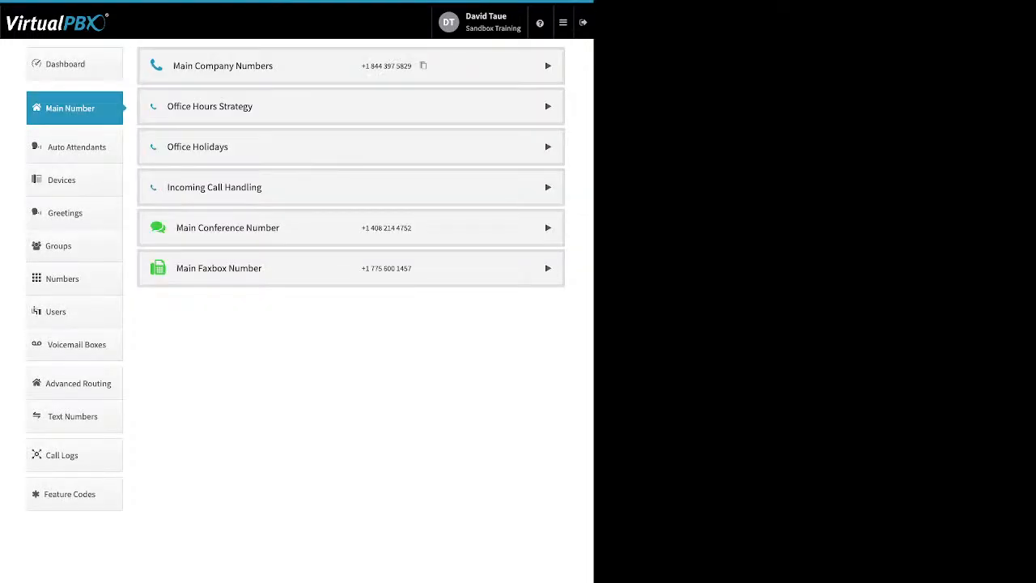
left_click(548, 65)
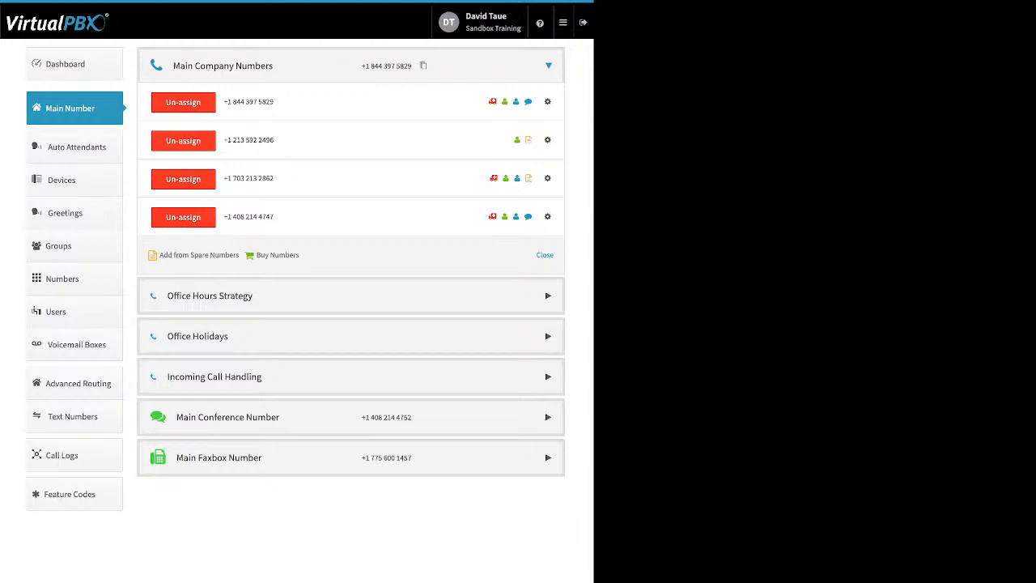
left_click(183, 179)
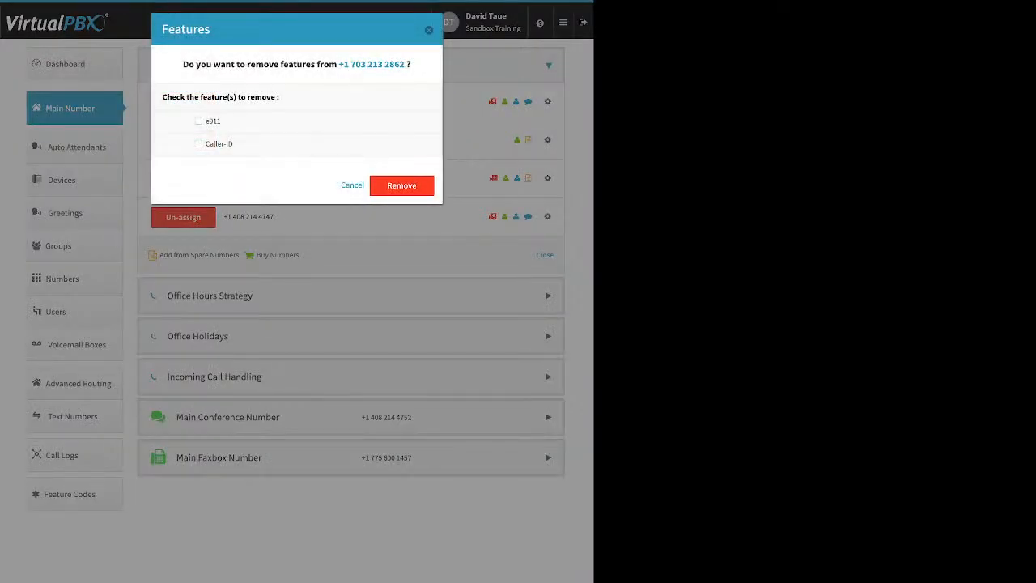
left_click(401, 185)
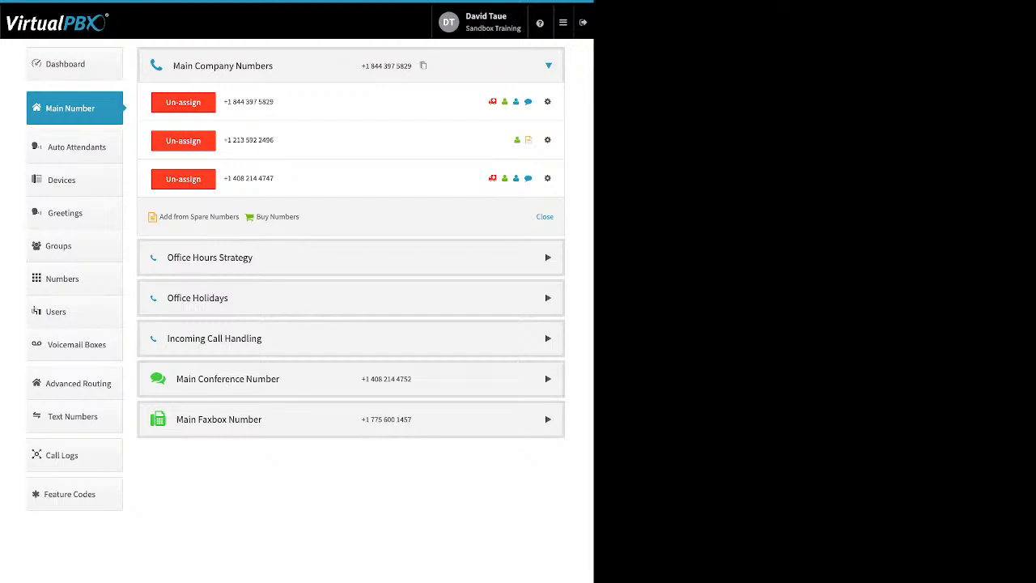
Step: Try to add the spare number with prefix 844 to the Main Company Numbers
left_click_drag(305, 217, 160, 217)
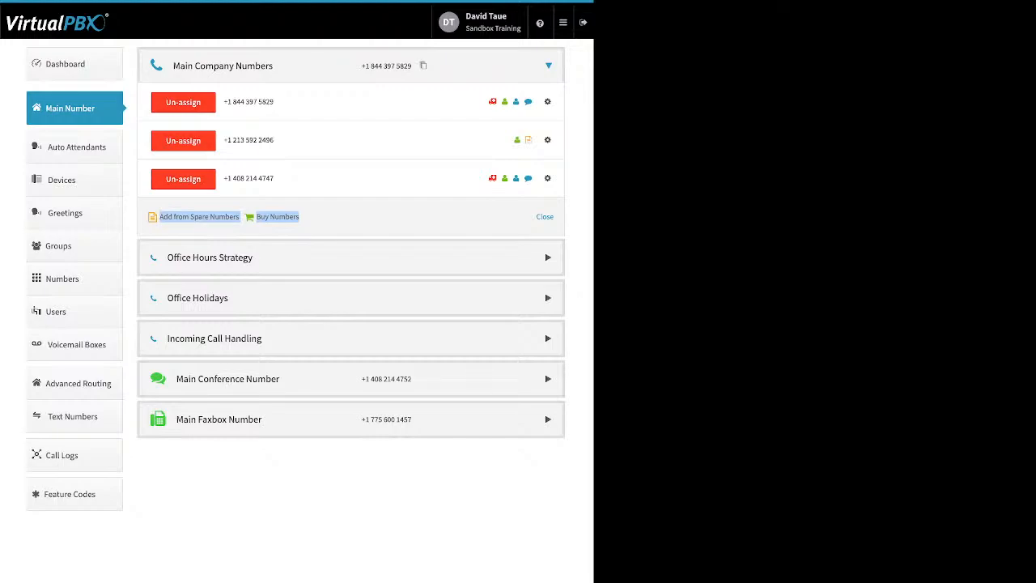
left_click(199, 217)
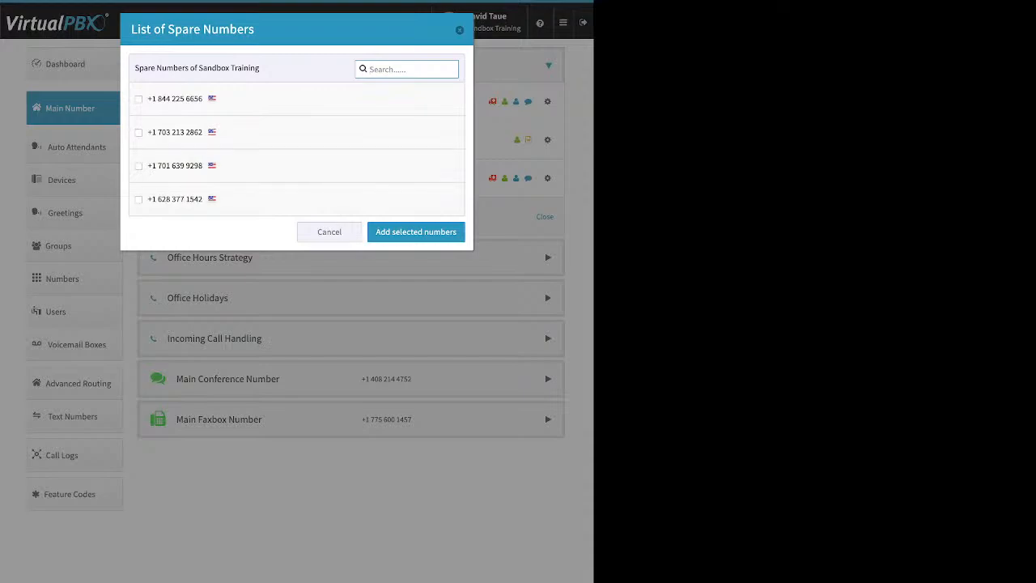
left_click(138, 98)
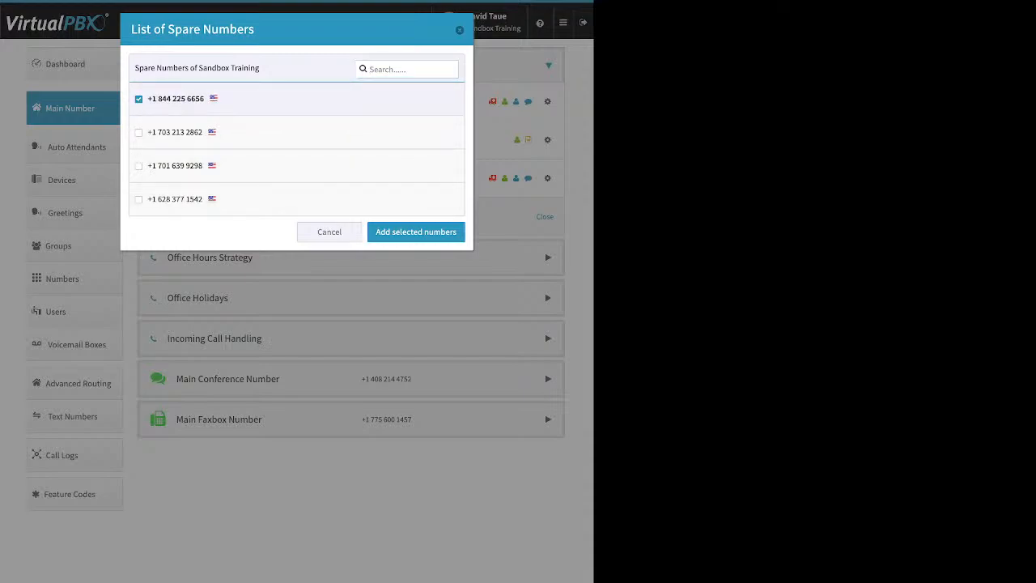
left_click(416, 232)
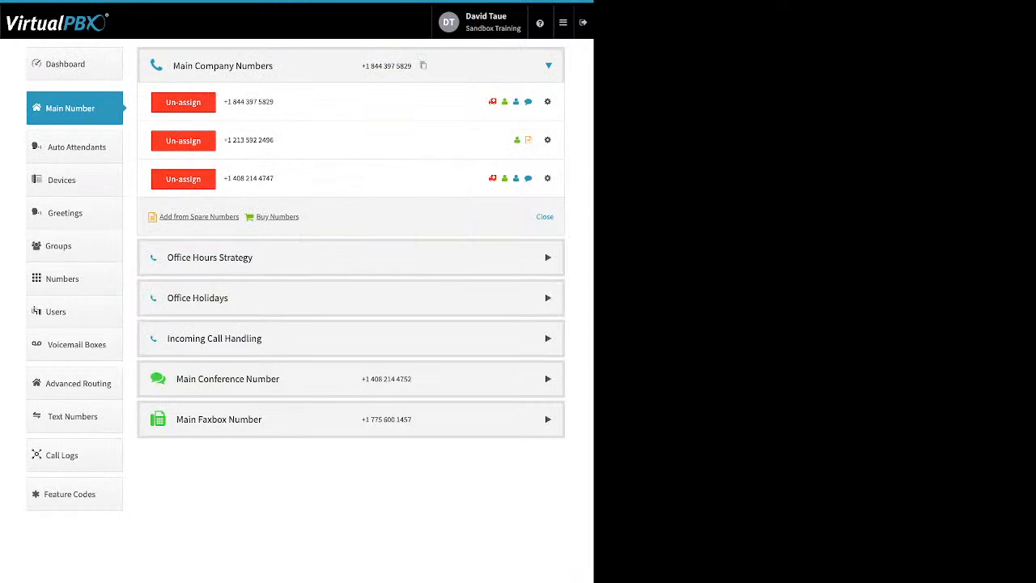
Step: Search for purchasable toll-free numbers with the 85* prefix and add one of the 855-748 numbers to the purchase list
left_click(277, 217)
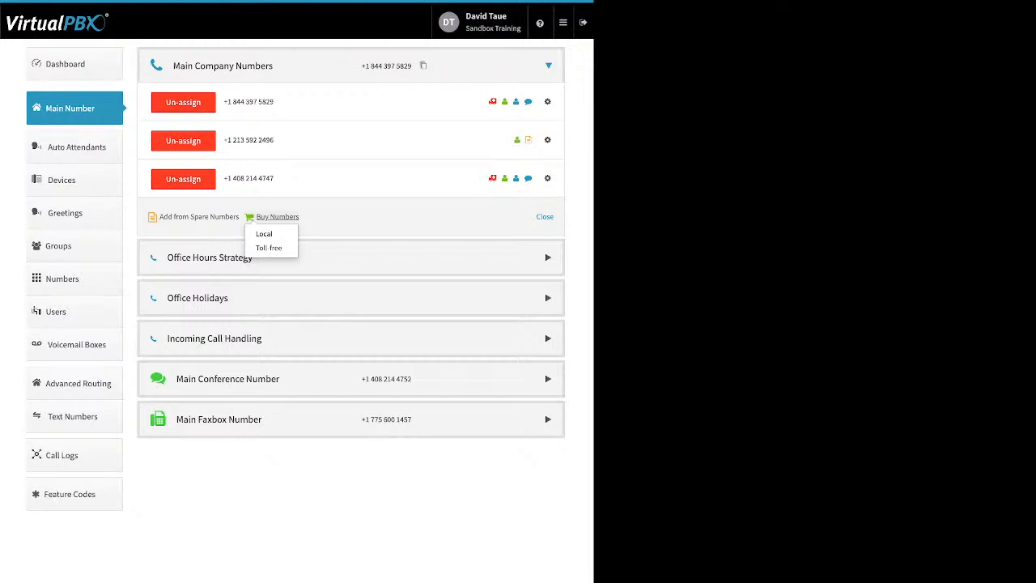
left_click(269, 248)
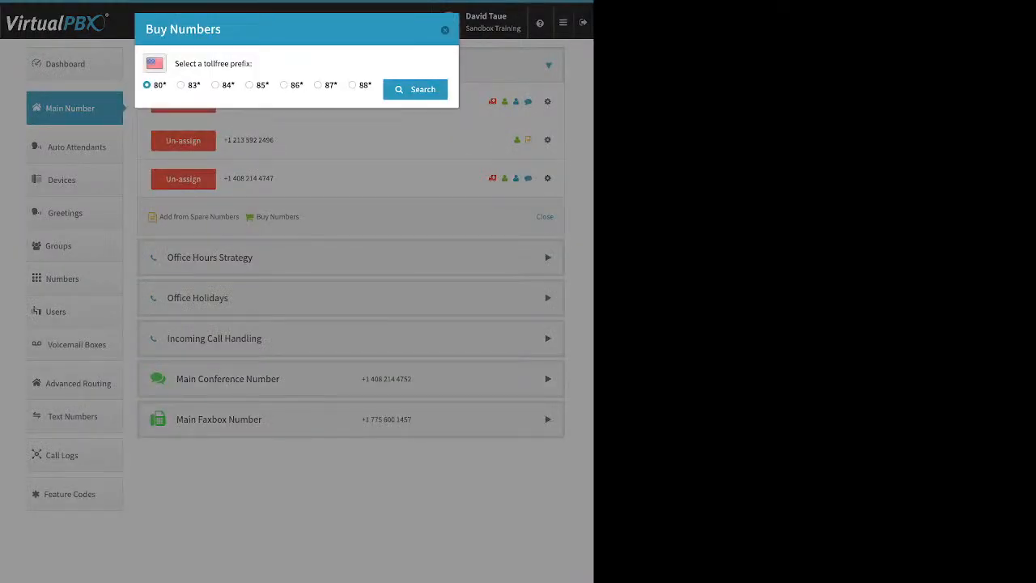
left_click(250, 85)
left_click(415, 90)
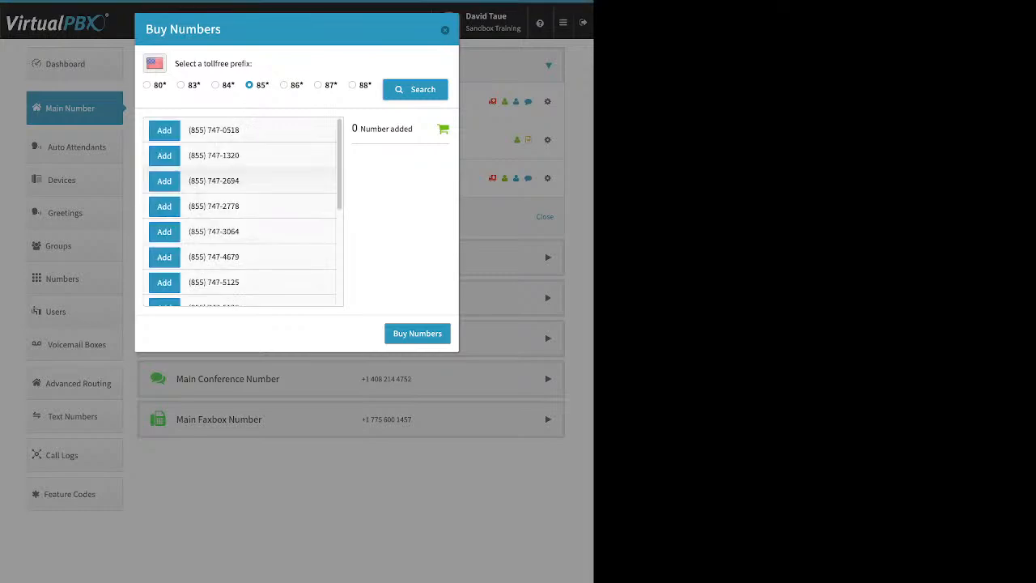
scroll(243, 210, "down", 8)
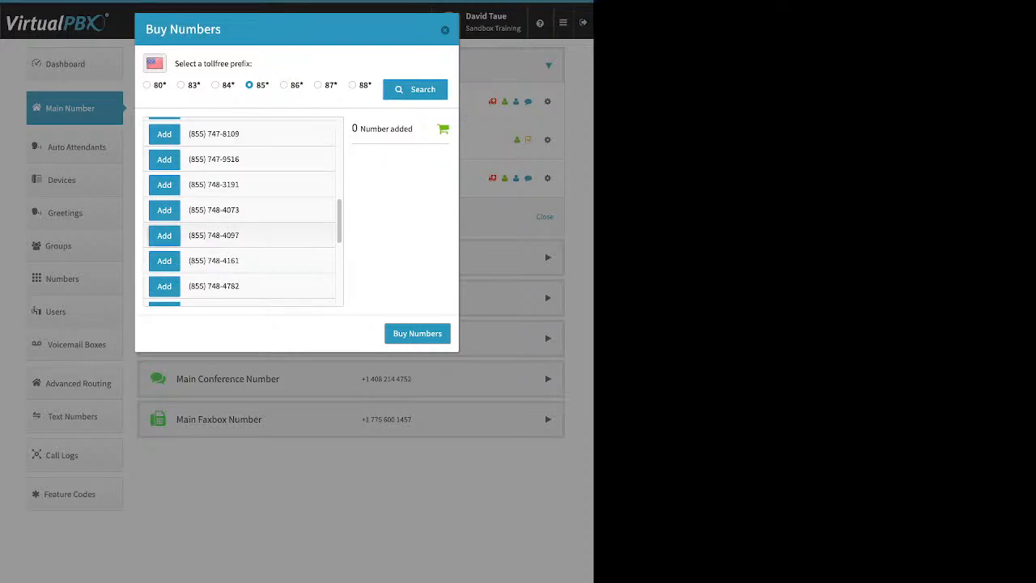
left_click(164, 235)
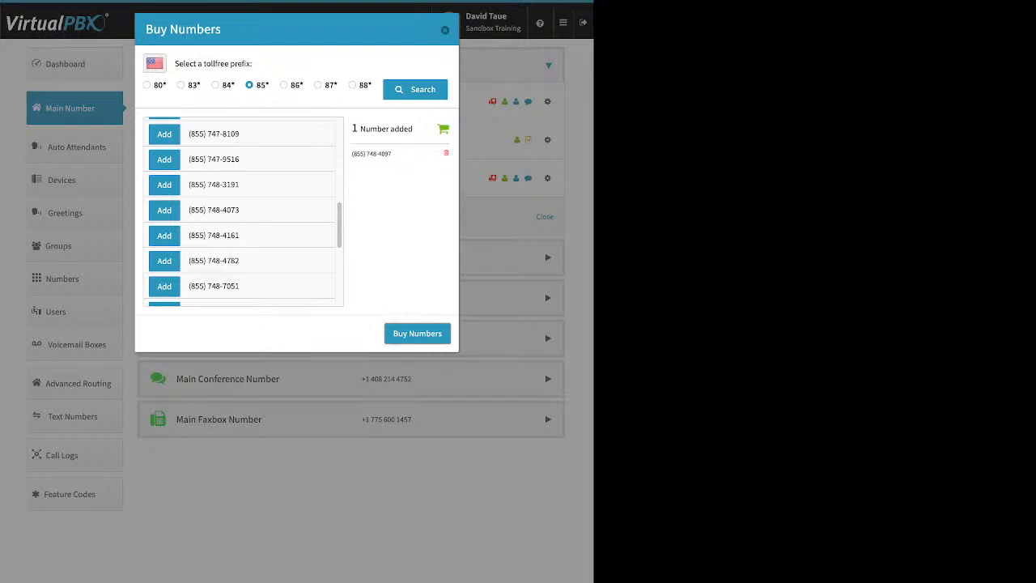
Step: Buy the toll-free 855 number held in the purchase list for the Main Company Numbers
left_click(417, 333)
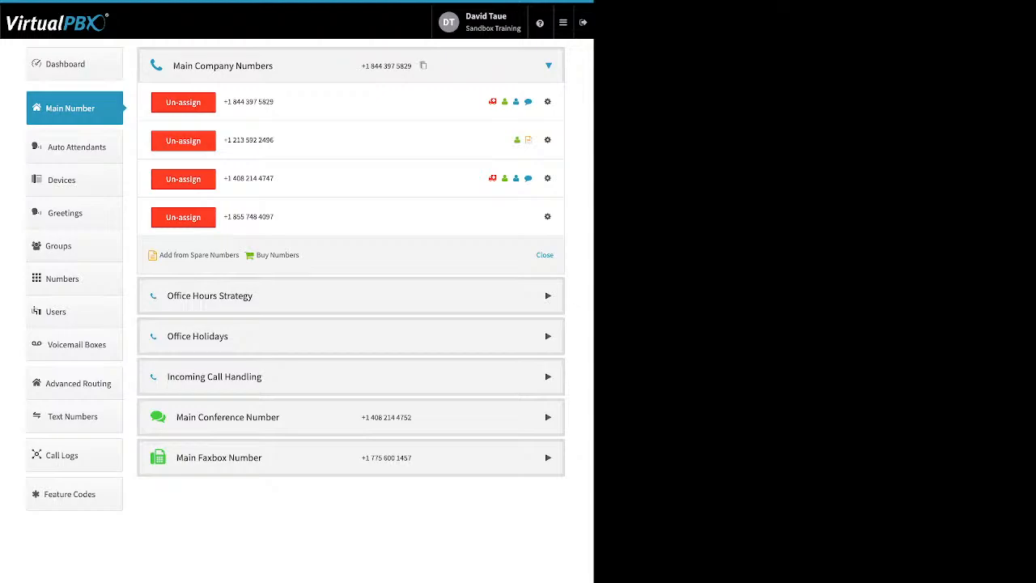
Step: Search for purchasable local United States numbers with area code 310, and return to the search form
left_click(277, 255)
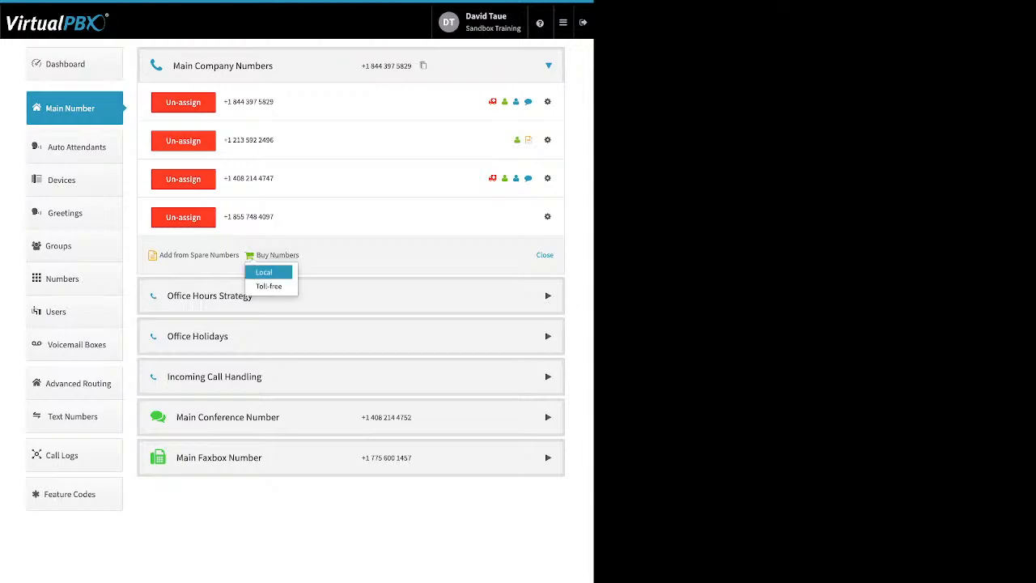
left_click(266, 273)
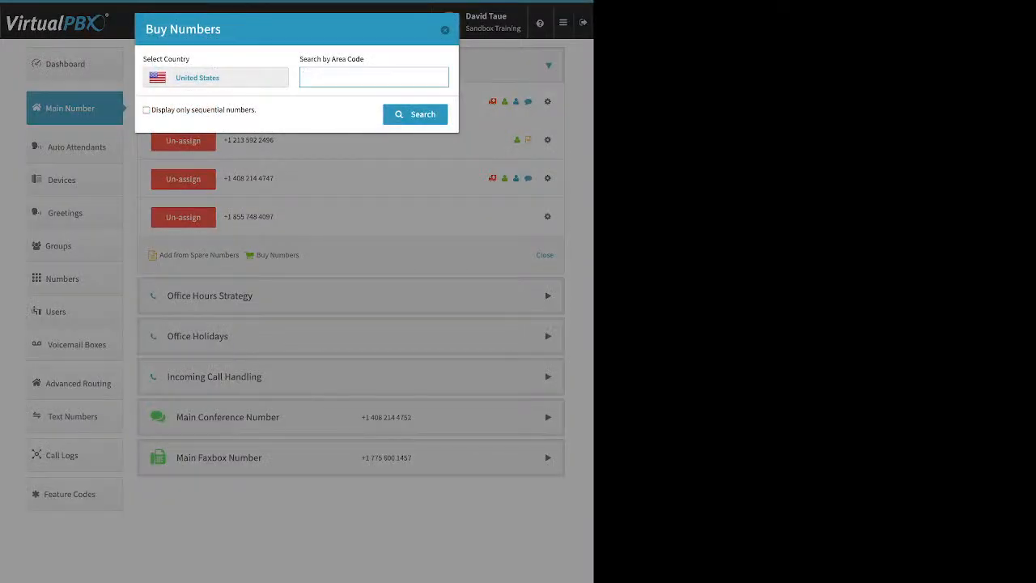
type("310")
key("Return")
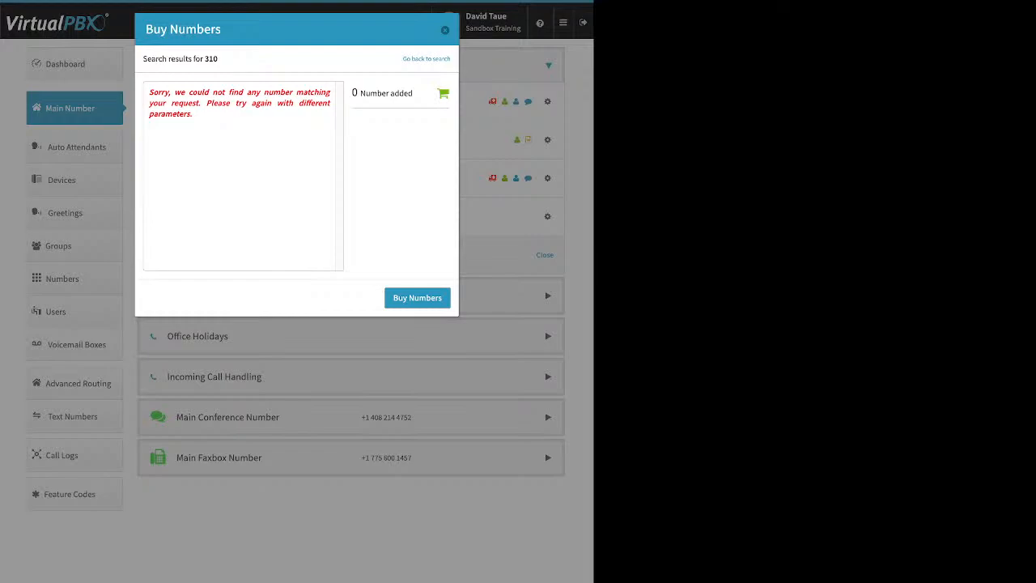
triple_click(239, 103)
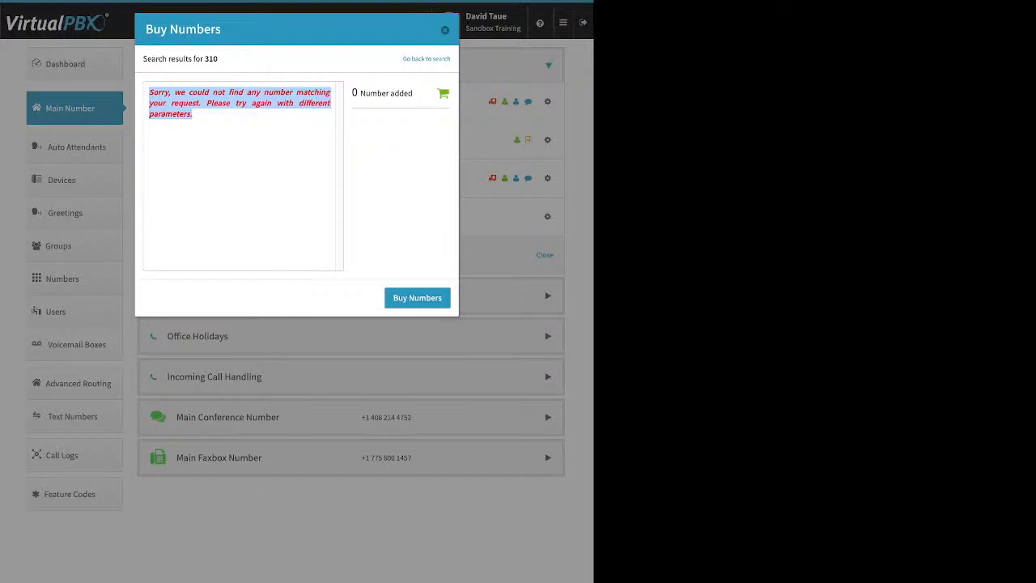
left_click(427, 59)
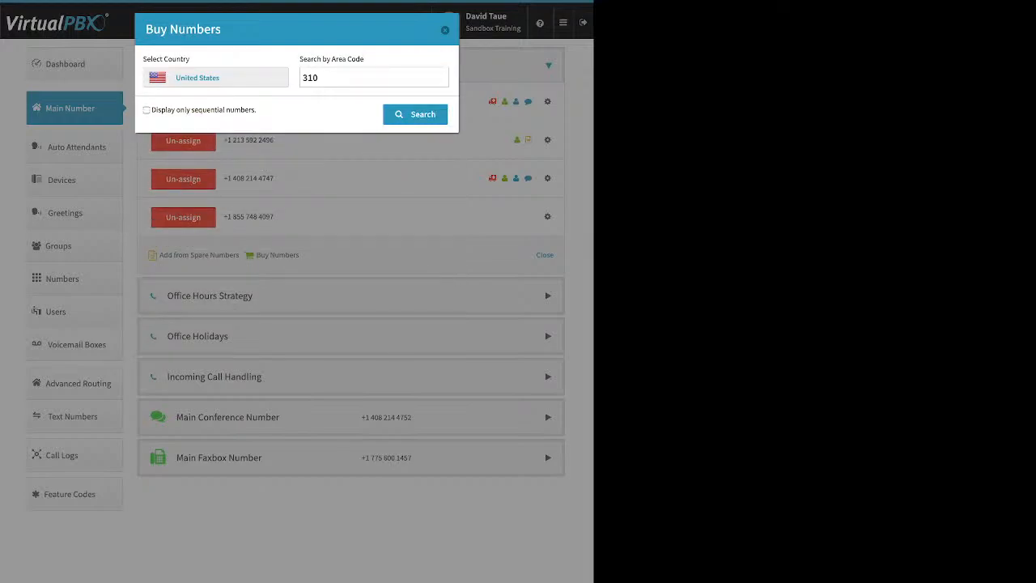
Step: Search for local numbers with area code 424 and buy the one starting with 424-285
double_click(311, 78)
type("424")
key("Return")
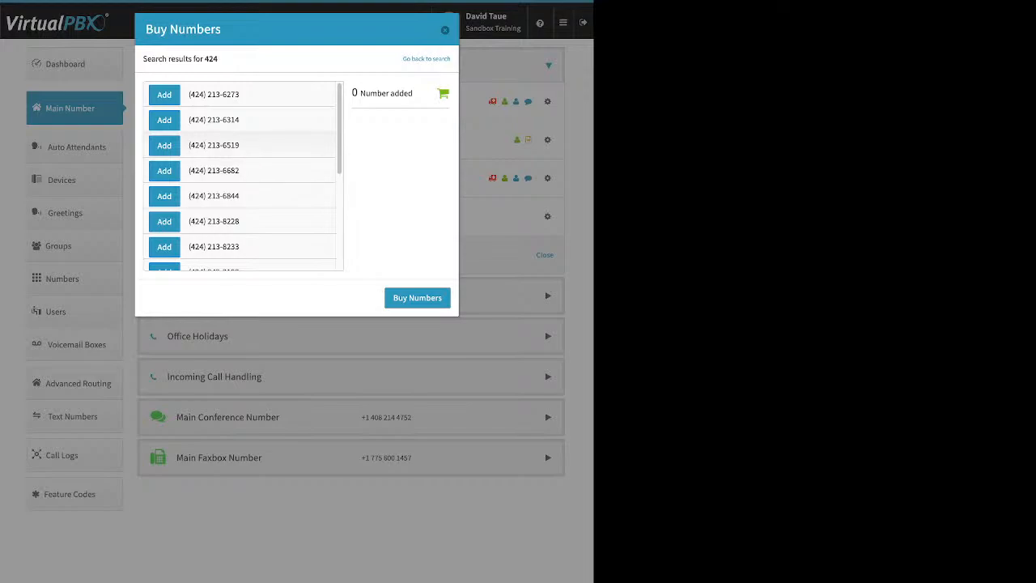
scroll(242, 175, "down", 5)
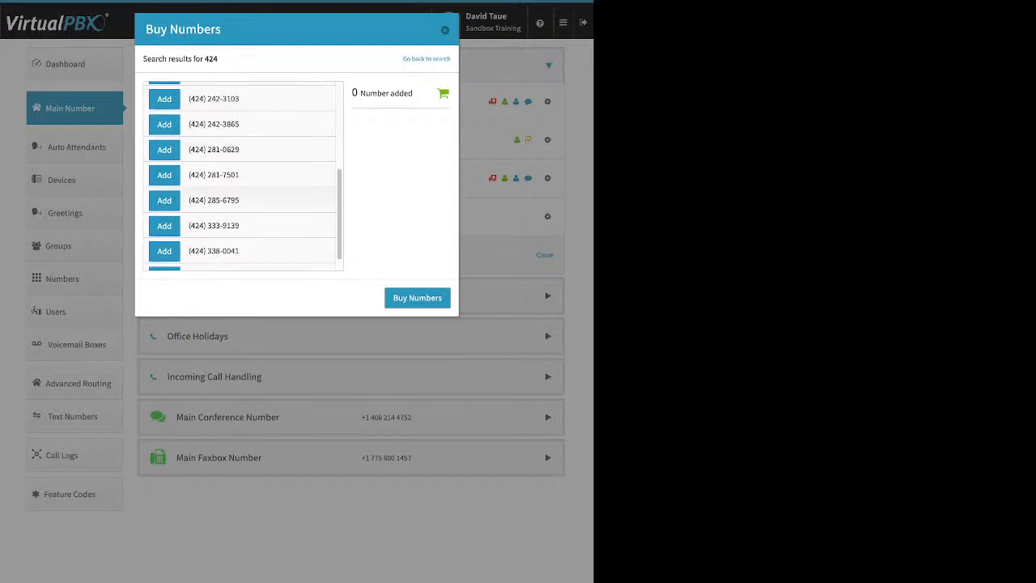
left_click(164, 200)
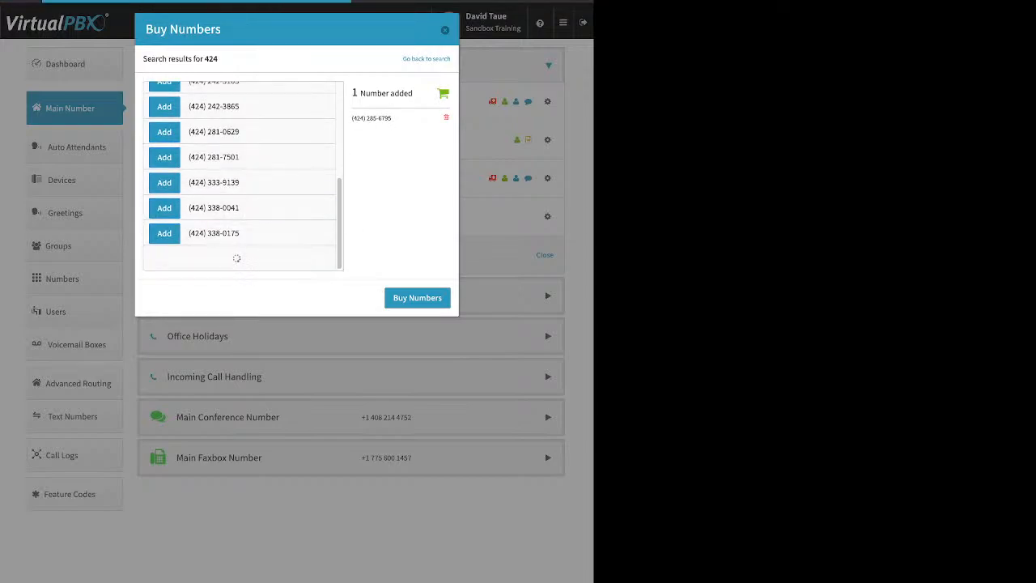
left_click(417, 297)
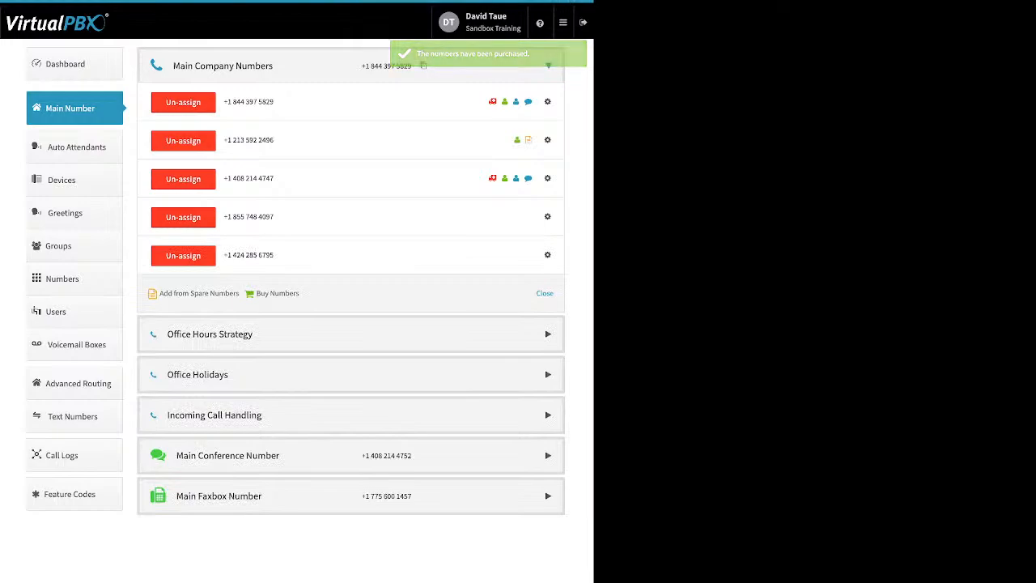
Step: Review the Caller-ID name options of the 855 number, try switching on Inbound Caller ID Name, and dismiss without saving
left_click(548, 217)
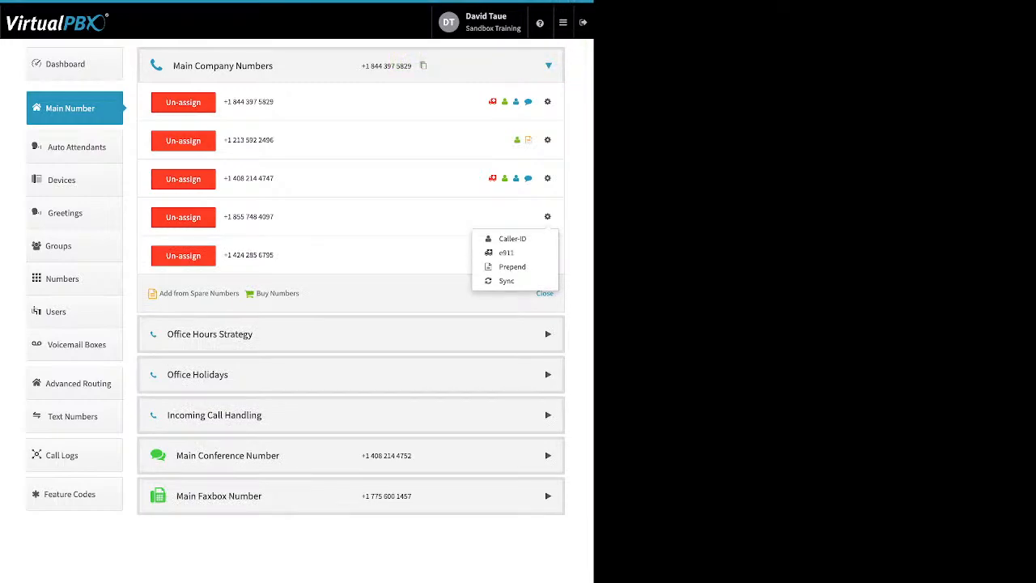
left_click(512, 238)
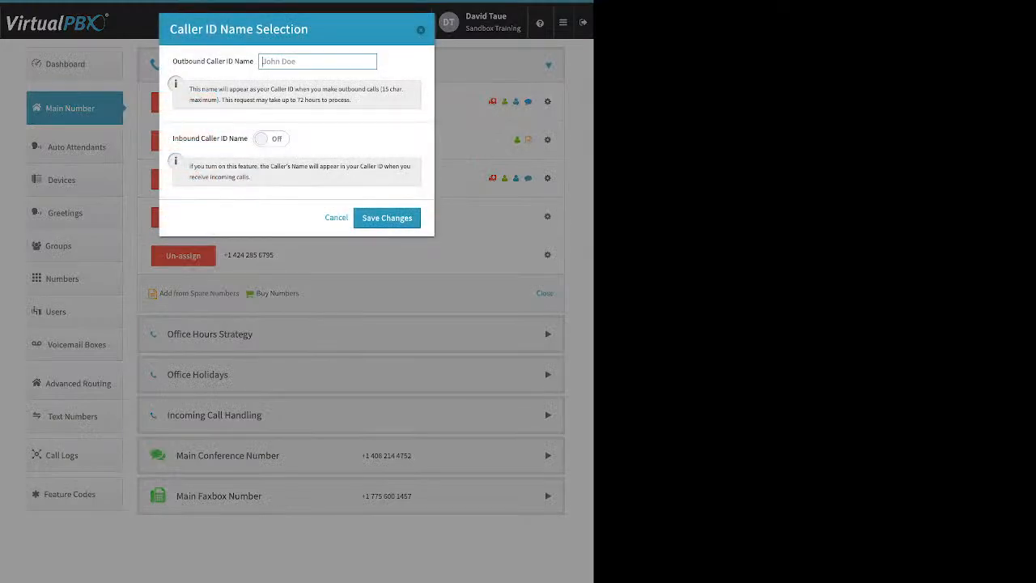
left_click_drag(172, 61, 234, 61)
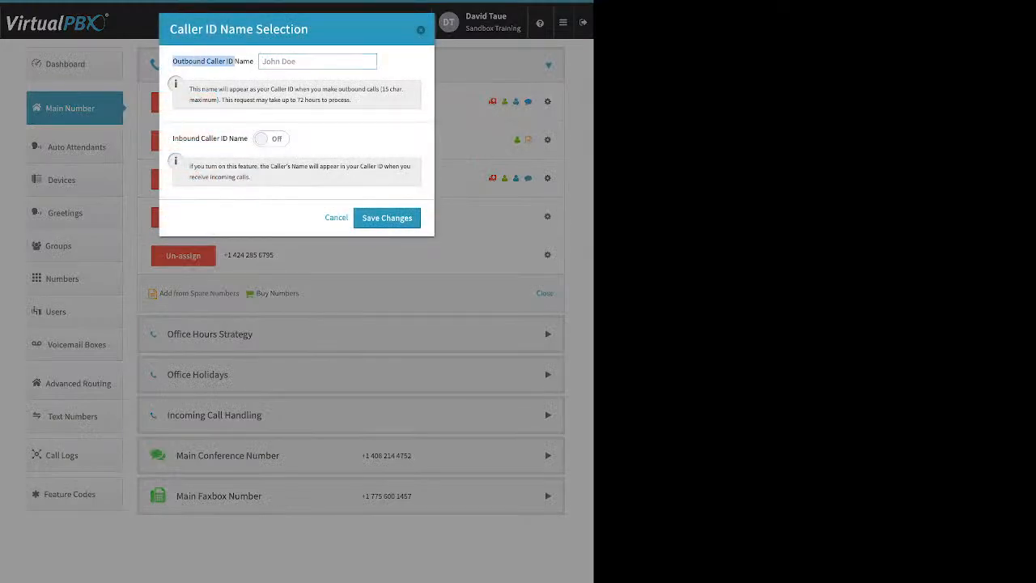
left_click(271, 139)
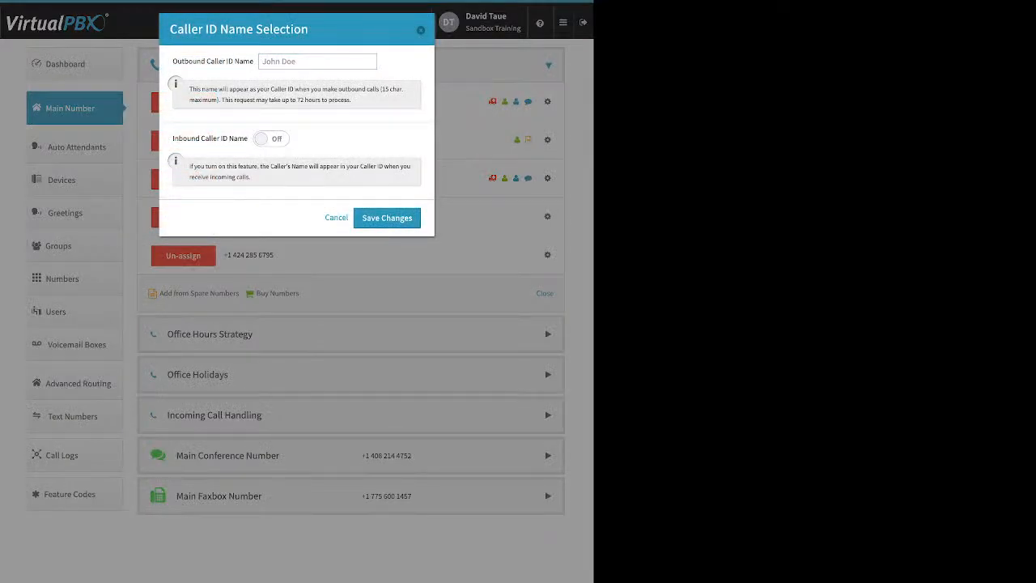
left_click_drag(175, 138, 249, 139)
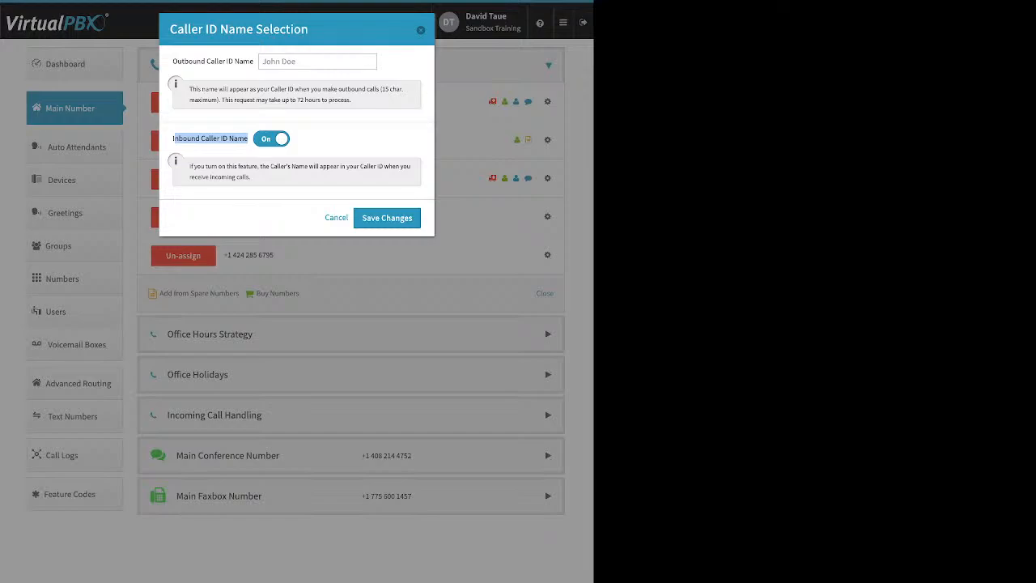
key("Escape")
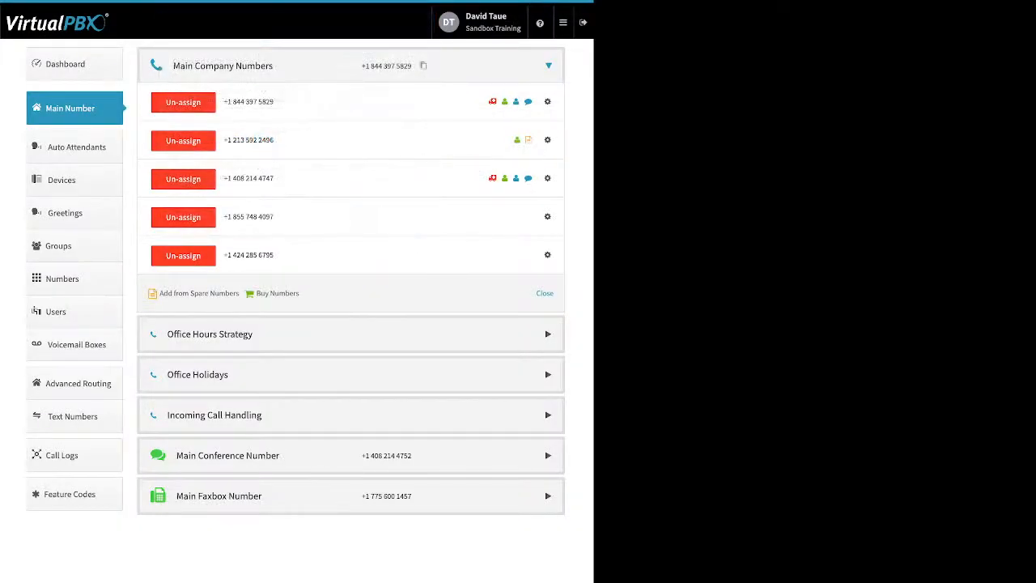
Step: View the e911 location form and the Prepend text setup of the 855 number, dismissing both without saving
left_click(548, 216)
left_click(498, 253)
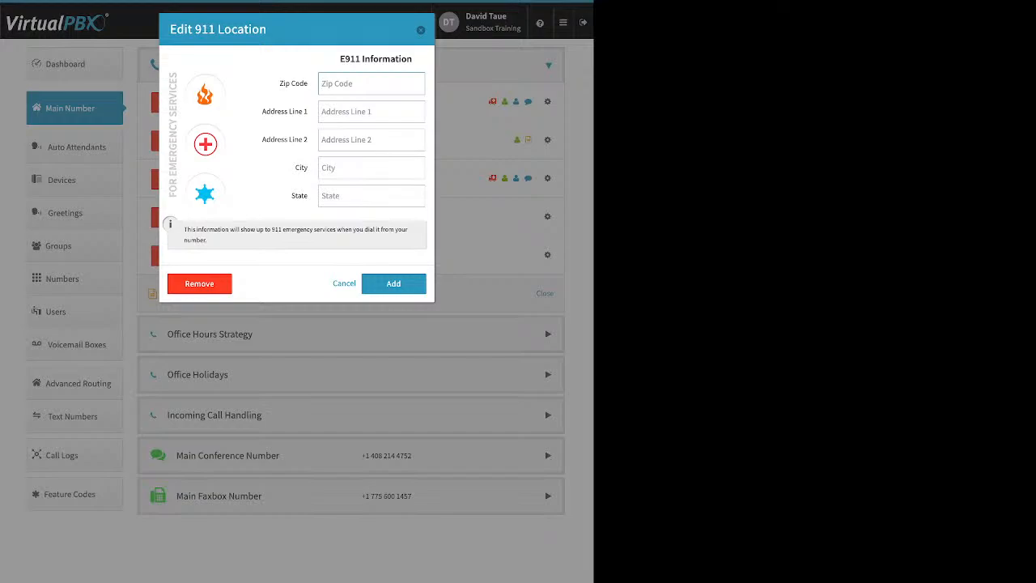
key("Escape")
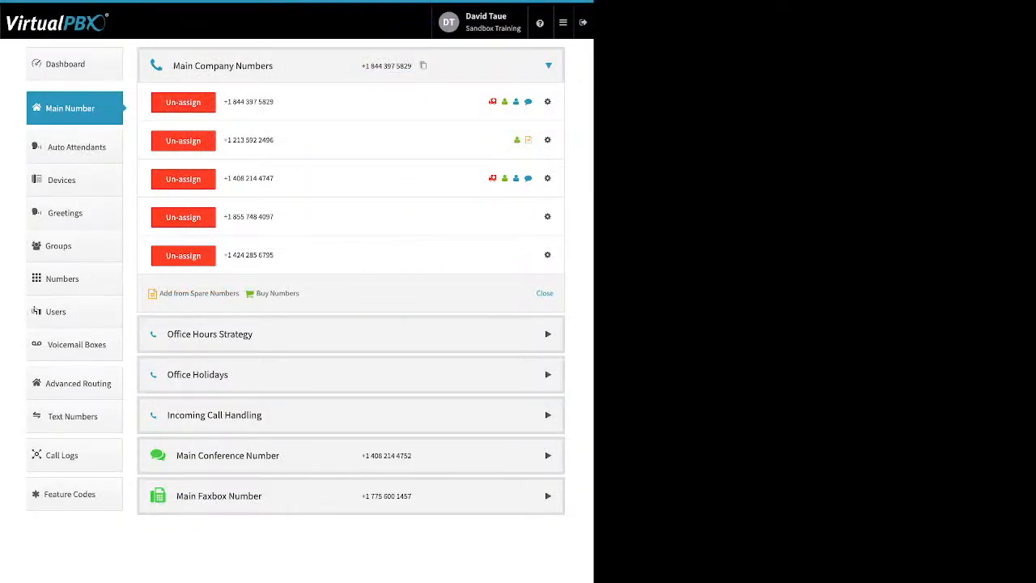
left_click(548, 216)
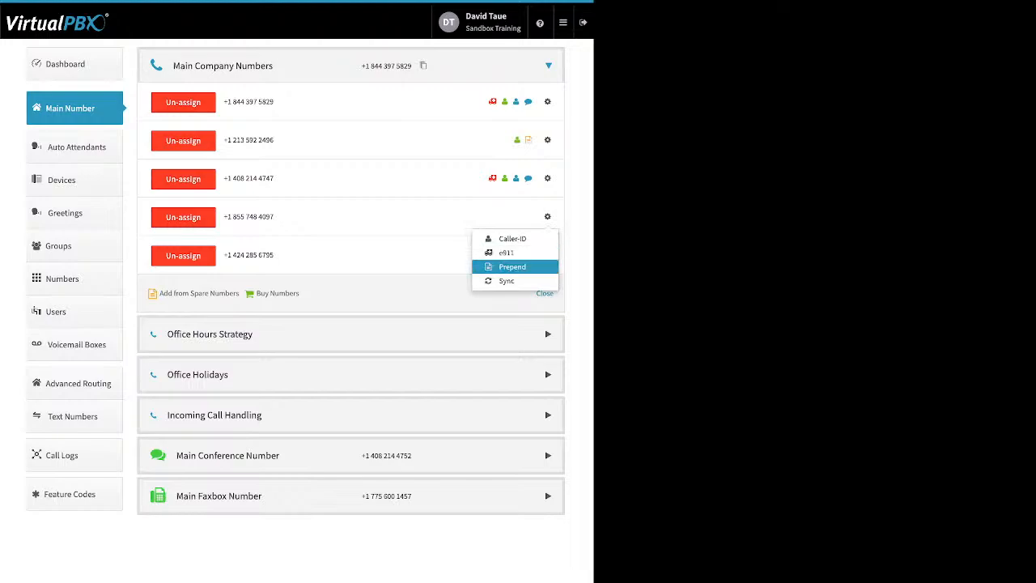
left_click(502, 266)
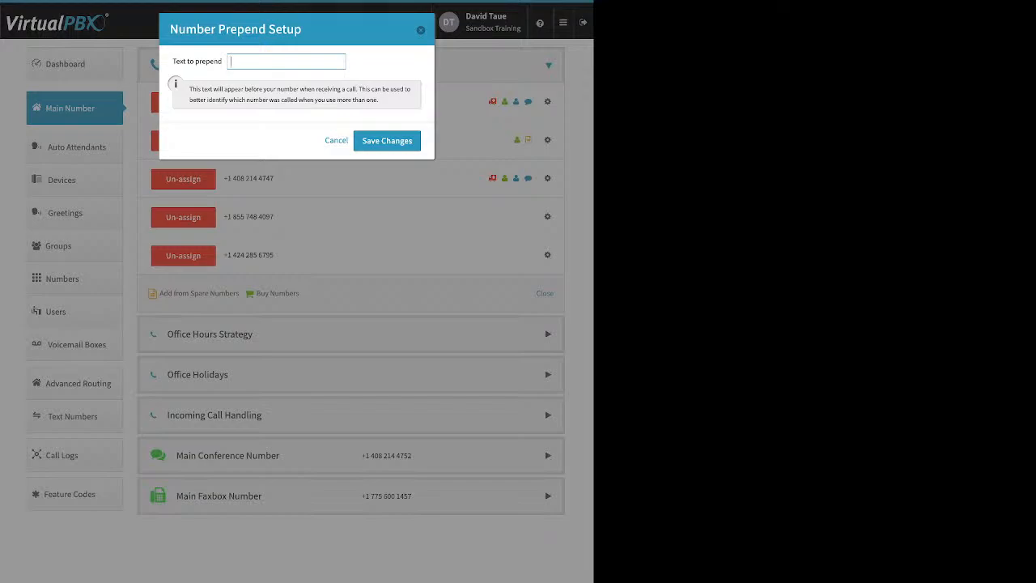
key("Escape")
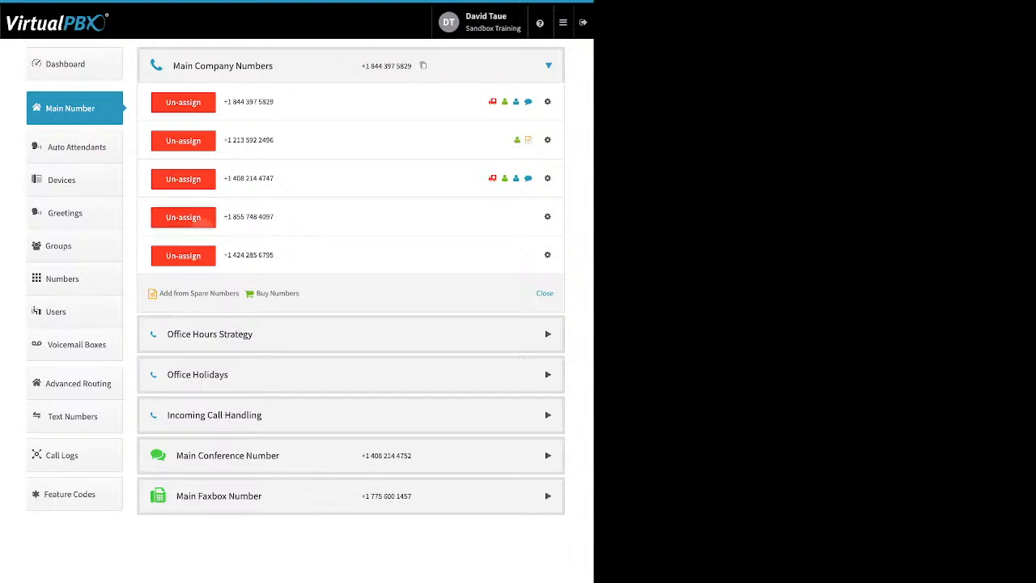
Step: Un-assign the 855 number from the Main Company Numbers
left_click(184, 218)
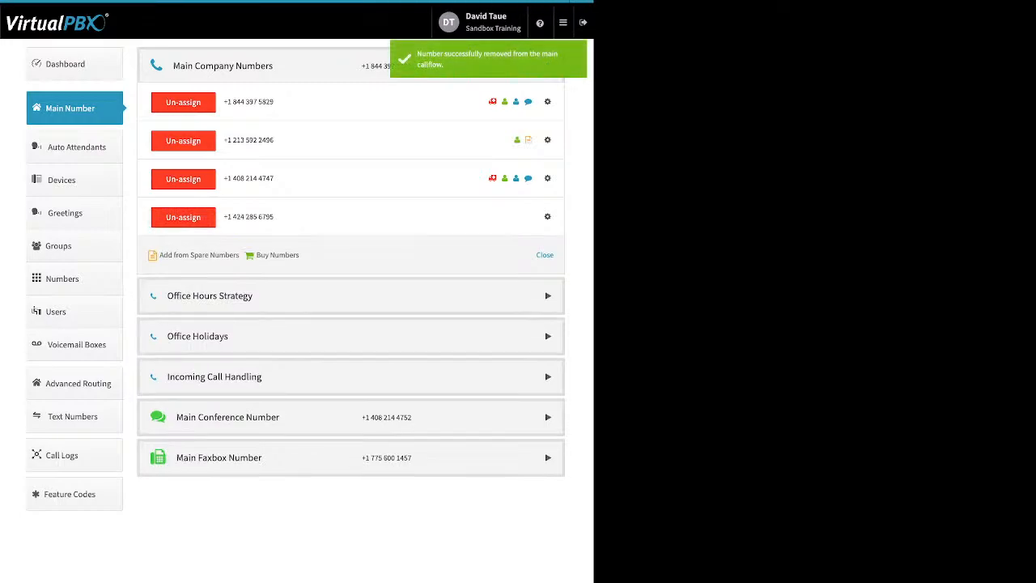
Step: Examine the Office Hours Strategy: the 24 hours and custom office options, and the choices for Monday's opening and closing times
left_click(548, 296)
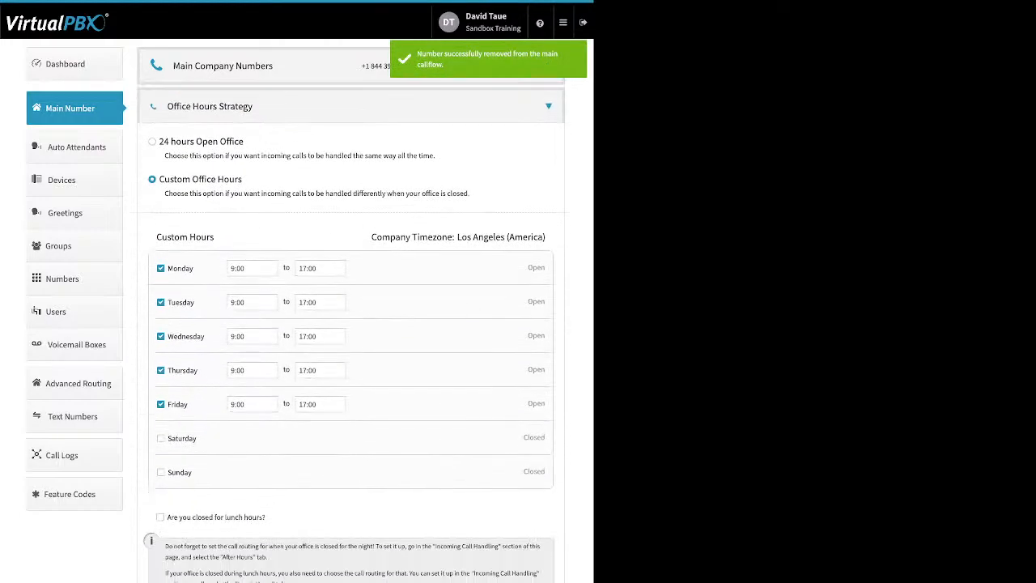
left_click_drag(159, 141, 243, 141)
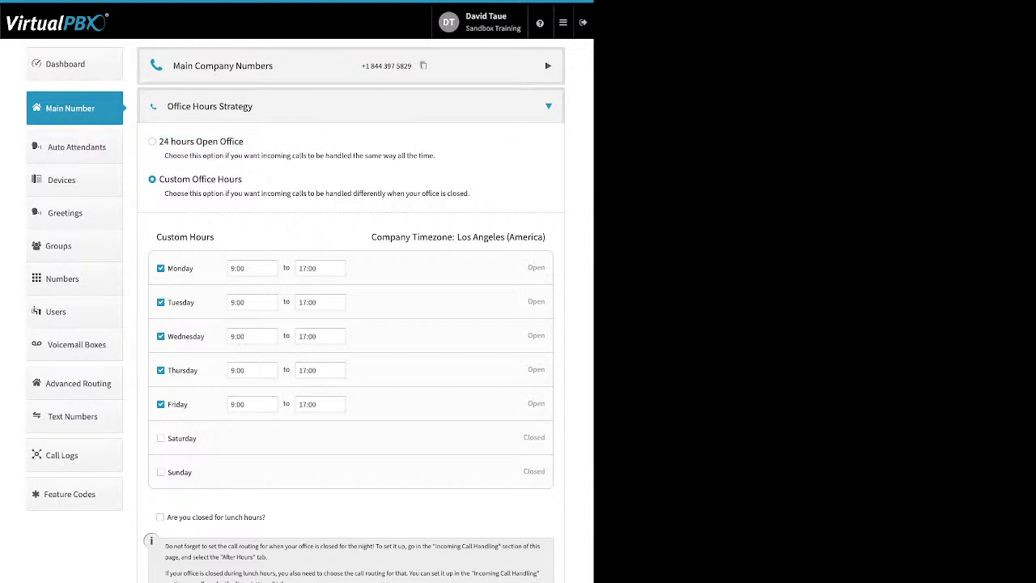
left_click_drag(243, 179, 160, 179)
left_click(200, 179)
left_click_drag(194, 268, 168, 268)
left_click(253, 267)
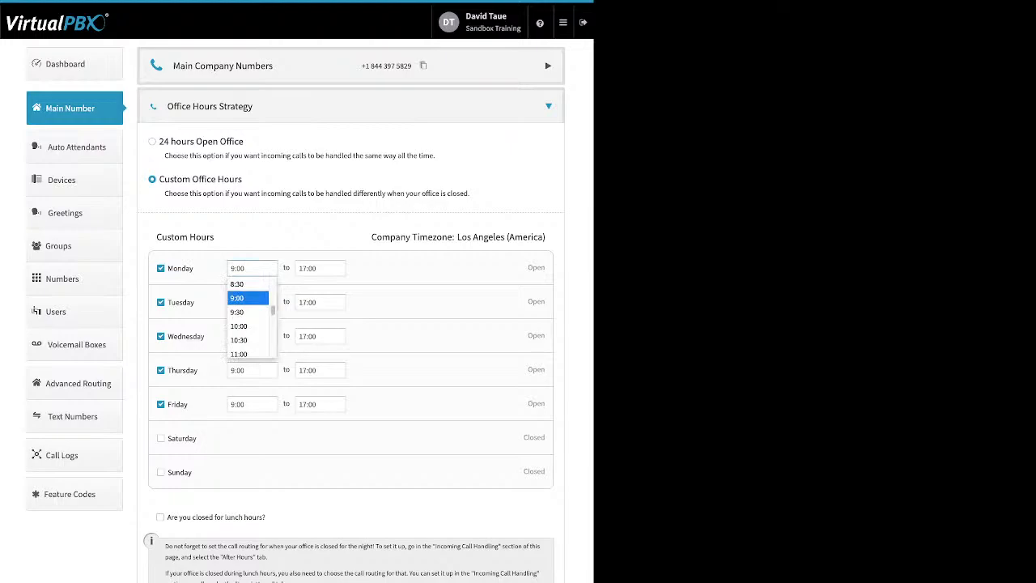
left_click(320, 268)
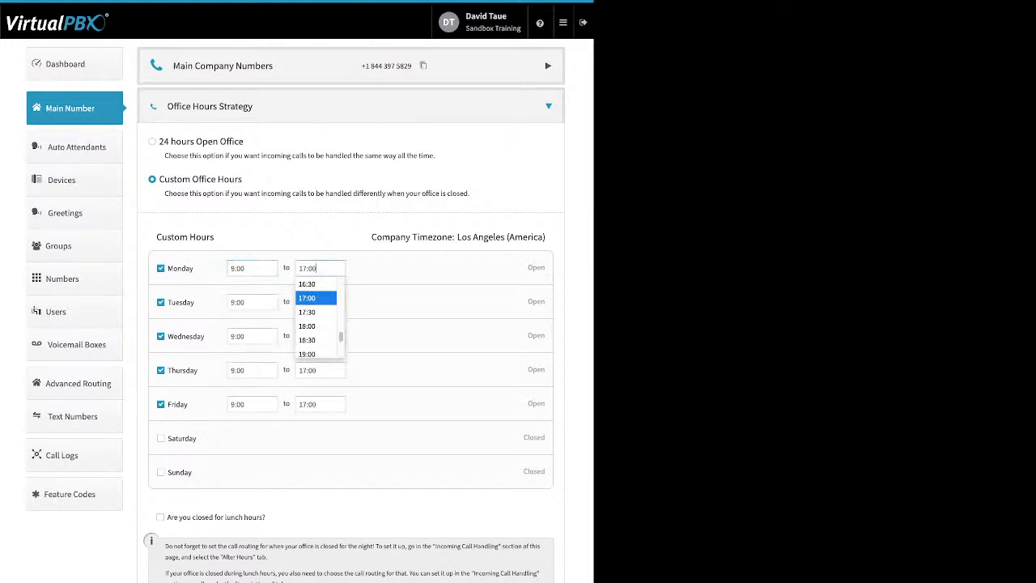
left_click(315, 298)
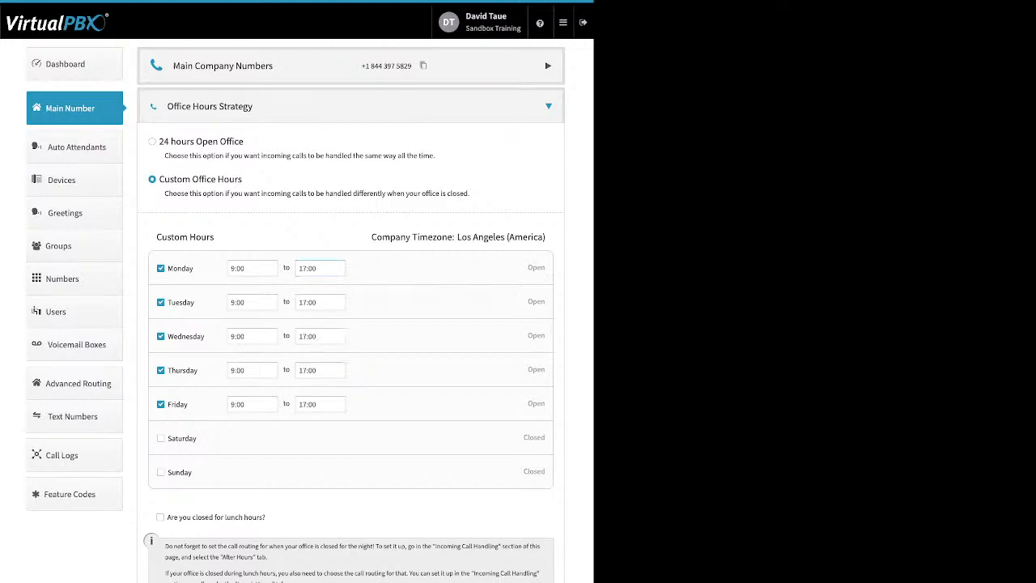
Step: Try the lunch-hours closure option, view its start time choices, and switch it off again
triple_click(216, 517)
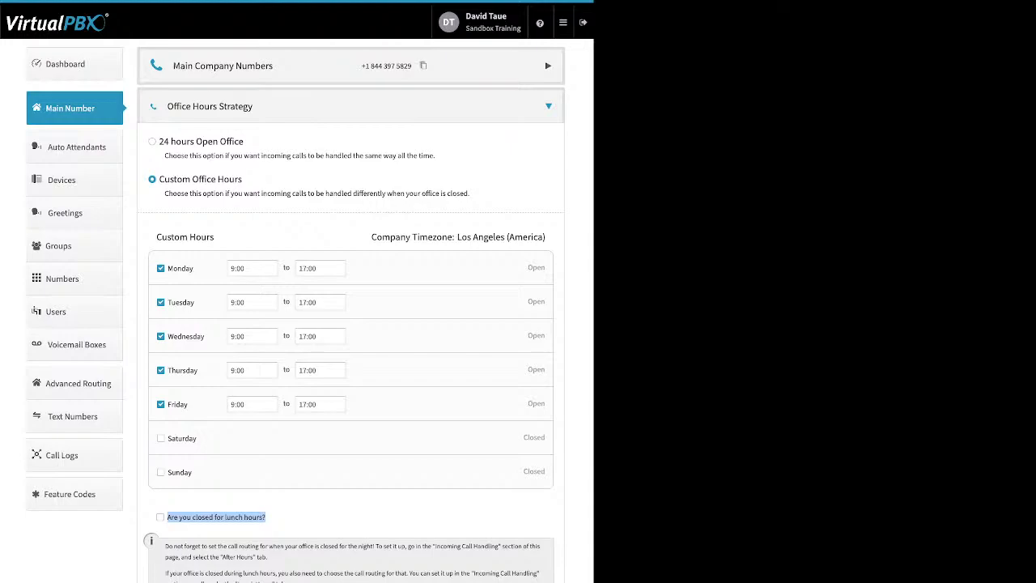
left_click(161, 518)
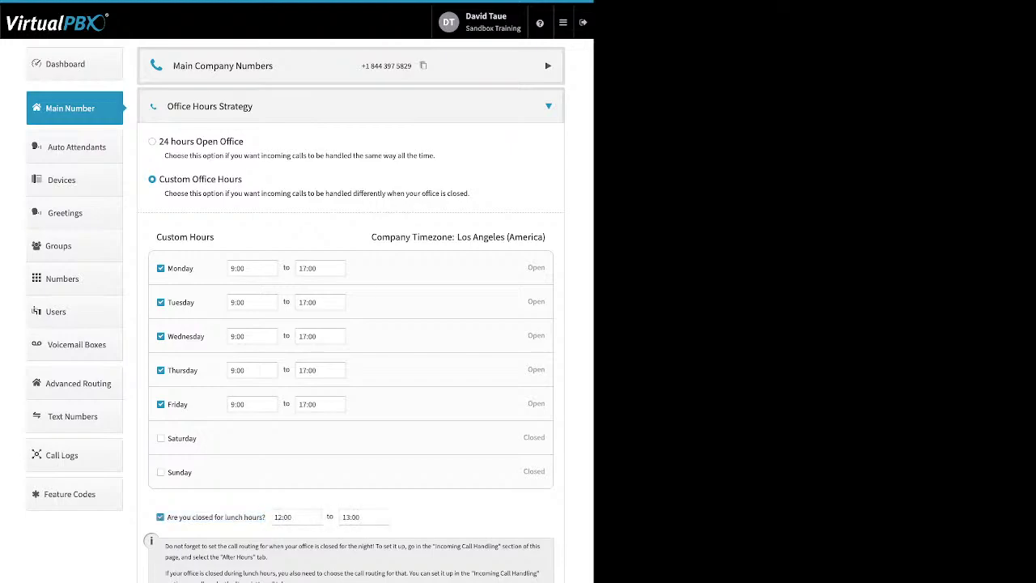
left_click(295, 518)
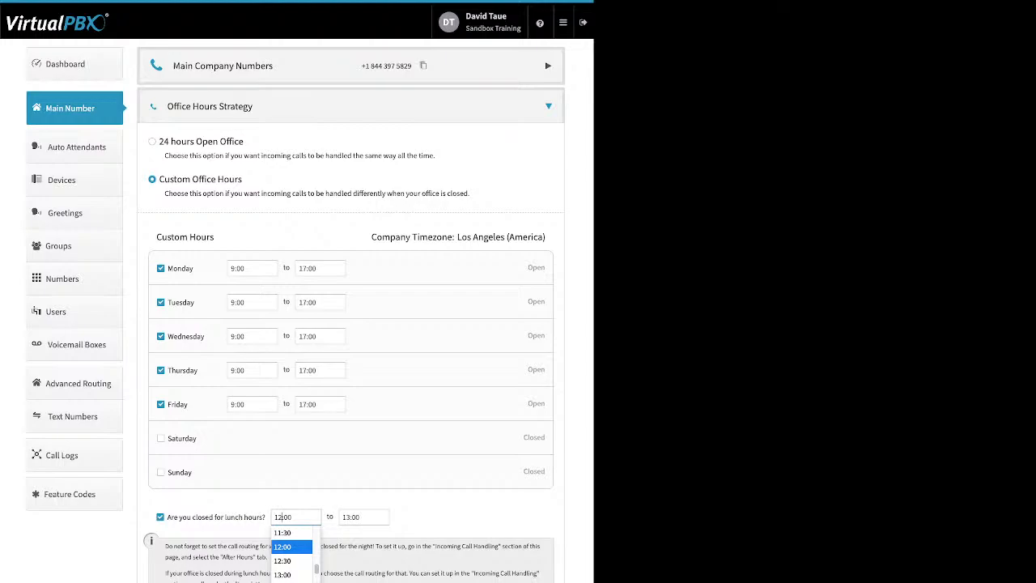
left_click(160, 517)
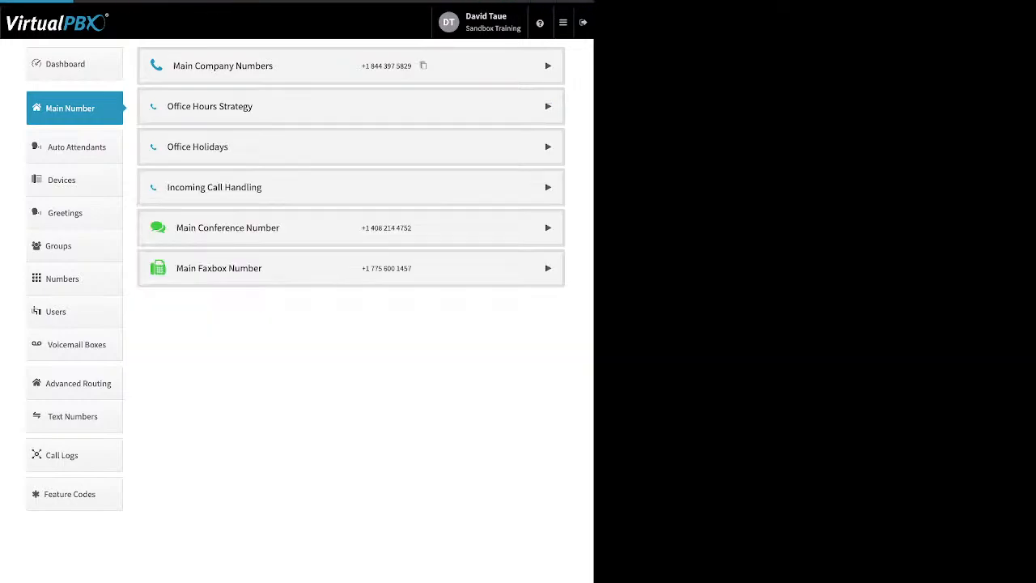
Step: Examine the Office Holidays settings: the closed-for-holidays option, the types of holiday that can be added, and the existing holiday entries
left_click(548, 147)
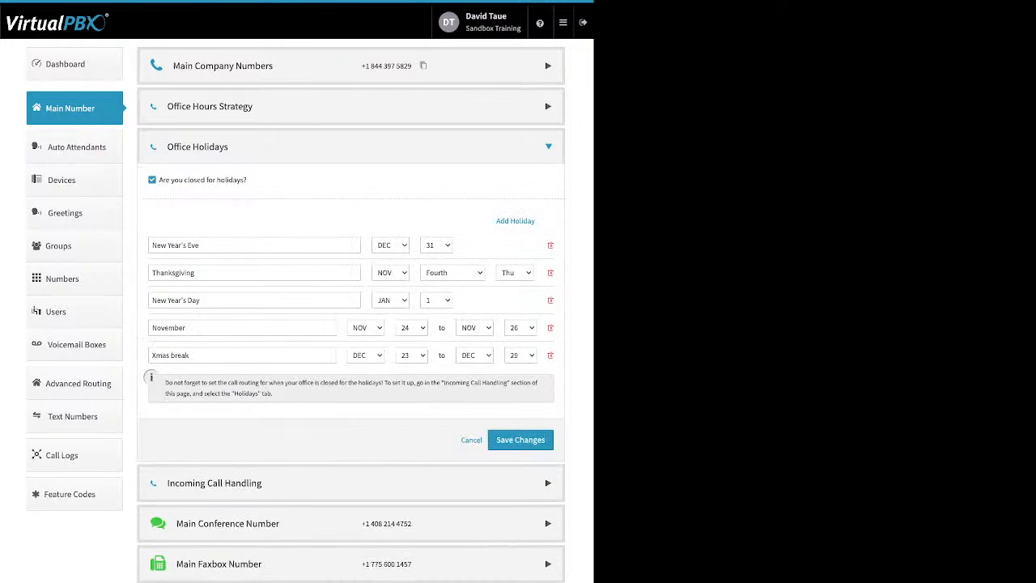
left_click_drag(247, 180, 159, 180)
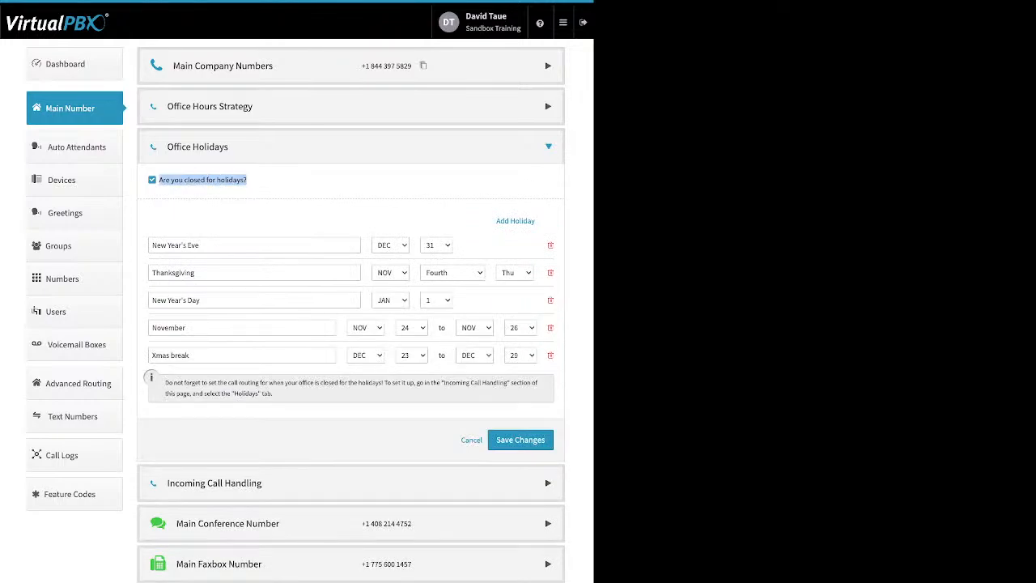
left_click_drag(495, 221, 501, 221)
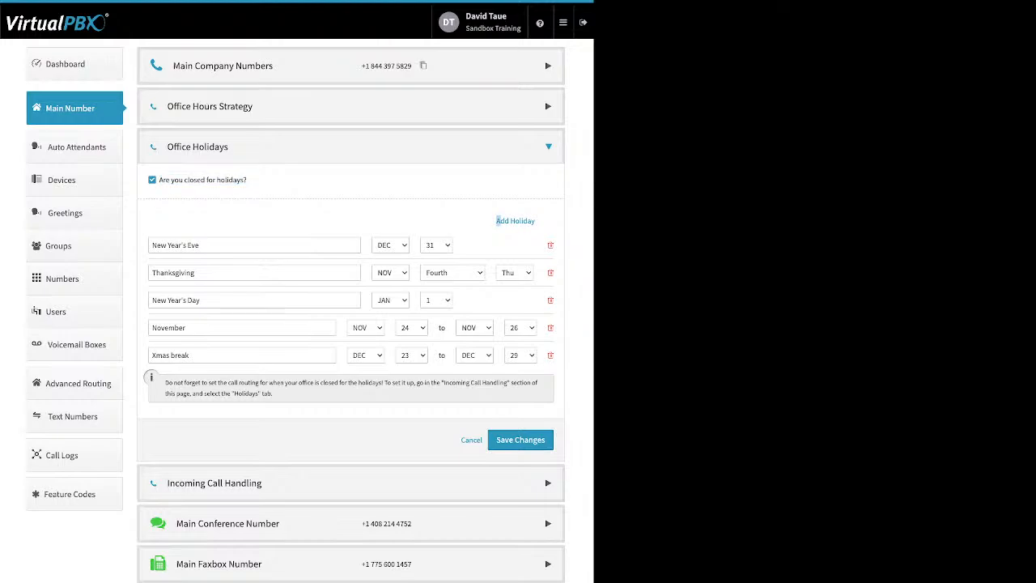
left_click(501, 221)
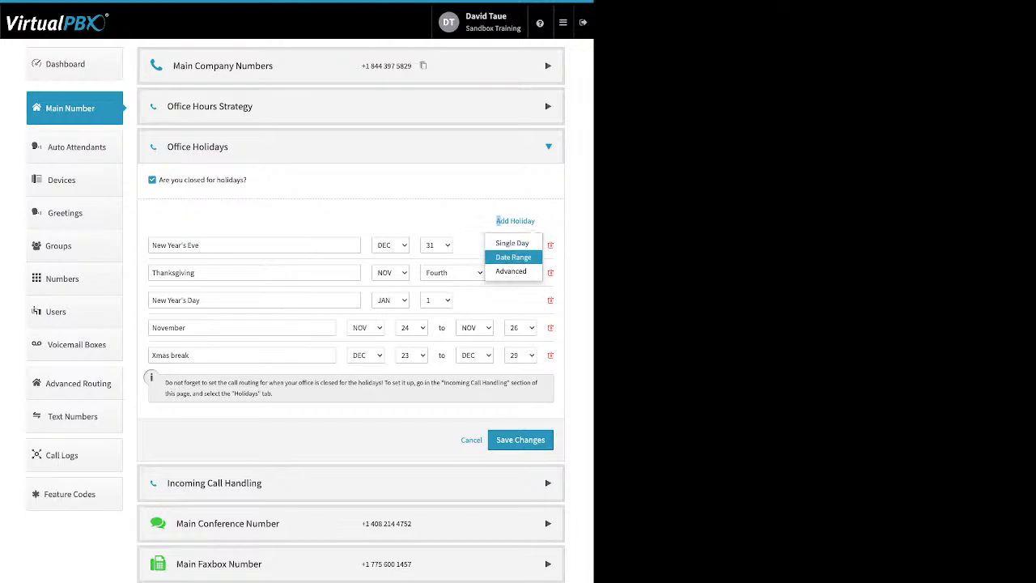
left_click(507, 300)
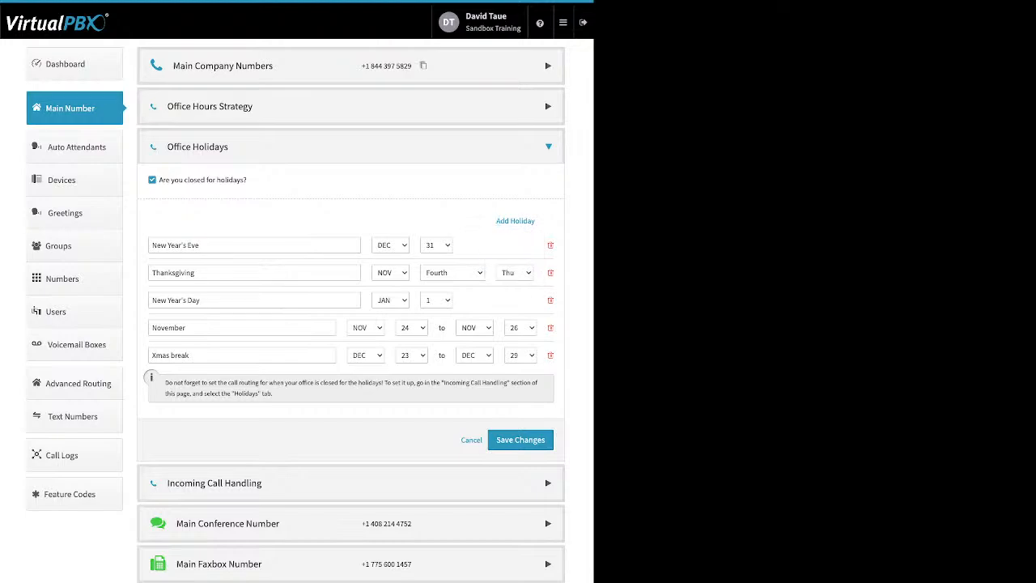
triple_click(176, 245)
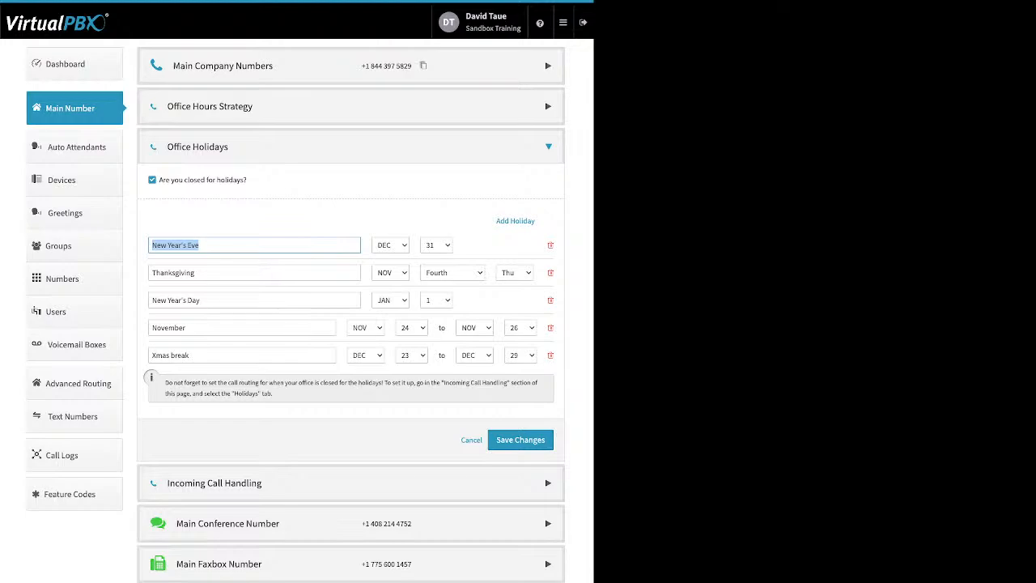
left_click(242, 355)
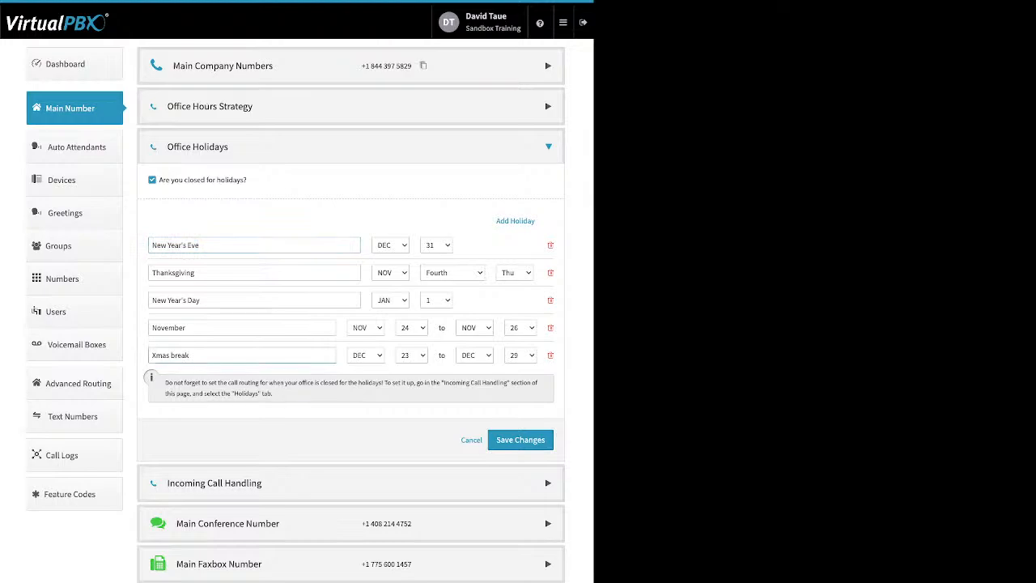
key("ctrl+a")
left_click(203, 300)
left_click_drag(197, 272, 152, 272)
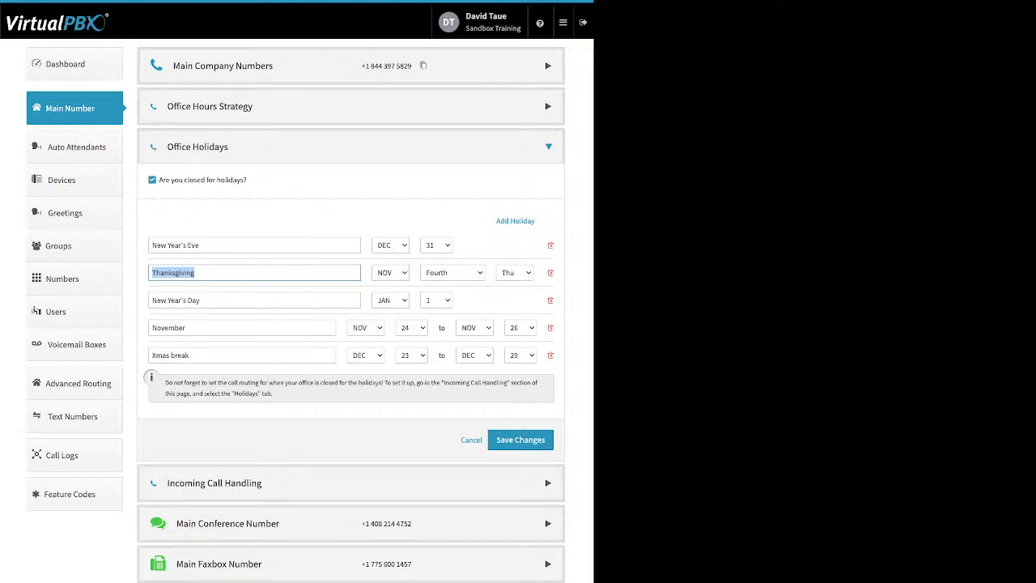
Step: Delete the November holiday range from Office Holidays and save the changes
left_click(550, 272)
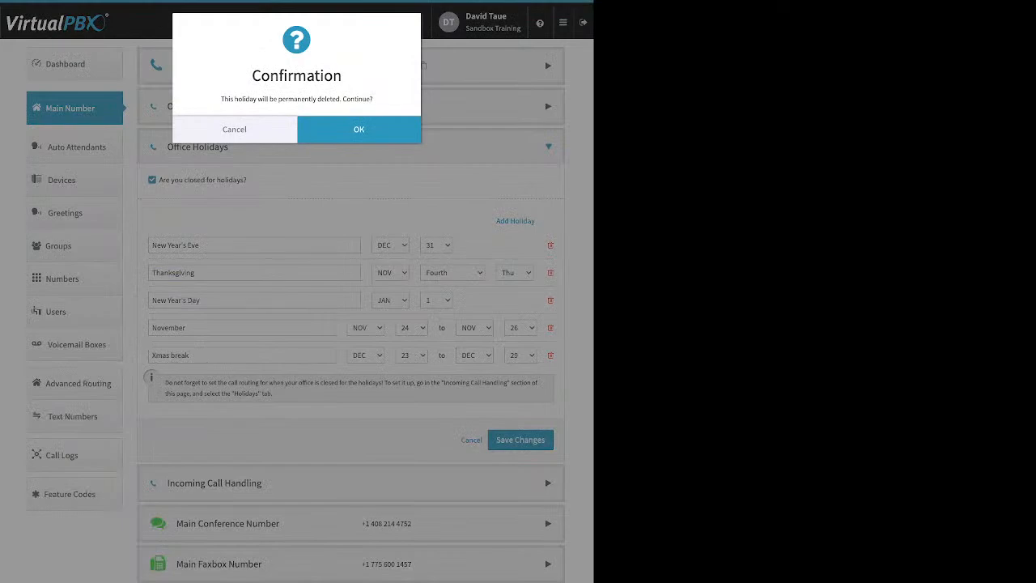
left_click(359, 130)
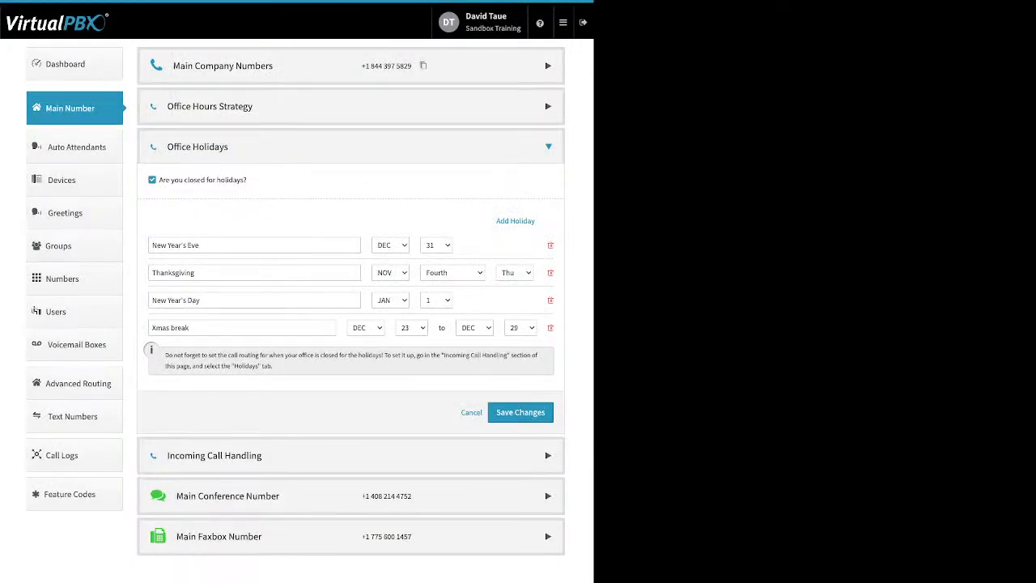
left_click(520, 412)
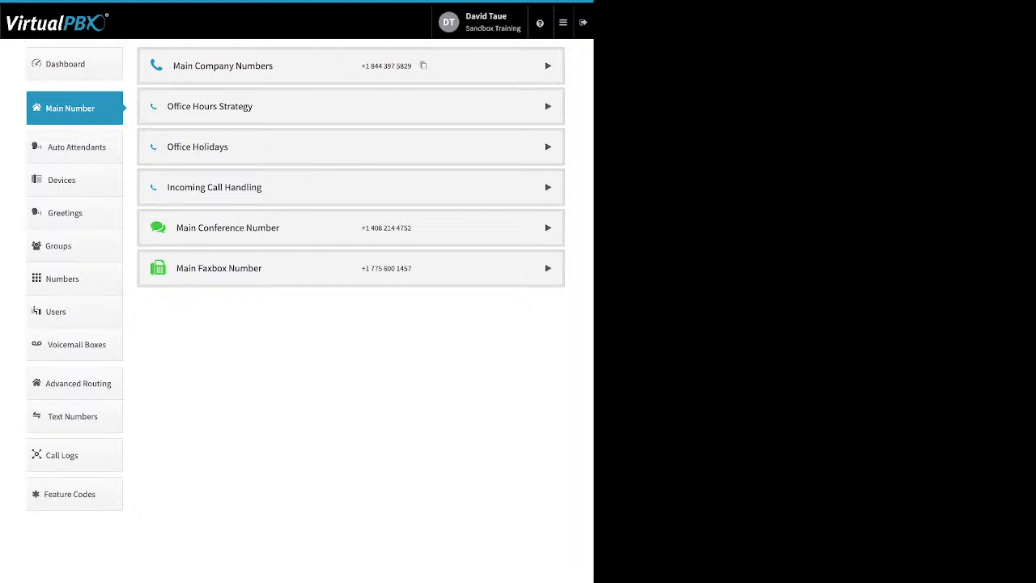
Step: View Incoming Call Handling for open hours, after hours and holidays, and open the Virtual Receptionist setup for open hours
left_click(351, 186)
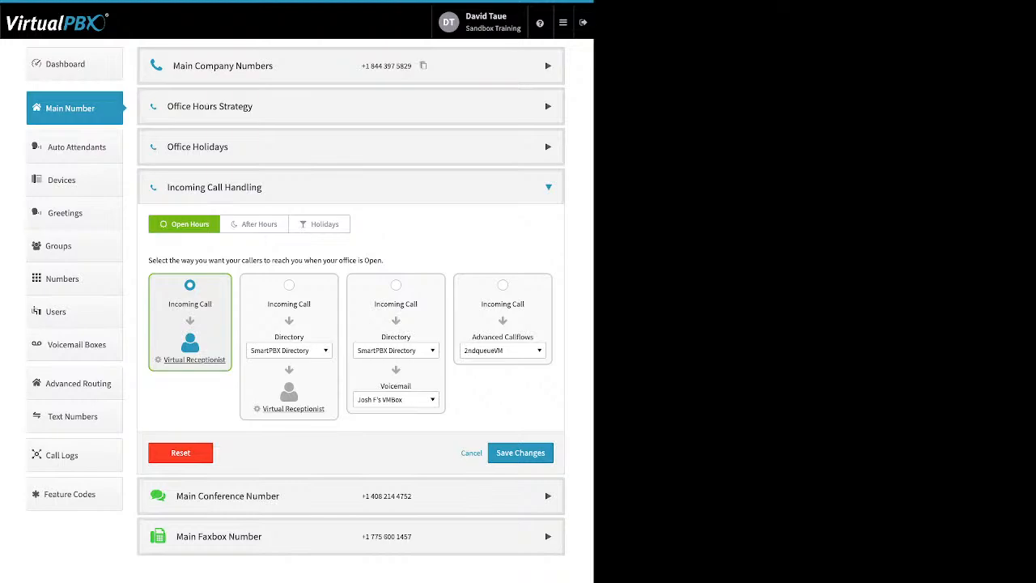
left_click(254, 224)
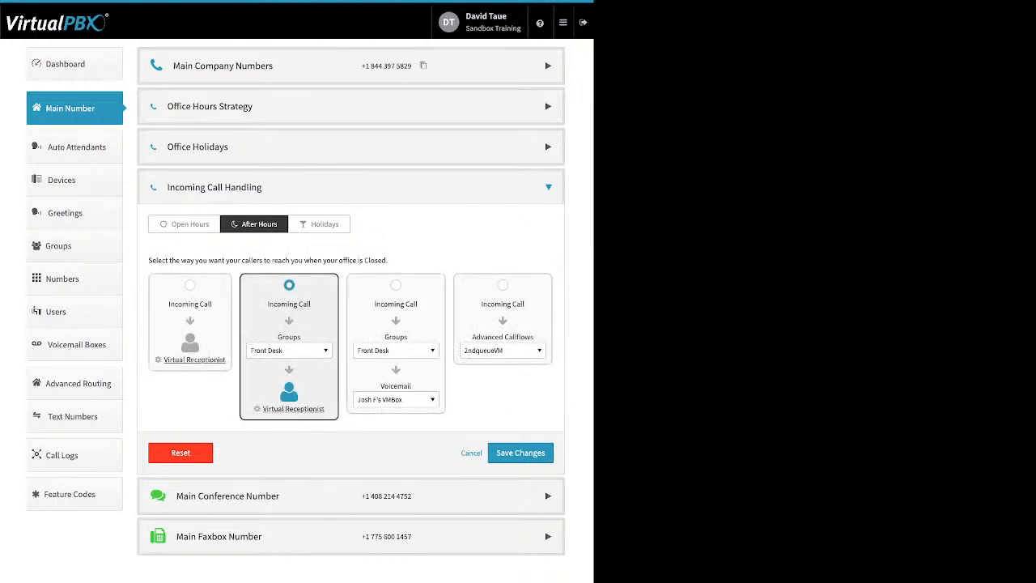
left_click(319, 224)
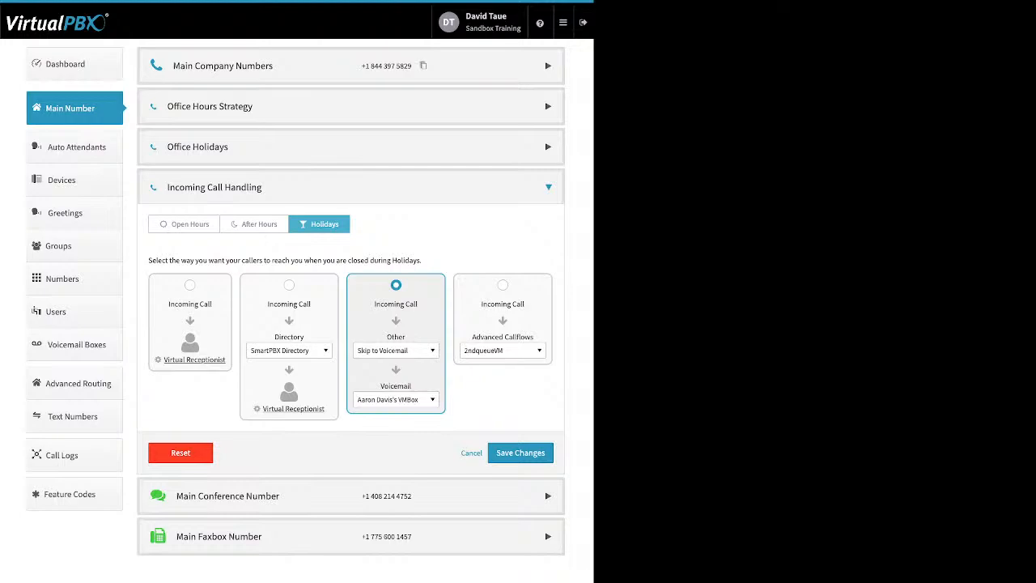
left_click(184, 224)
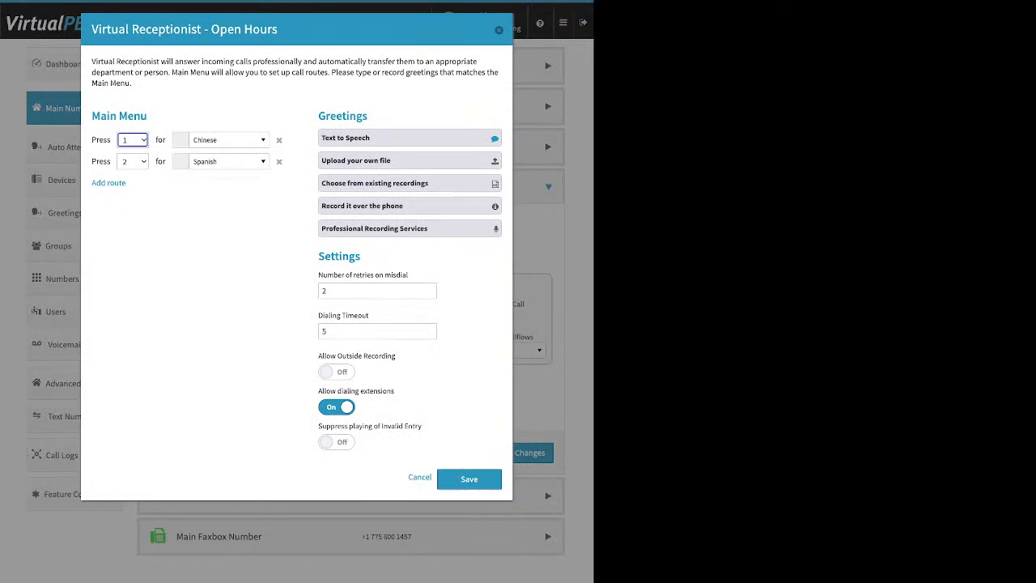
Step: Add a route to the open-hours Virtual Receptionist main menu and check the key choices of the first route
left_click(195, 243)
left_click_drag(148, 116, 101, 116)
left_click(130, 207)
left_click_drag(128, 184, 91, 184)
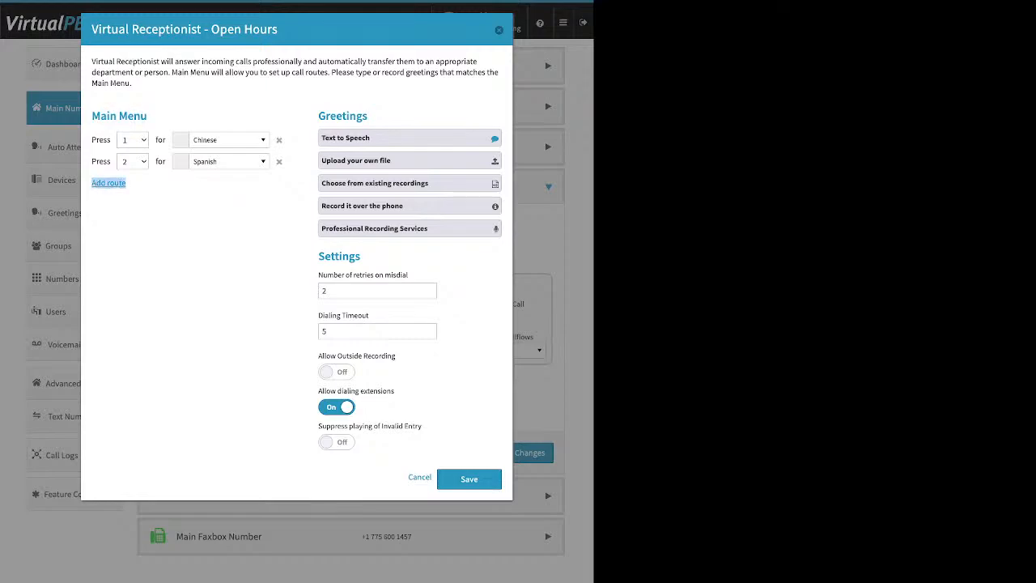
left_click(109, 183)
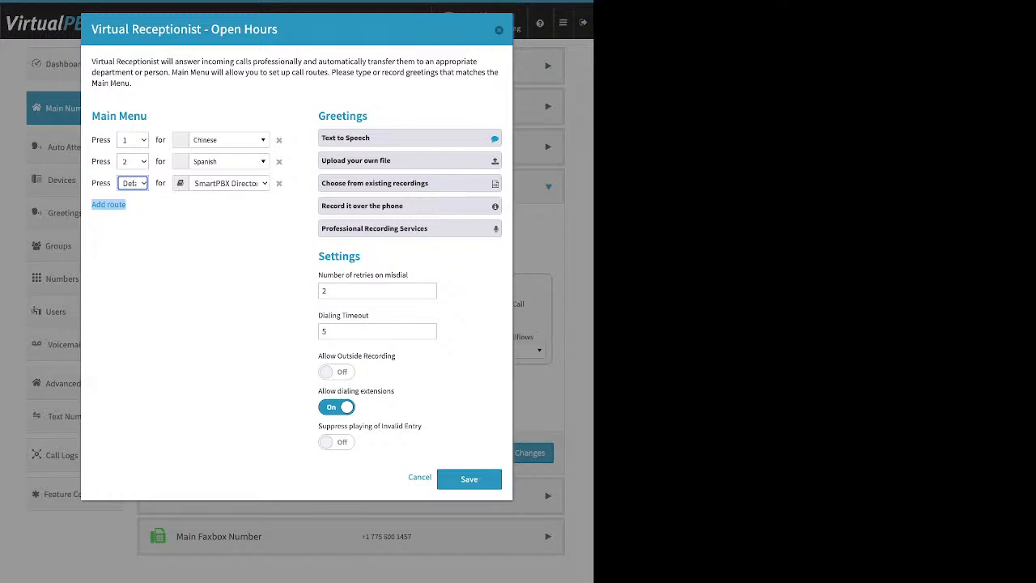
left_click(194, 259)
left_click(132, 140)
left_click(194, 259)
left_click(194, 259)
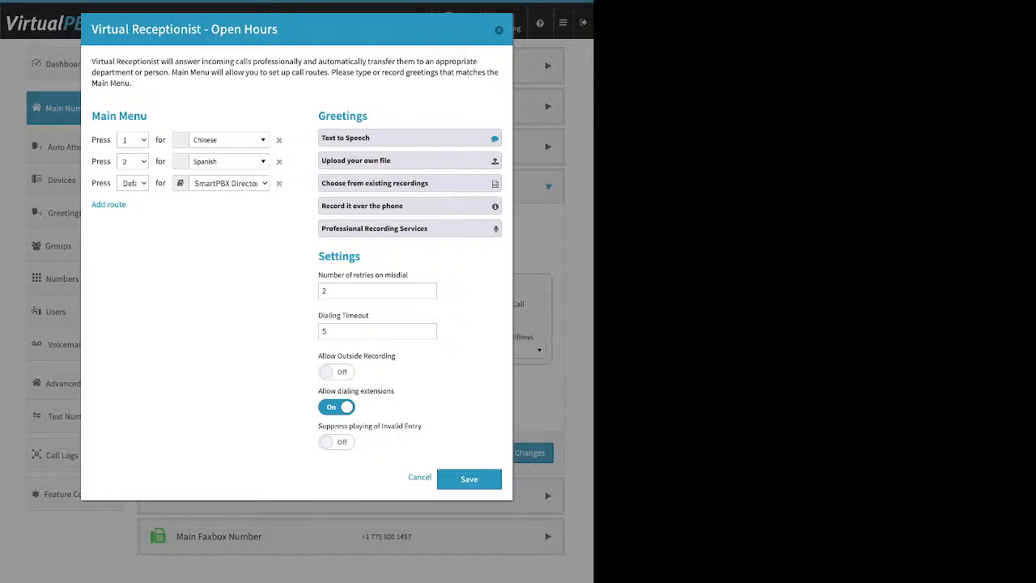
Step: Examine the directory, users, call queues and groups available as destinations for the key 1 route in the open-hours main menu
left_click(229, 140)
scroll(244, 271, "up", 10)
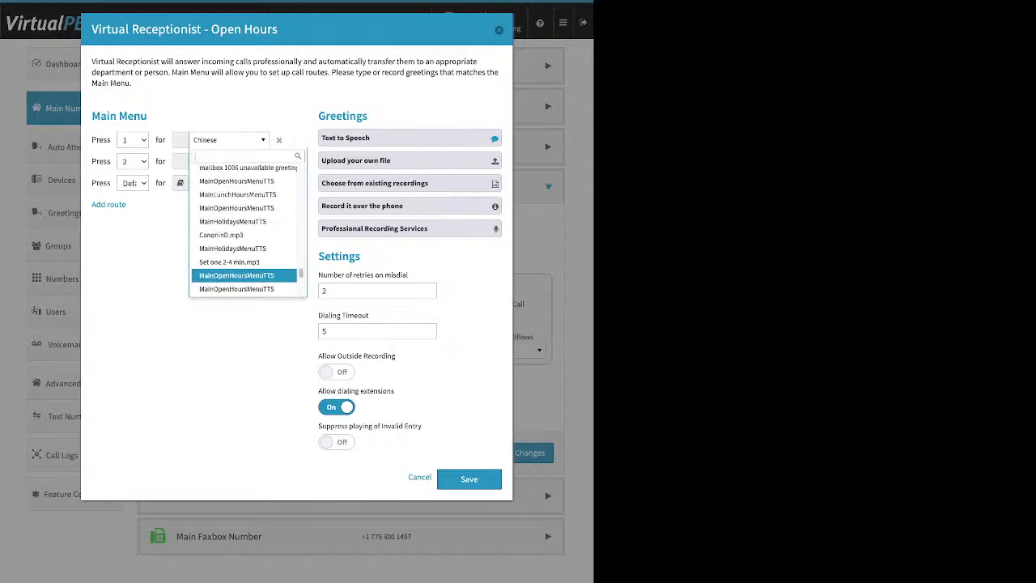
scroll(244, 270, "up", 10)
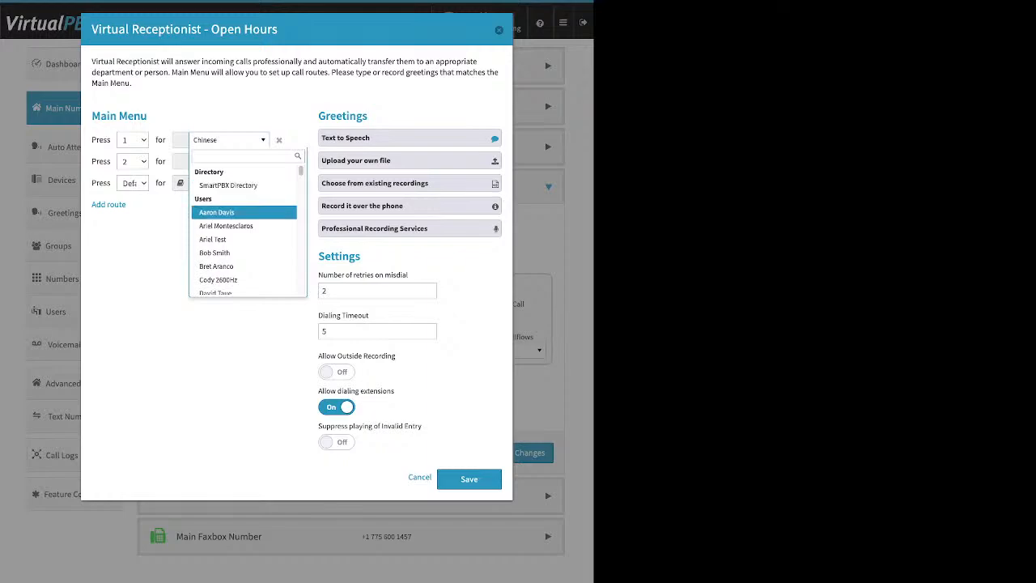
scroll(243, 215, "down", 3)
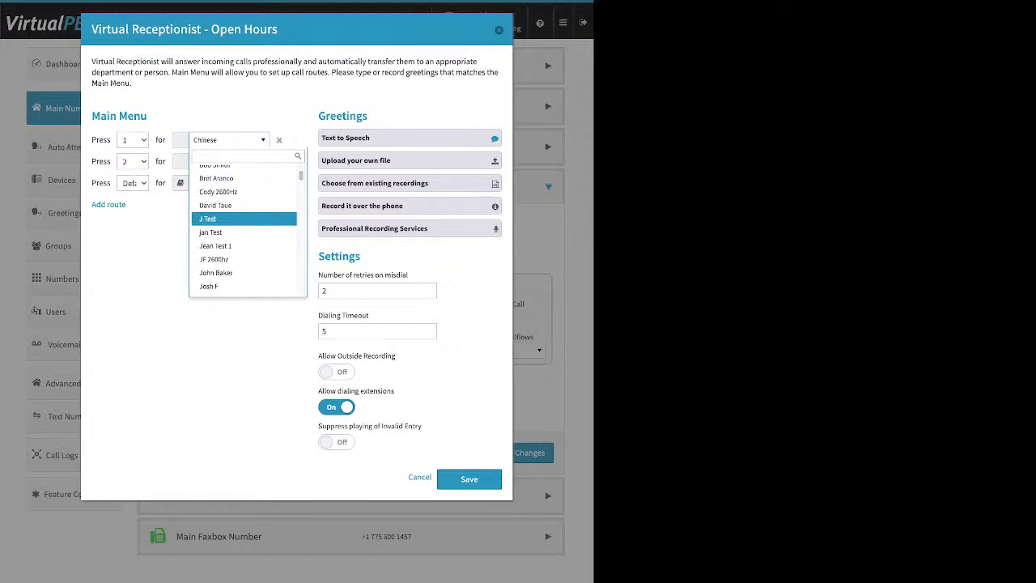
scroll(243, 215, "down", 3)
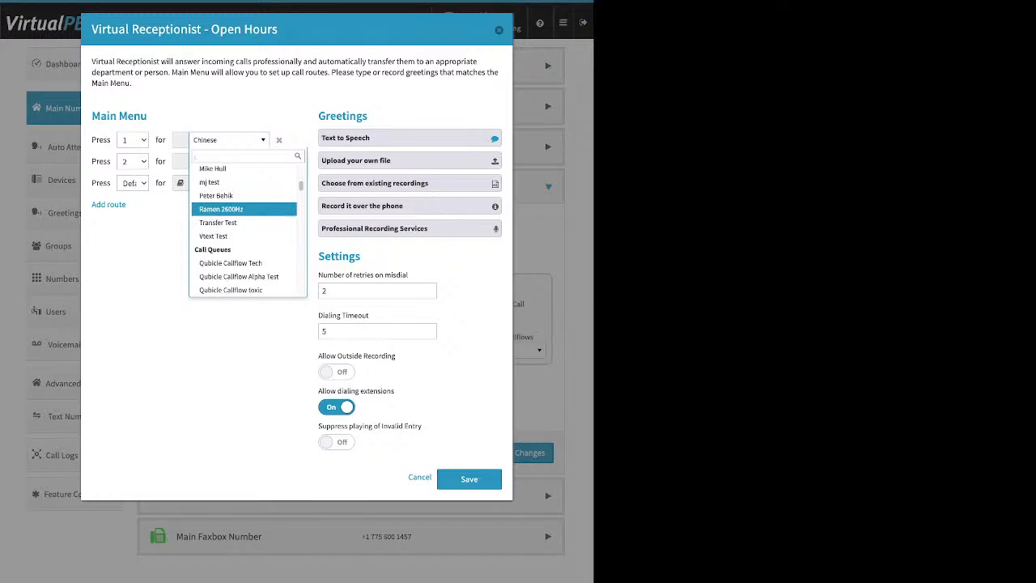
scroll(243, 215, "down", 2)
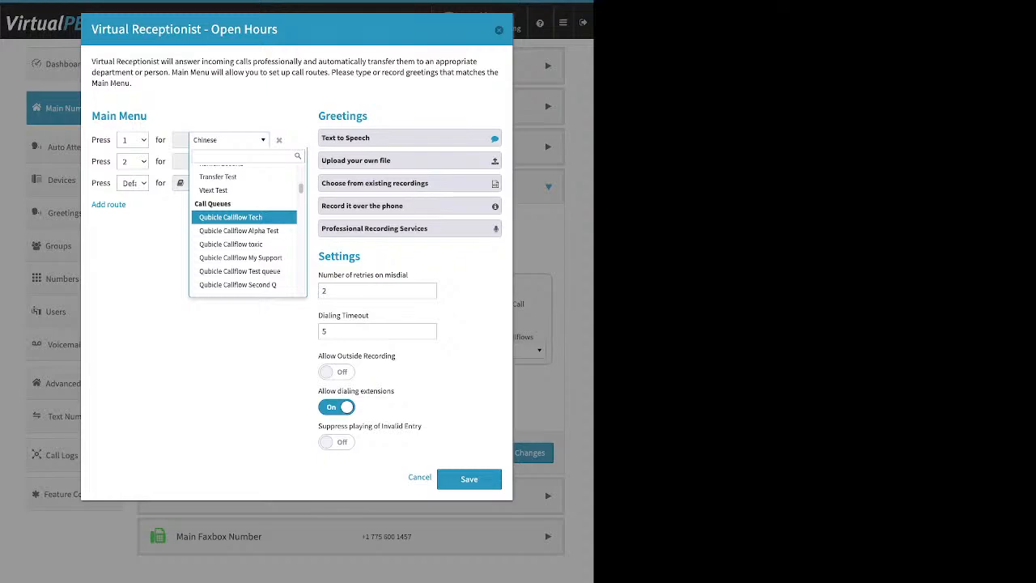
scroll(243, 221, "down", 1)
scroll(243, 216, "down", 1)
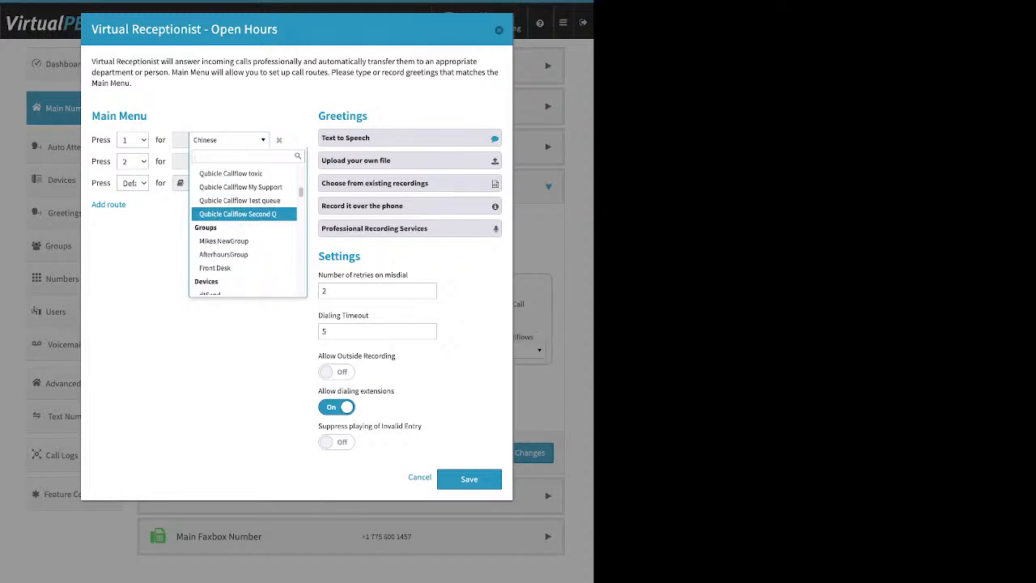
scroll(243, 218, "down", 1)
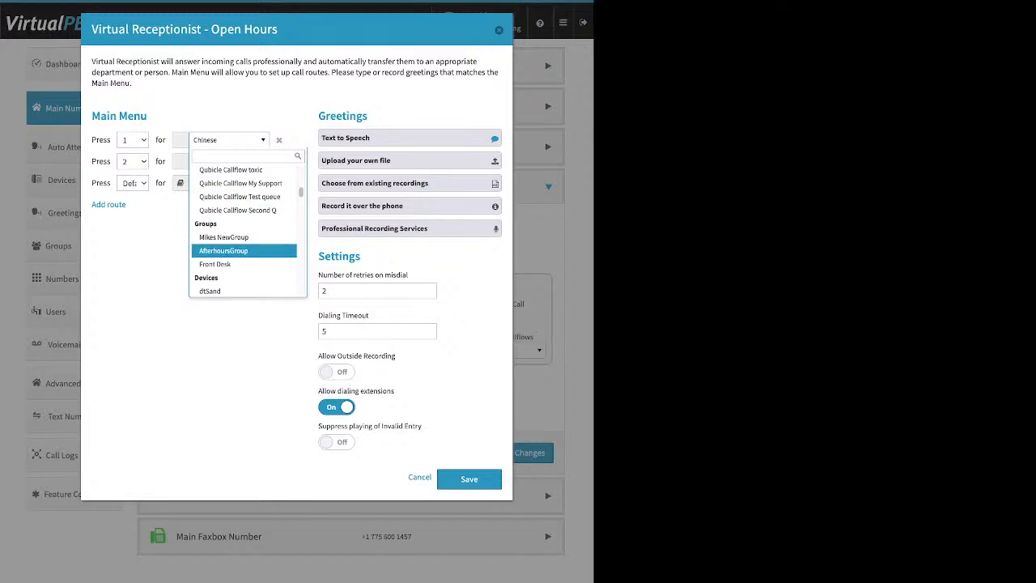
scroll(244, 248, "down", 1)
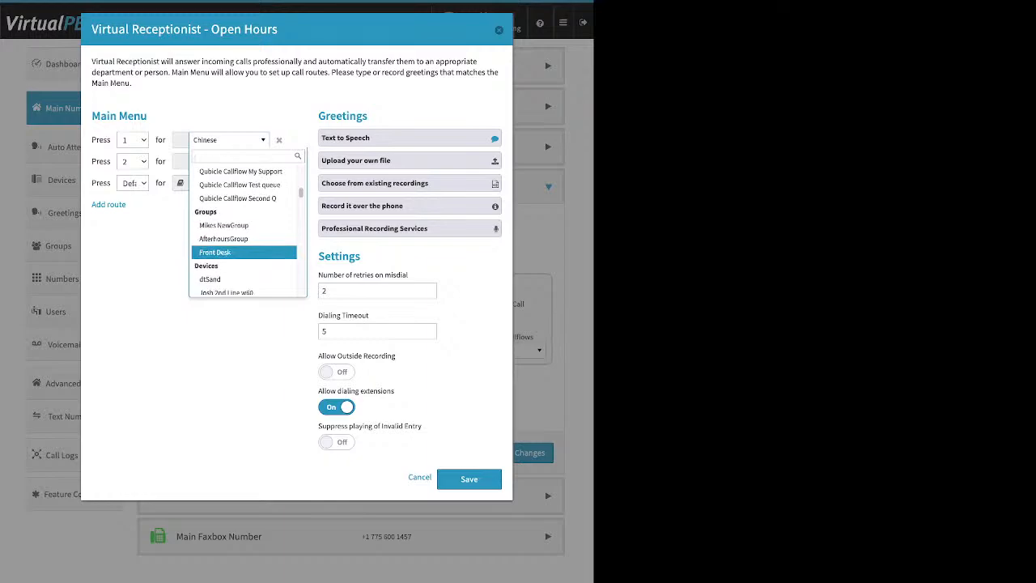
Step: Review the devices and voicemail boxes offered as destinations for the key 1 route
scroll(244, 243, "down", 2)
scroll(244, 235, "down", 3)
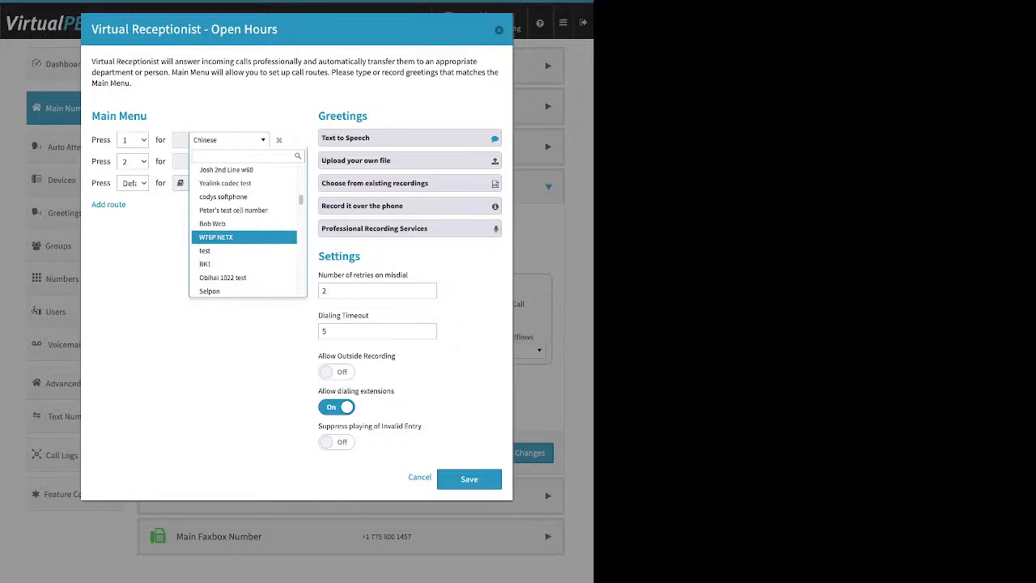
scroll(244, 237, "down", 4)
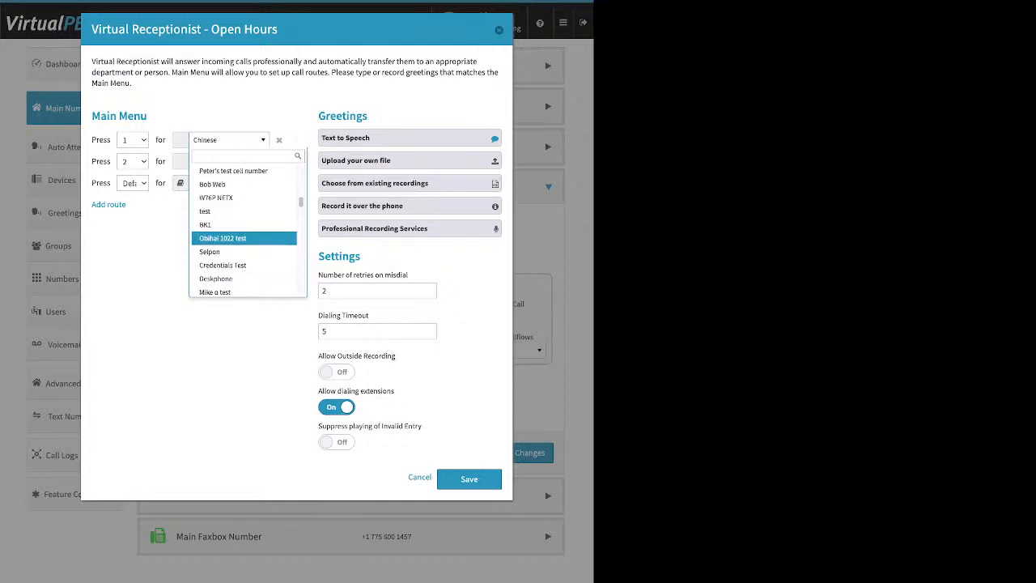
scroll(243, 238, "down", 4)
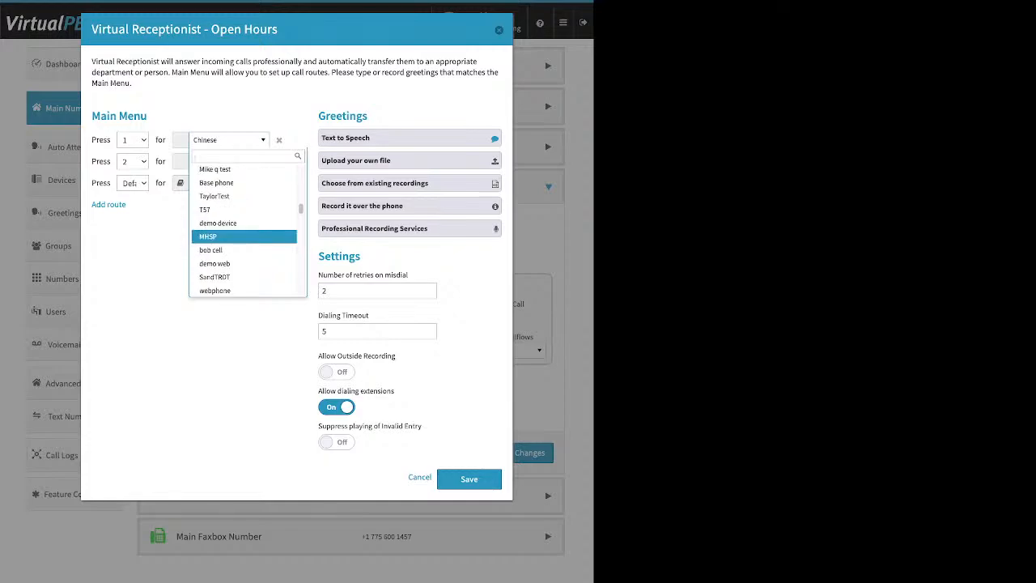
scroll(244, 239, "down", 1)
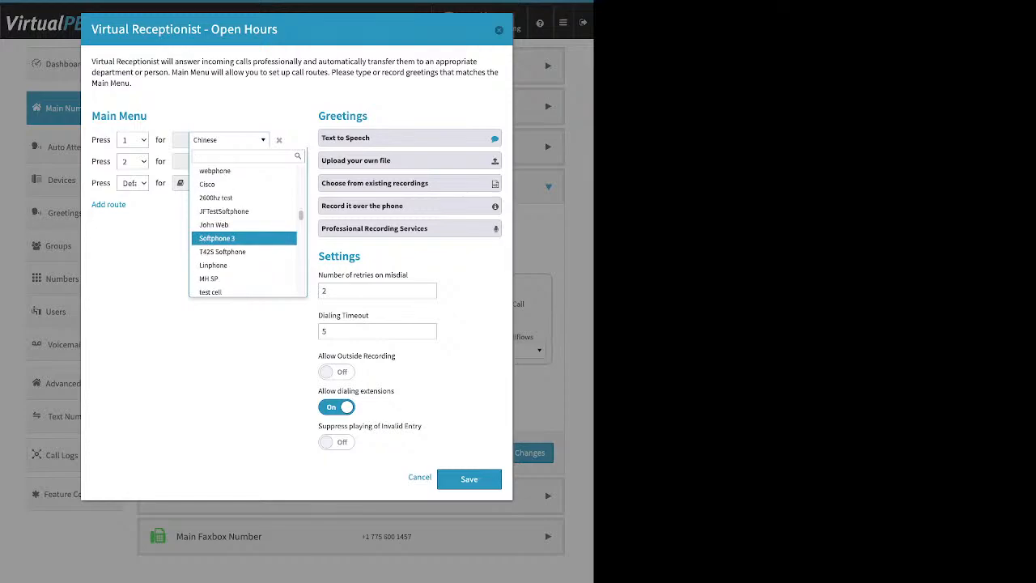
scroll(244, 238, "down", 6)
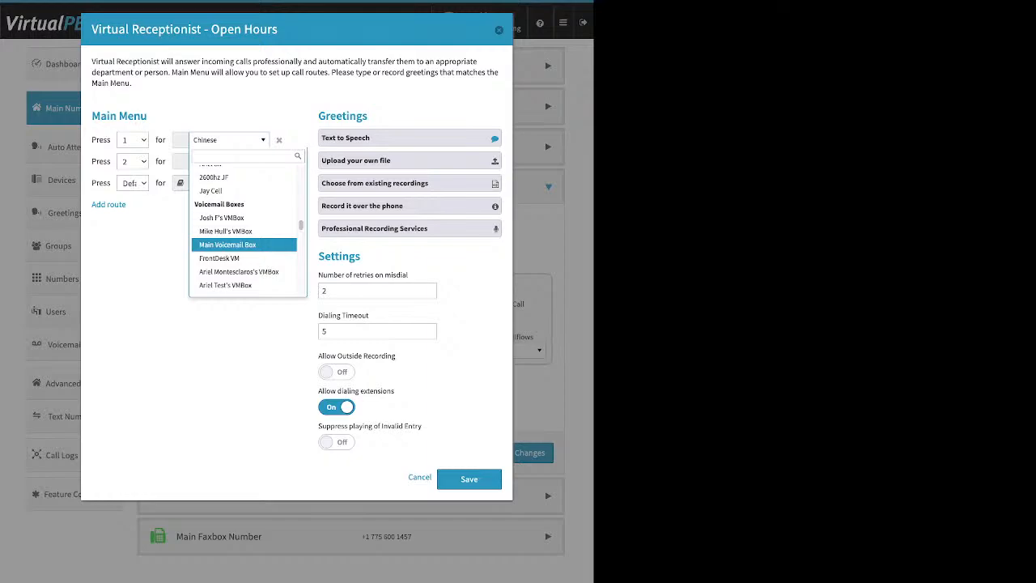
scroll(244, 239, "down", 3)
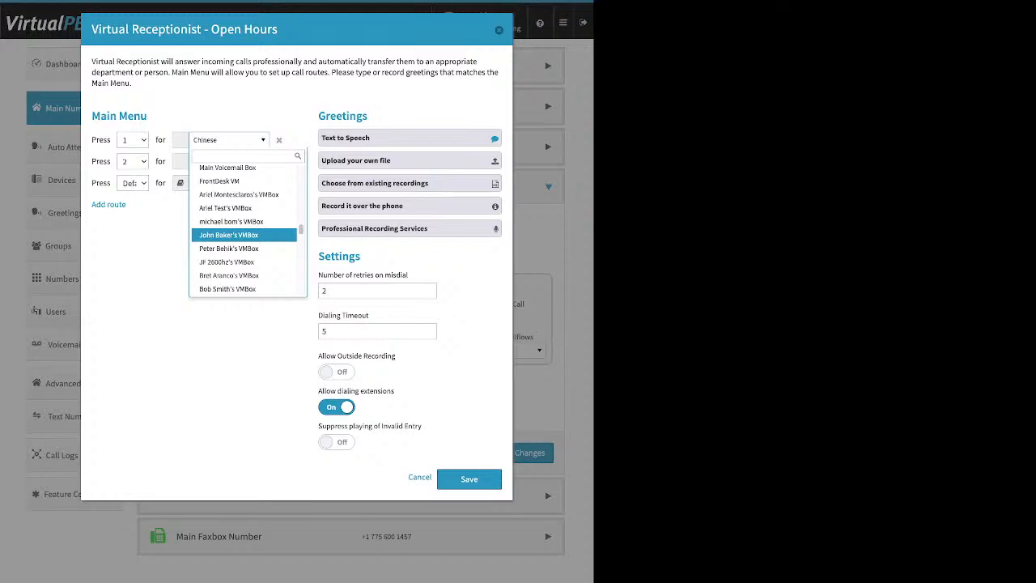
scroll(244, 236, "down", 10)
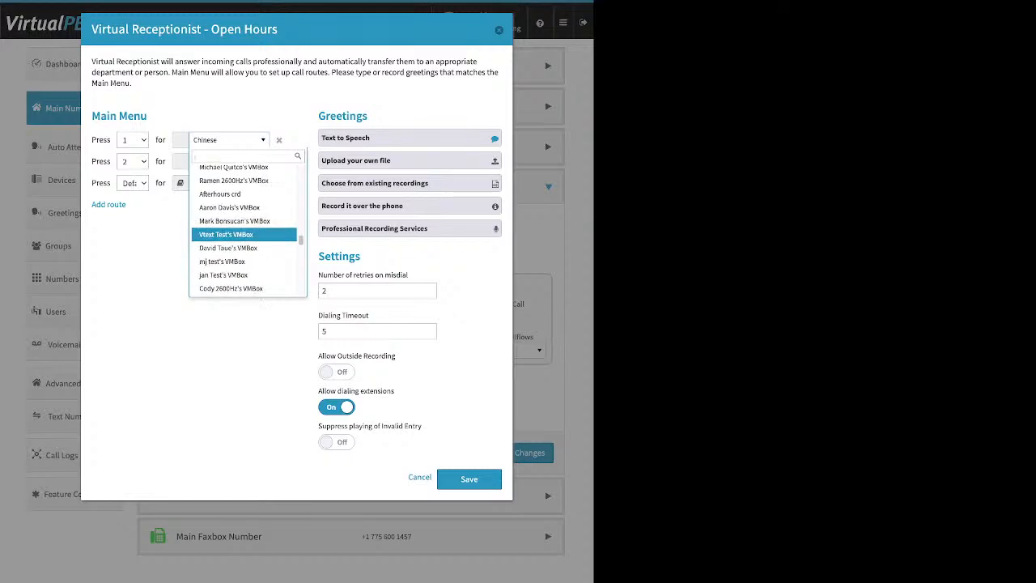
Step: Check the recordings and Advanced Callflows offered for the key 1 route, and close the destination list without changing it
scroll(244, 236, "down", 8)
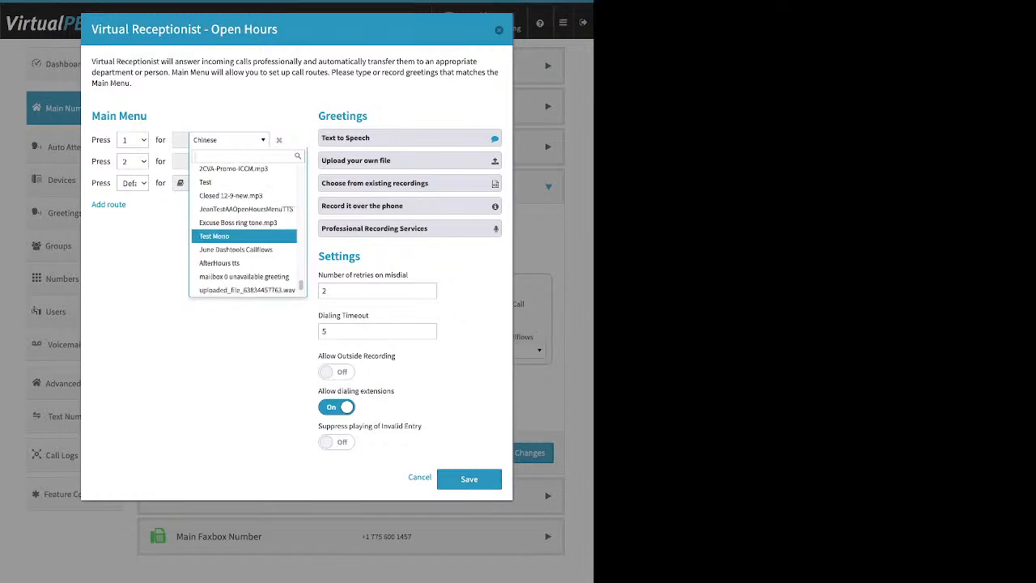
scroll(244, 235, "up", 8)
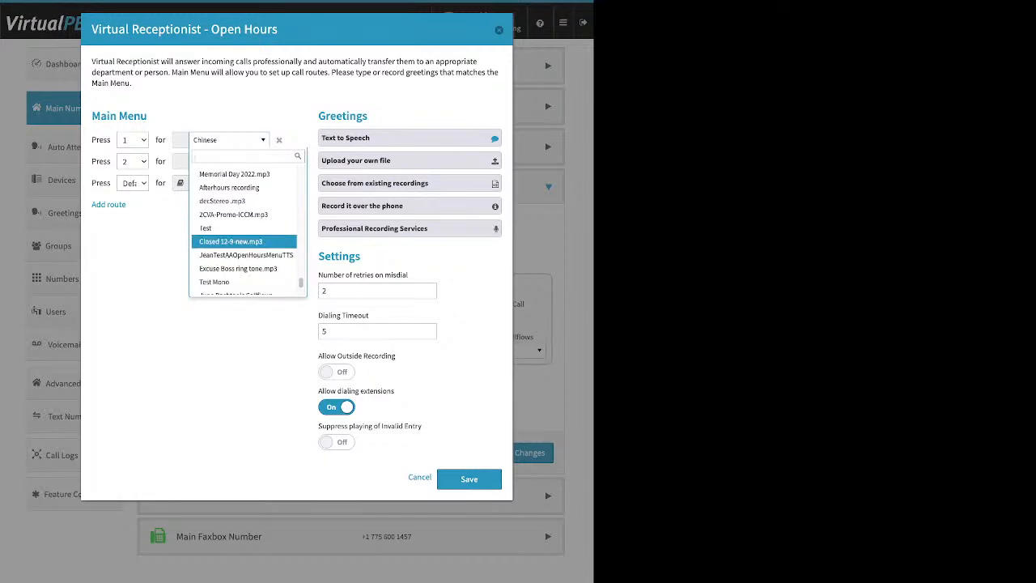
scroll(244, 237, "up", 1)
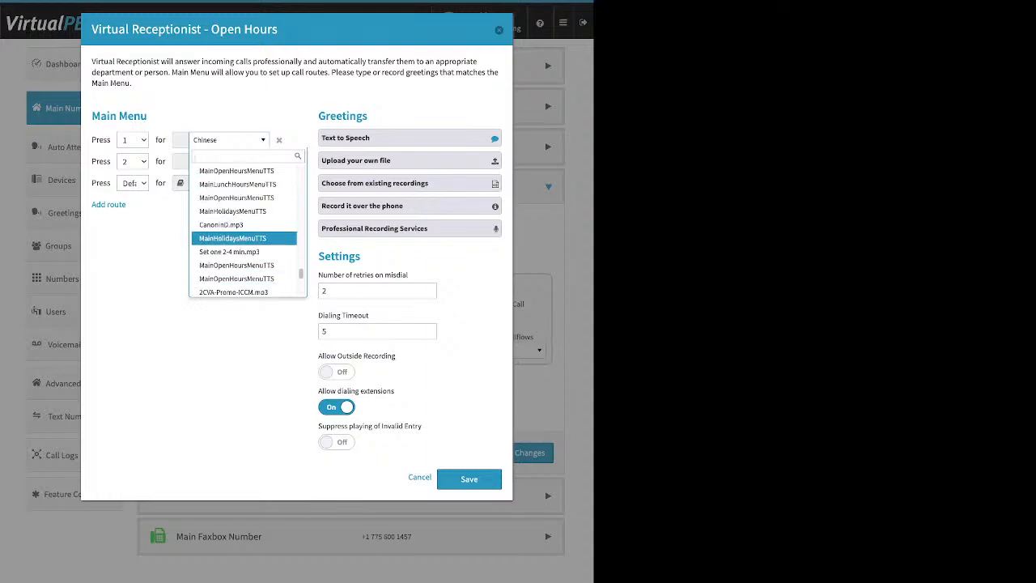
scroll(244, 235, "up", 1)
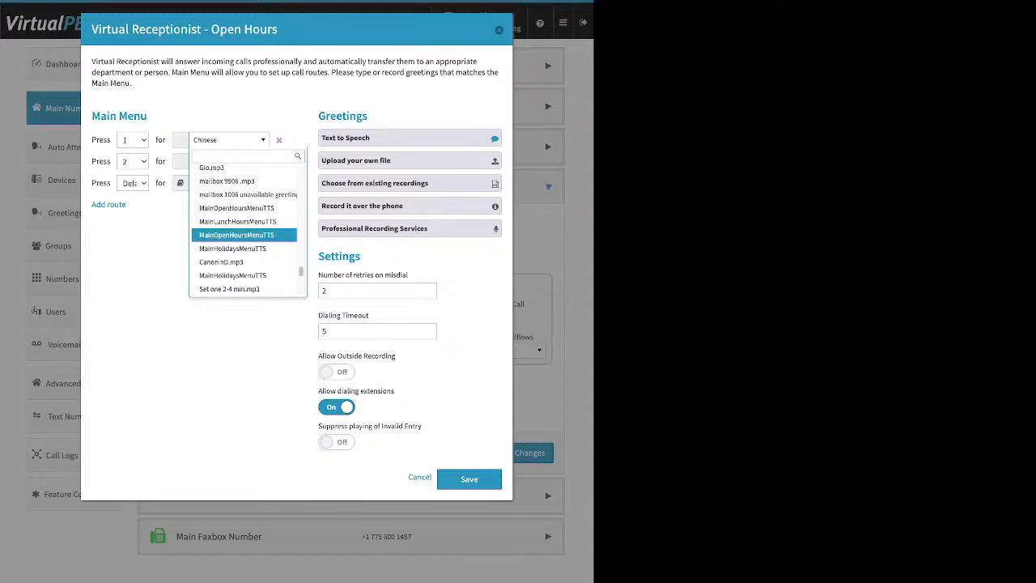
scroll(244, 236, "down", 6)
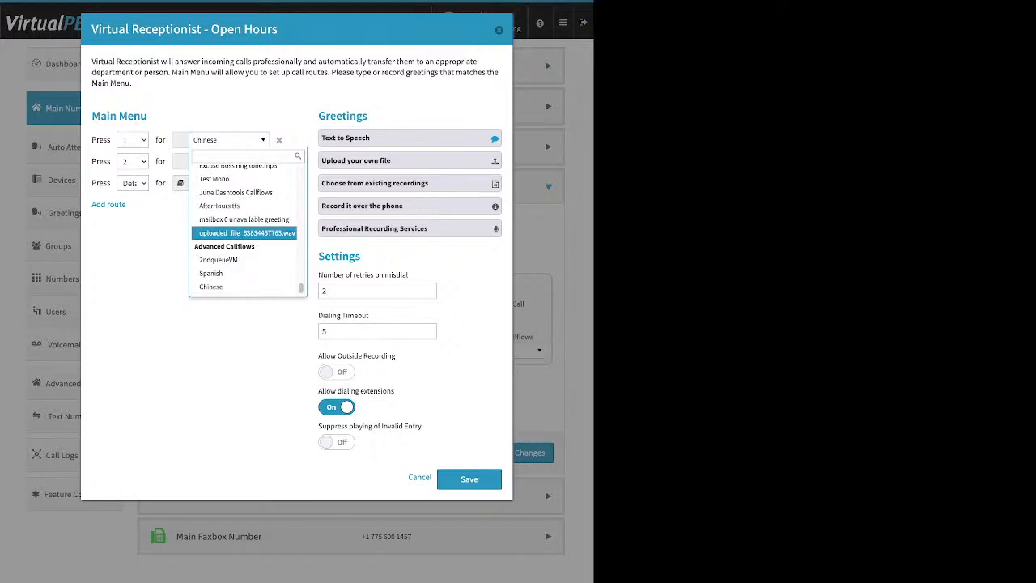
scroll(244, 236, "down", 1)
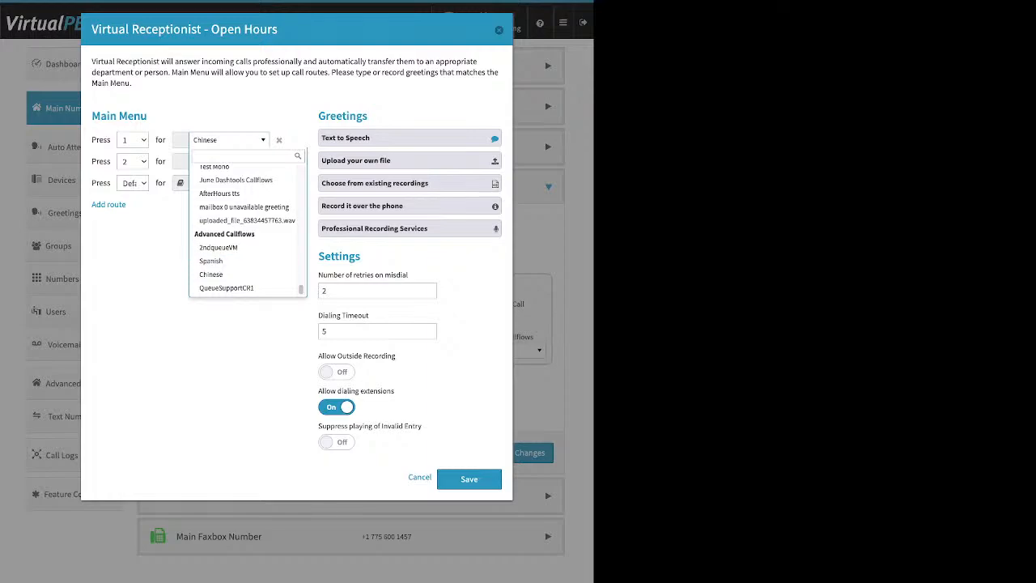
key("Escape")
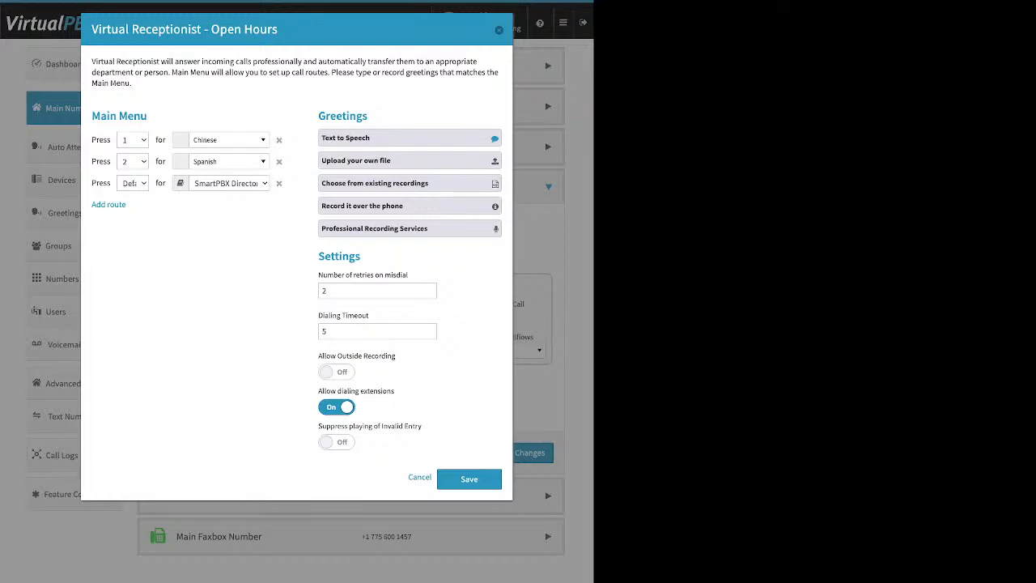
Step: Open the Text to Speech greeting for open hours and select its entire message text
left_click_drag(368, 116, 319, 116)
left_click(346, 137)
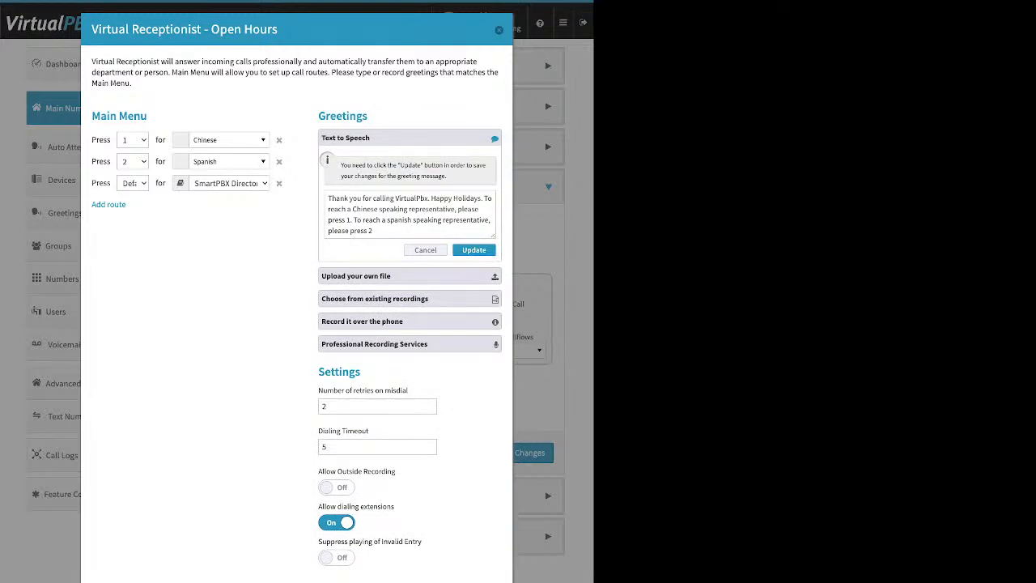
left_click(345, 220)
left_click_drag(328, 198, 374, 232)
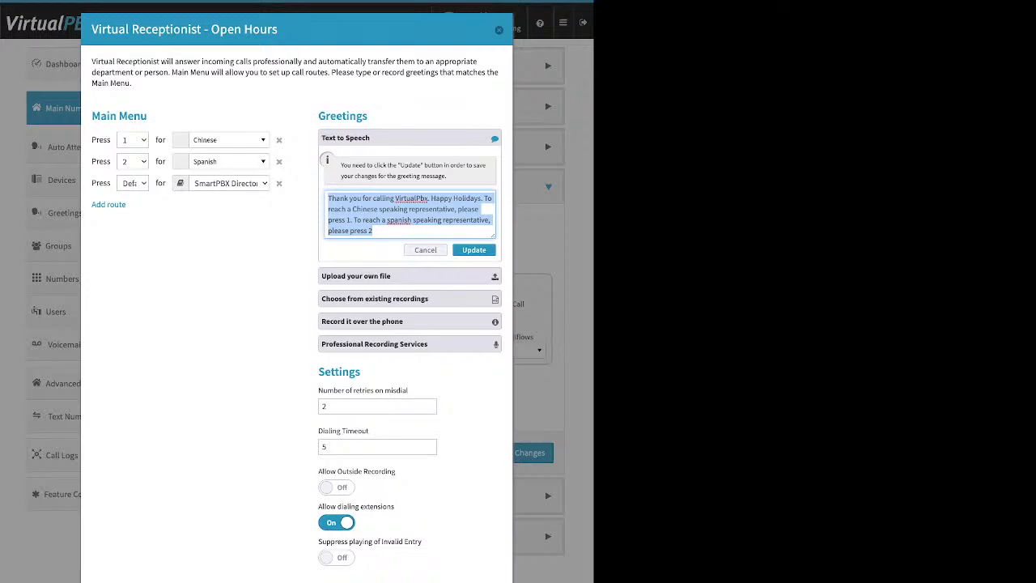
Step: Update the open-hours Text to Speech greeting and review the options for uploading a file and choosing from existing recordings
left_click(474, 251)
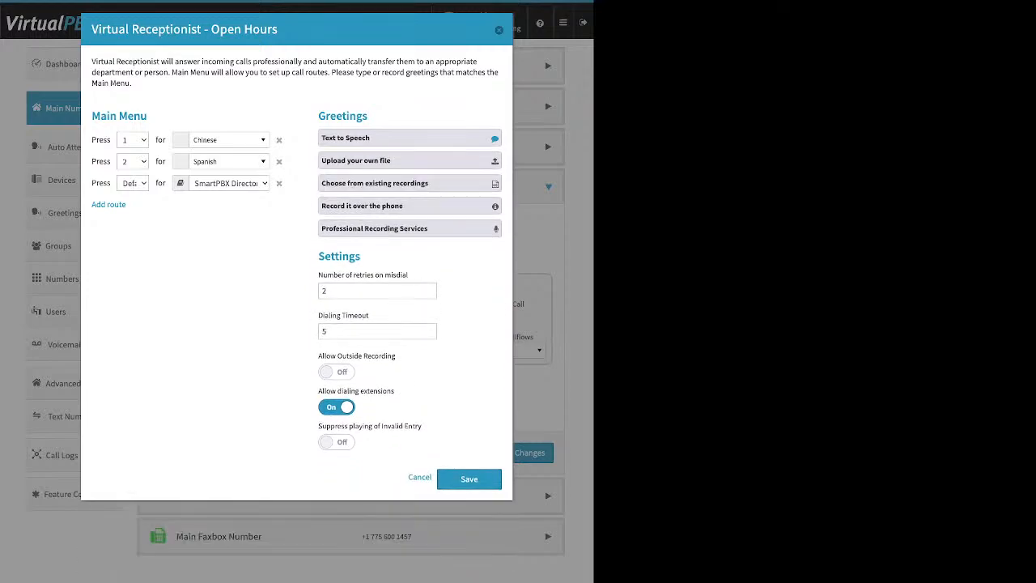
left_click(410, 161)
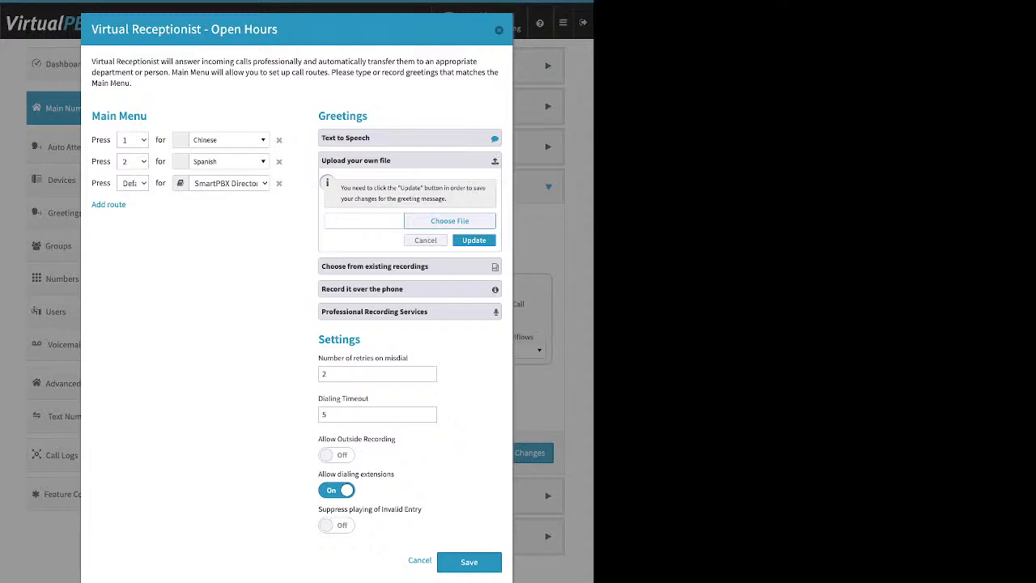
left_click(409, 267)
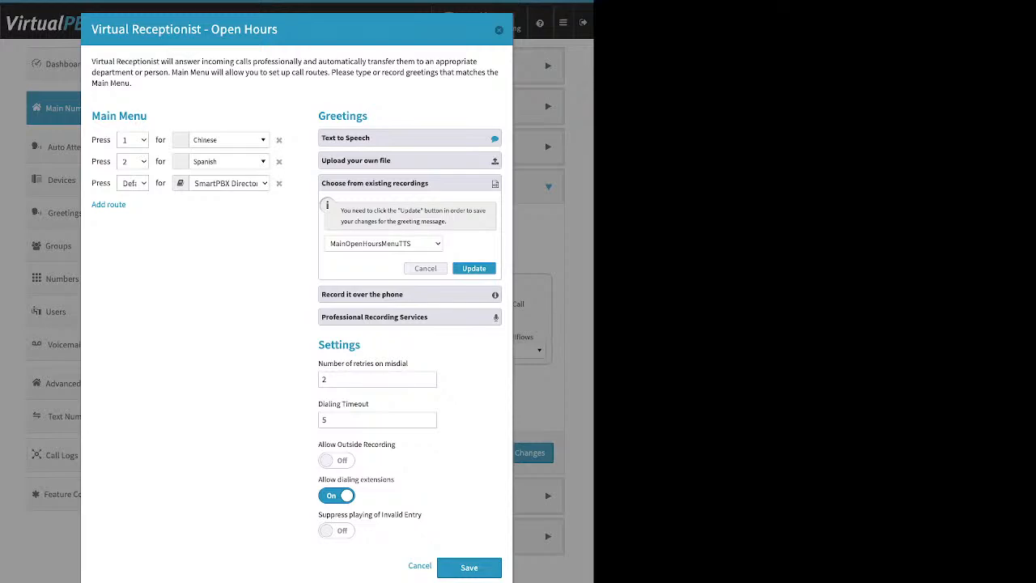
Step: Read the instructions for recording the open-hours greeting over the phone, including the line with the PIN
left_click(363, 294)
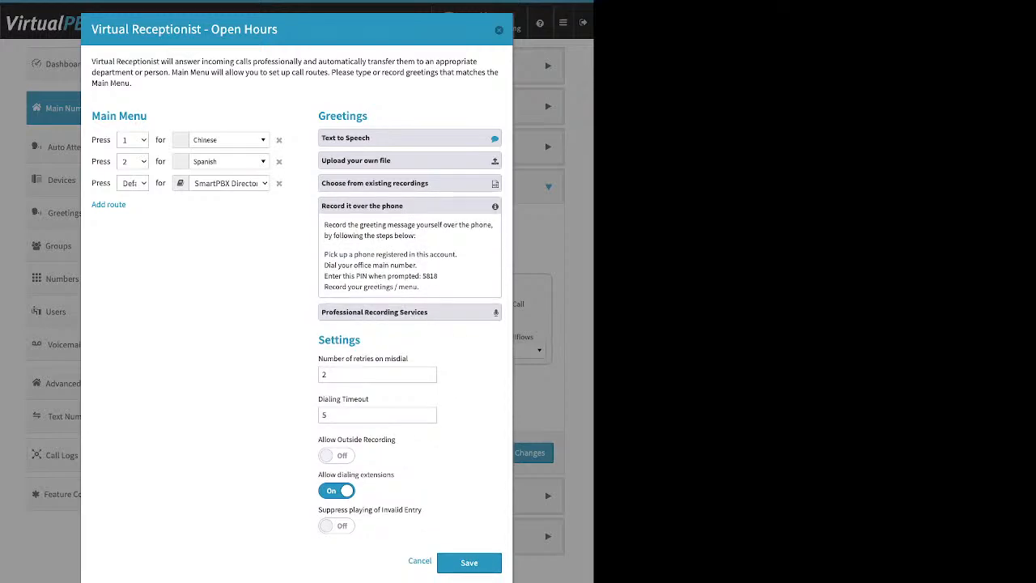
left_click_drag(323, 254, 450, 254)
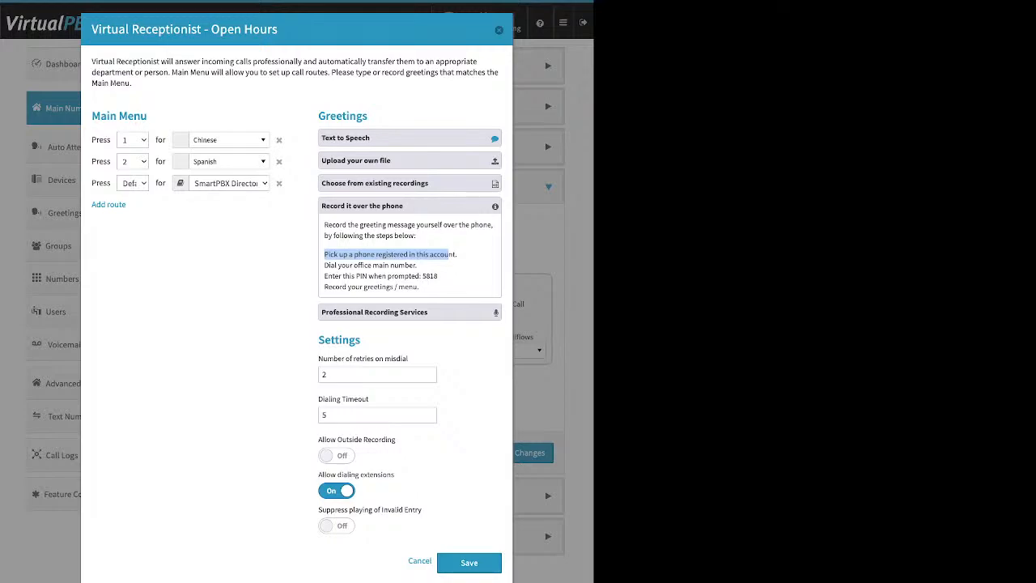
left_click_drag(338, 265, 438, 276)
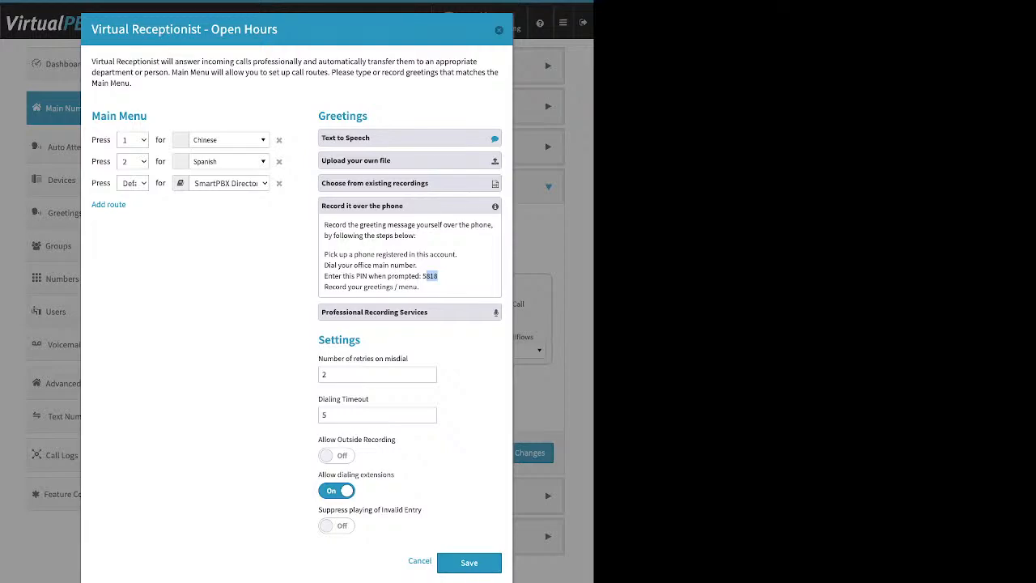
left_click(438, 276)
Step: Turn on Allow Outside Recording for the open-hours receptionist and highlight the PIN in the phone recording instructions
left_click_drag(319, 340, 361, 340)
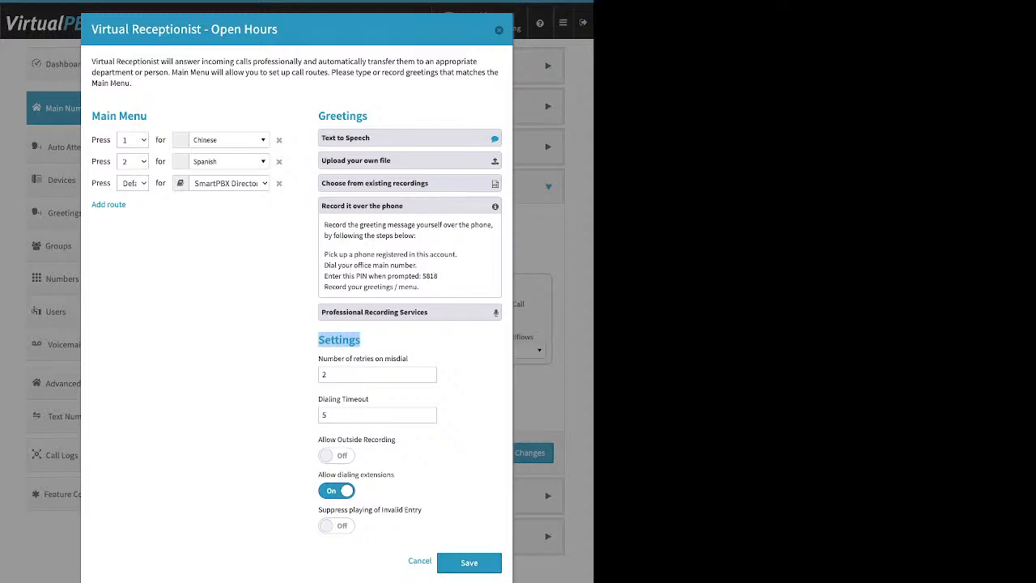
left_click_drag(318, 439, 396, 440)
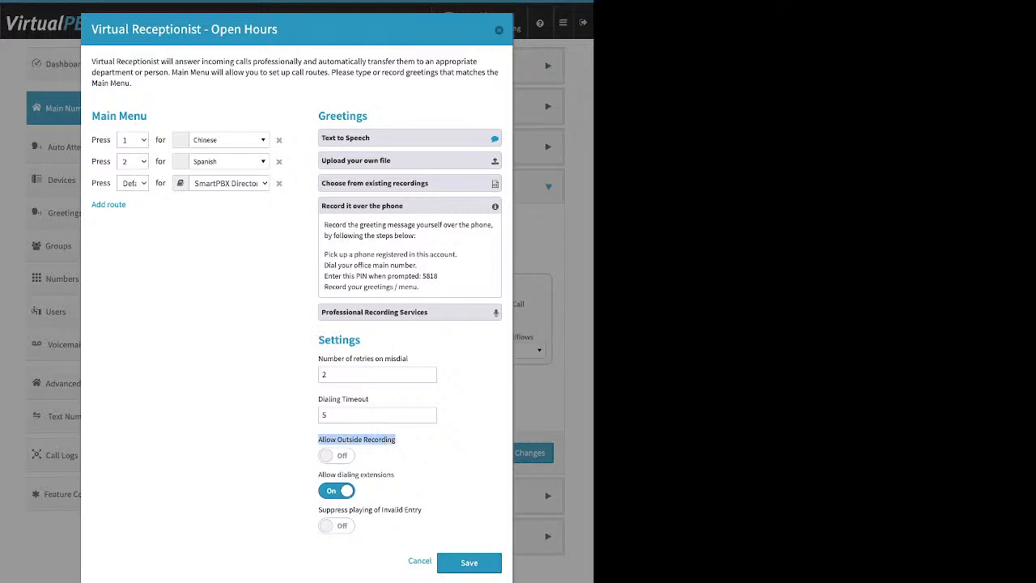
left_click(336, 454)
left_click_drag(438, 276, 422, 276)
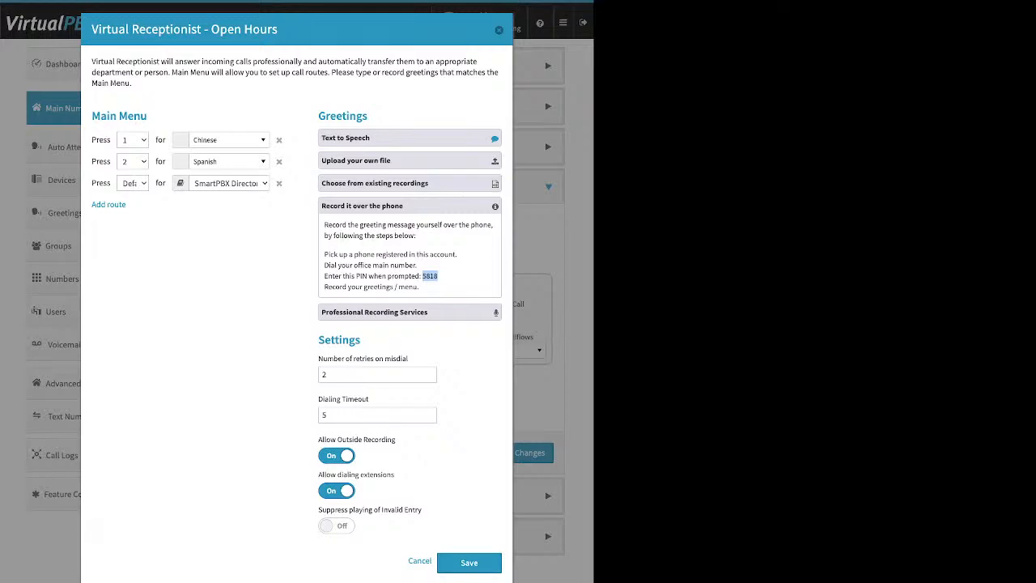
Step: Review the Professional Recording Services offer and the file upload option, leaving all greeting options collapsed
left_click(396, 206)
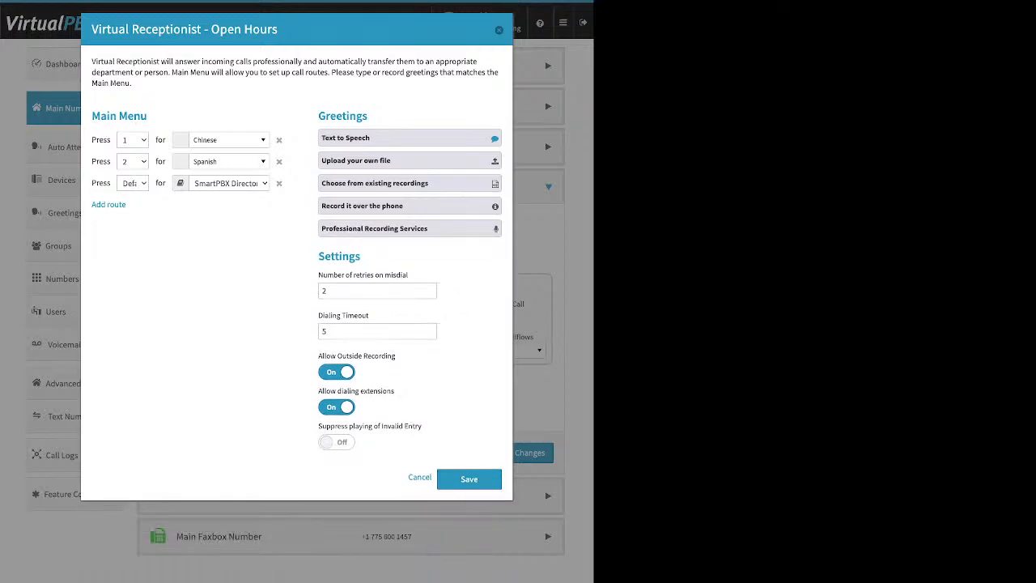
left_click(396, 228)
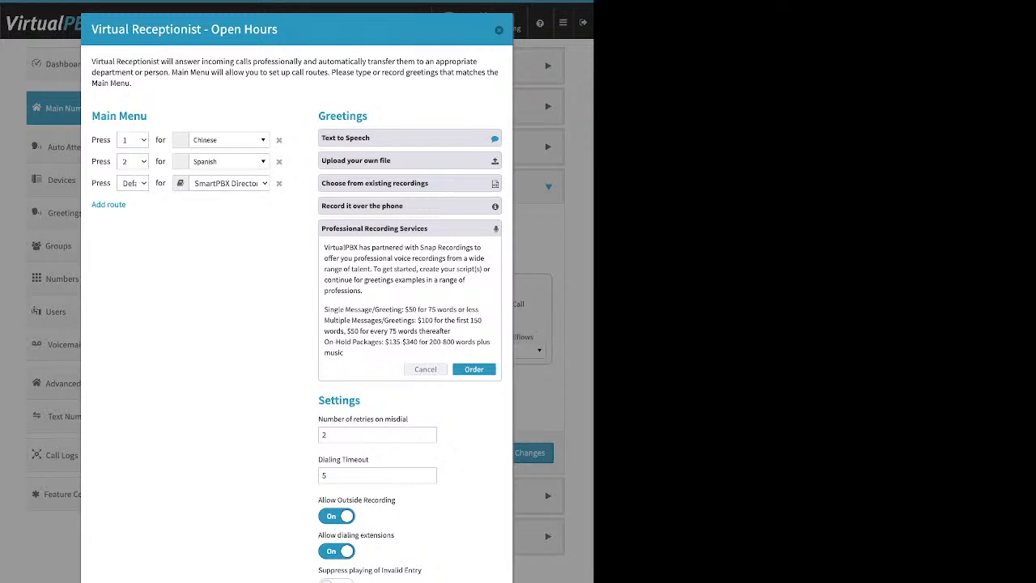
left_click(409, 160)
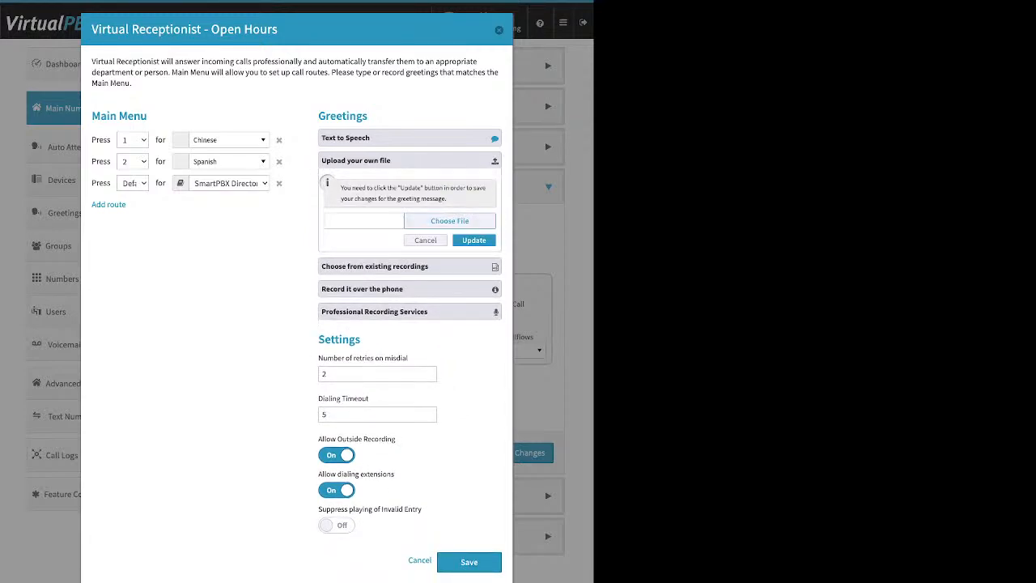
left_click(410, 161)
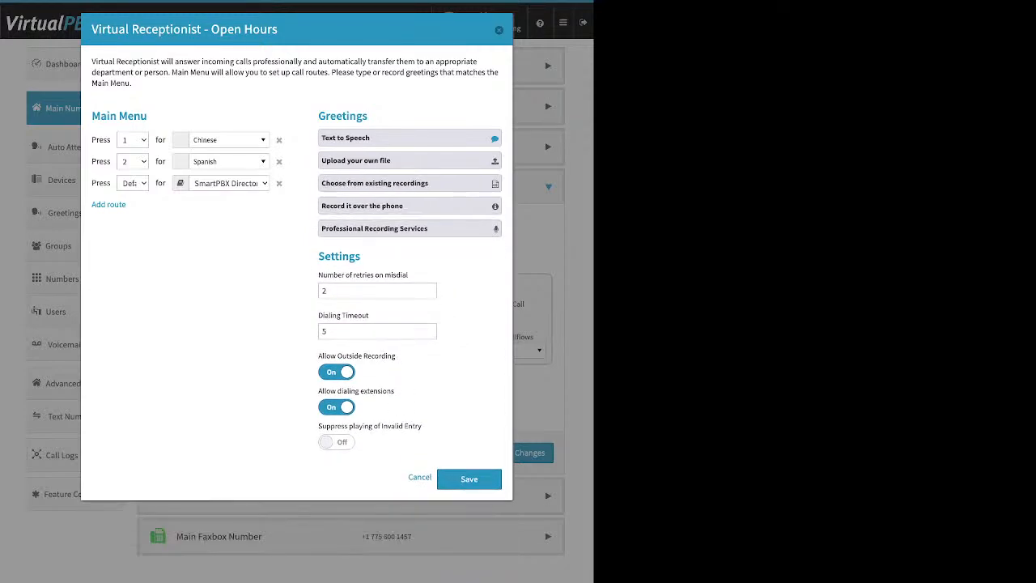
Step: Examine the Number of retries on misdial and Dialing Timeout settings of the open-hours receptionist
left_click_drag(318, 275, 408, 275)
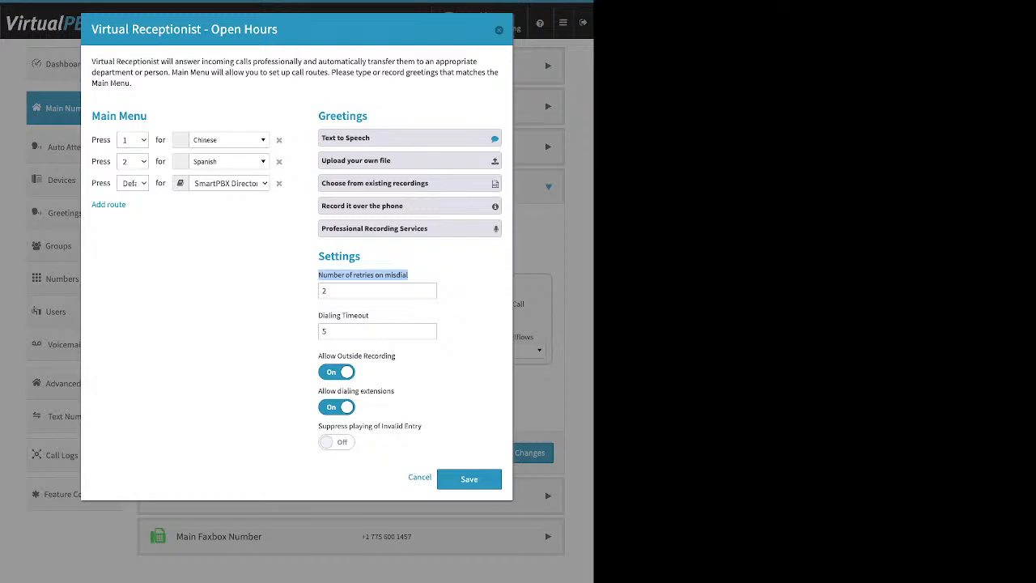
key("Tab")
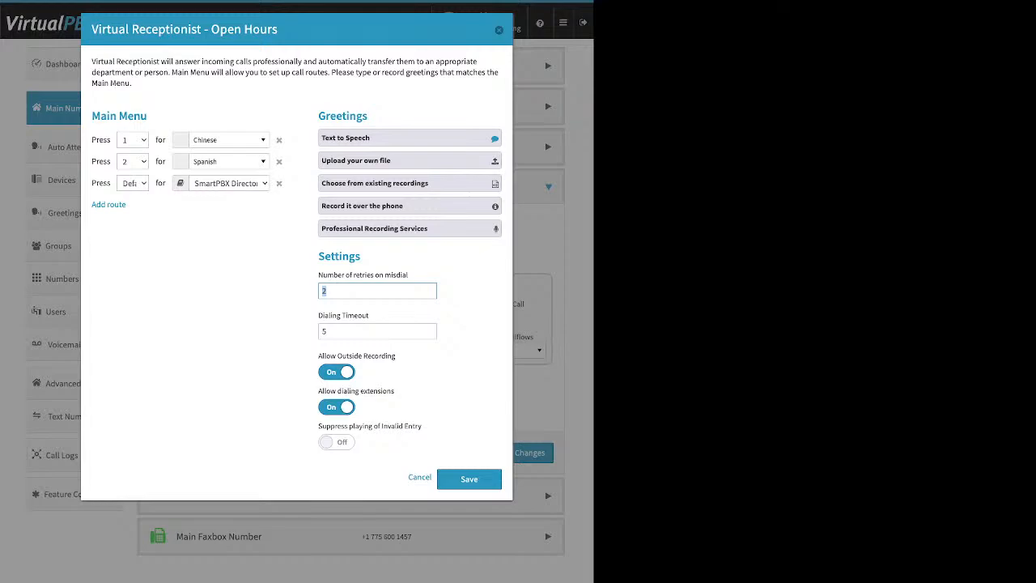
left_click(356, 291)
left_click(356, 331)
triple_click(344, 315)
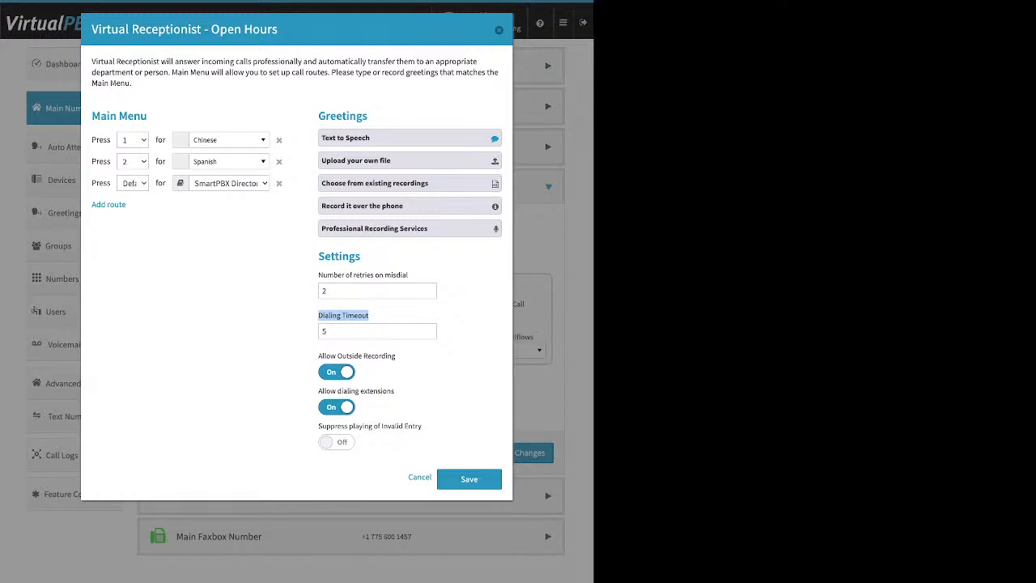
left_click_drag(334, 331, 321, 331)
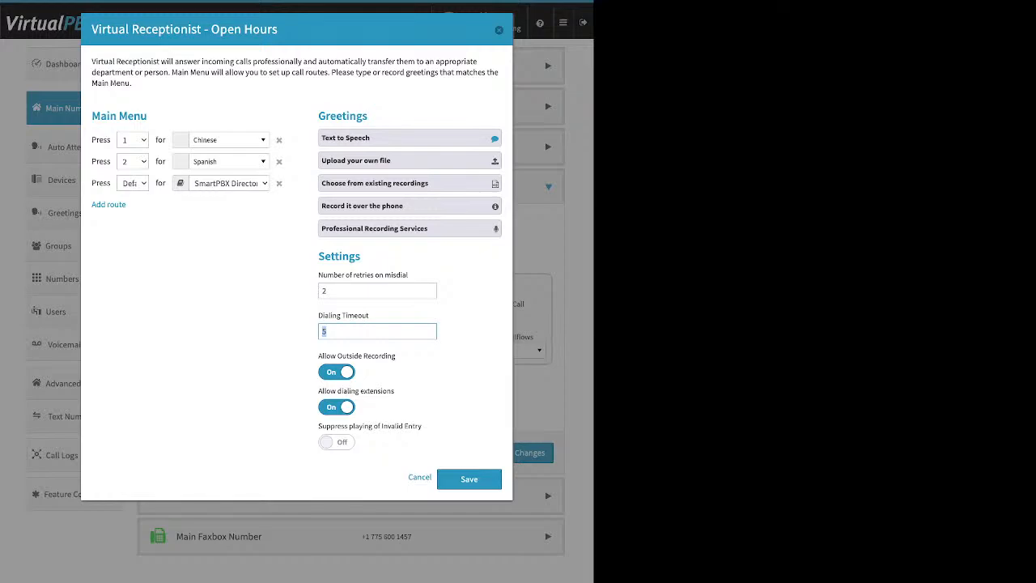
left_click(327, 290)
double_click(326, 290)
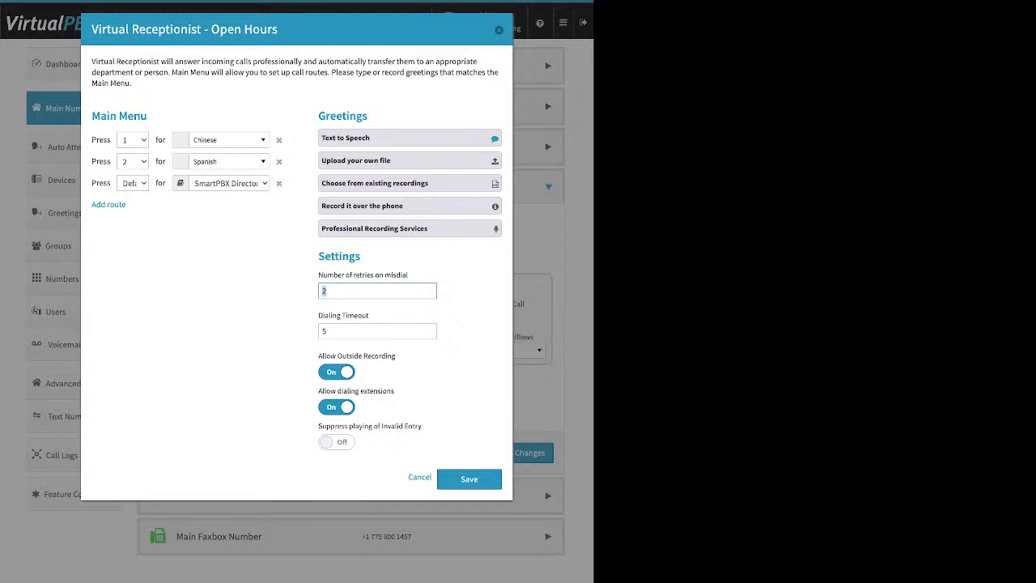
left_click(327, 291)
Step: Remove the default route to SmartPBX Directory from the main menu and turn off Allow Outside Recording
left_click(278, 183)
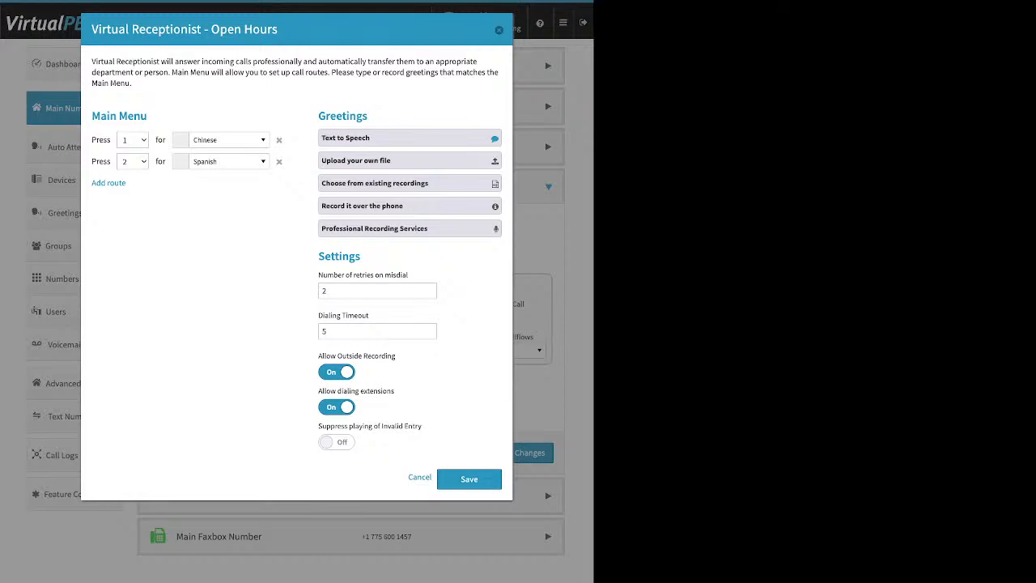
left_click(337, 372)
Step: Turn off Allow dialing extensions, turn on Suppress playing of Invalid Entry, and add and remove a default route to SmartPBX Directory
triple_click(356, 391)
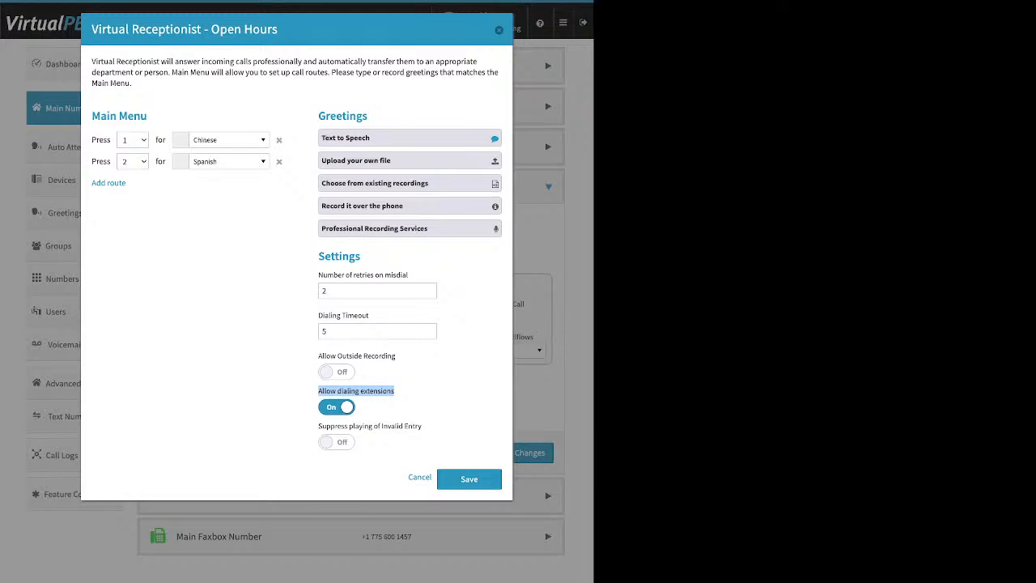
left_click(337, 407)
left_click(374, 391)
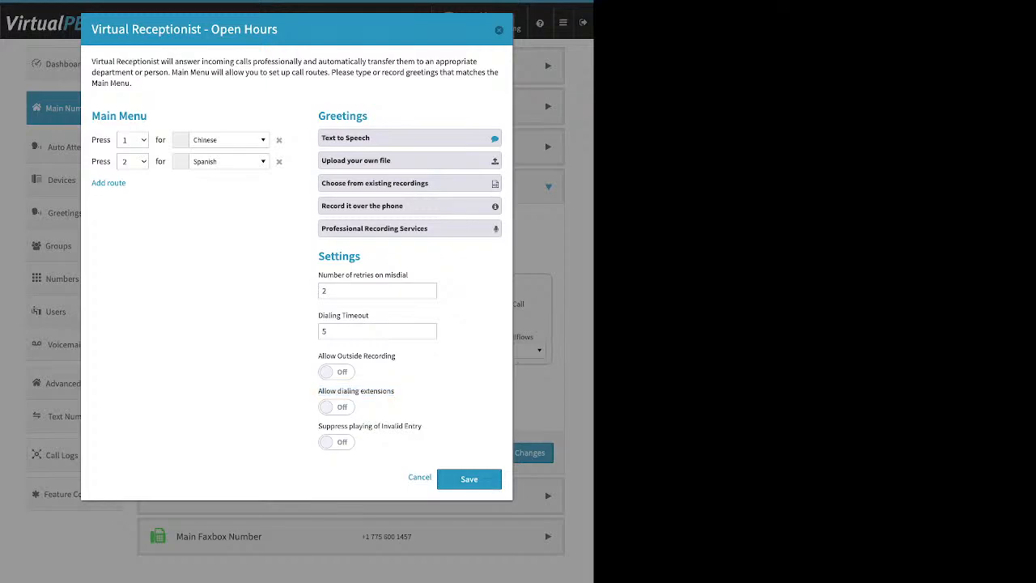
left_click_drag(318, 426, 422, 426)
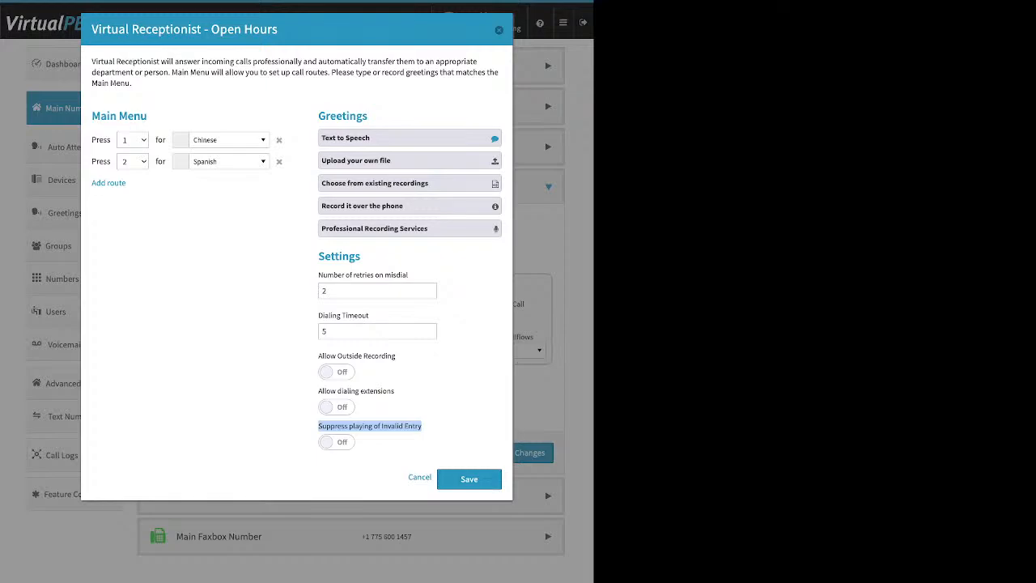
left_click(336, 442)
left_click(108, 183)
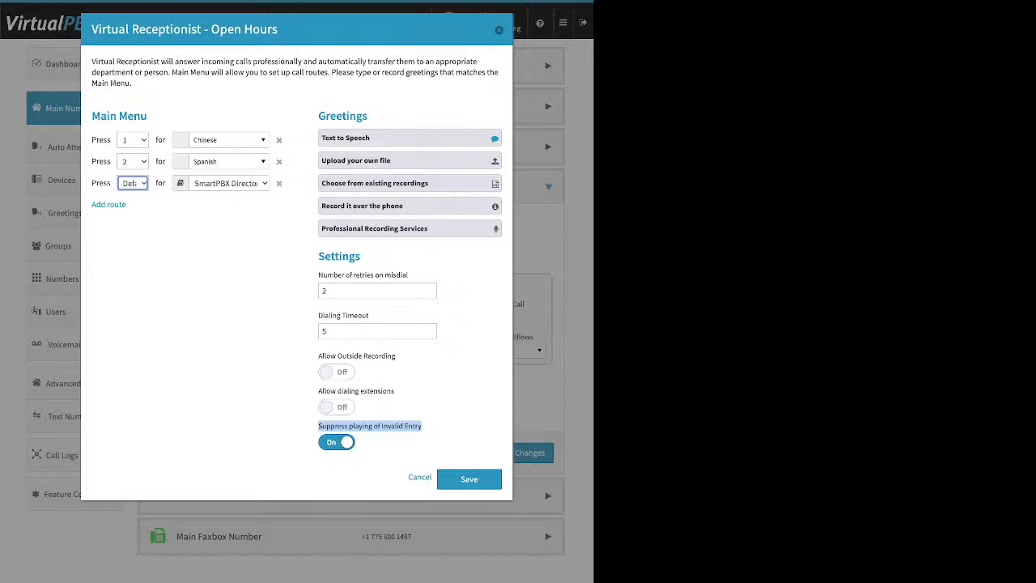
left_click(278, 182)
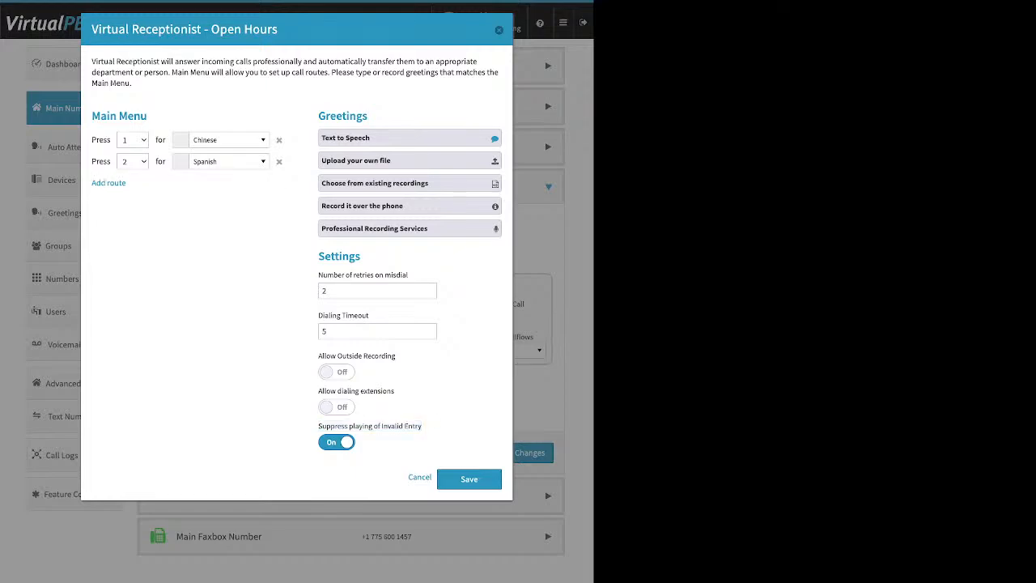
Step: Turn on Allow dialing extensions, turn off Suppress playing of Invalid Entry, and save the receptionist and incoming call handling changes
left_click(336, 406)
left_click(335, 441)
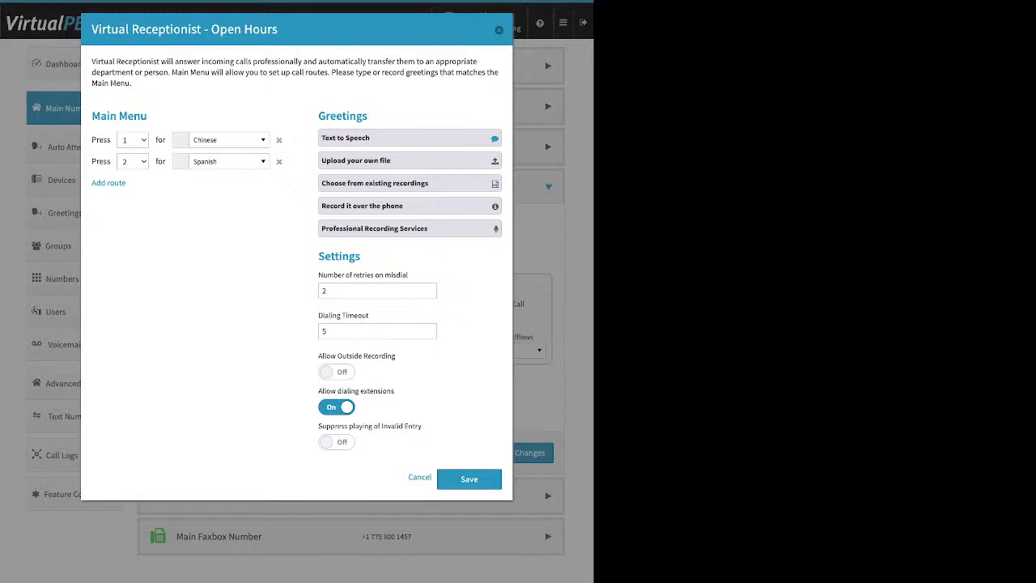
left_click(469, 479)
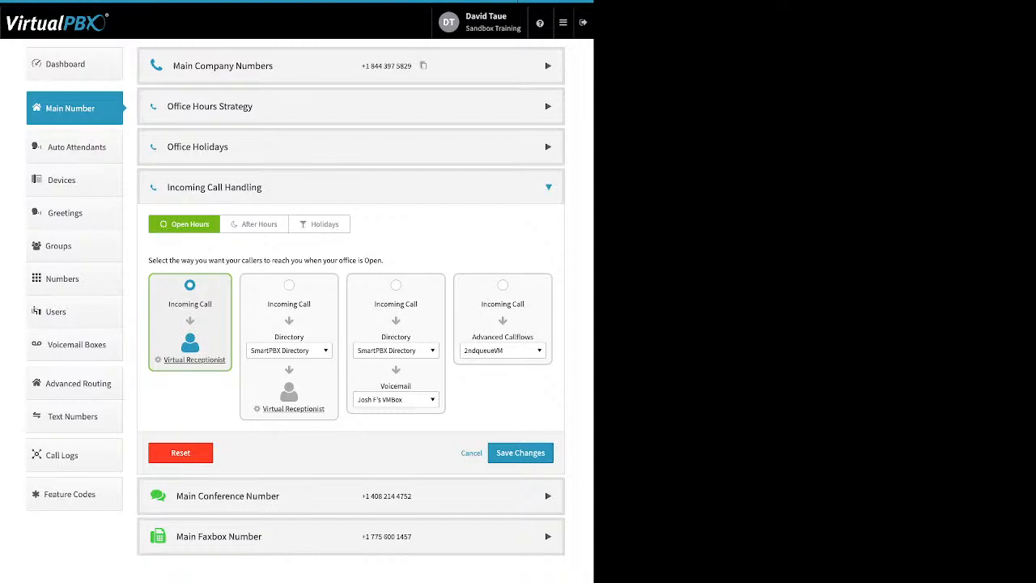
left_click(521, 453)
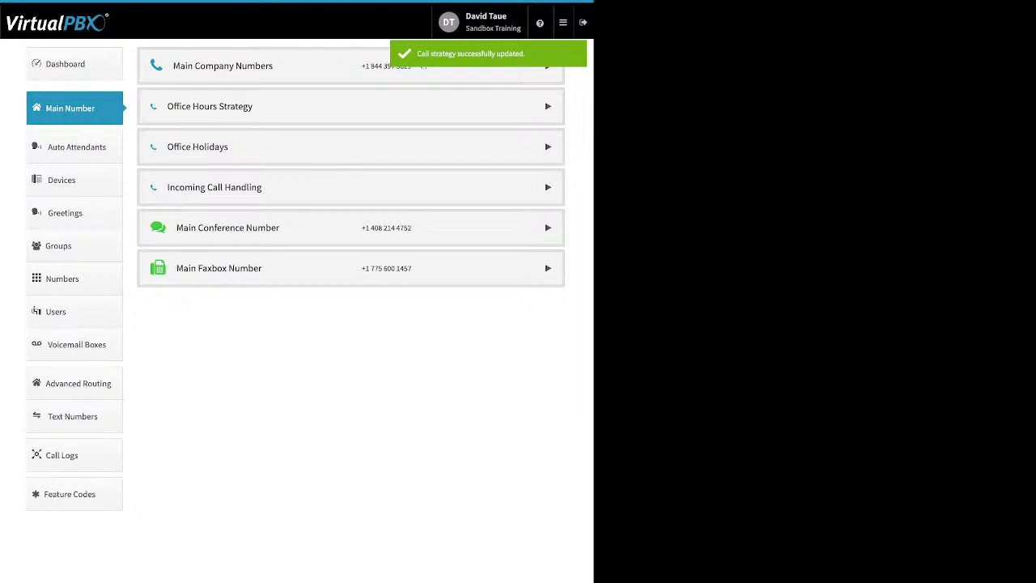
Step: Open the After Hours incoming call handling and review the directory, users, call queues, groups and devices offered as the first destination
left_click(214, 187)
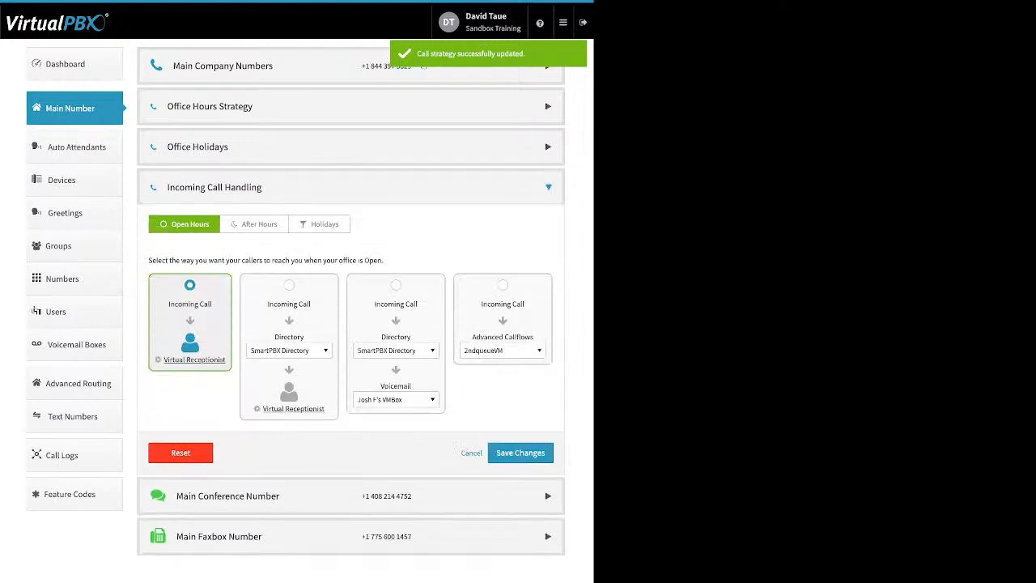
left_click(255, 225)
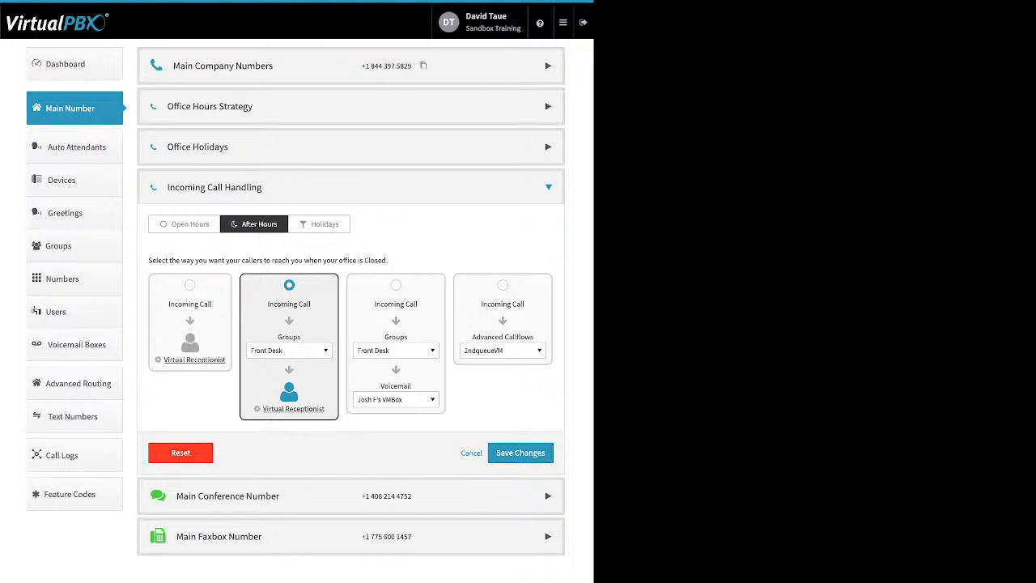
left_click(289, 350)
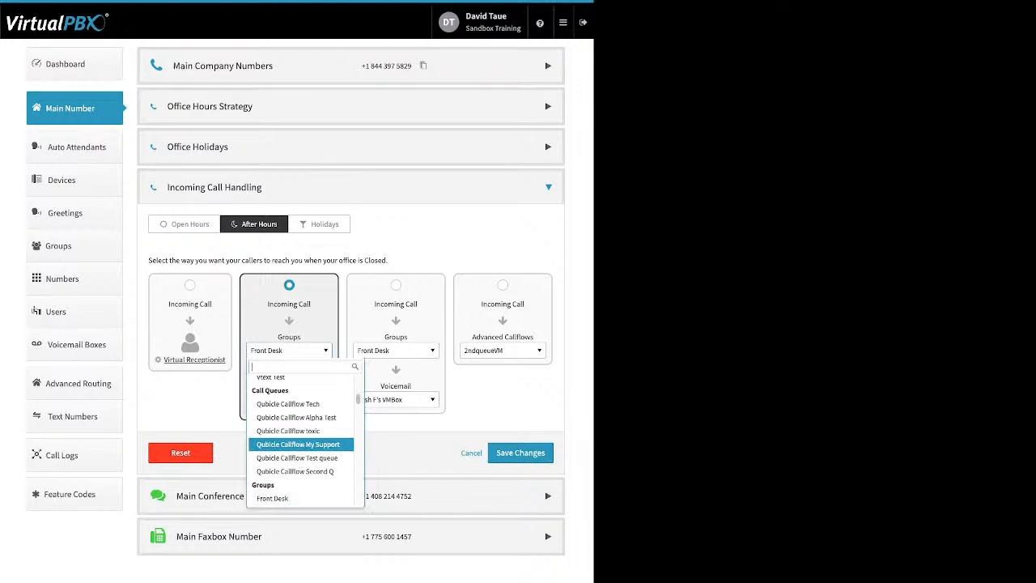
scroll(301, 442, "up", 1)
scroll(301, 442, "up", 5)
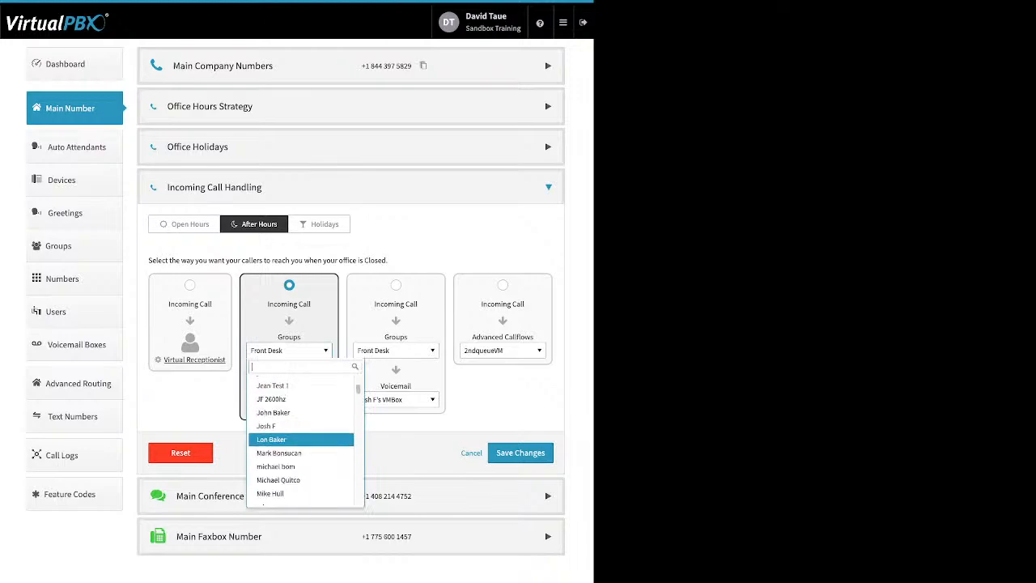
scroll(301, 438, "up", 3)
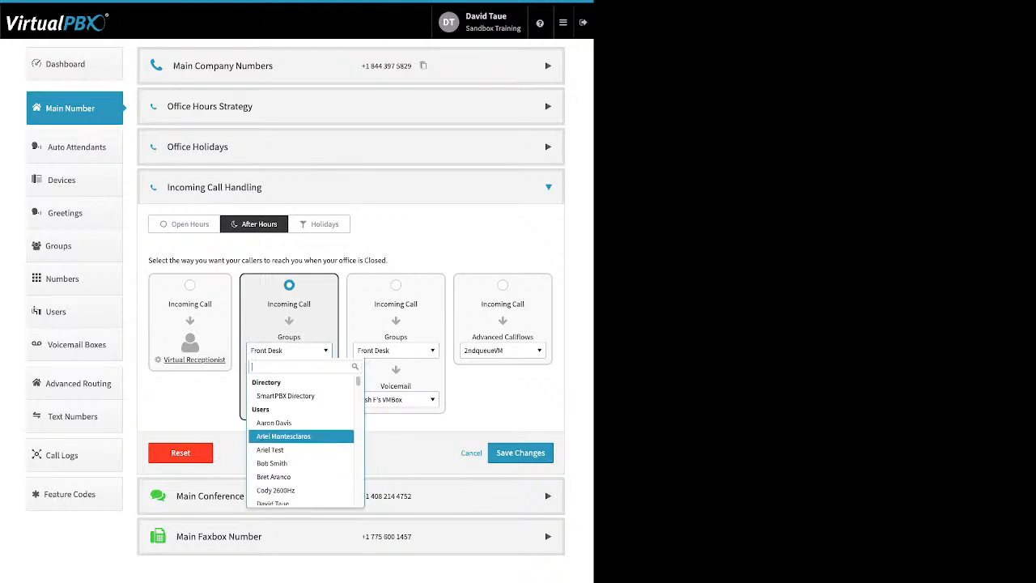
scroll(301, 438, "down", 10)
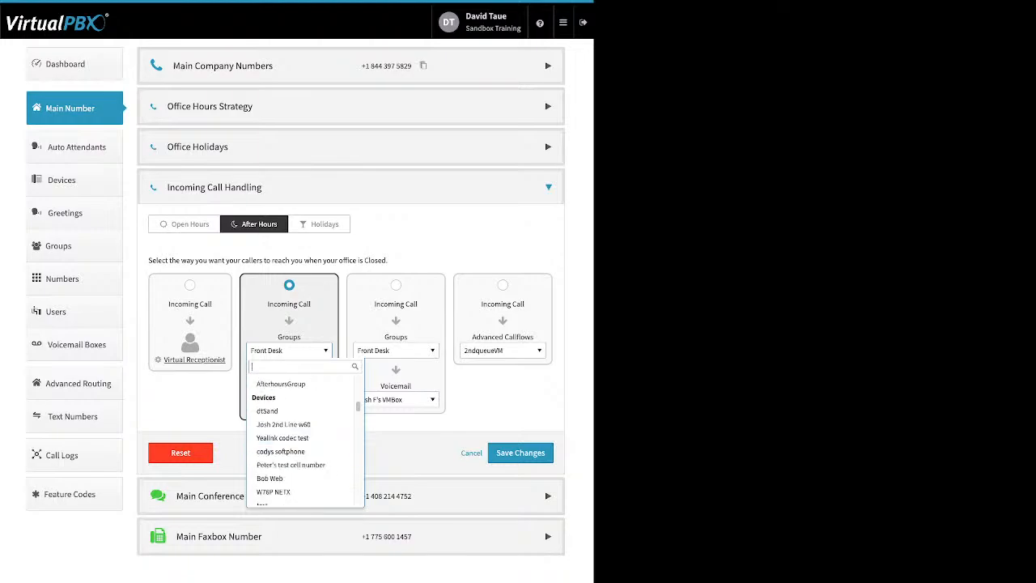
Step: Open the After Hours Virtual Receptionist and view its greeting chosen from existing recordings
left_click(324, 224)
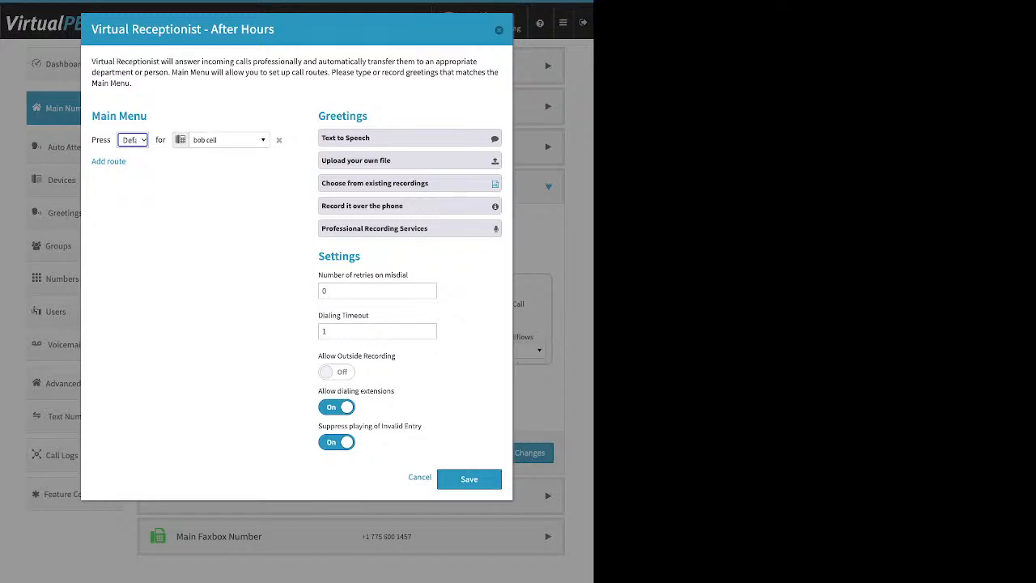
left_click(409, 184)
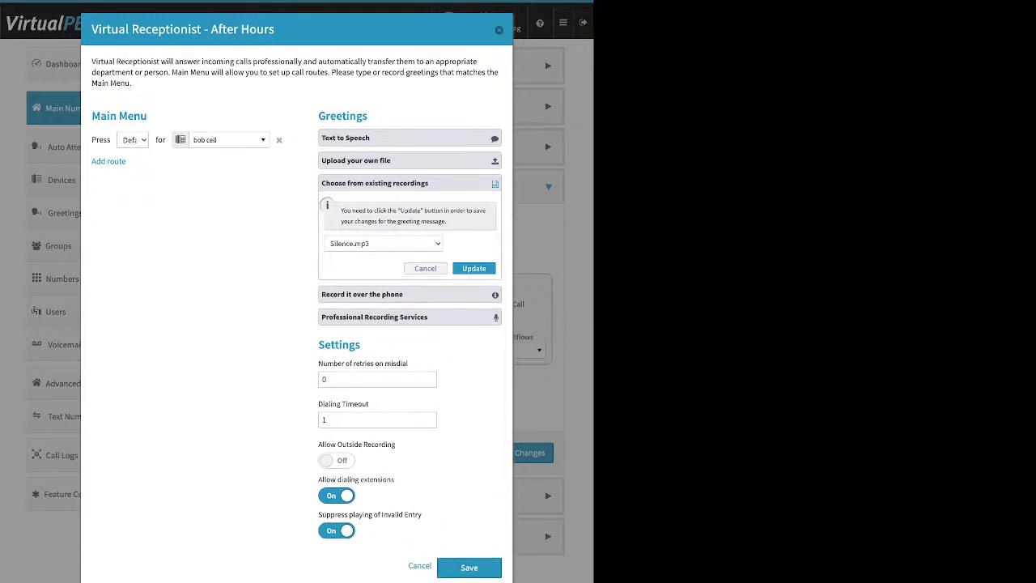
Step: Update the After Hours greeting with the existing recording Silence.mp3 and save the Virtual Receptionist
left_click(474, 268)
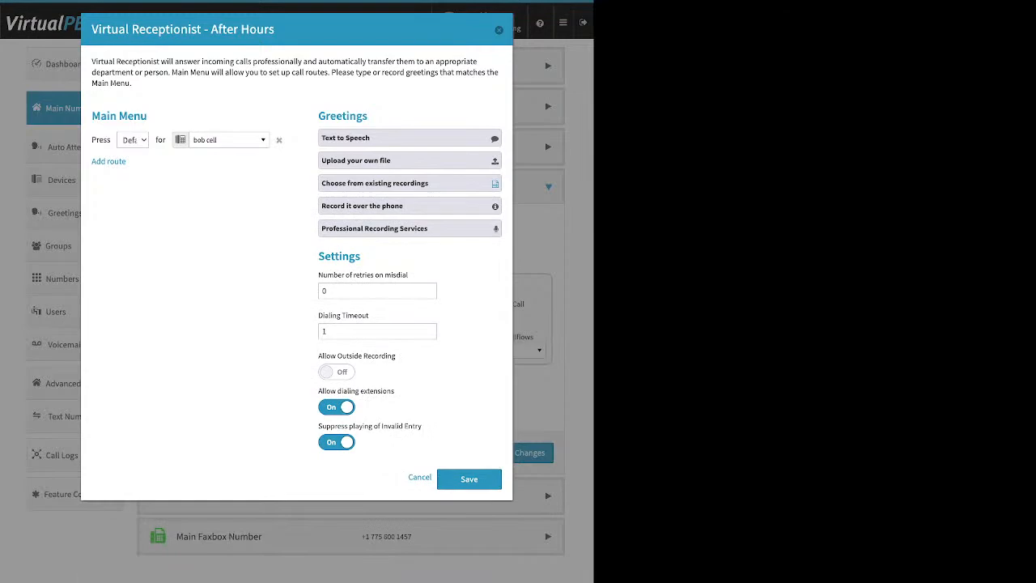
left_click(469, 479)
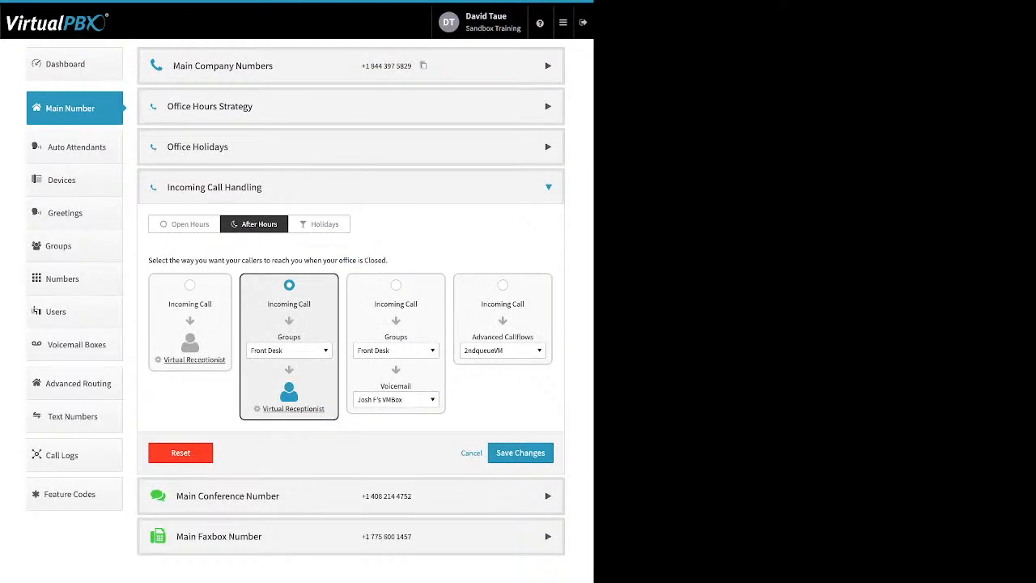
Step: Open the Holidays incoming call handling, review the first destinations offered for callers, and choose Skip to Voicemail
left_click(319, 224)
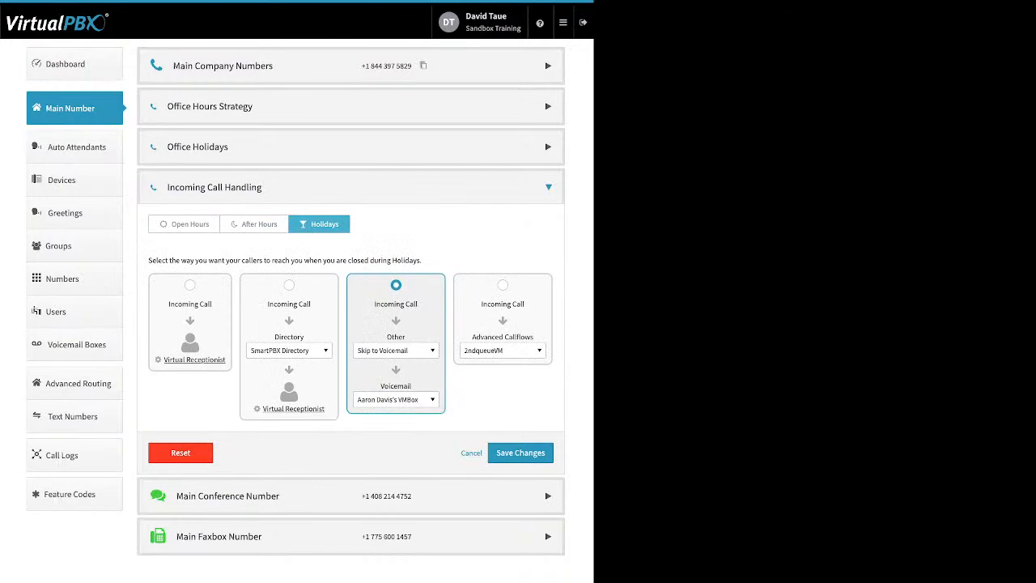
left_click(396, 351)
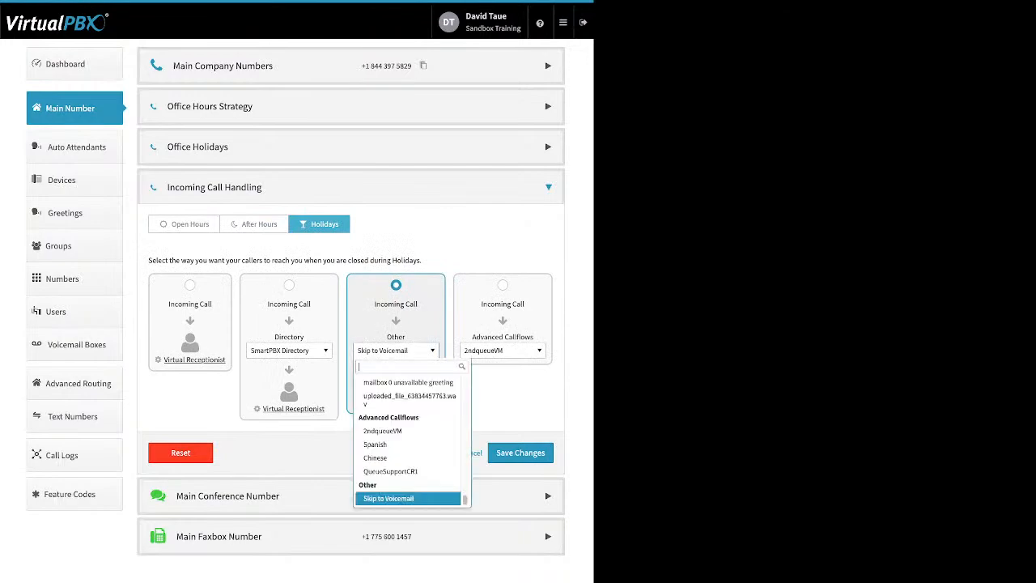
scroll(408, 484, "up", 5)
scroll(408, 484, "up", 10)
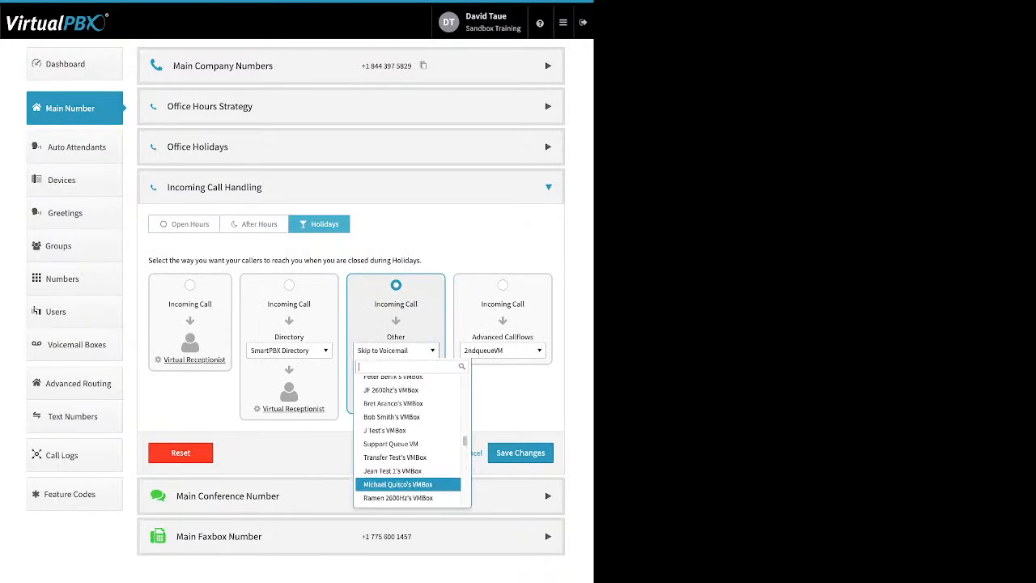
scroll(408, 484, "up", 5)
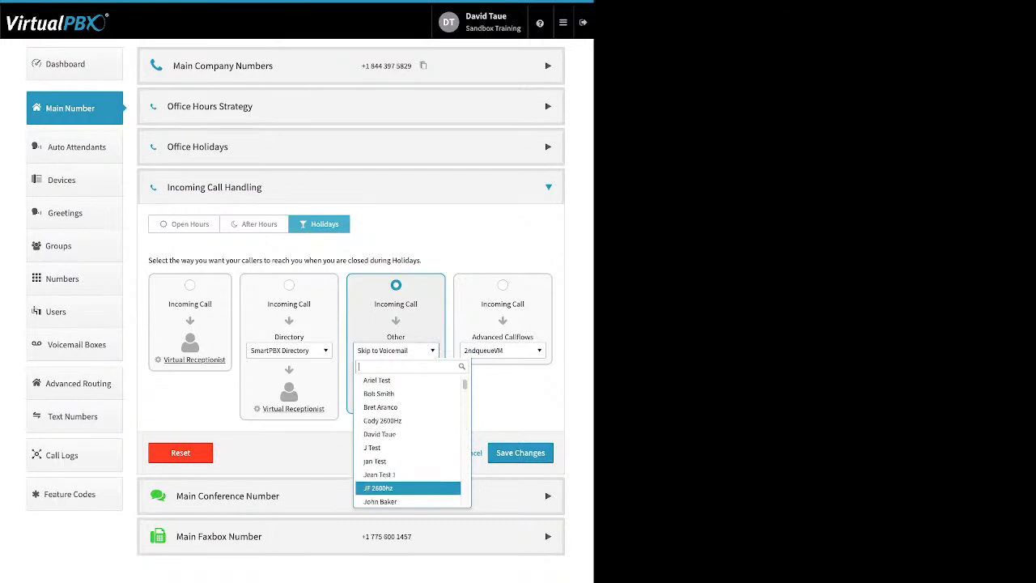
scroll(408, 485, "up", 1)
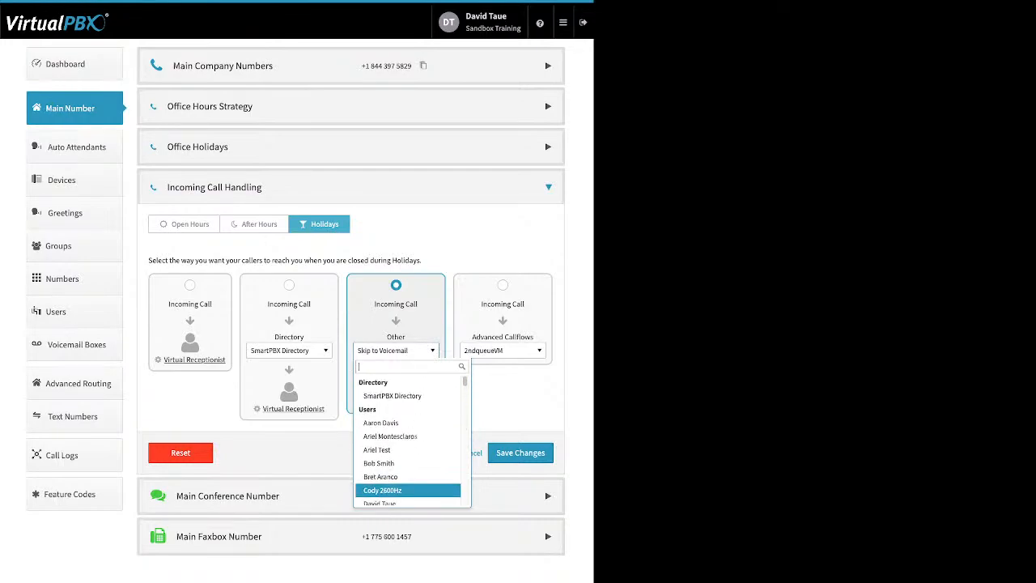
scroll(408, 486, "down", 3)
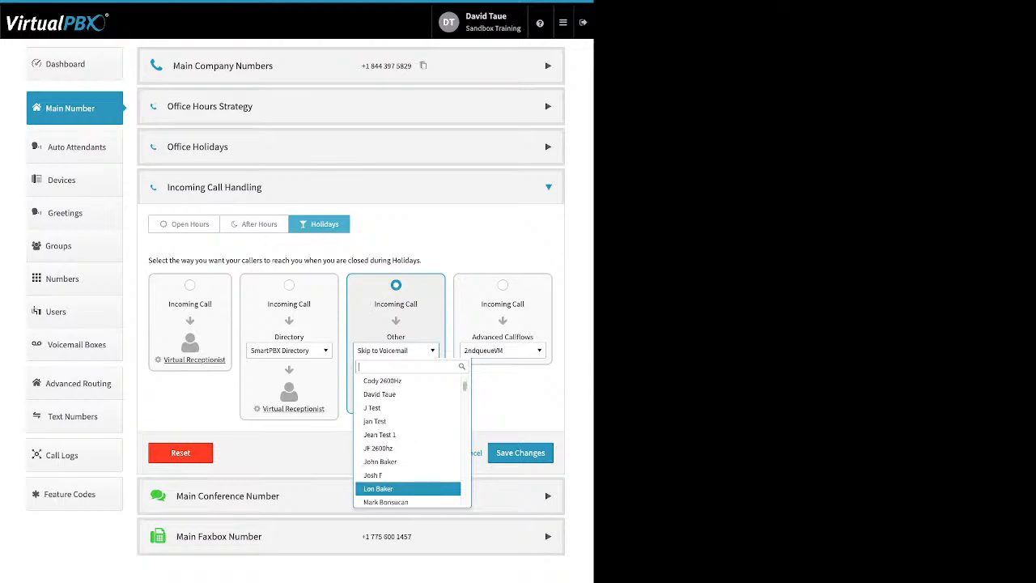
scroll(408, 485, "down", 2)
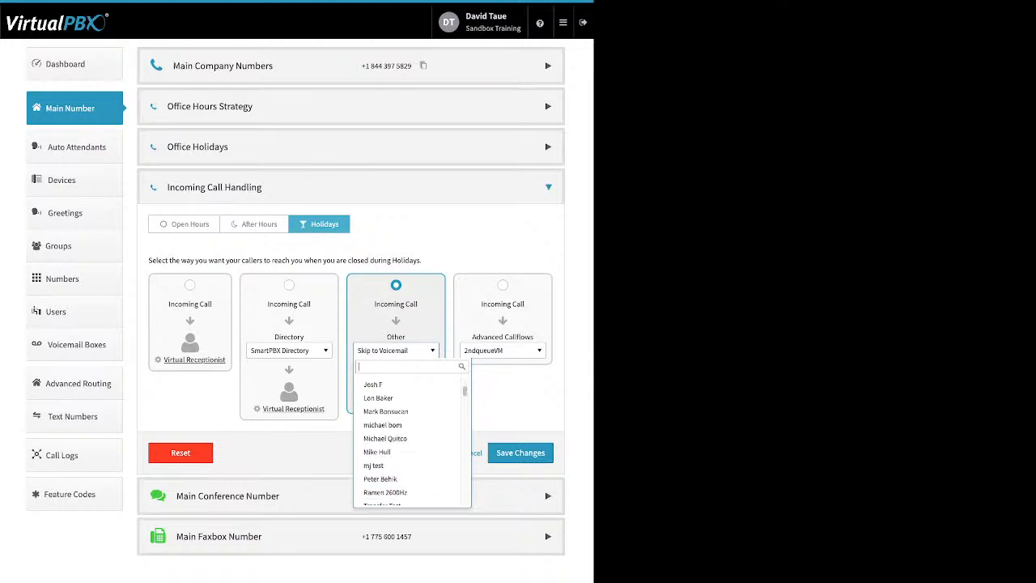
scroll(408, 420, "down", 4)
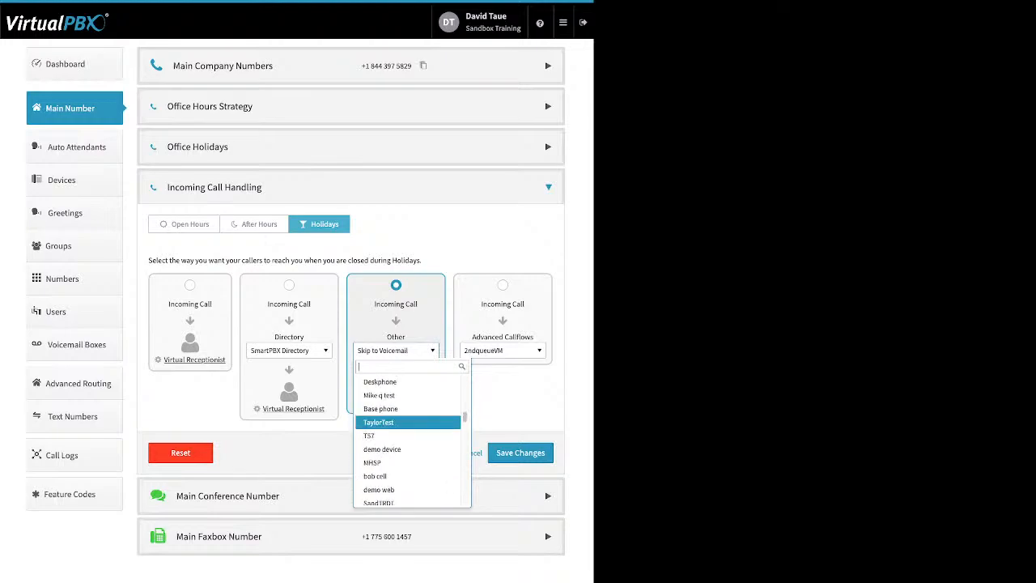
scroll(408, 437, "down", 6)
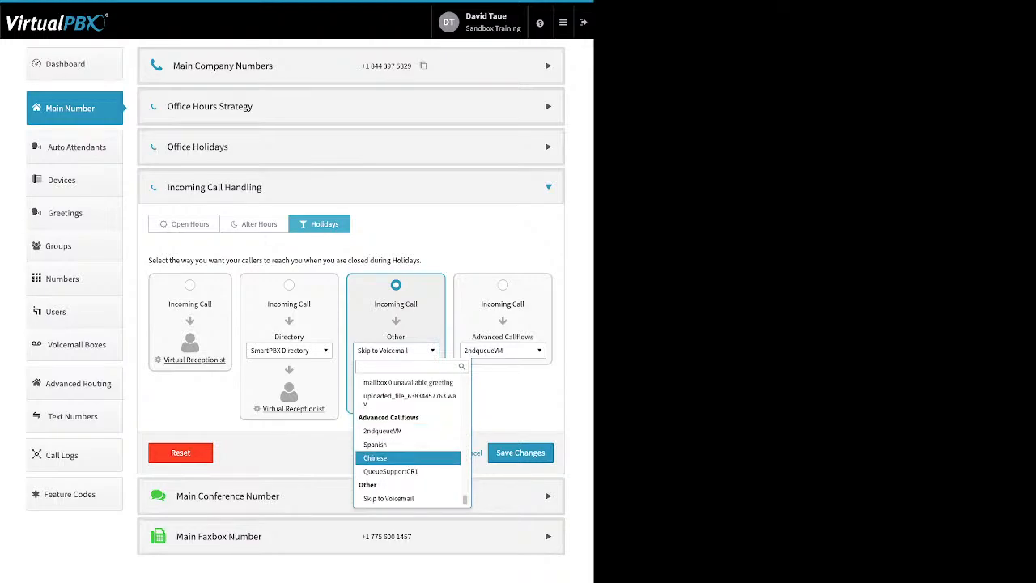
left_click(408, 498)
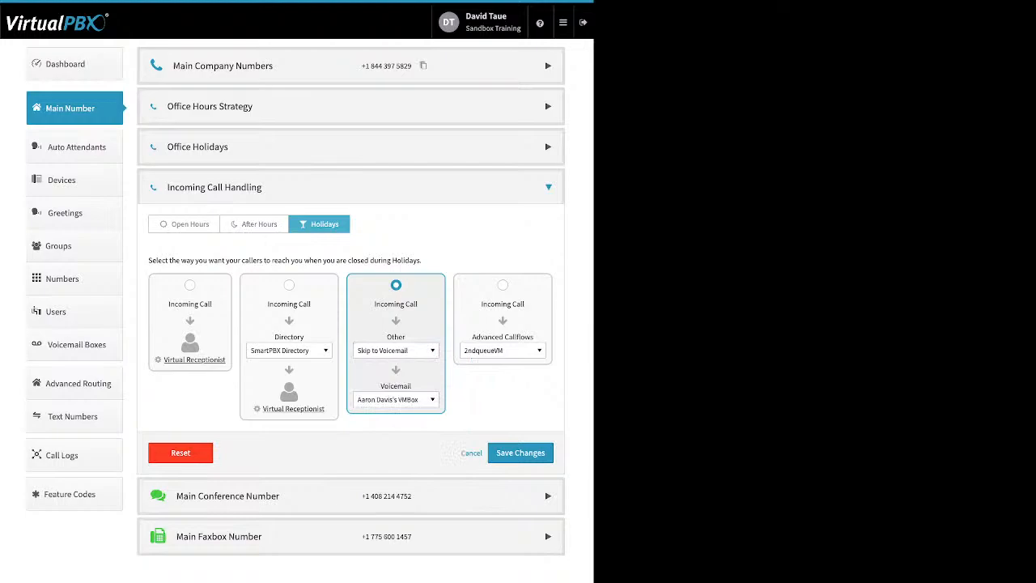
Step: Review the voicemail boxes offered for holiday calls and the Advanced Callflows option
left_click(396, 399)
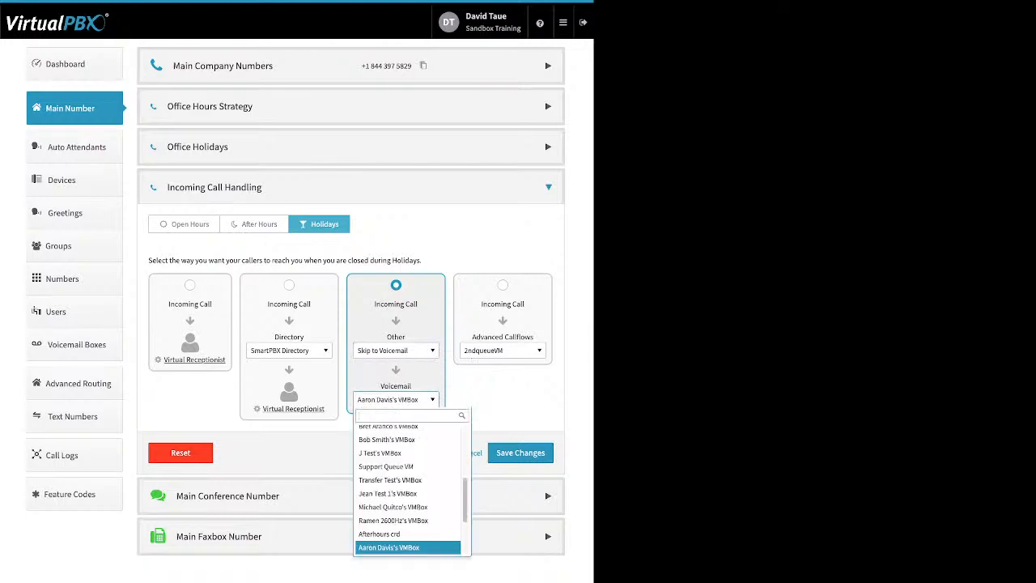
left_click(396, 399)
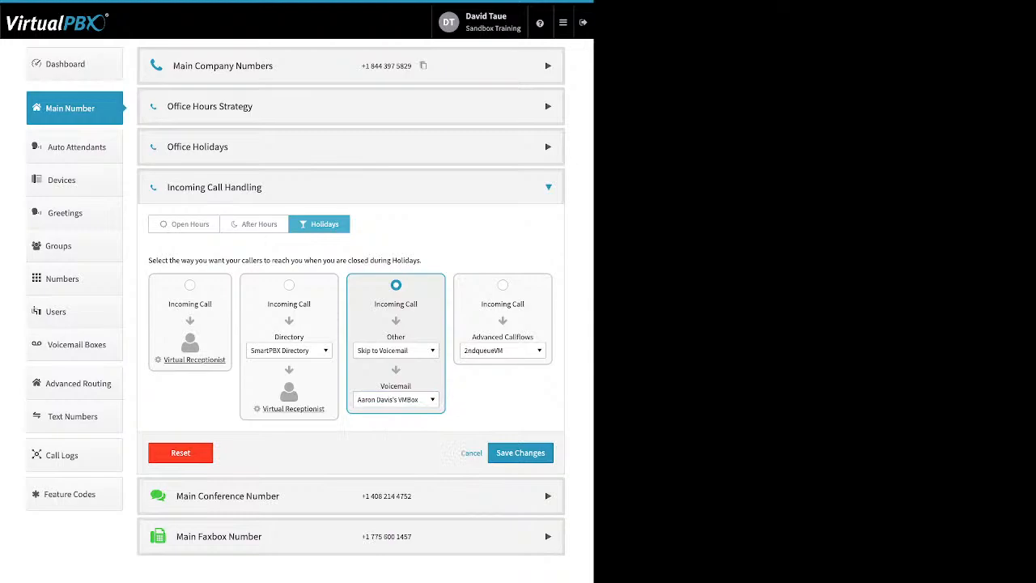
left_click(502, 285)
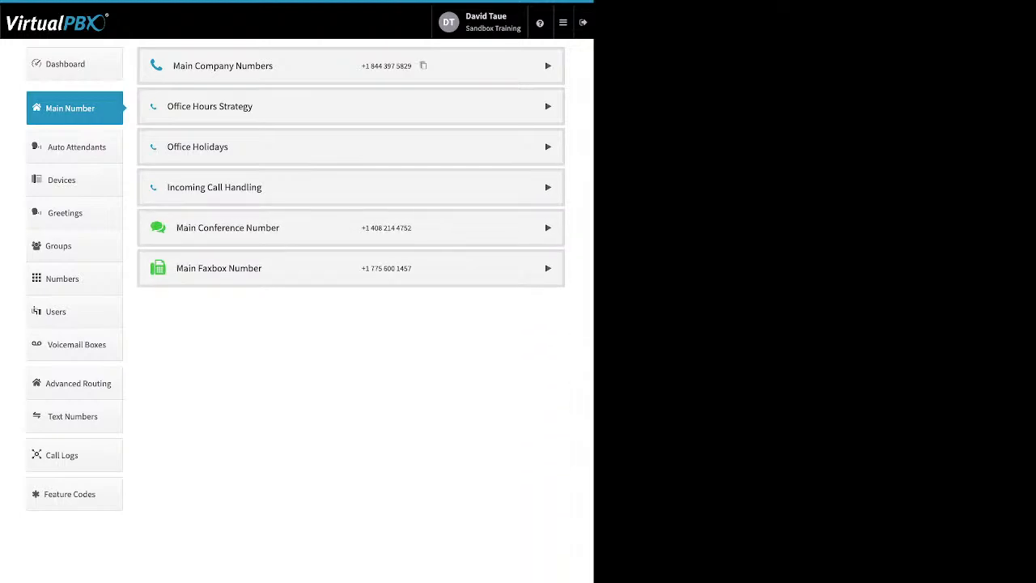
Step: Open the Main Conference Number and view the spare numbers that can be added to it
left_click(548, 227)
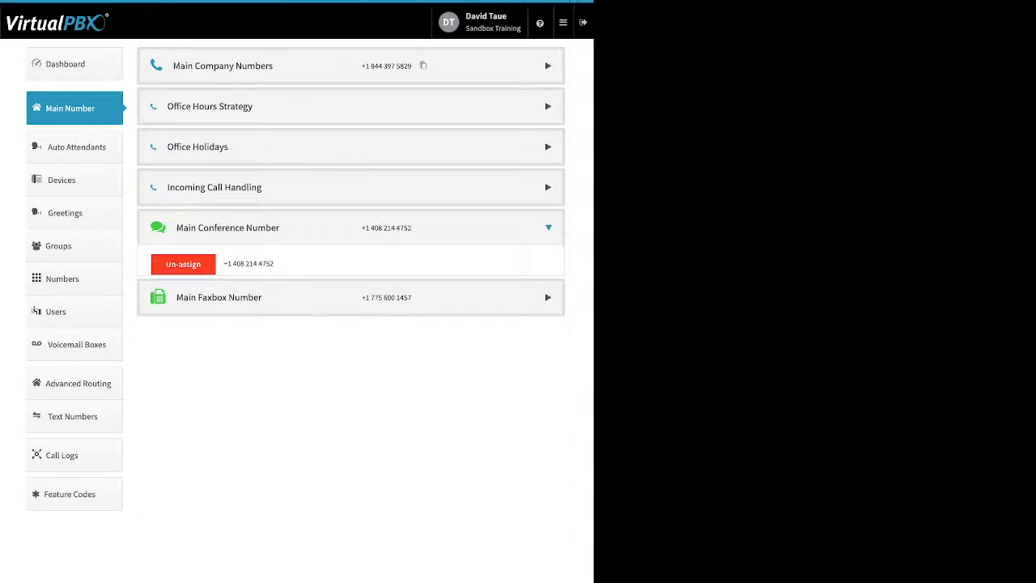
left_click_drag(380, 302, 241, 302)
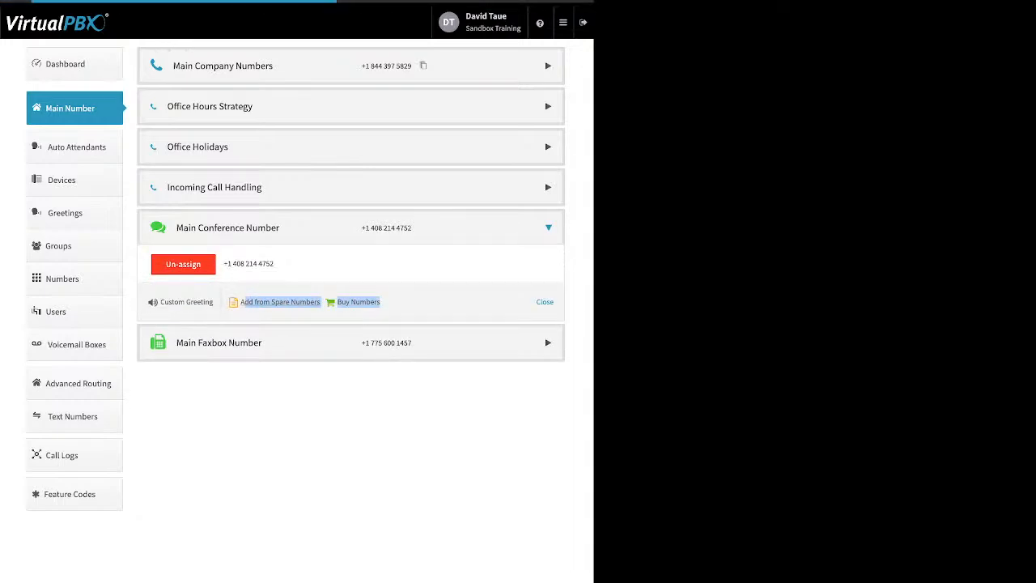
left_click(243, 302)
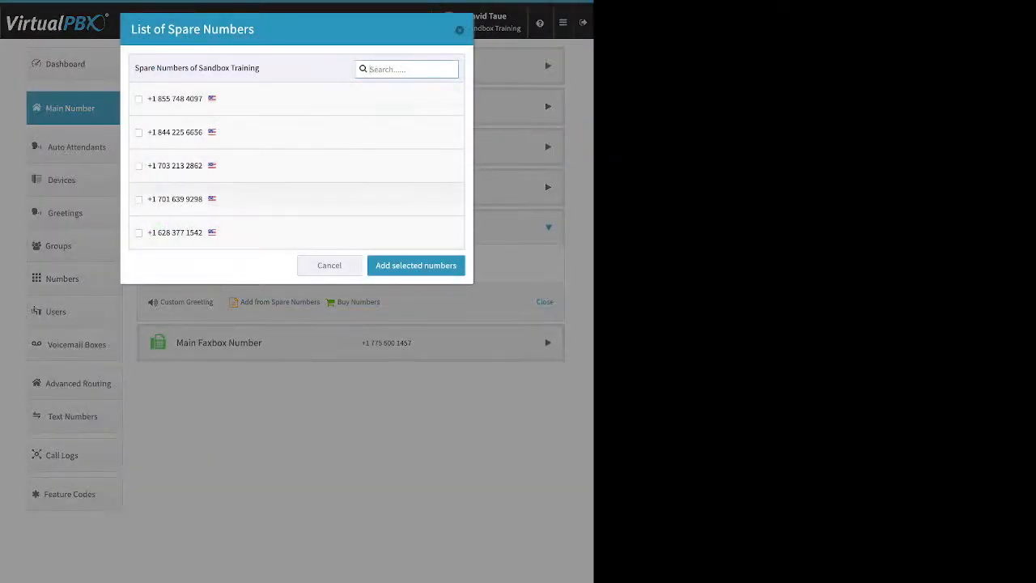
key("Escape")
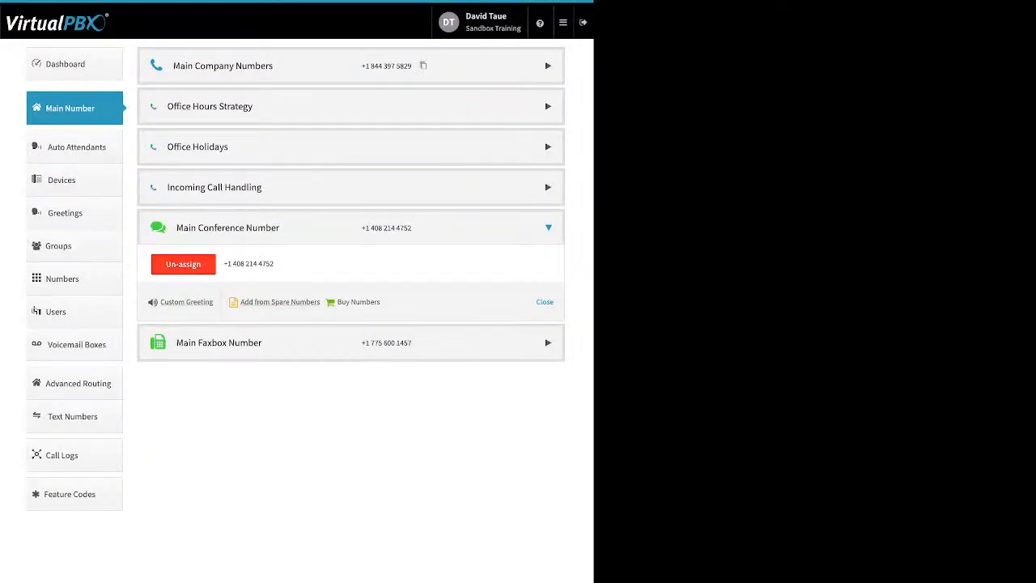
Step: Examine the custom conference greeting's Text-to-Speech message by enabling and disabling the greeting, and leave without saving
left_click_drag(214, 302, 161, 302)
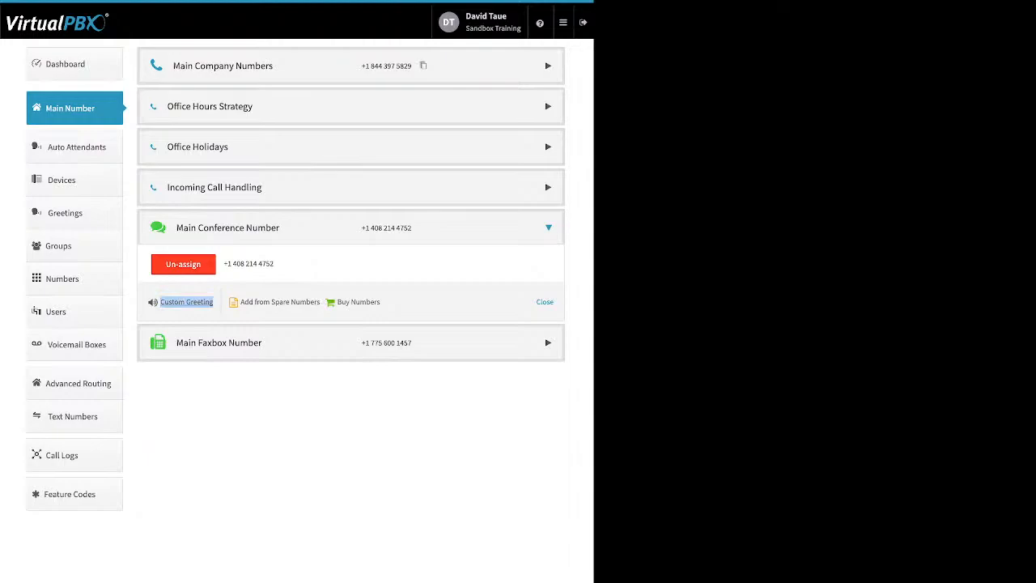
left_click(186, 302)
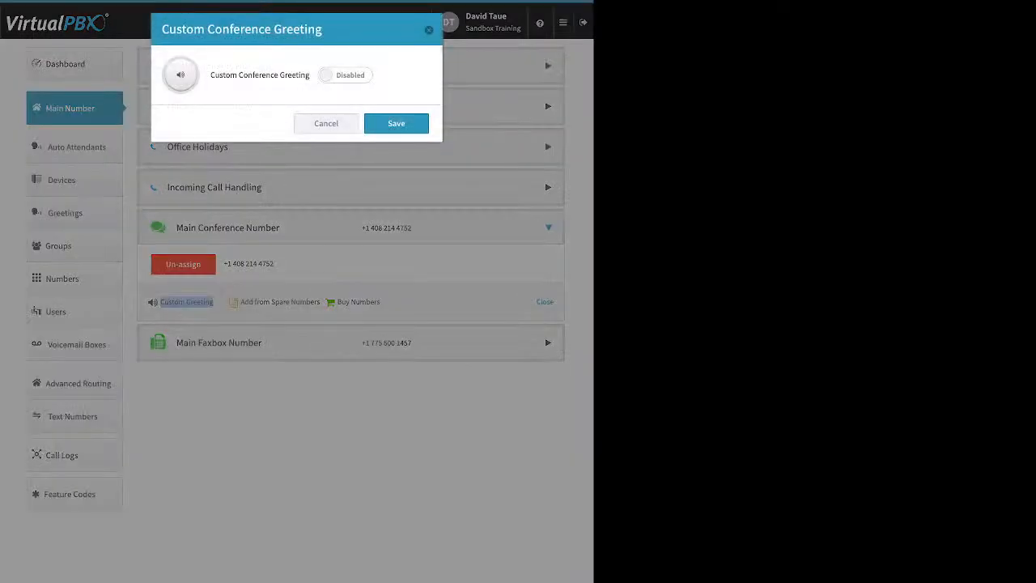
left_click(345, 75)
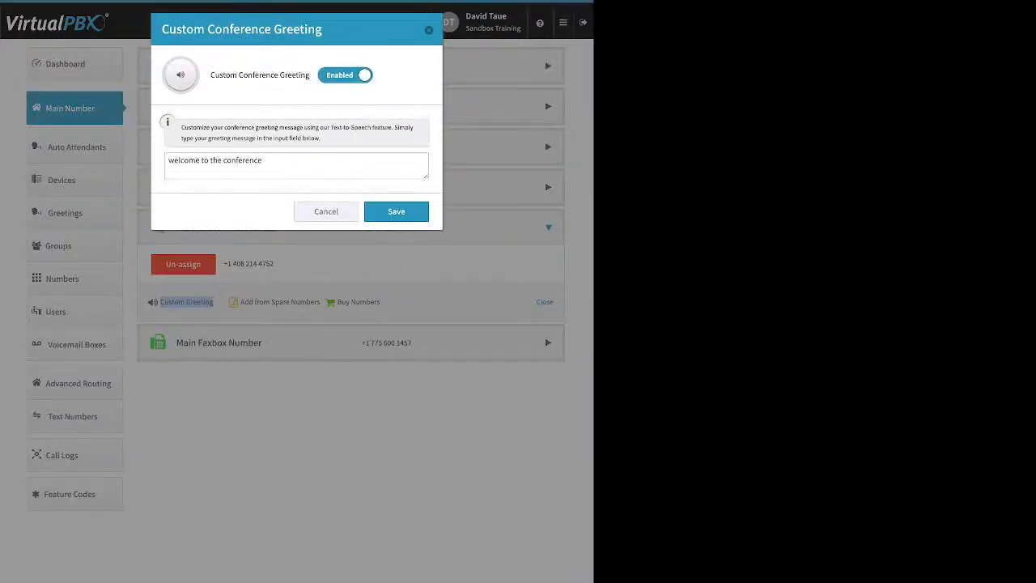
left_click(256, 160)
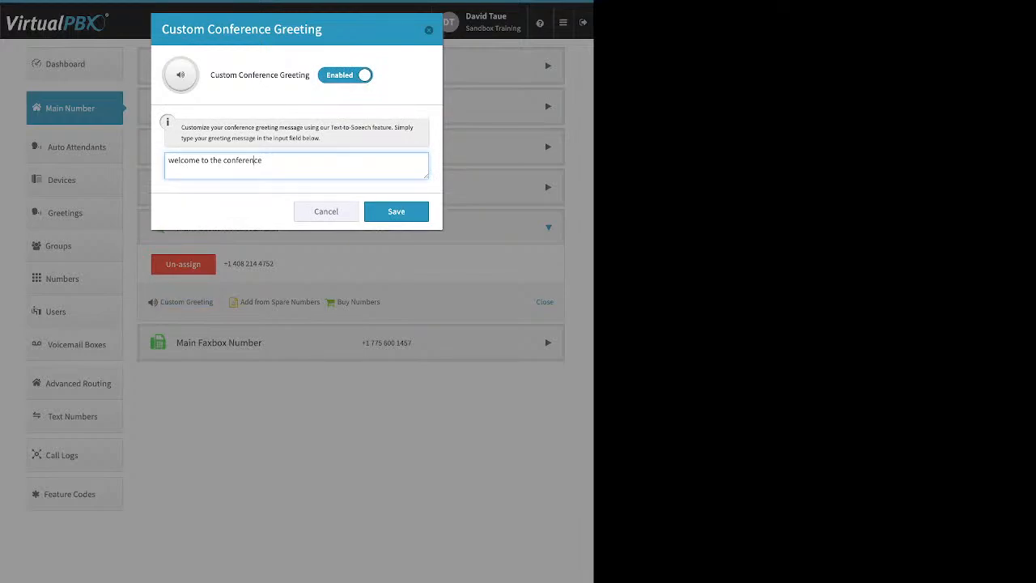
left_click(345, 74)
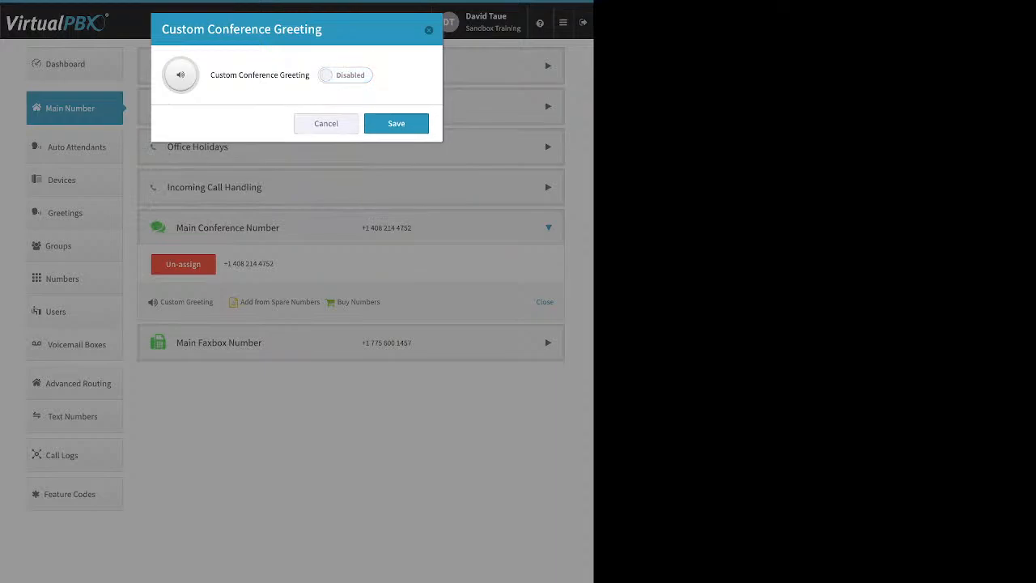
left_click(326, 124)
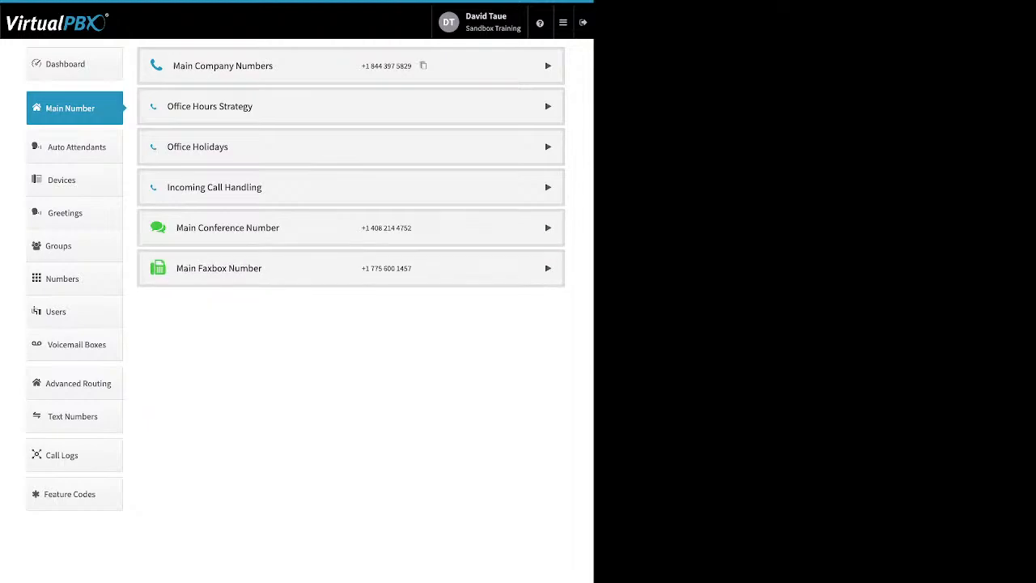
Step: Open the Main Faxbox settings, review the Inbound Notification Email and Email Permissions fields, and leave without saving
left_click(548, 268)
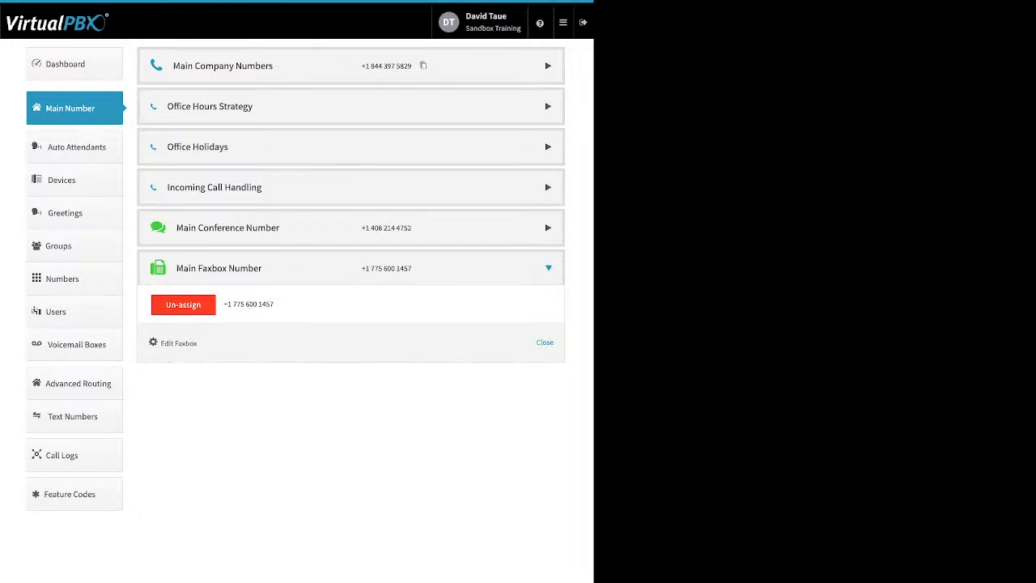
left_click_drag(197, 343, 161, 343)
left_click(178, 343)
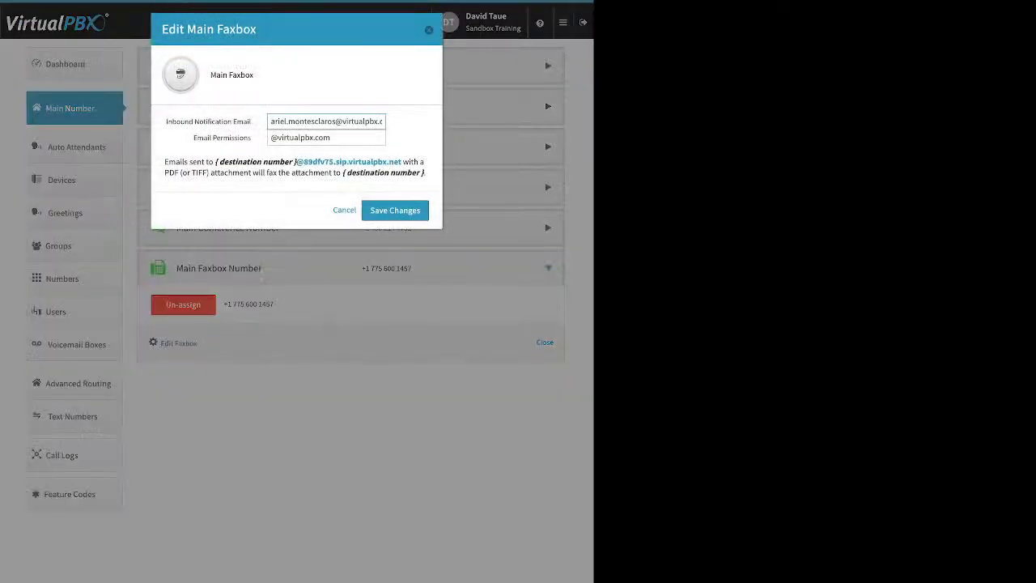
left_click_drag(250, 121, 166, 122)
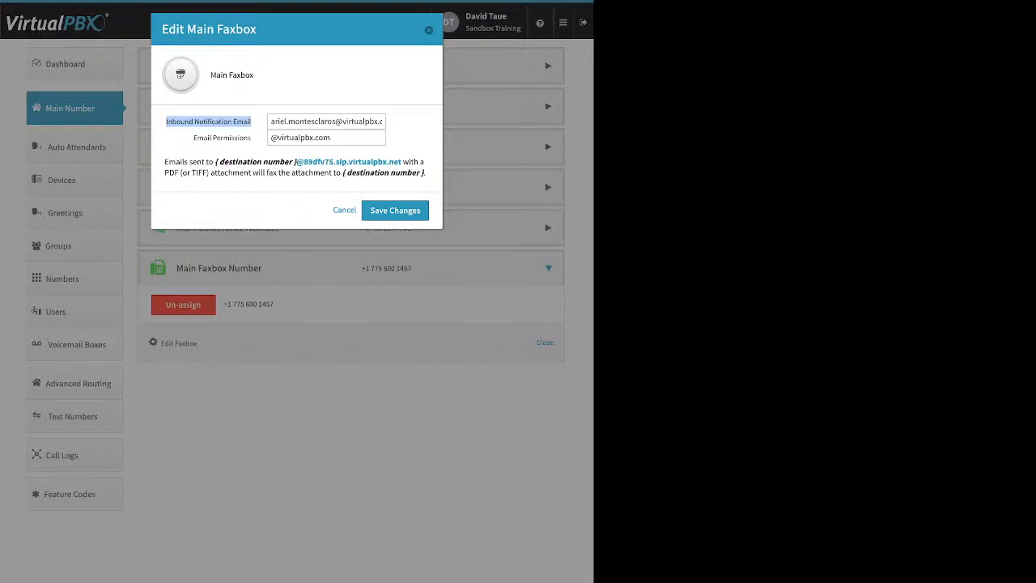
left_click_drag(193, 138, 248, 138)
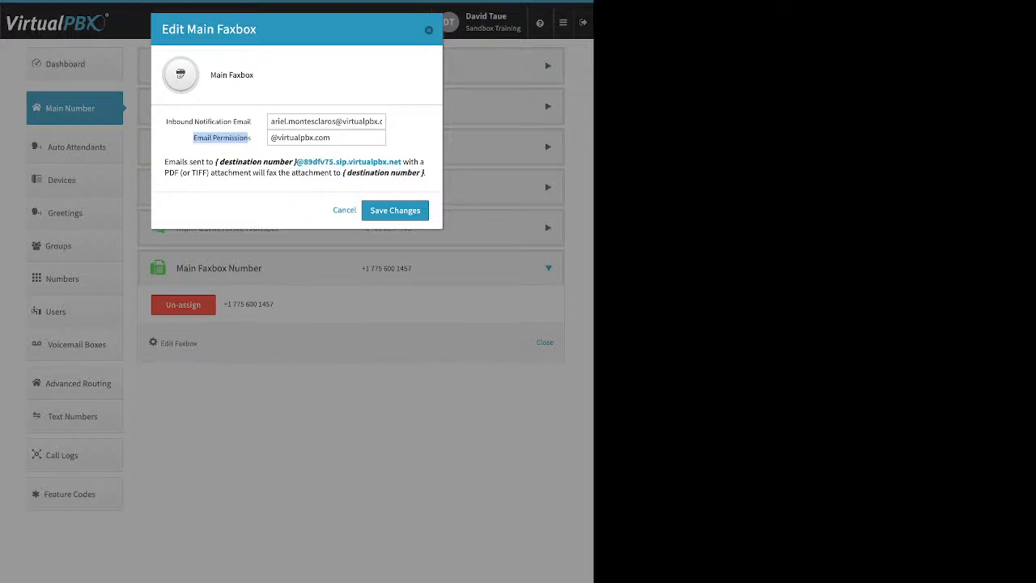
left_click(247, 139)
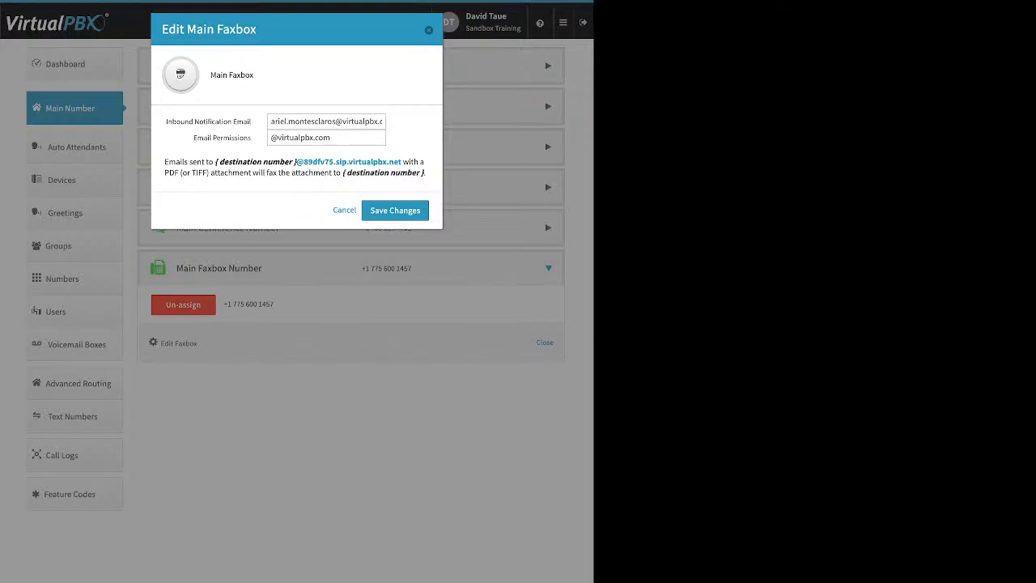
key("Escape")
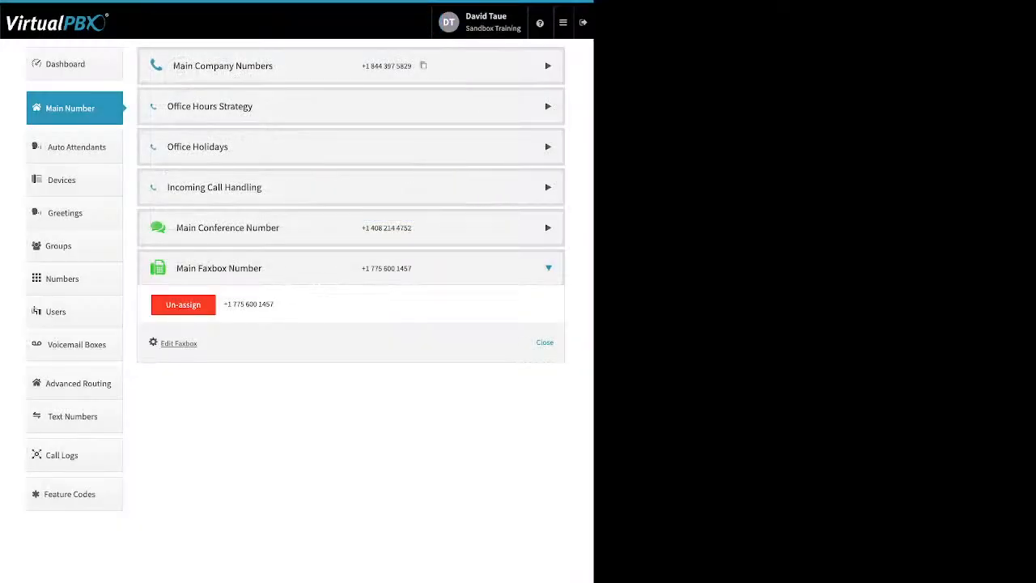
Step: Open Auto Attendants, view the name and extension fields for creating an attendant, and close the form without creating one
left_click(76, 147)
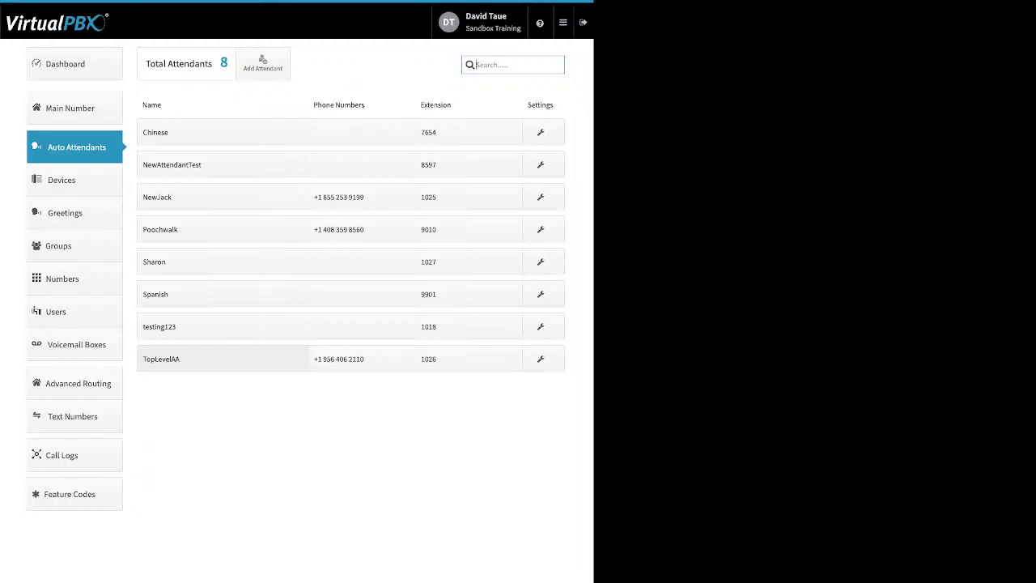
left_click(263, 64)
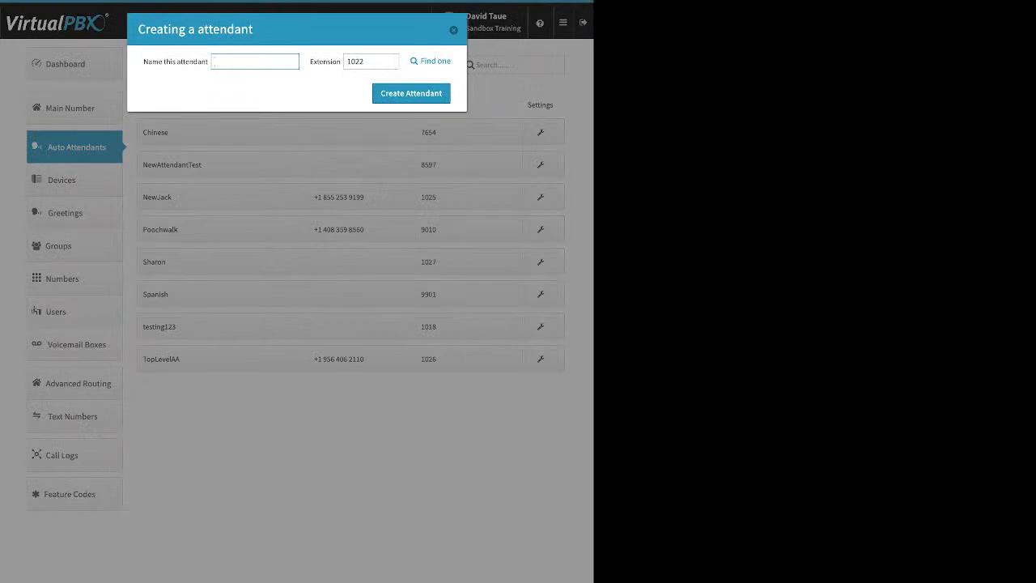
left_click(366, 61)
key("Escape")
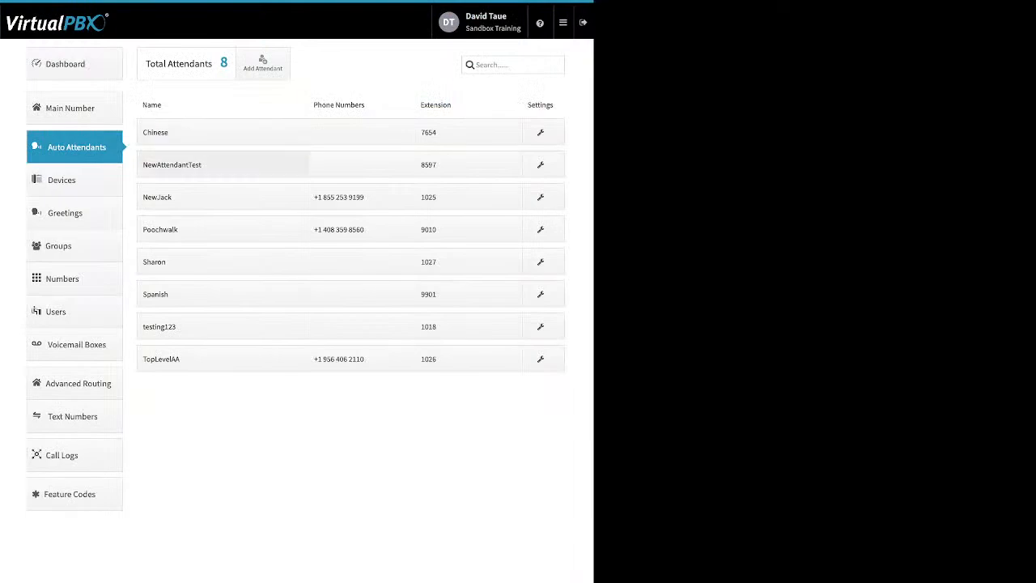
Step: Review the Poochwalk attendant's main menu availability and its Open Hours, After Hours and Holidays call handling, without saving
left_click(222, 229)
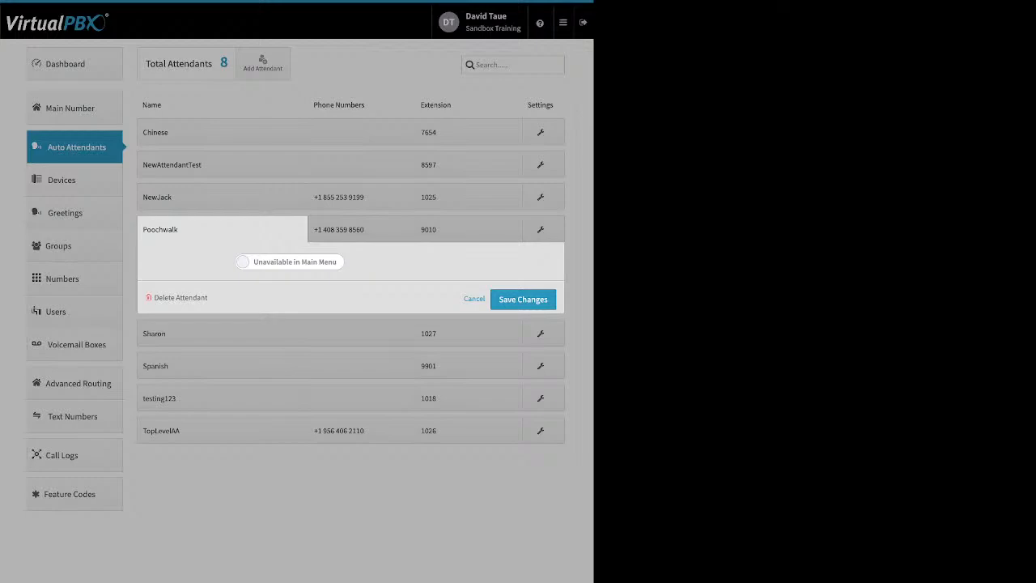
left_click(290, 261)
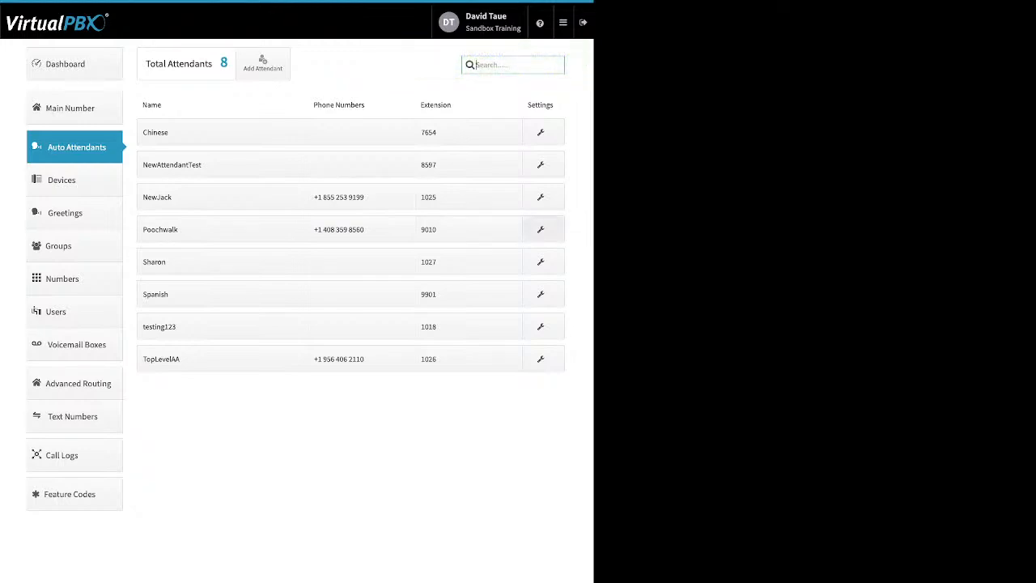
left_click(543, 230)
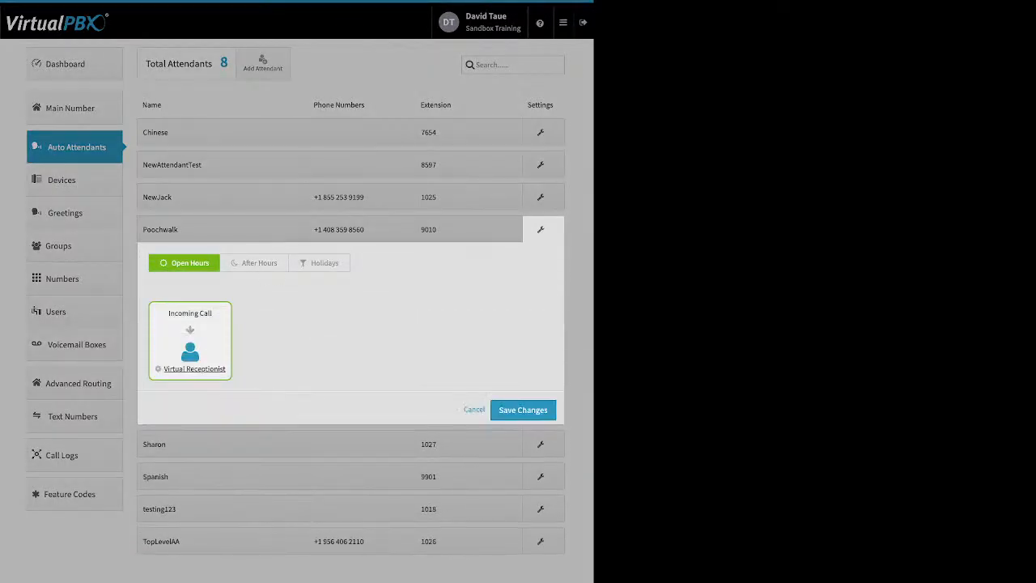
left_click(255, 263)
left_click(319, 263)
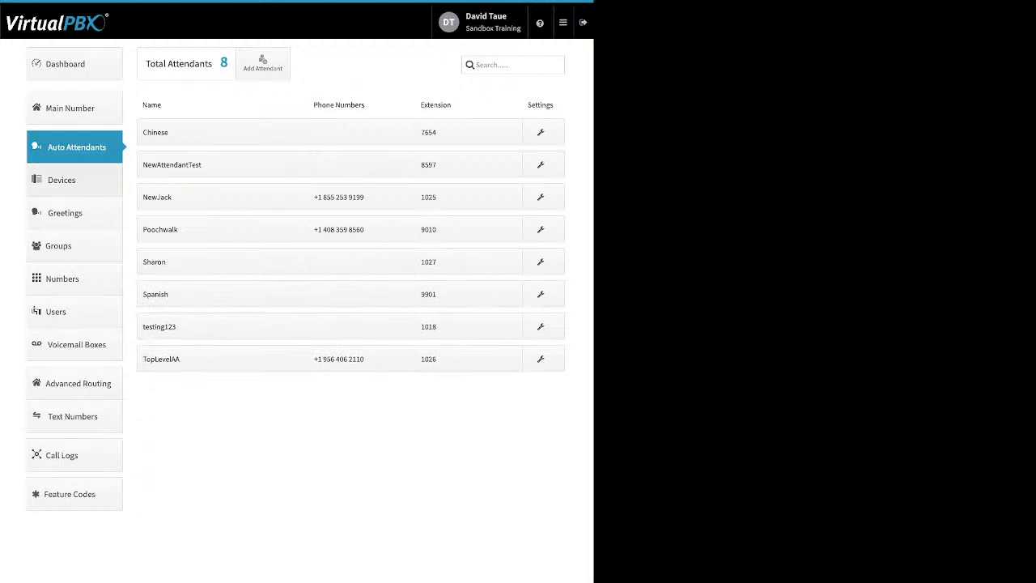
Step: Open Devices, start adding a SIP Phone and browse the available Yealink, Htek and Cisco models
left_click(74, 180)
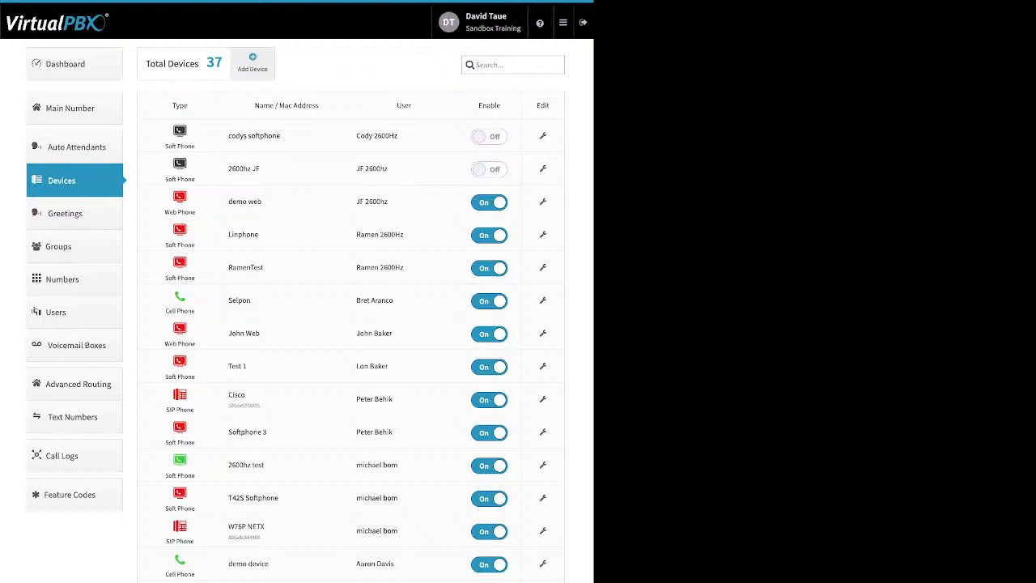
left_click(252, 63)
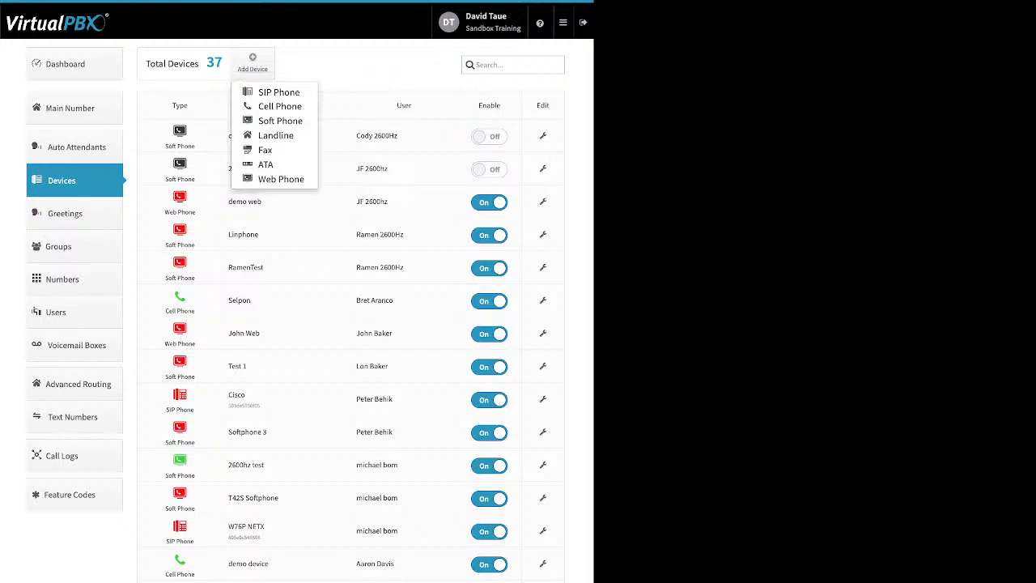
left_click(279, 92)
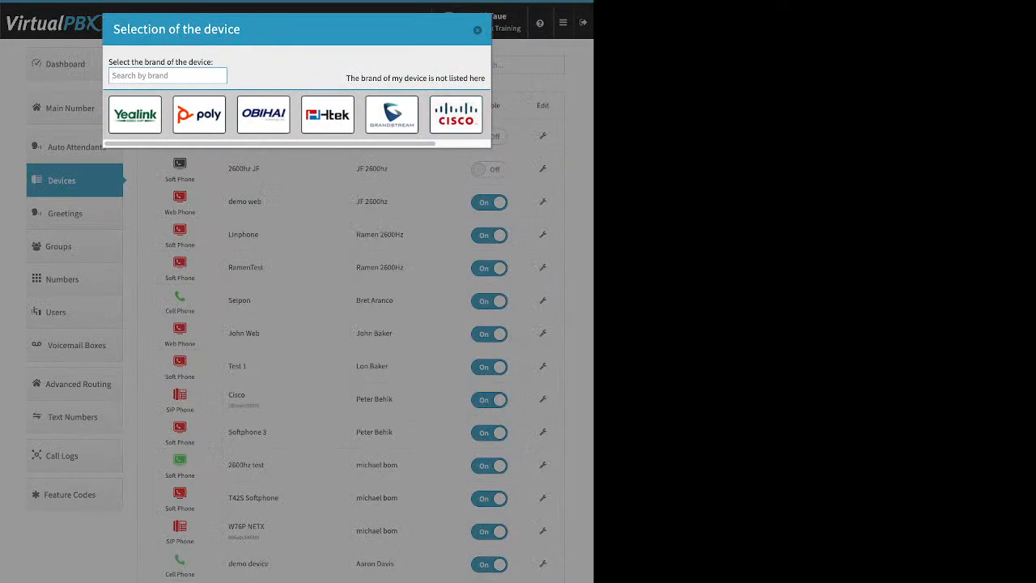
left_click(135, 114)
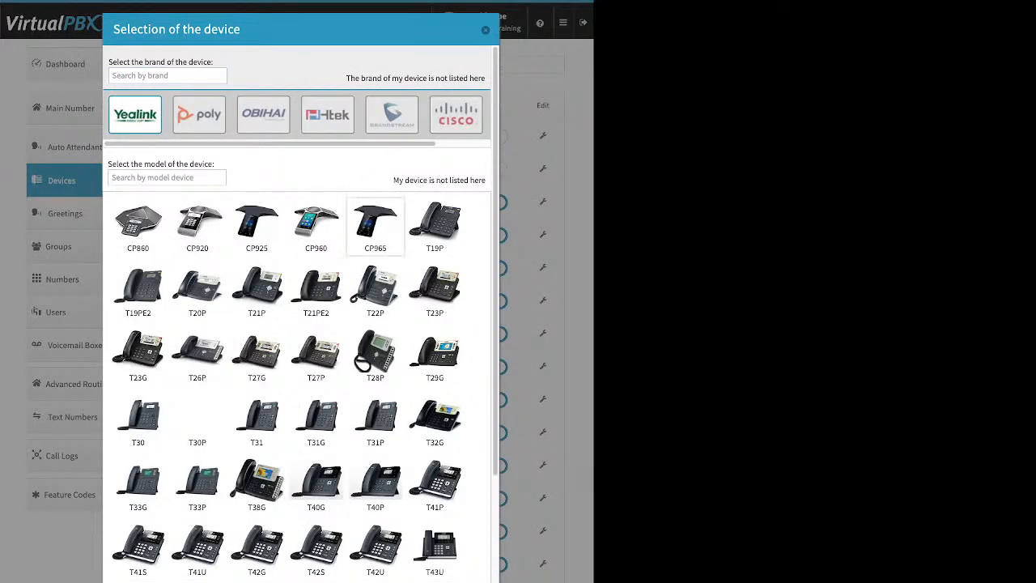
scroll(435, 332, "down", 3)
scroll(435, 332, "up", 3)
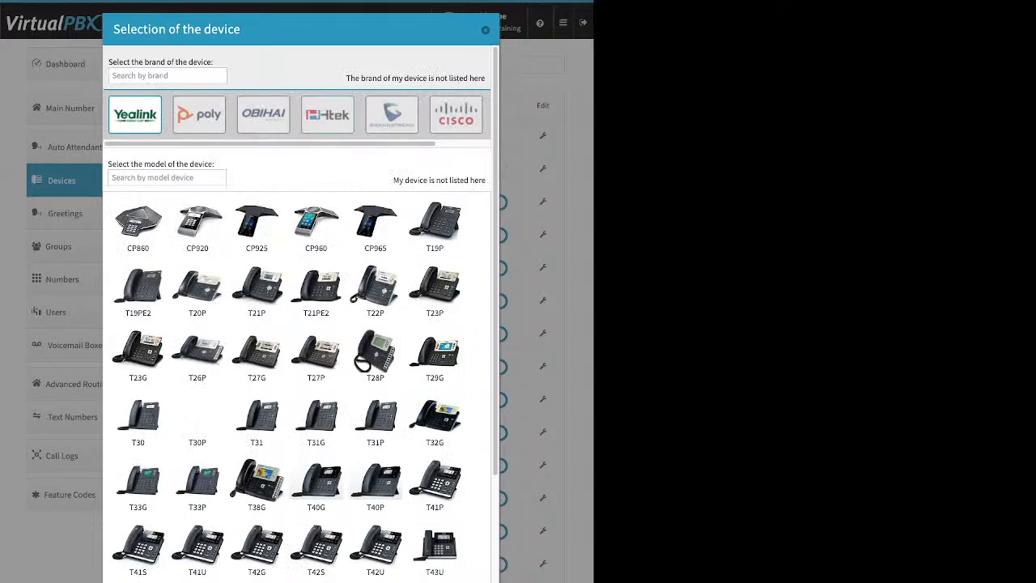
left_click(328, 115)
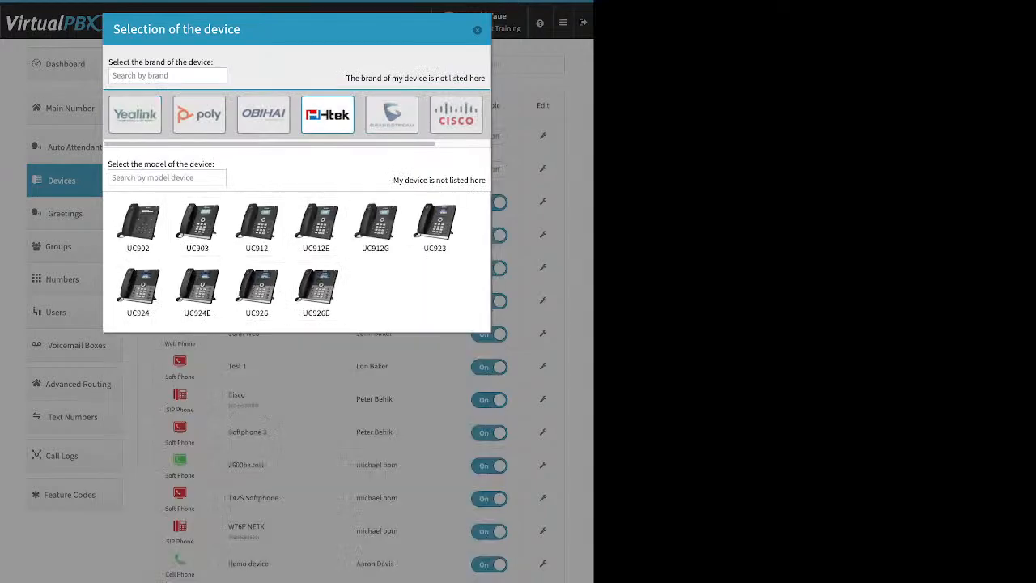
left_click(457, 115)
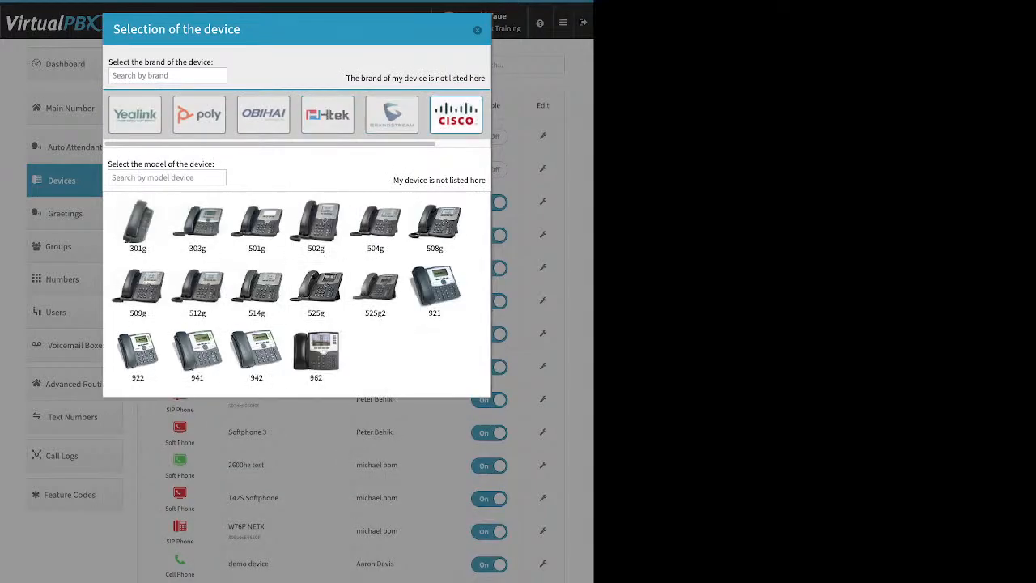
Step: Choose the Cisco 525g, review its Device Name and MAC Address fields, and close the form without creating the device
left_click(316, 292)
left_click(265, 443)
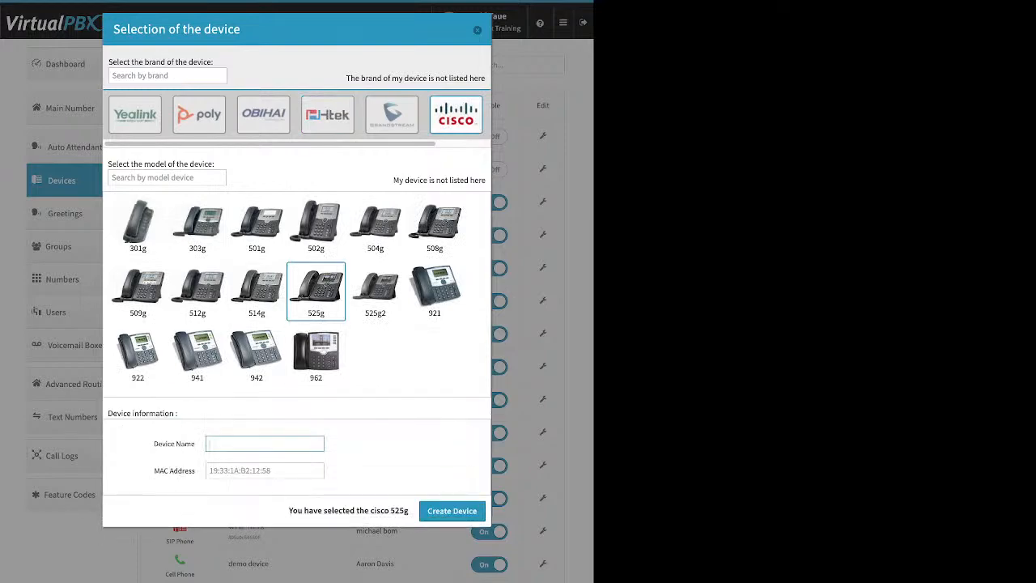
left_click_drag(155, 443, 195, 444)
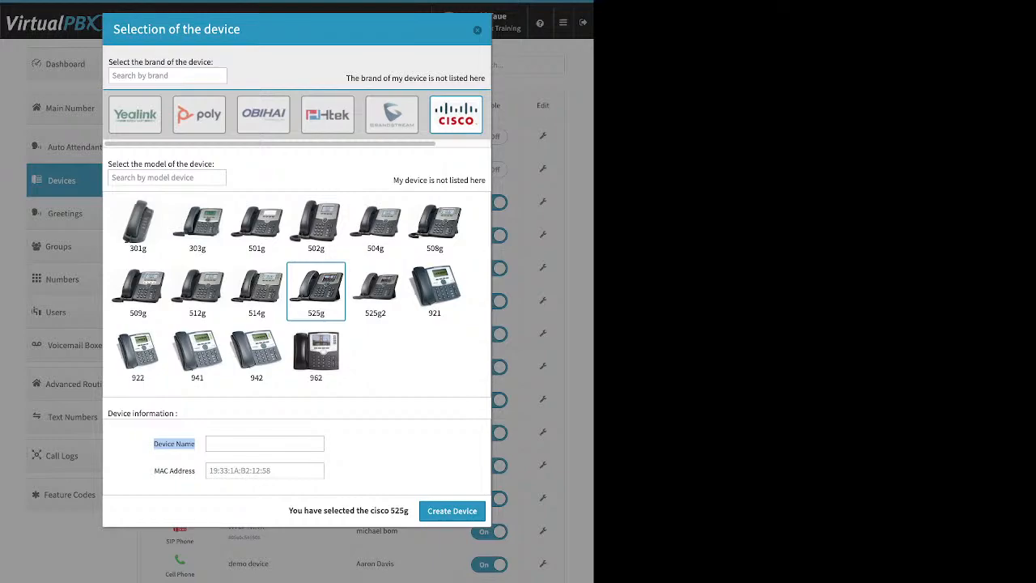
left_click_drag(154, 470, 195, 471)
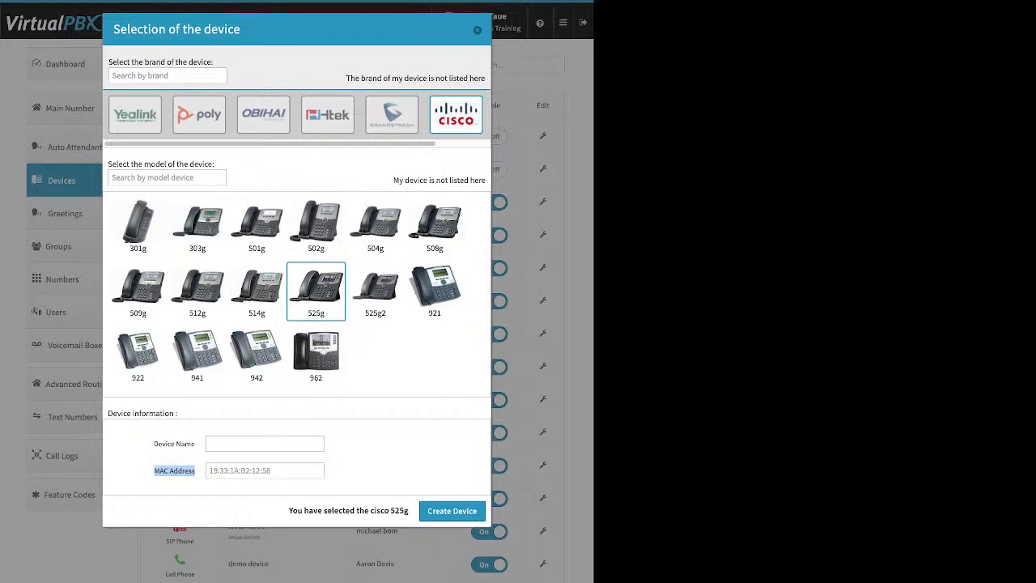
left_click(264, 470)
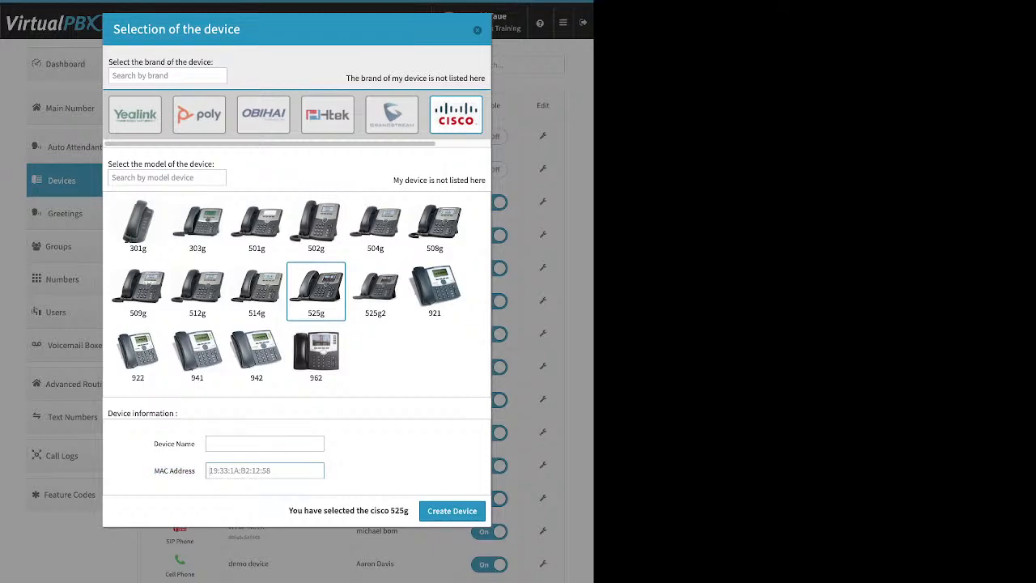
left_click(478, 30)
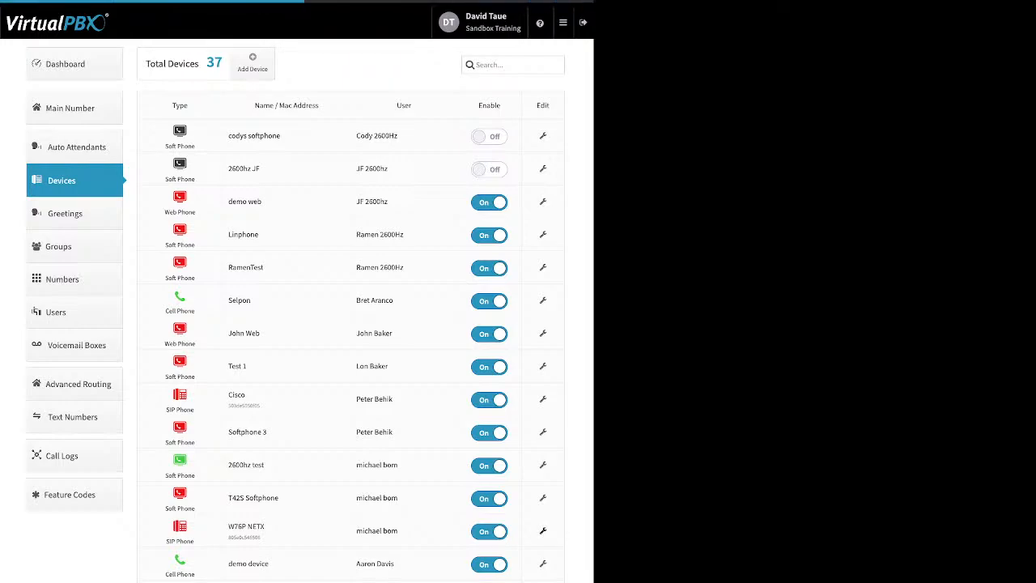
Step: Open the W76P NETX device's Miscellaneous settings, examine the Allow Reprovision option, and leave without saving
left_click(543, 531)
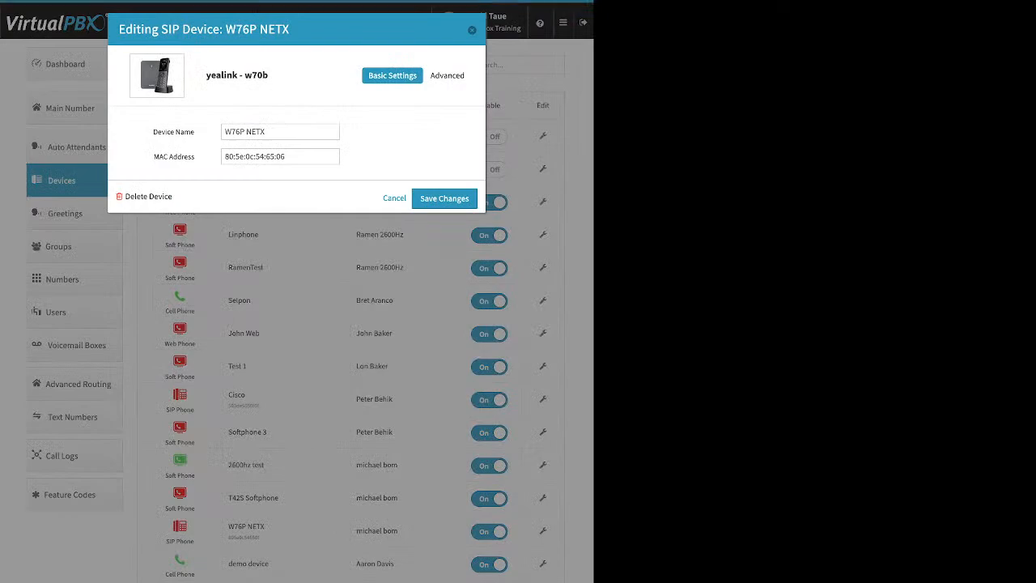
left_click(449, 75)
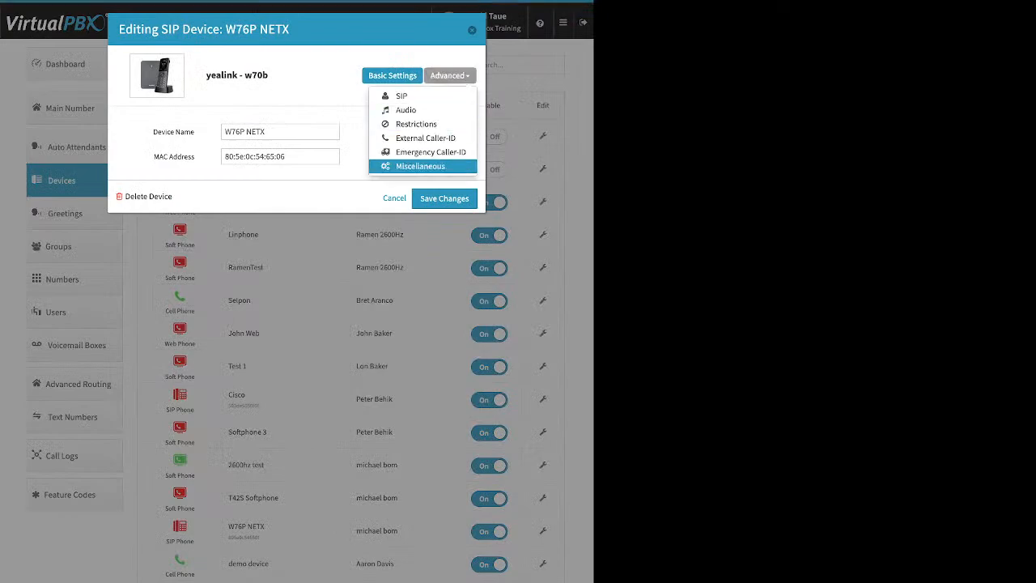
left_click(420, 166)
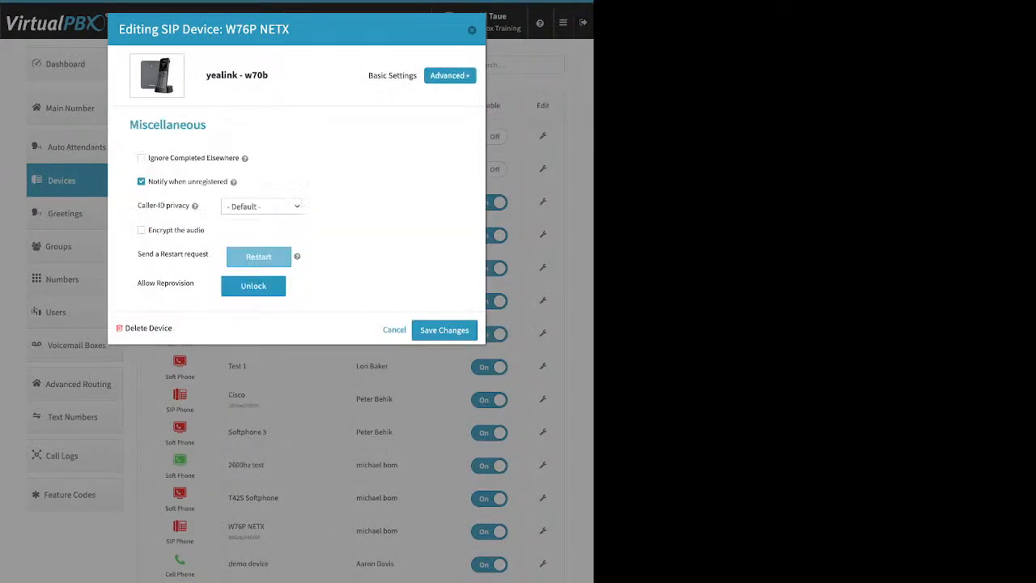
left_click_drag(195, 283, 138, 283)
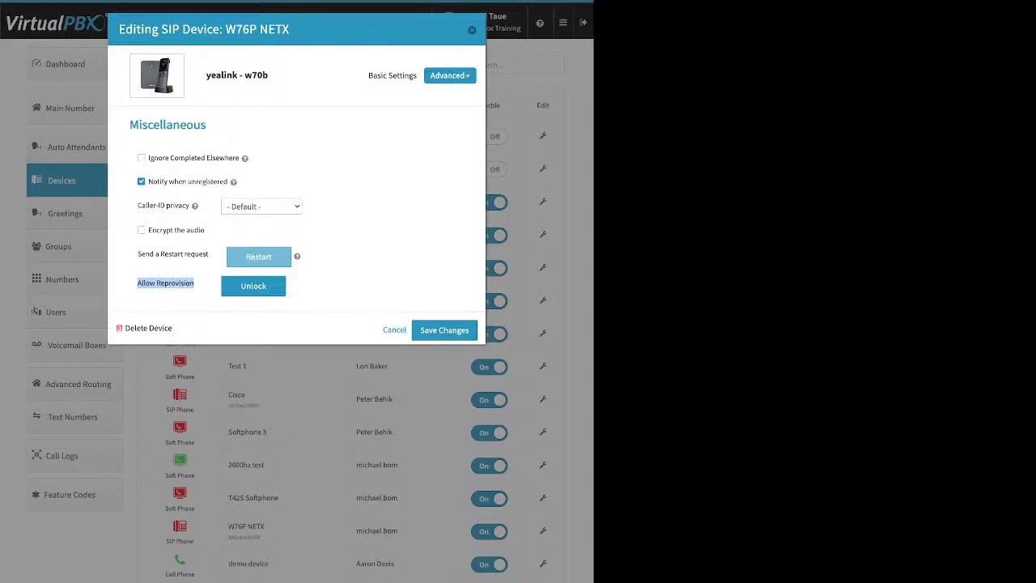
key("Escape")
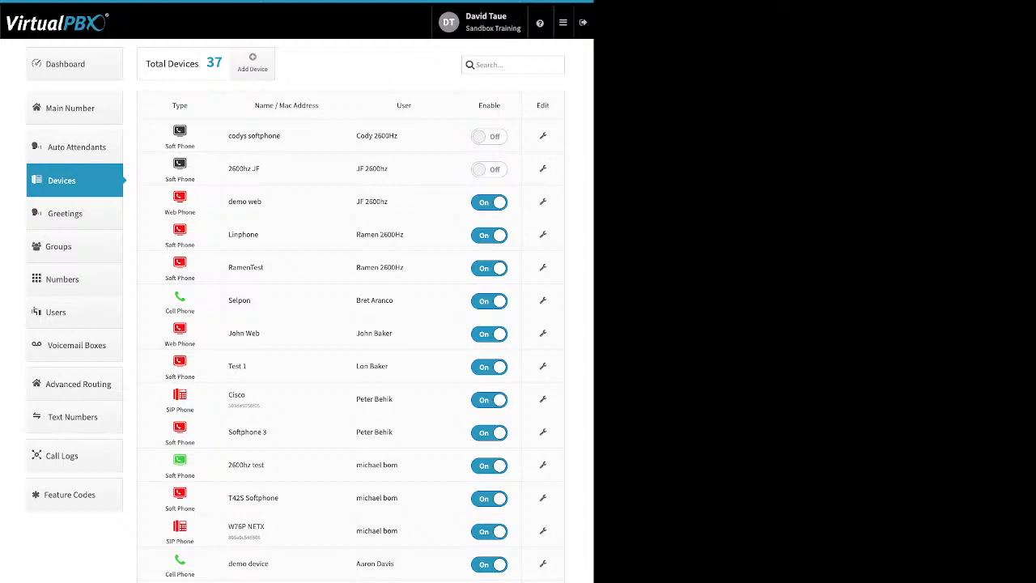
Step: Start adding a Cell Phone device, review its Device Name and Number fields, and close the form without creating it
left_click(252, 62)
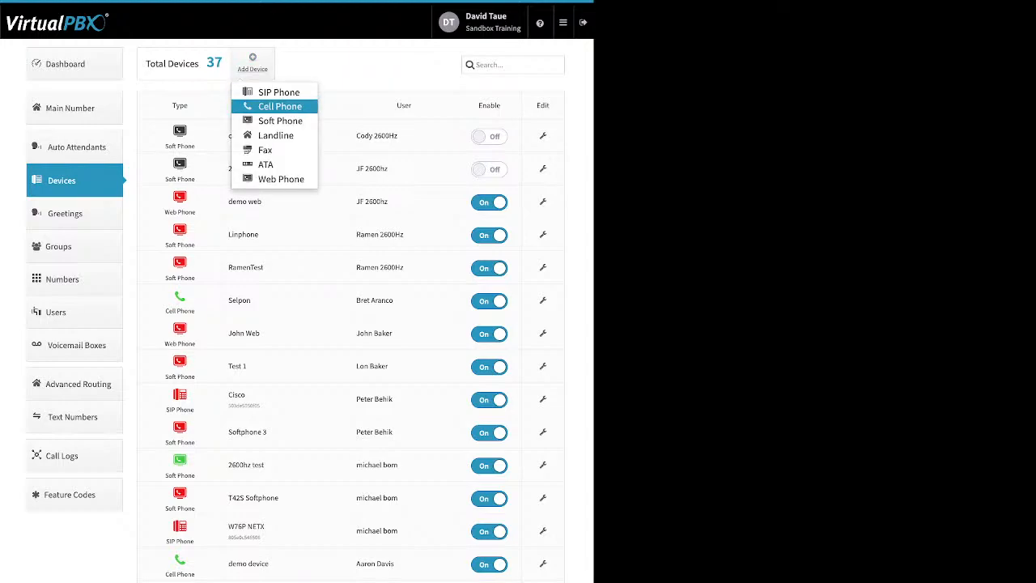
left_click(279, 106)
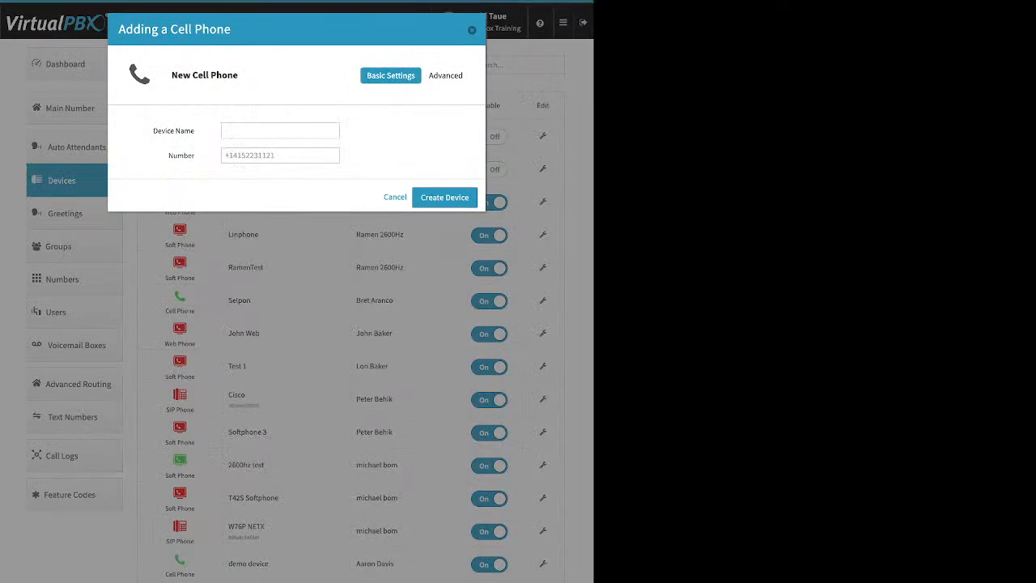
left_click_drag(153, 131, 173, 156)
left_click(273, 156)
key("Escape")
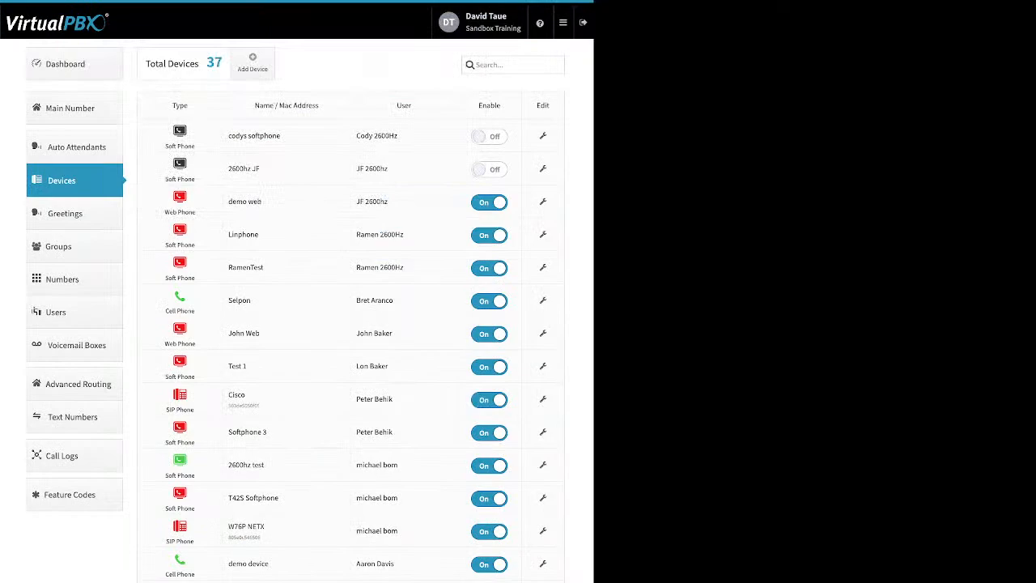
Step: Open the cell phone named demo device, review its Number field and open its advanced Options
left_click(542, 563)
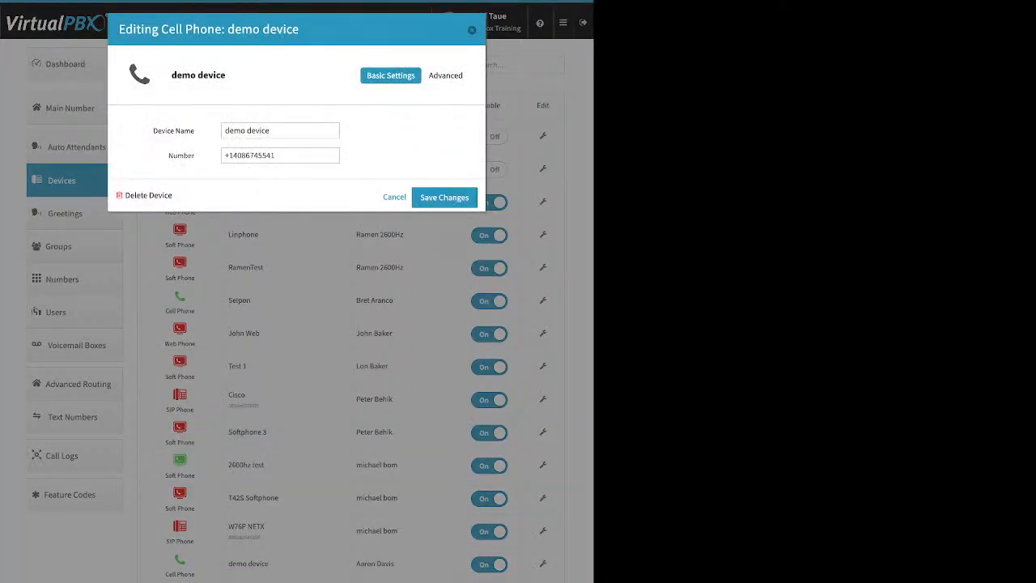
triple_click(250, 155)
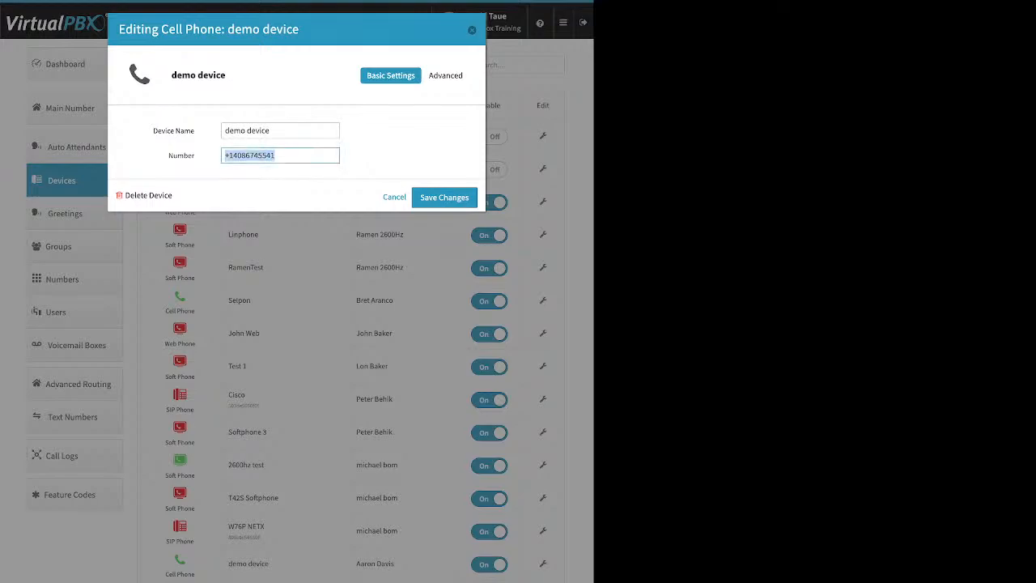
left_click(285, 155)
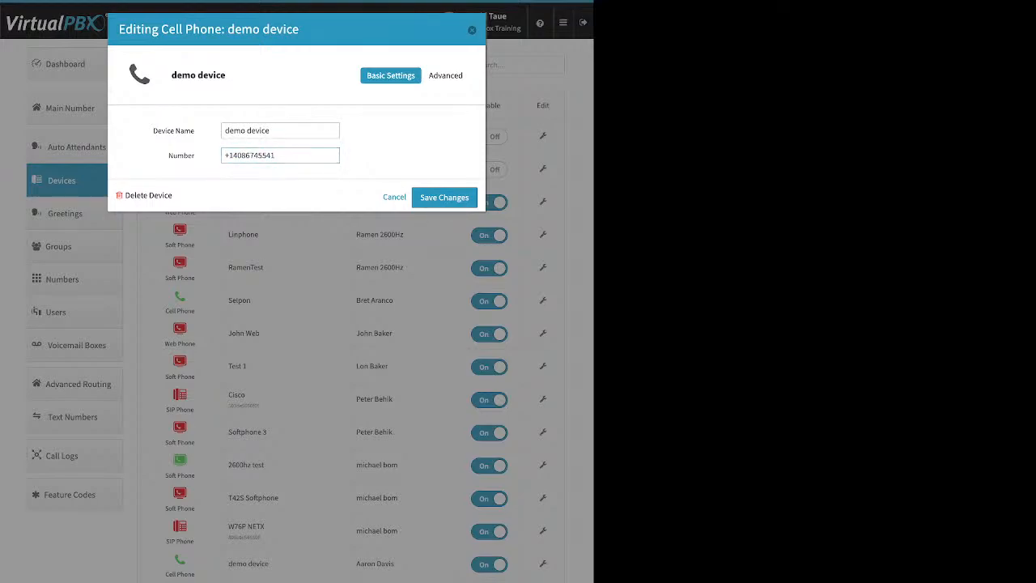
mouse_move(450, 76)
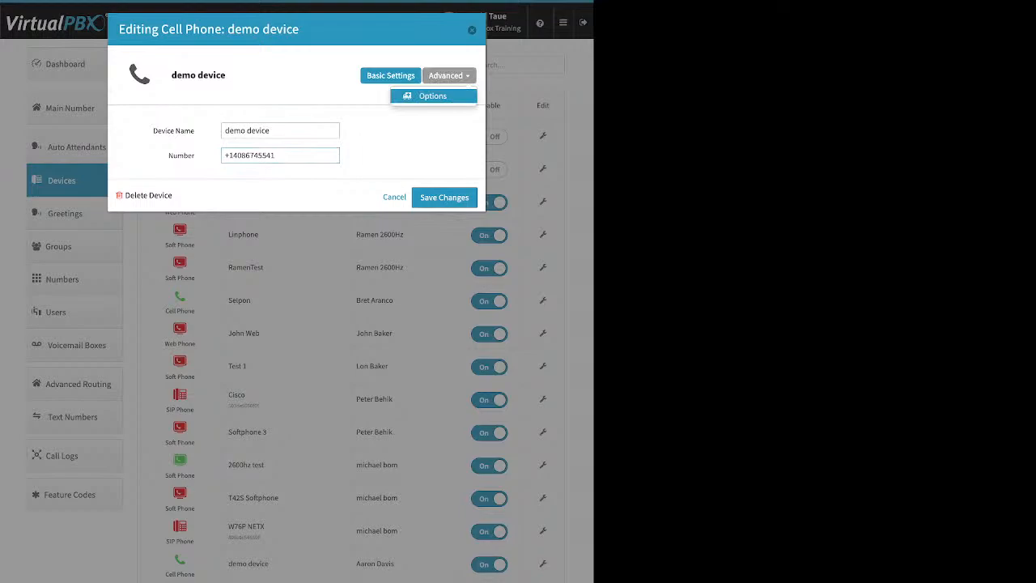
left_click(432, 95)
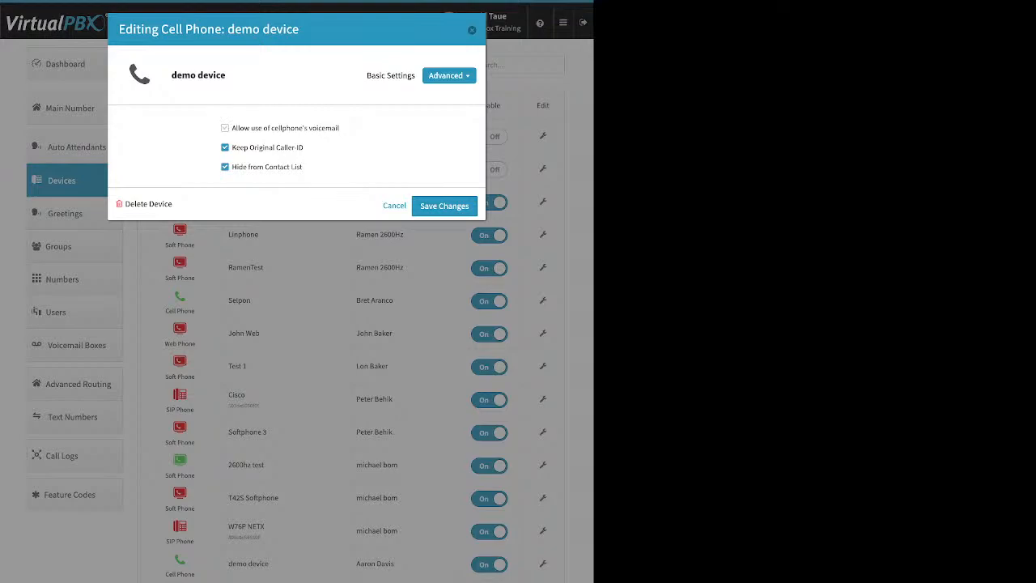
Step: Examine the cellphone voicemail and Keep Original Caller-ID options by toggling their settings, and leave without saving
left_click(225, 128)
left_click_drag(232, 128, 340, 128)
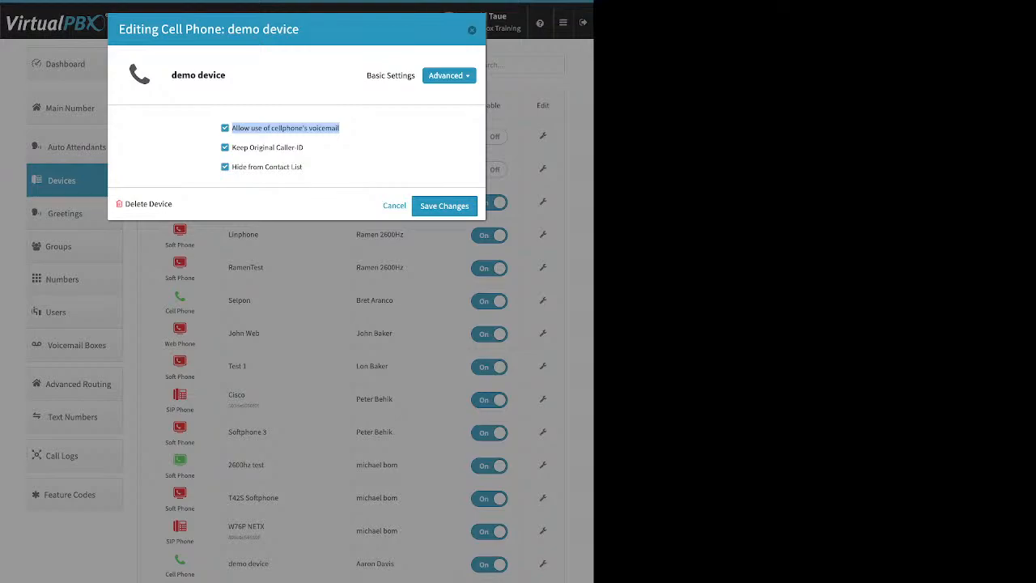
left_click(225, 128)
left_click_drag(305, 148, 232, 147)
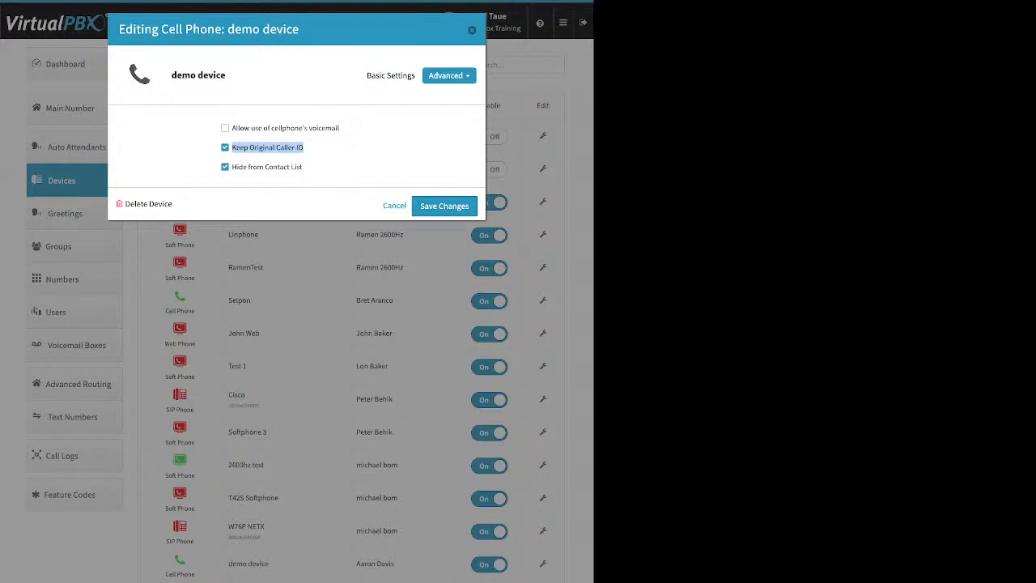
left_click(225, 148)
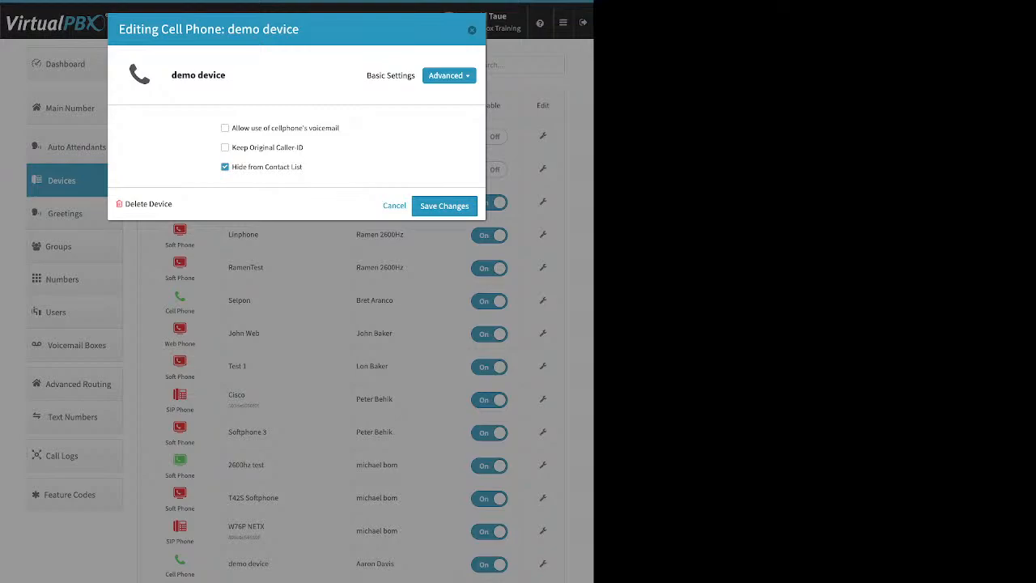
left_click(472, 30)
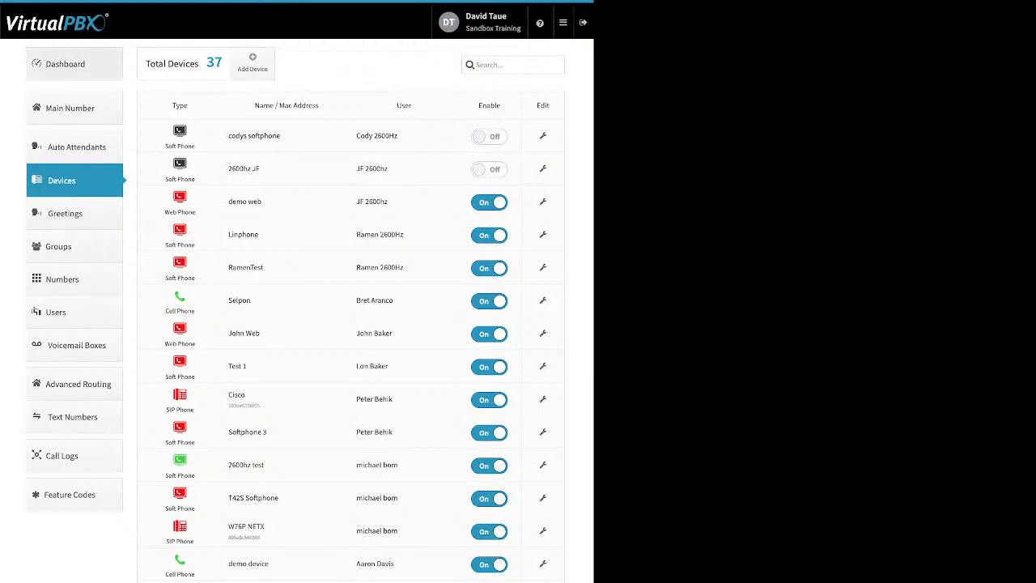
Step: Return to the Dashboard, review the Company Caller ID and emergency (E911) information, and close it without saving
left_click(65, 64)
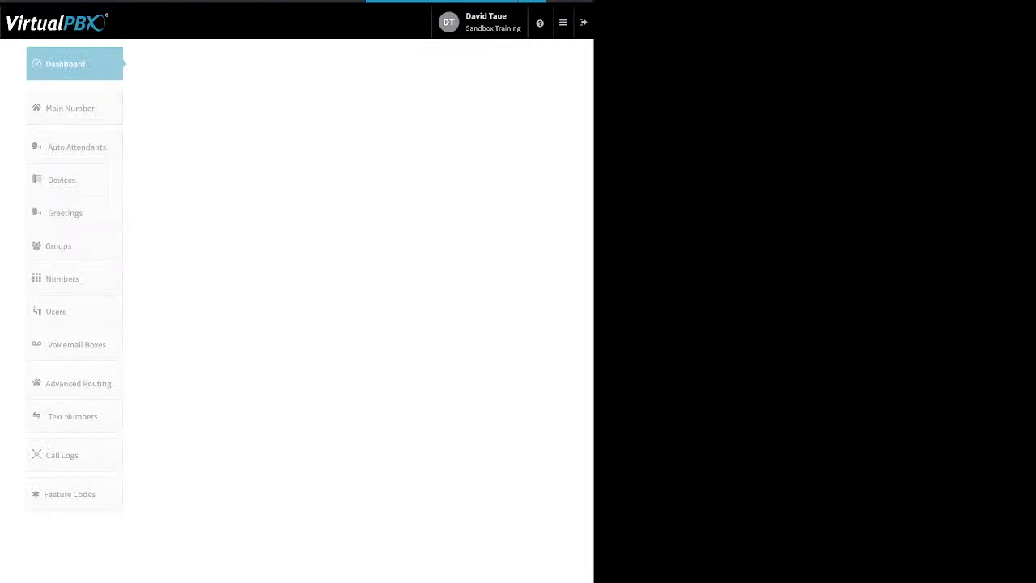
left_click(404, 63)
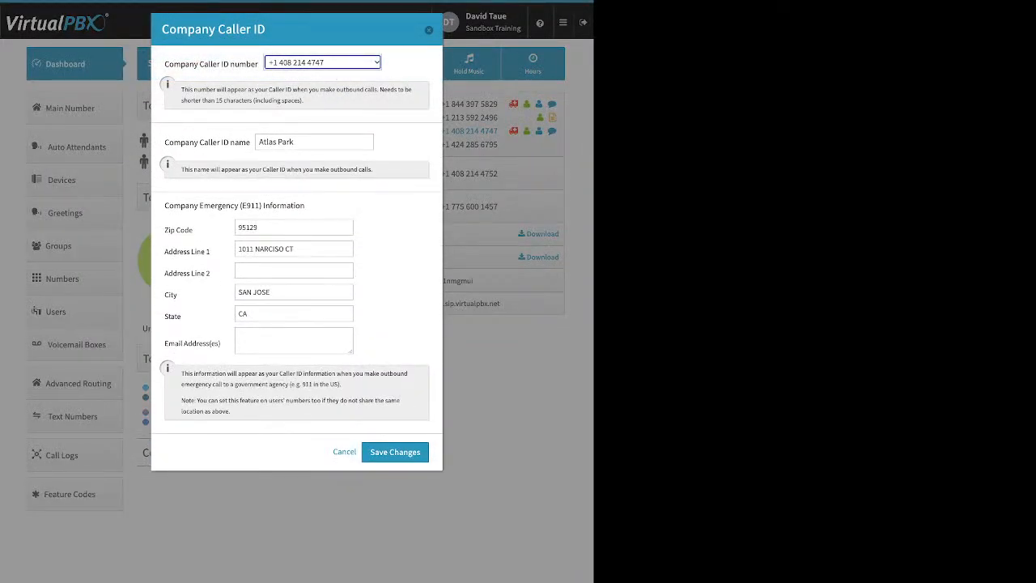
left_click(429, 30)
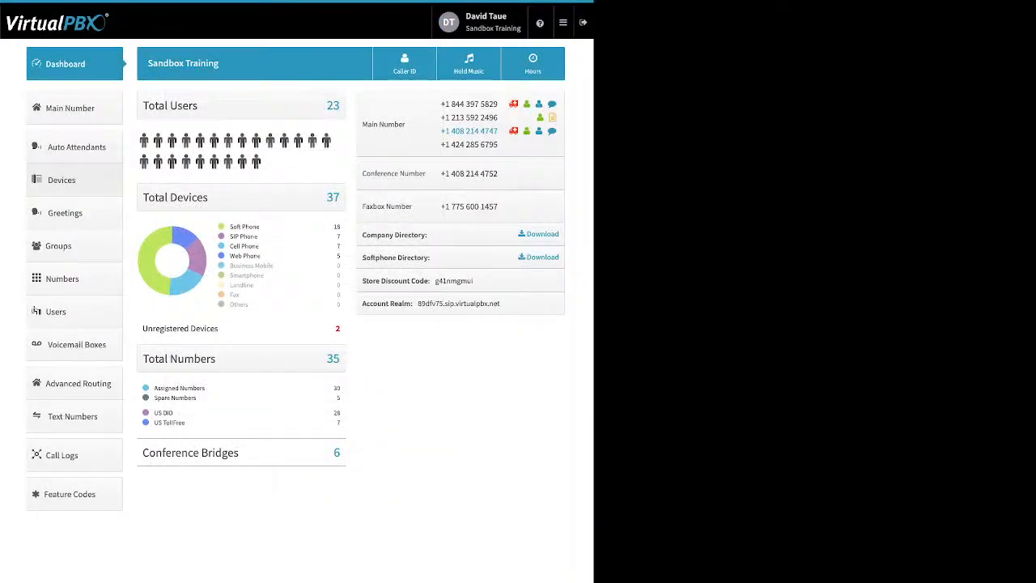
Step: Go to Devices, start adding a Soft Phone, and dismiss the 911 emergency notice
left_click(61, 180)
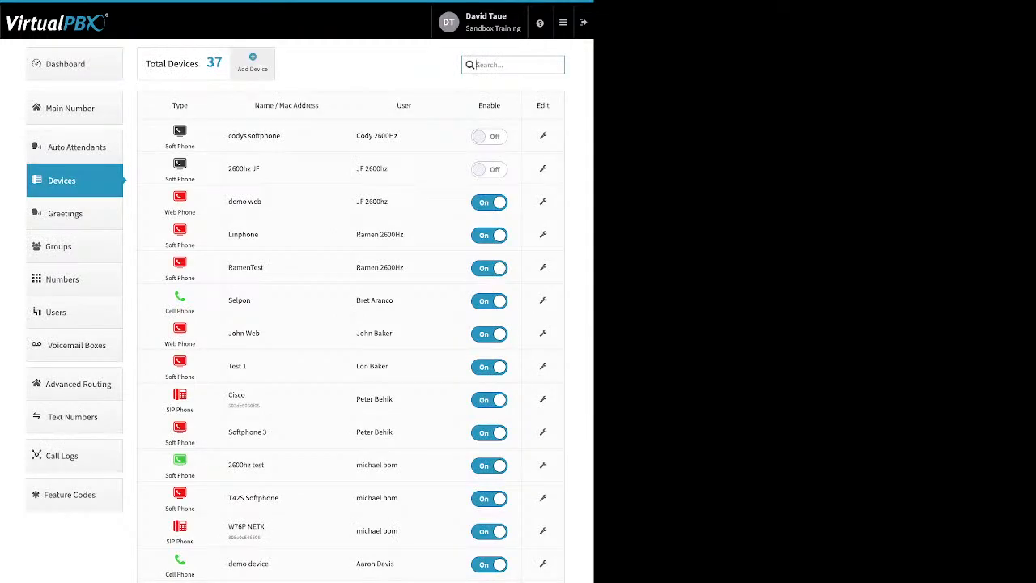
left_click(253, 63)
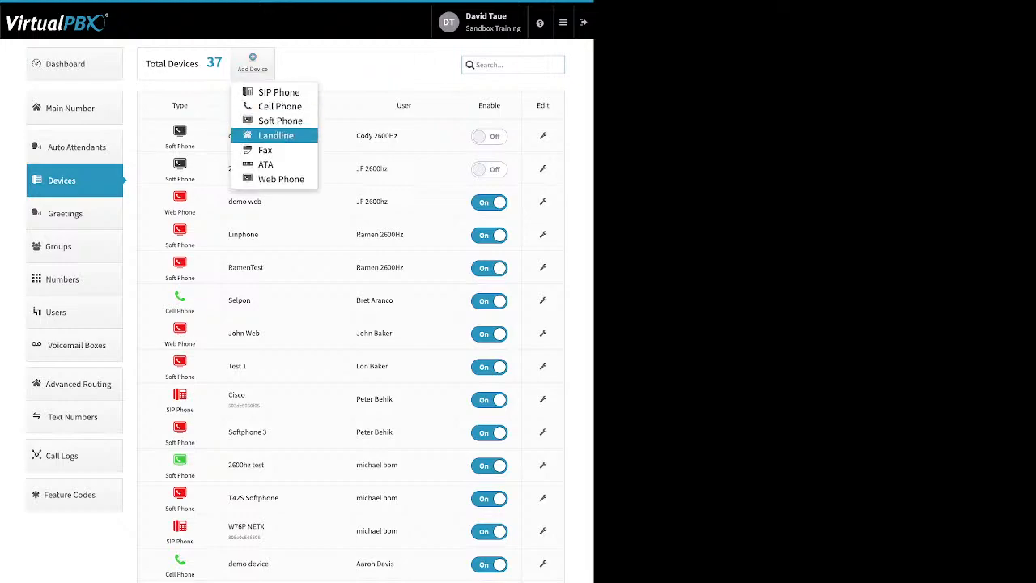
left_click(280, 121)
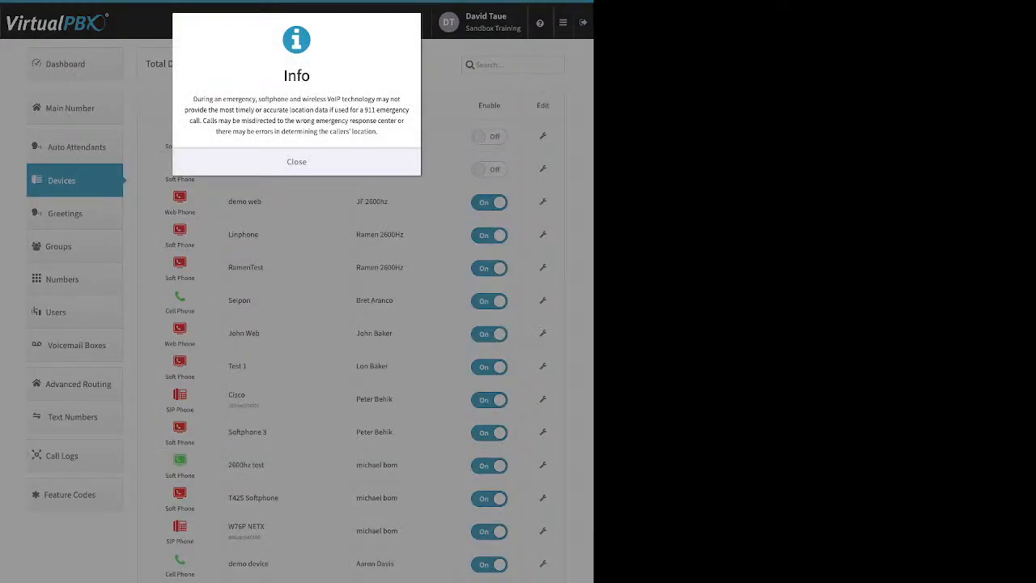
left_click(296, 162)
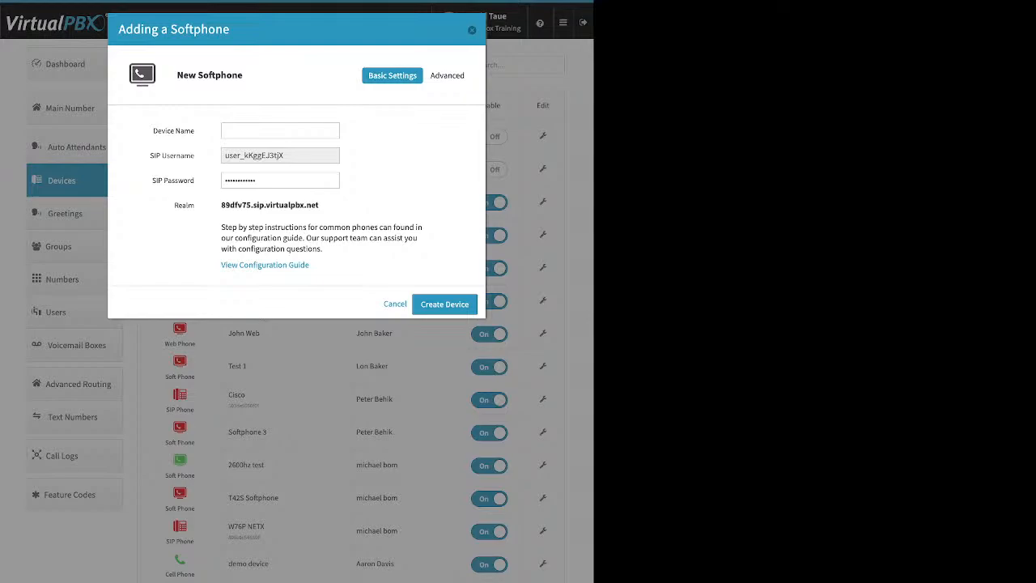
Step: Review the new softphone's Device Name, SIP Username, SIP Password and Realm fields, and close the form without creating the device
left_click(280, 131)
key("Tab")
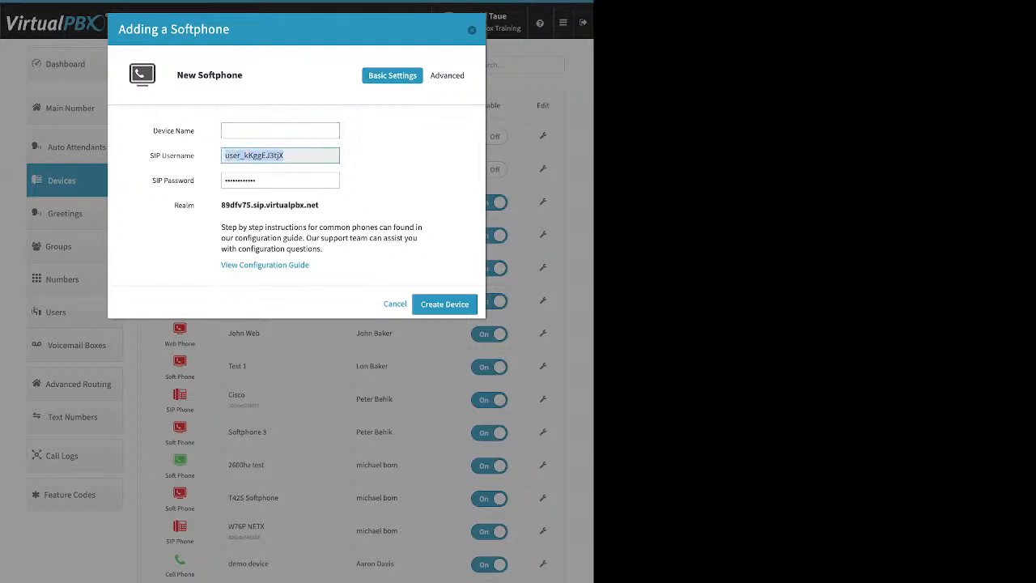
key("Tab")
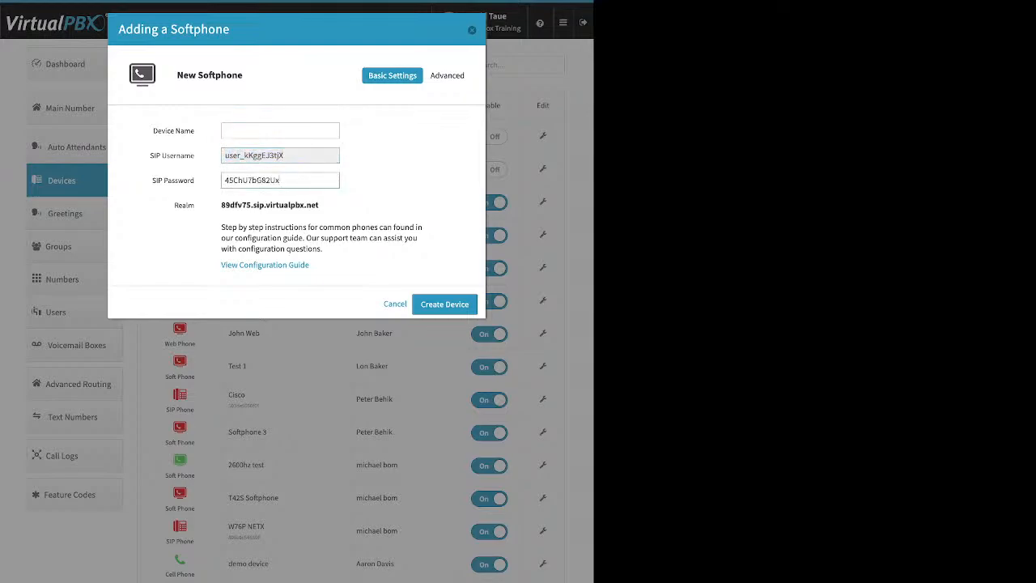
key("ctrl+a")
left_click_drag(320, 205, 221, 205)
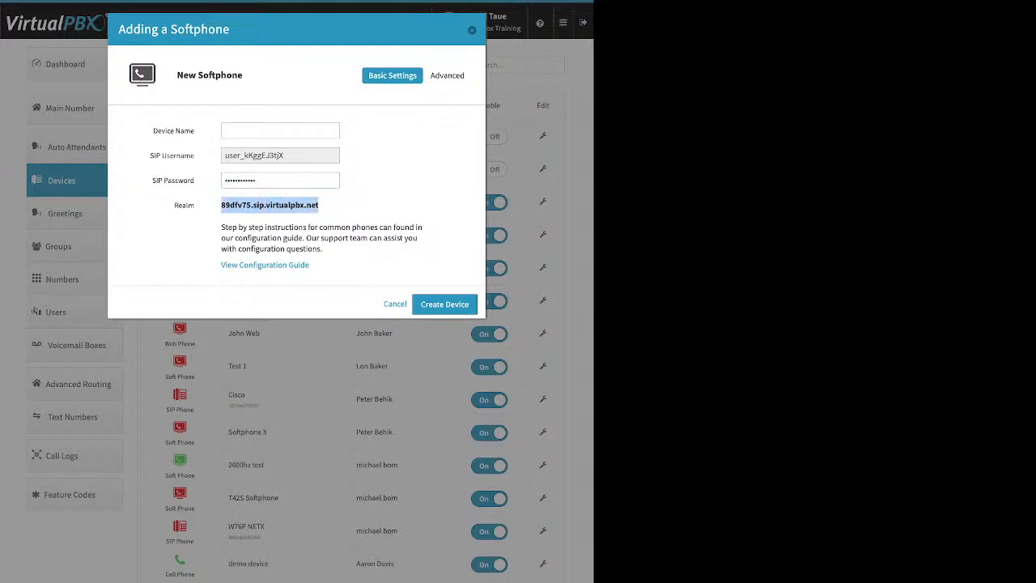
key("Escape")
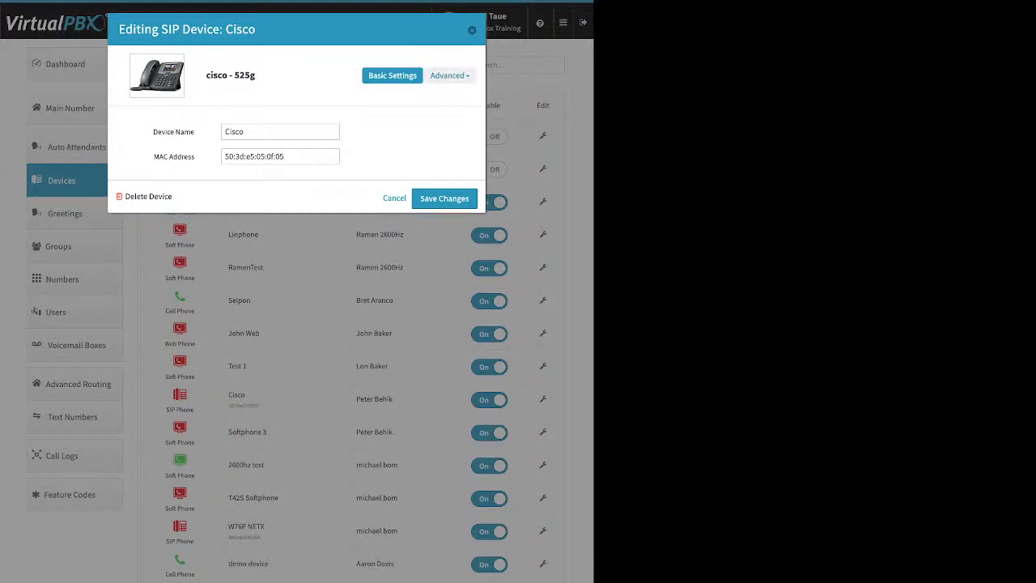
Step: Review the Cisco SIP phone's Audio codec settings and Emergency Caller-ID number choices, and leave without saving
left_click(449, 75)
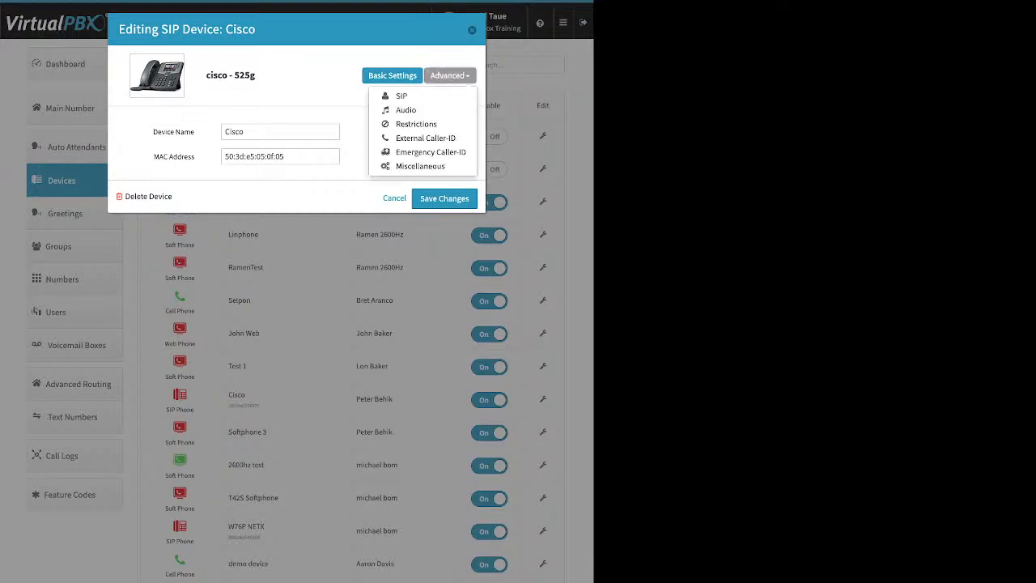
left_click(406, 109)
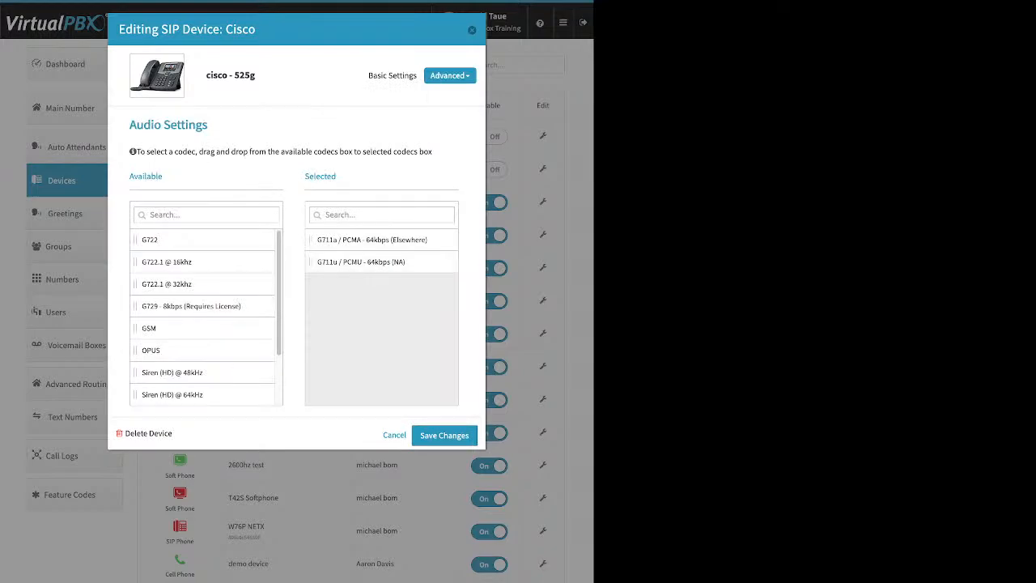
left_click(450, 75)
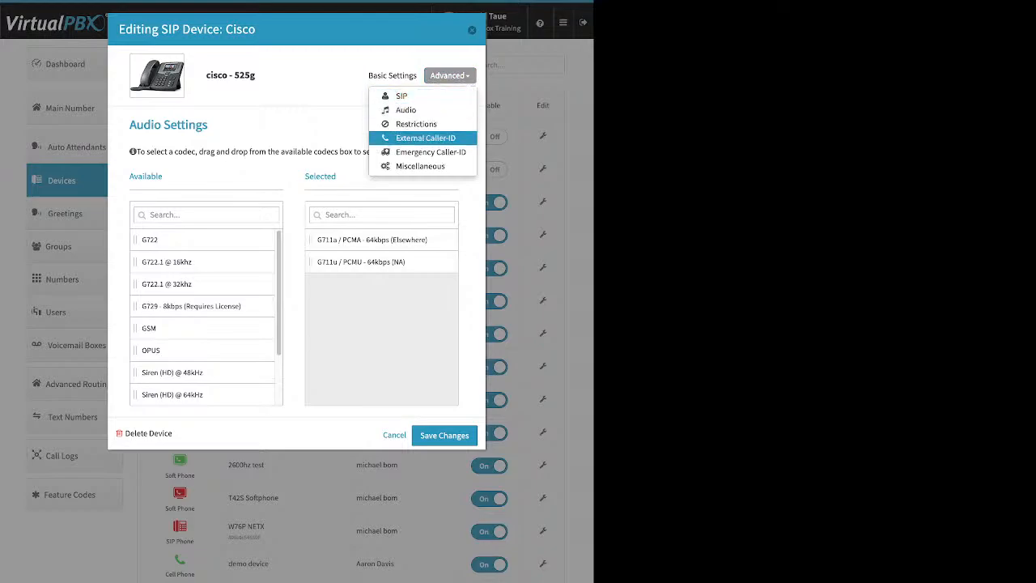
left_click(431, 152)
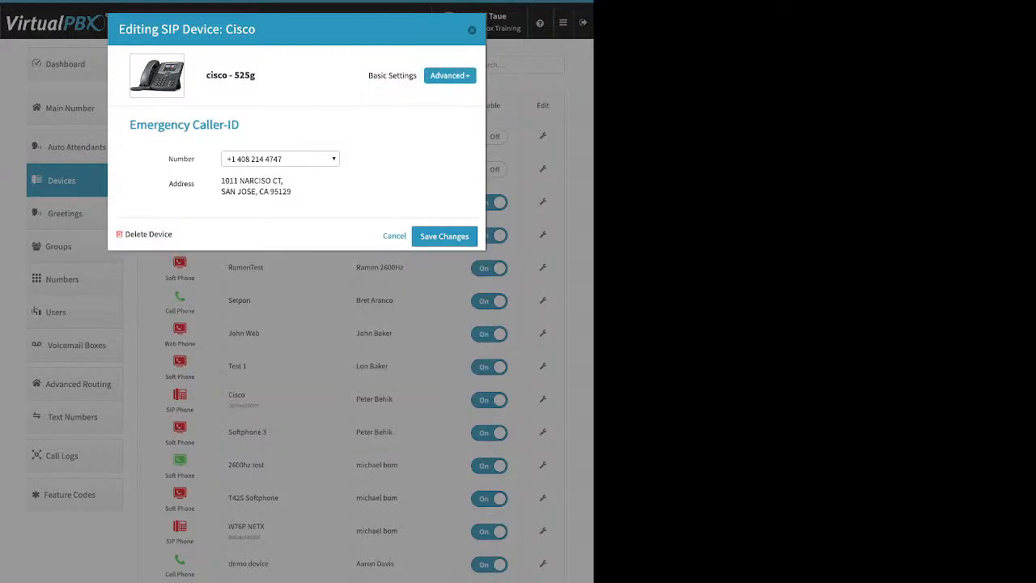
left_click(280, 159)
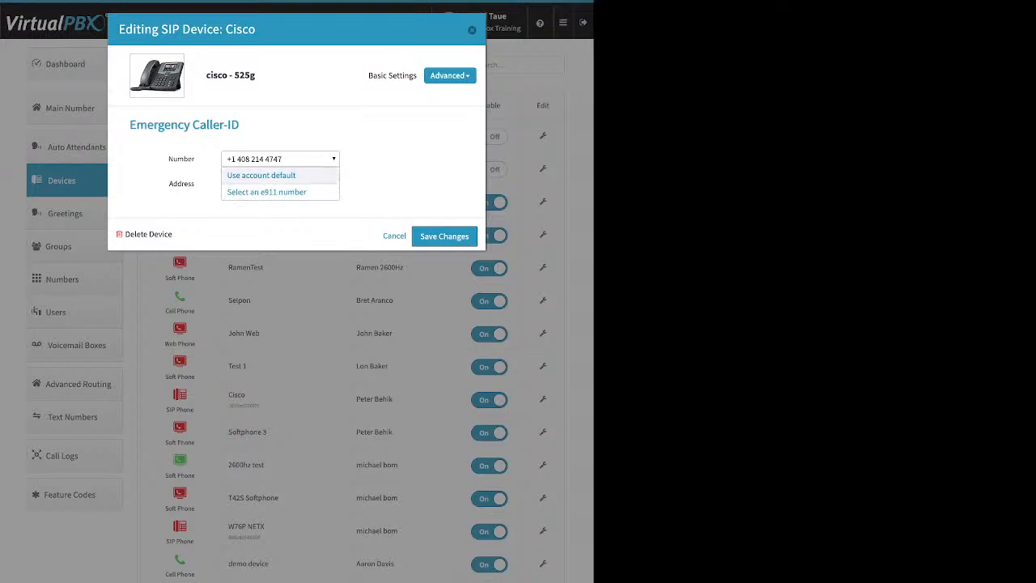
left_click(280, 160)
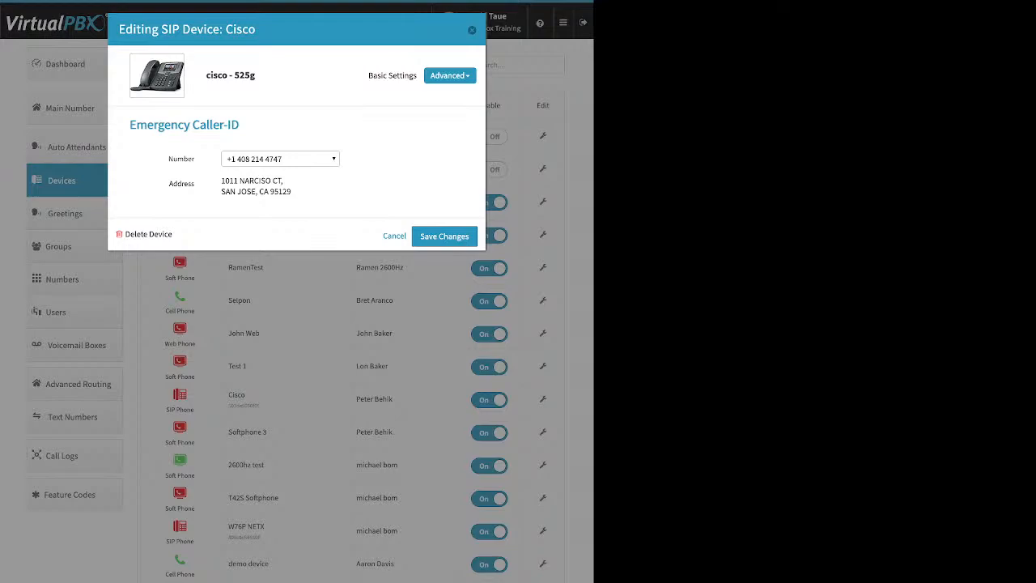
key("Escape")
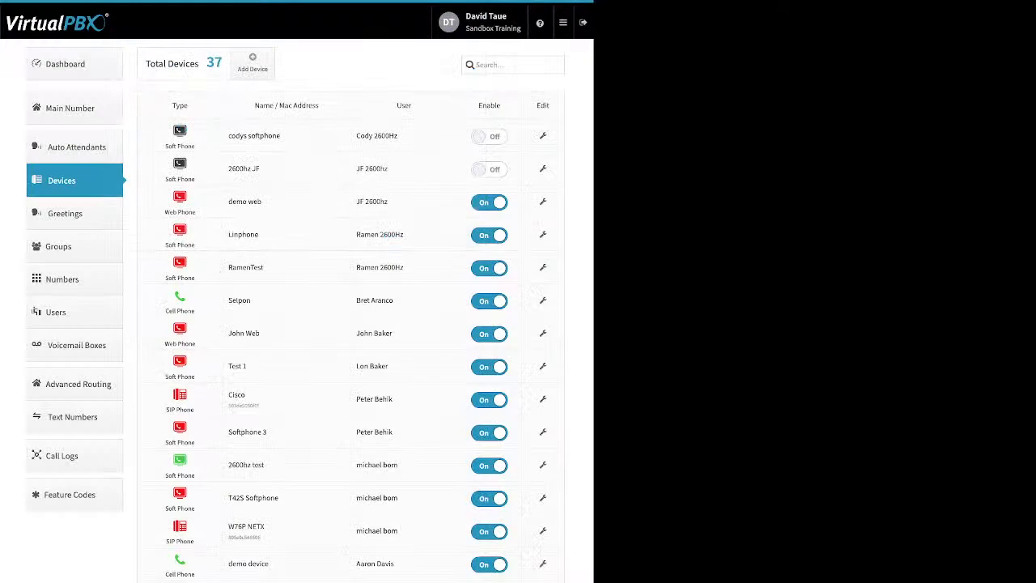
Step: Open the RamenTest softphone for editing and review its advanced Audio codec settings
left_click(542, 267)
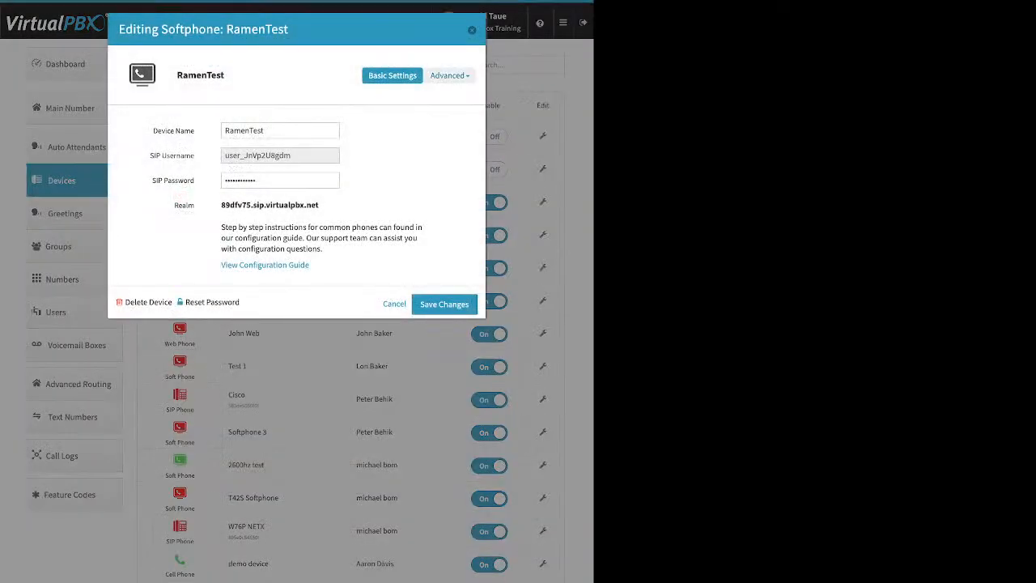
left_click(450, 76)
left_click(405, 96)
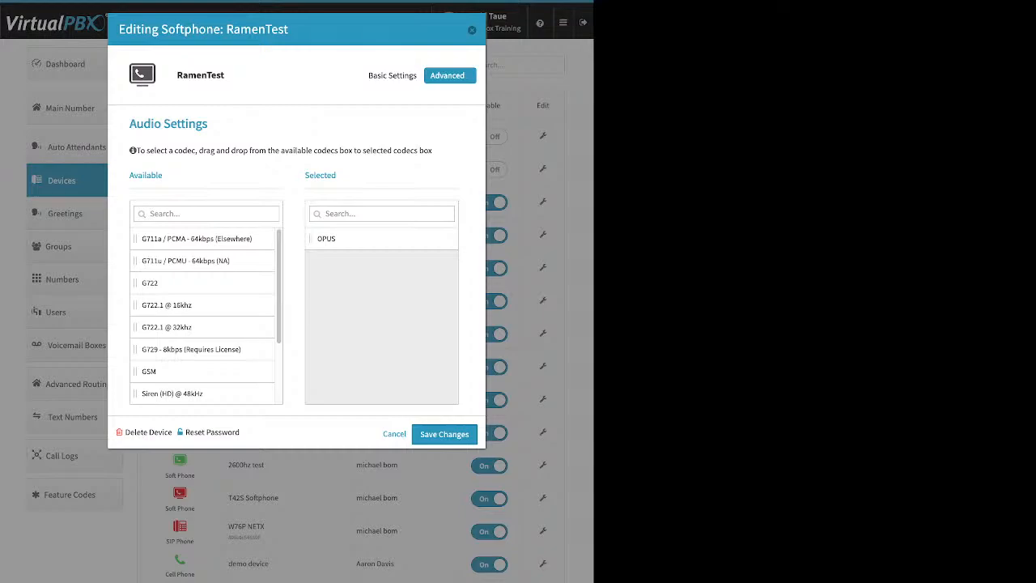
Step: Examine the number choices in RamenTest's Emergency Caller-ID settings and leave without saving
left_click(450, 75)
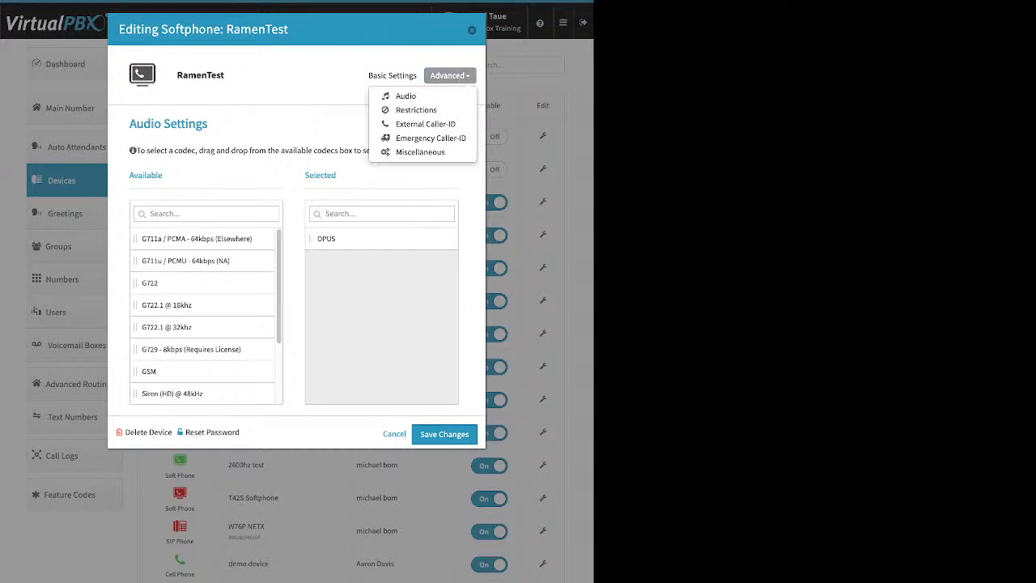
left_click(431, 137)
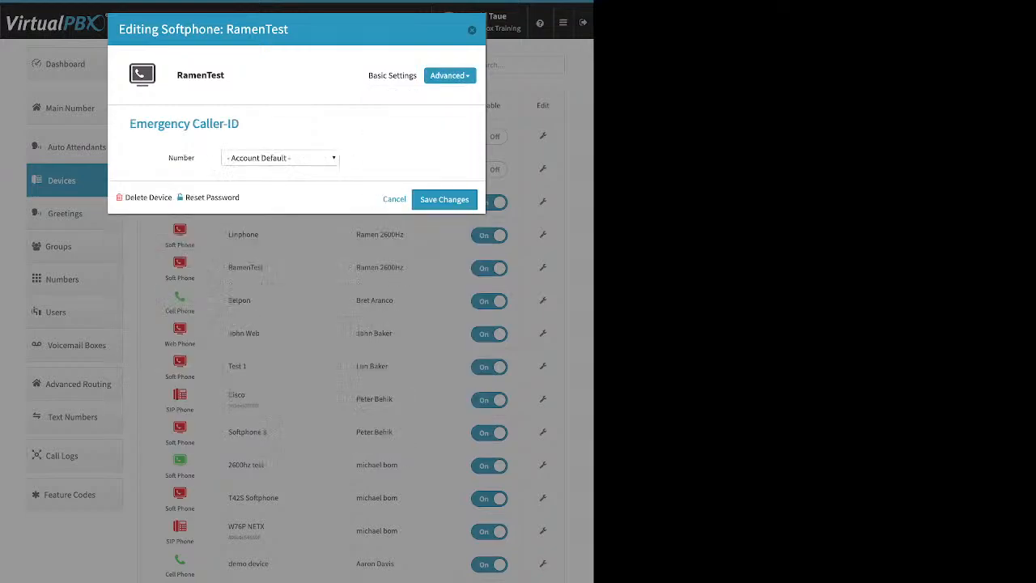
left_click(279, 158)
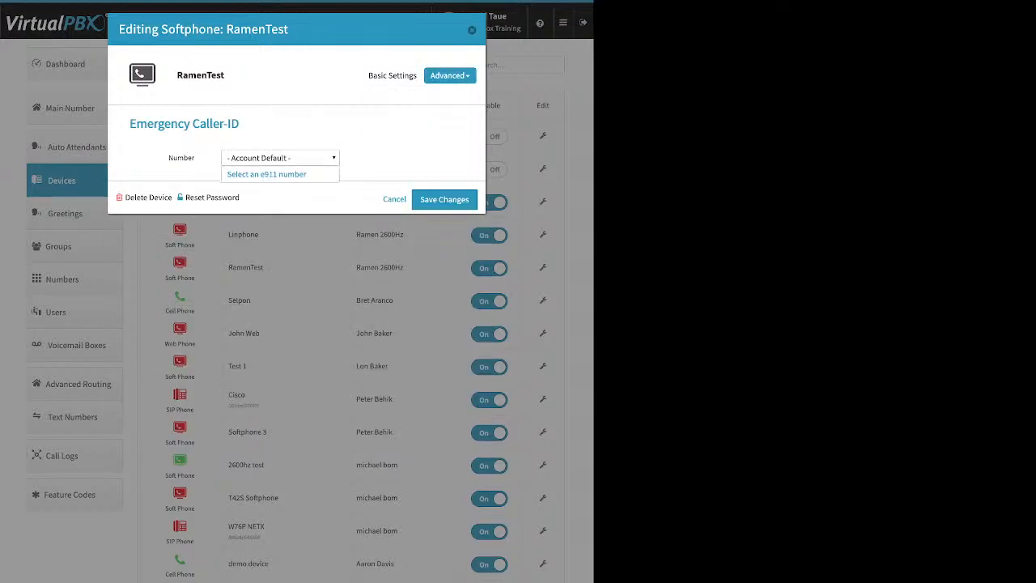
left_click(259, 169)
key("Escape")
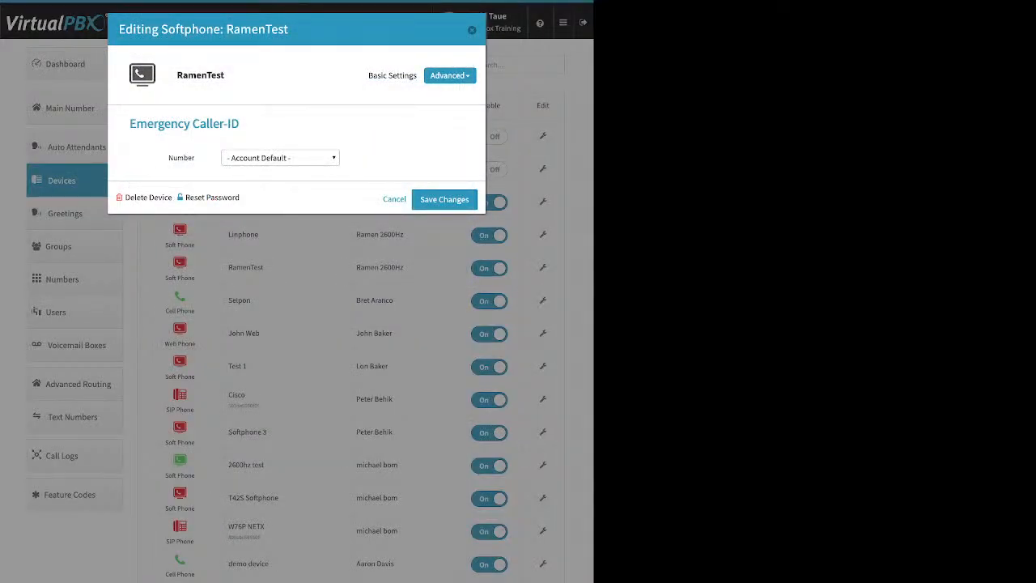
key("Escape")
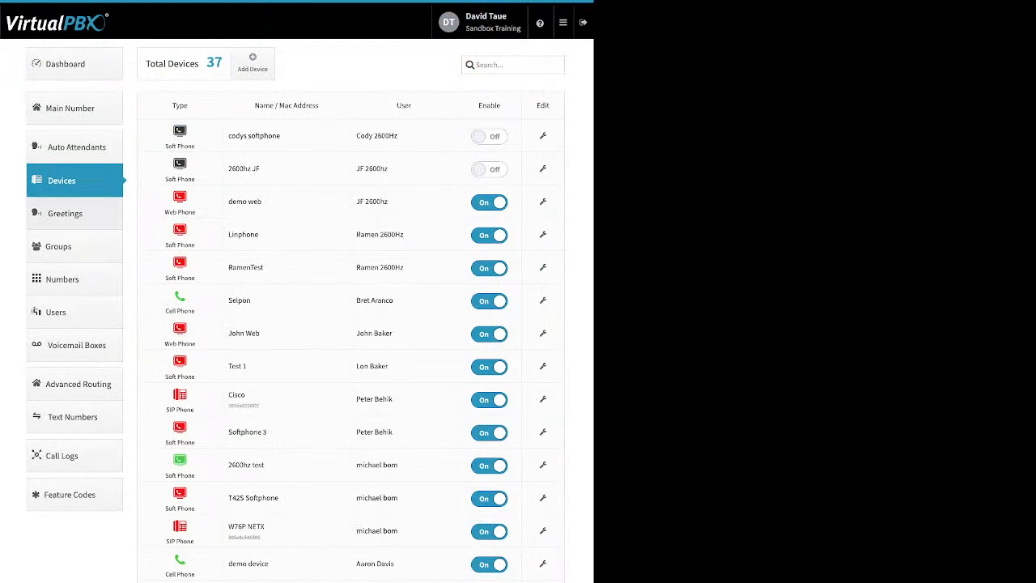
Step: Open the Greetings list and examine its names, the Upload, Tts and Recording sources, and the Play and Download columns
left_click(64, 213)
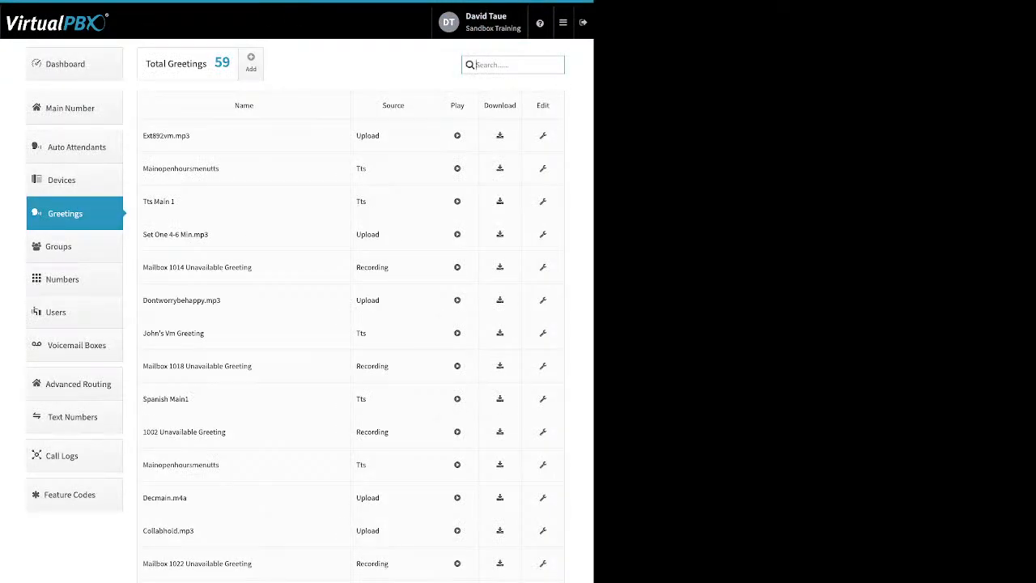
left_click(173, 136)
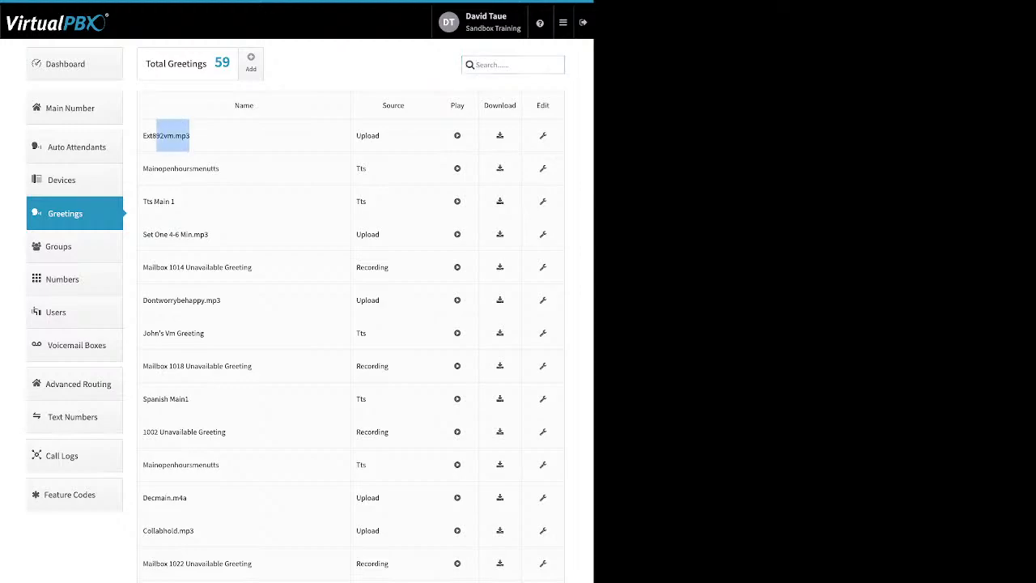
left_click_drag(381, 136, 356, 136)
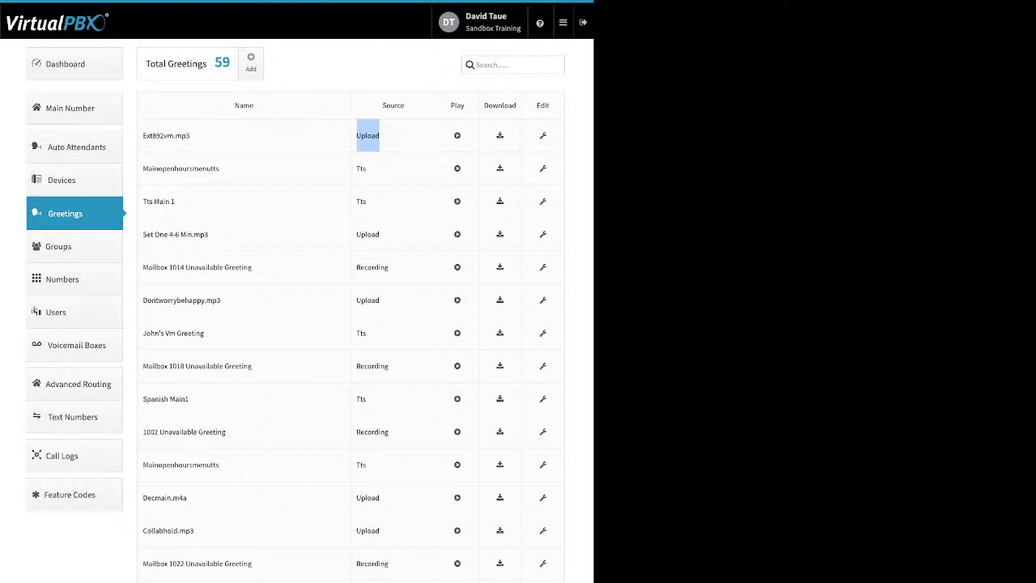
double_click(361, 168)
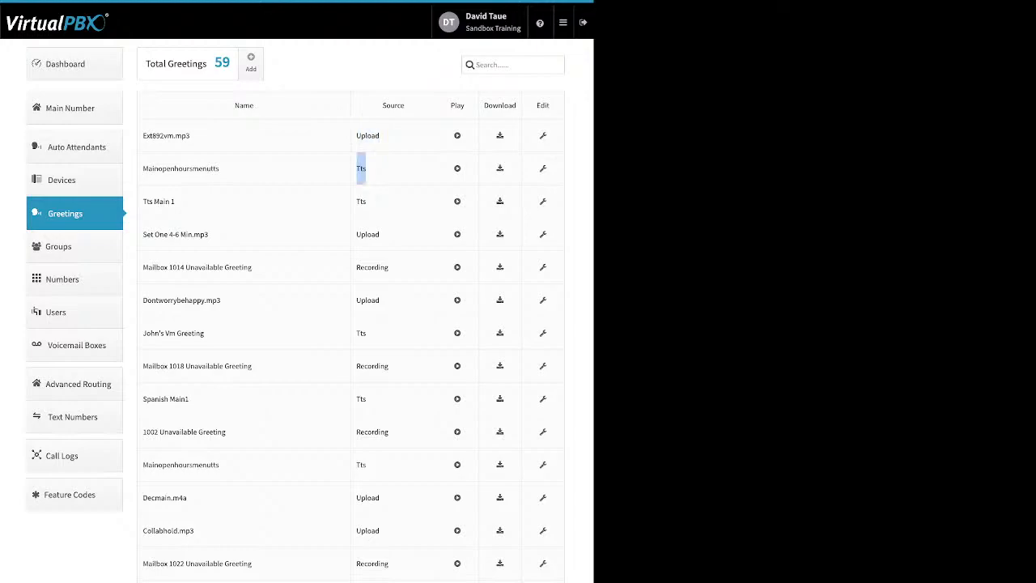
double_click(372, 267)
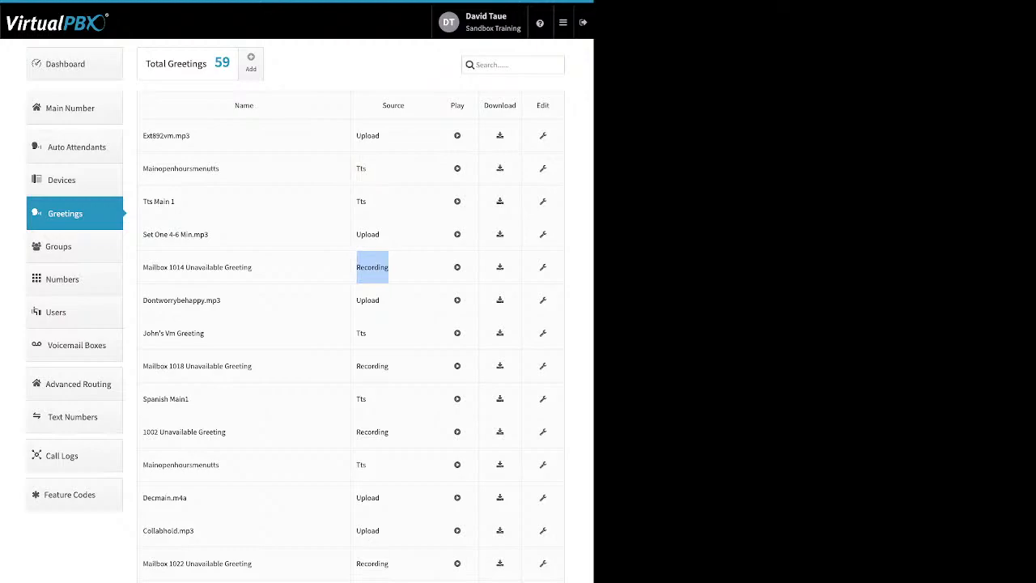
left_click_drag(466, 106, 450, 106)
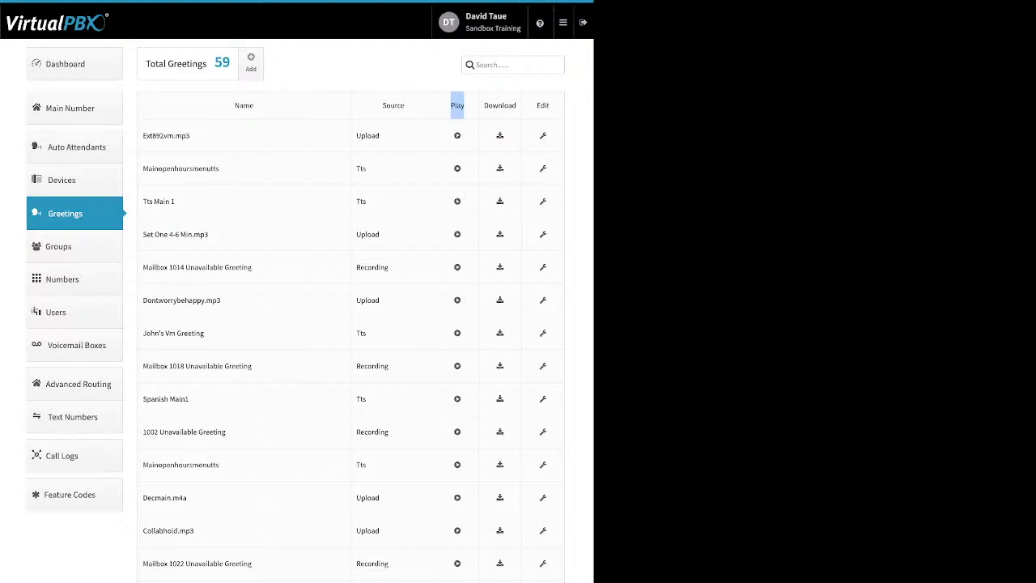
left_click_drag(517, 106, 483, 106)
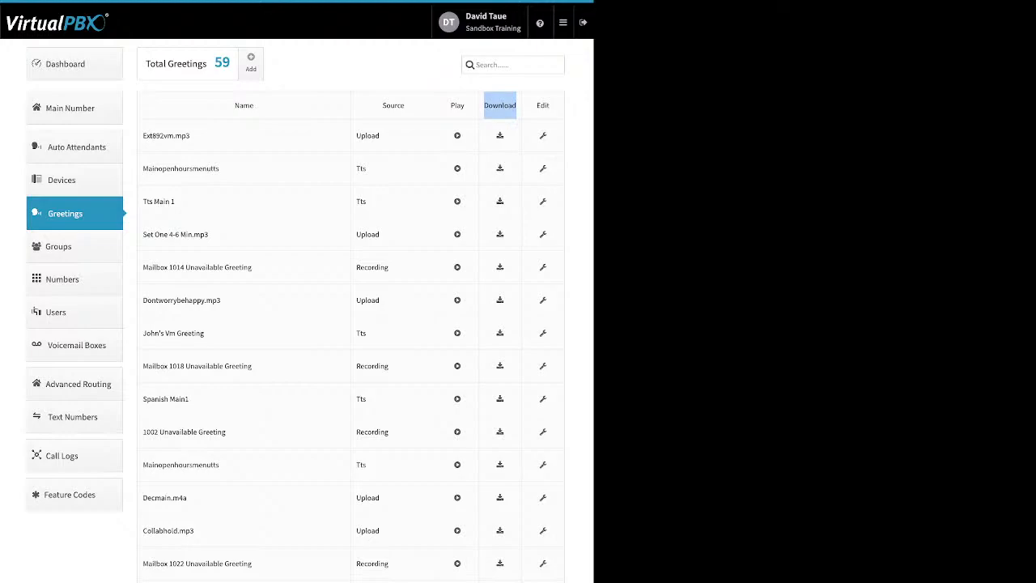
Step: Open the greeting ext892vm.mp3 for editing, review its Name field and Delete Greeting option, and close it without saving
left_click(543, 136)
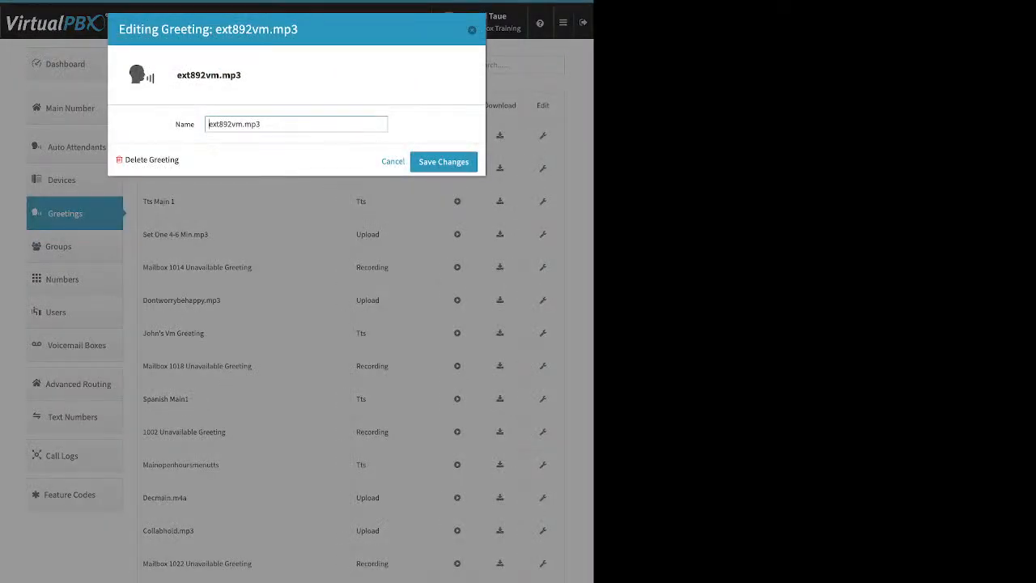
left_click_drag(261, 124, 207, 124)
left_click_drag(180, 159, 140, 160)
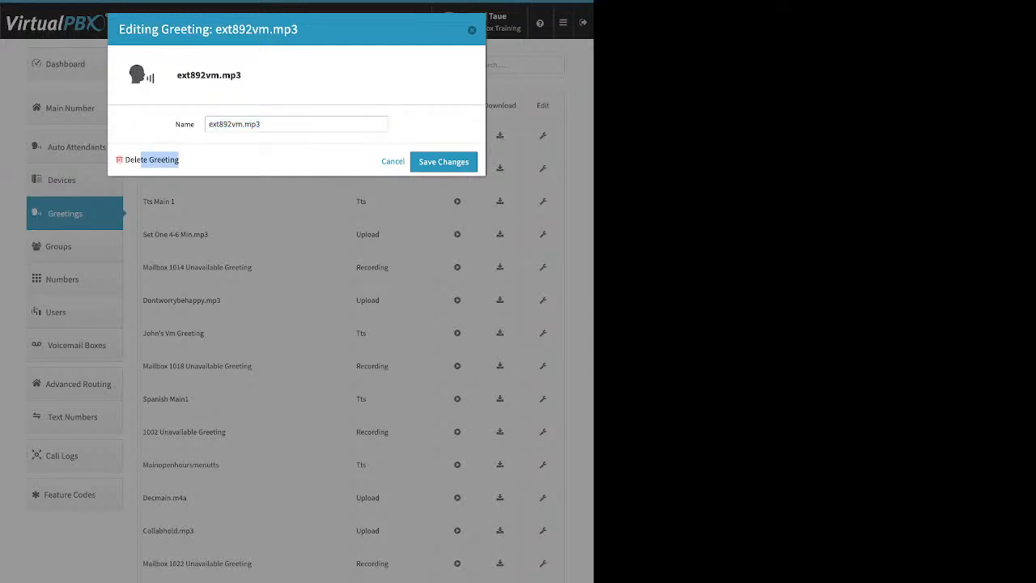
left_click(212, 161)
key("Escape")
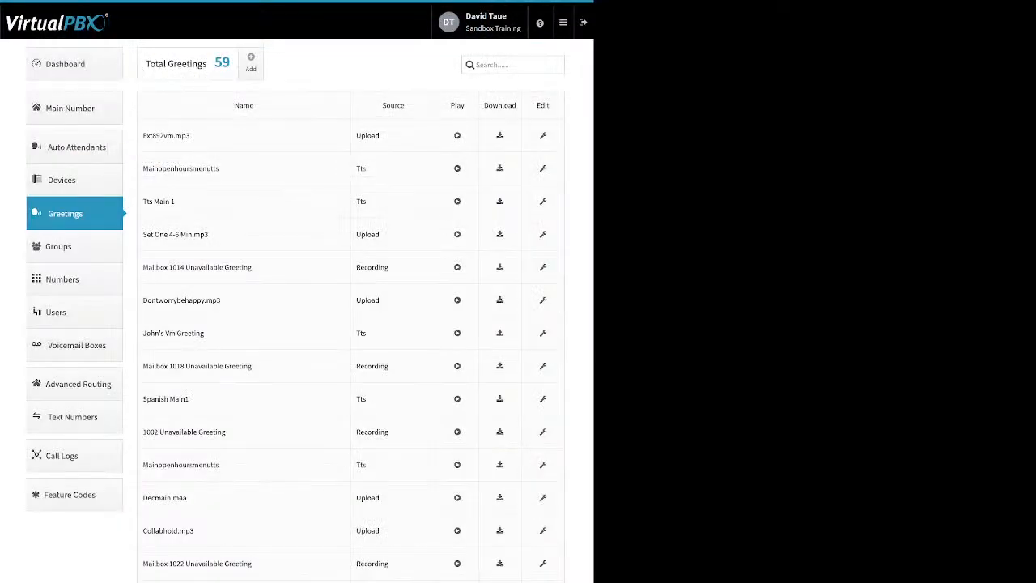
Step: Open the form for adding a new greeting, review its Name and file upload fields, and cancel it
left_click(251, 63)
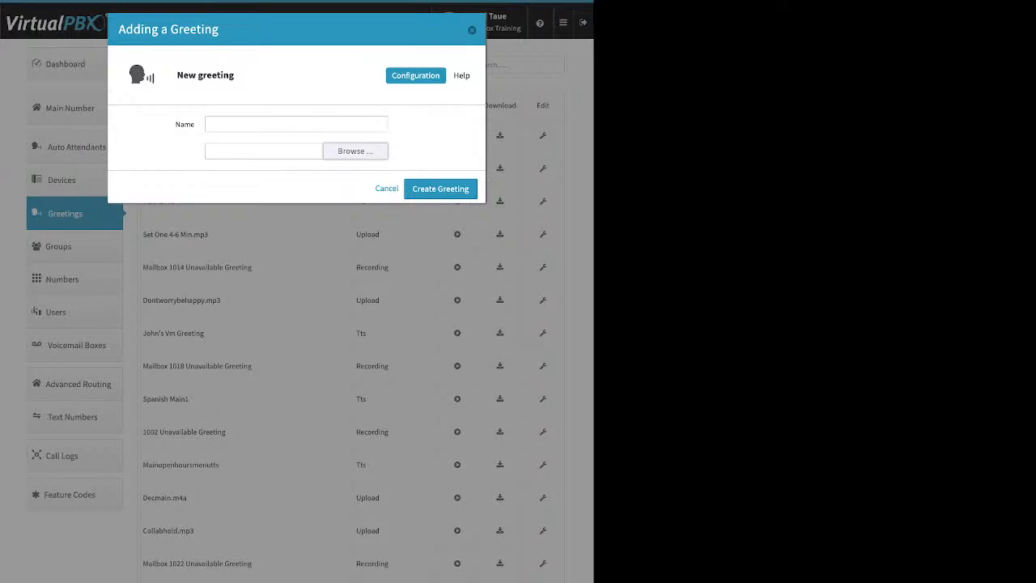
left_click(386, 189)
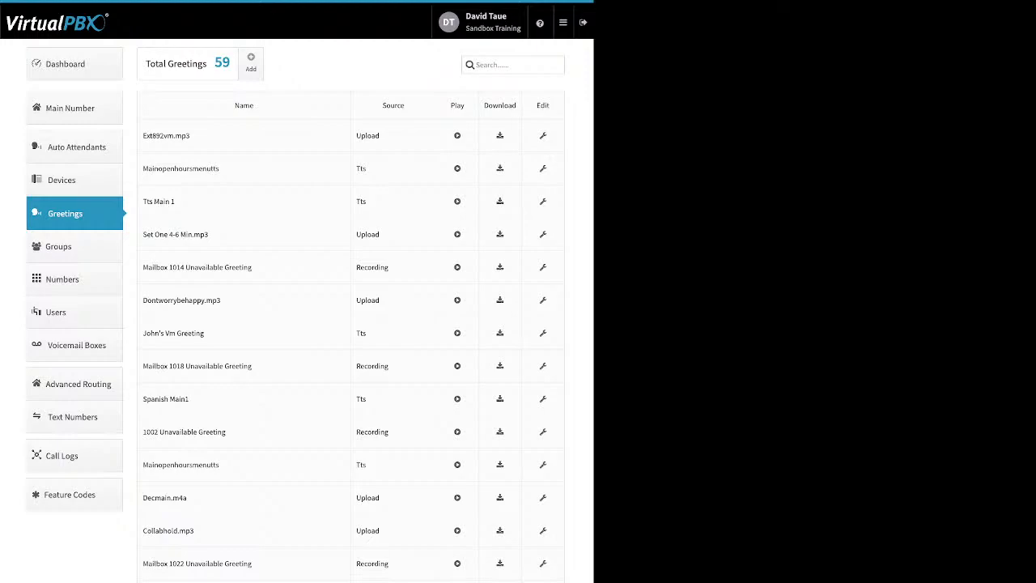
Step: Open the Groups list, start creating a group, and examine the form's name and Extension fields
left_click(59, 246)
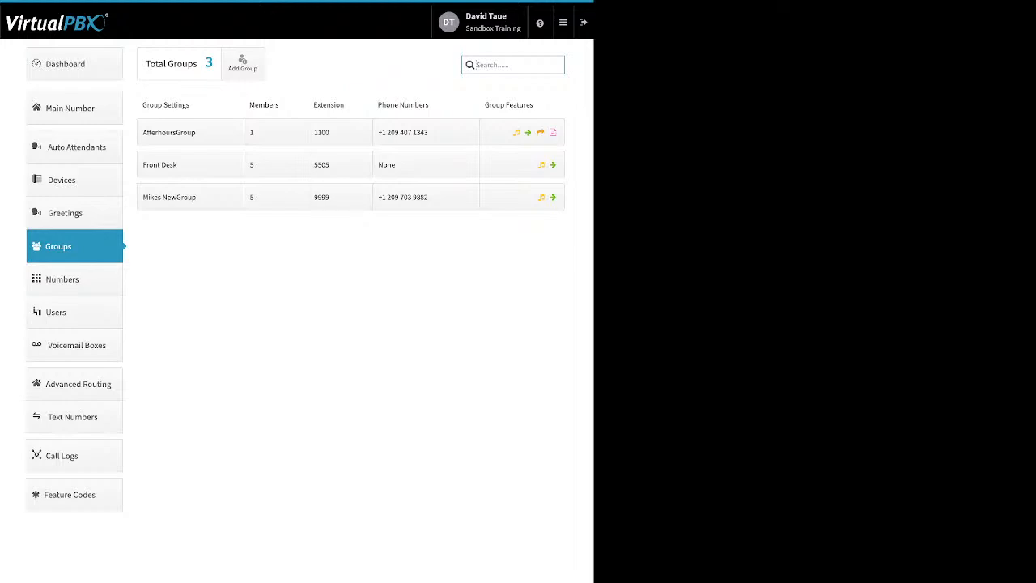
left_click(242, 63)
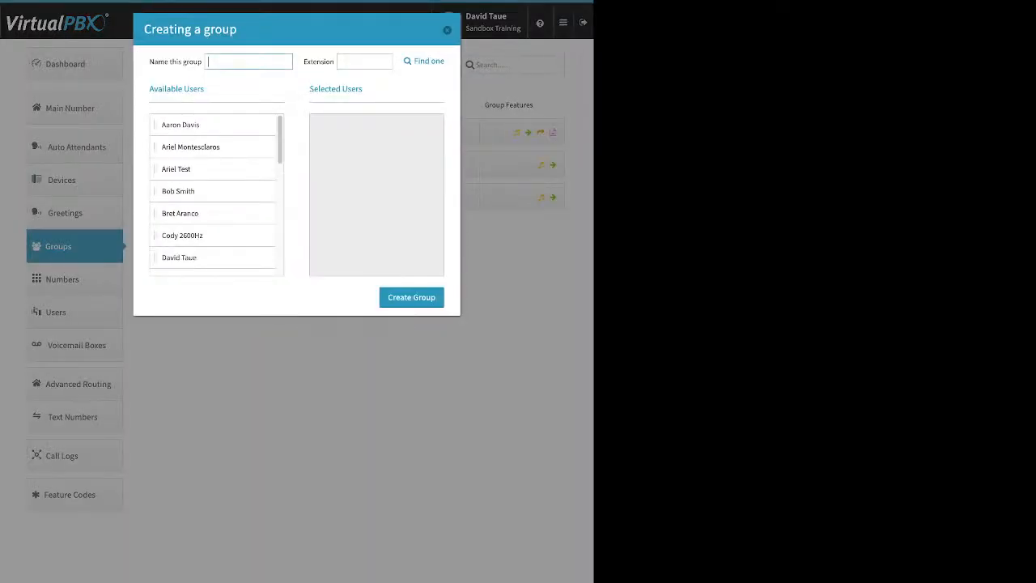
left_click_drag(155, 62, 189, 61)
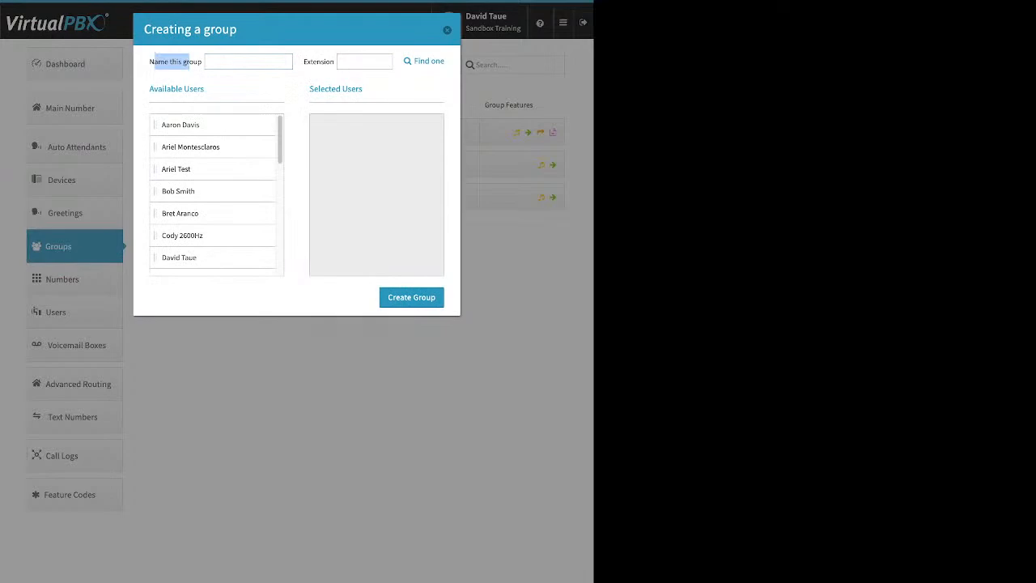
left_click_drag(310, 61, 326, 61)
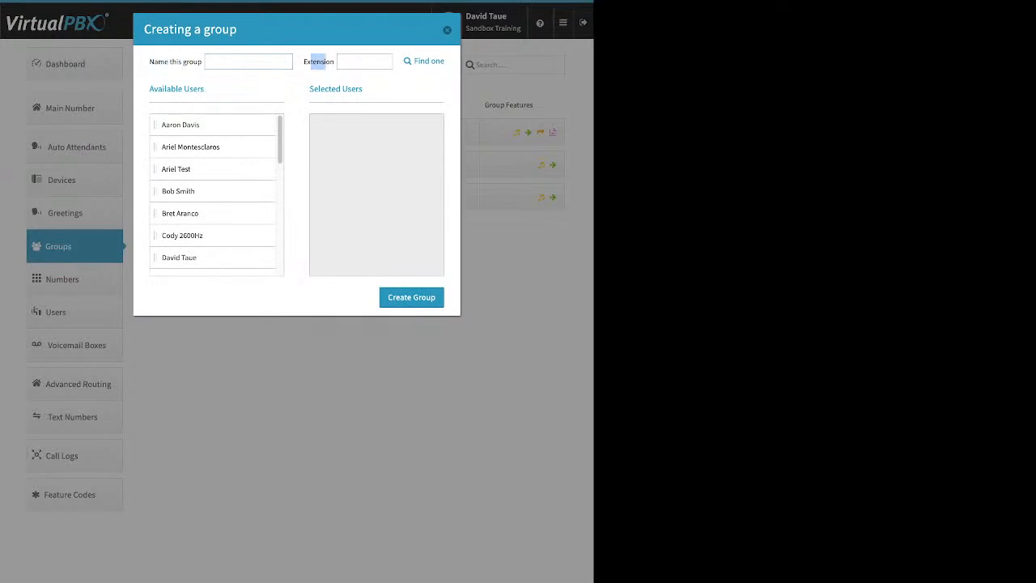
Step: Try adding five available users to the new group's Selected Users, and close the form without creating the group
left_click_drag(181, 124, 364, 127)
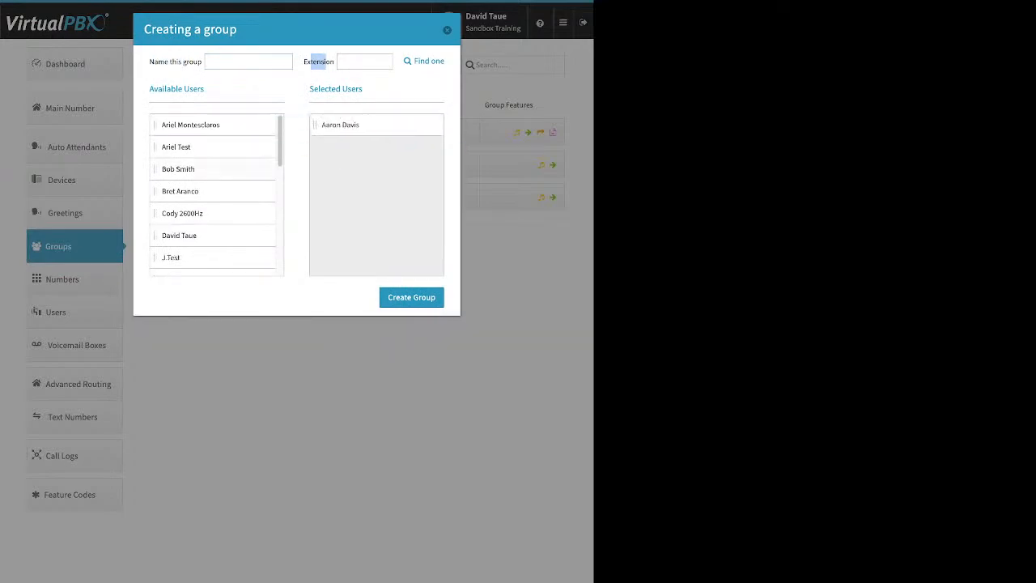
left_click_drag(179, 169, 364, 128)
left_click_drag(182, 191, 365, 147)
left_click_drag(178, 191, 365, 169)
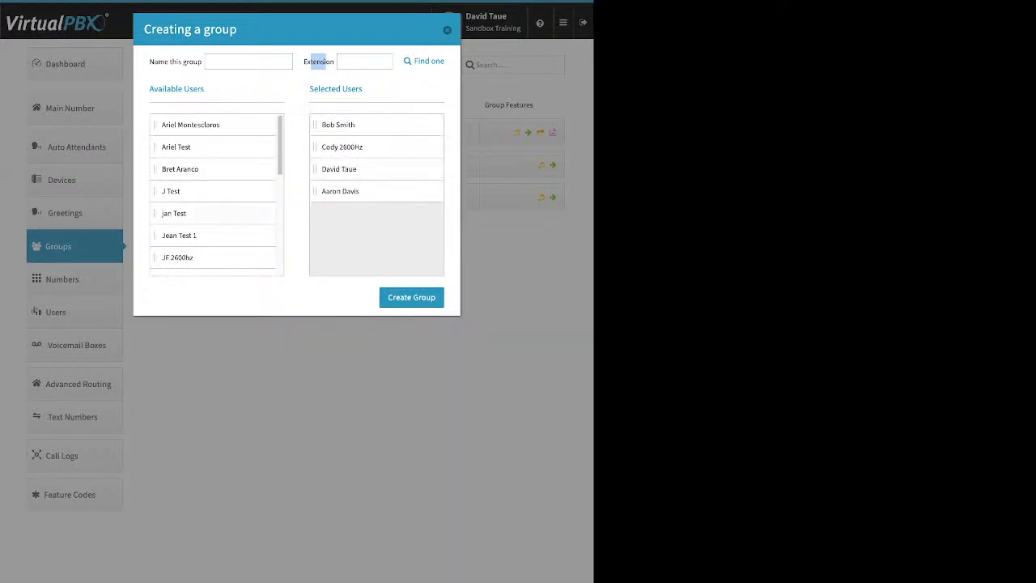
left_click_drag(173, 212, 364, 191)
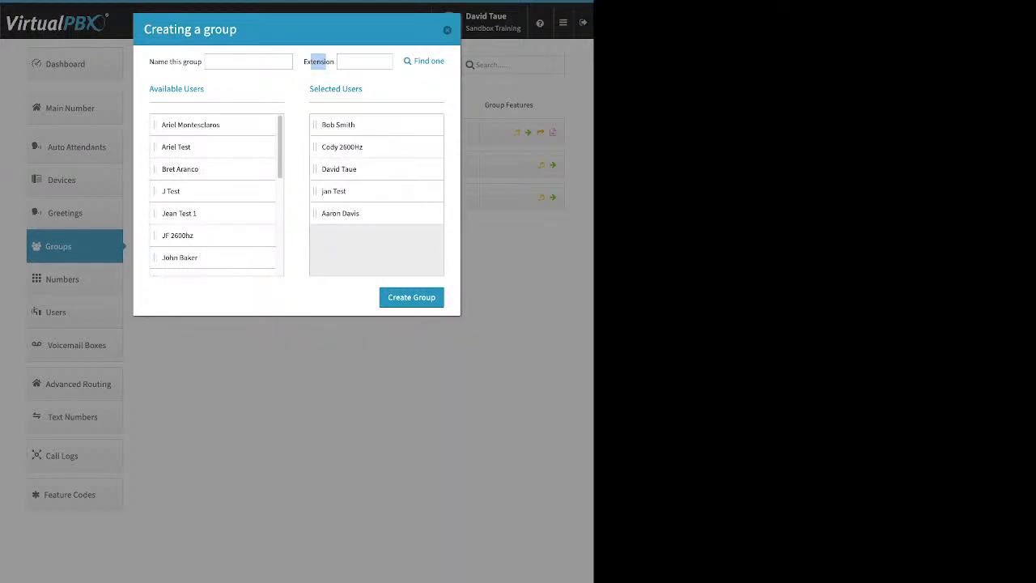
left_click(447, 30)
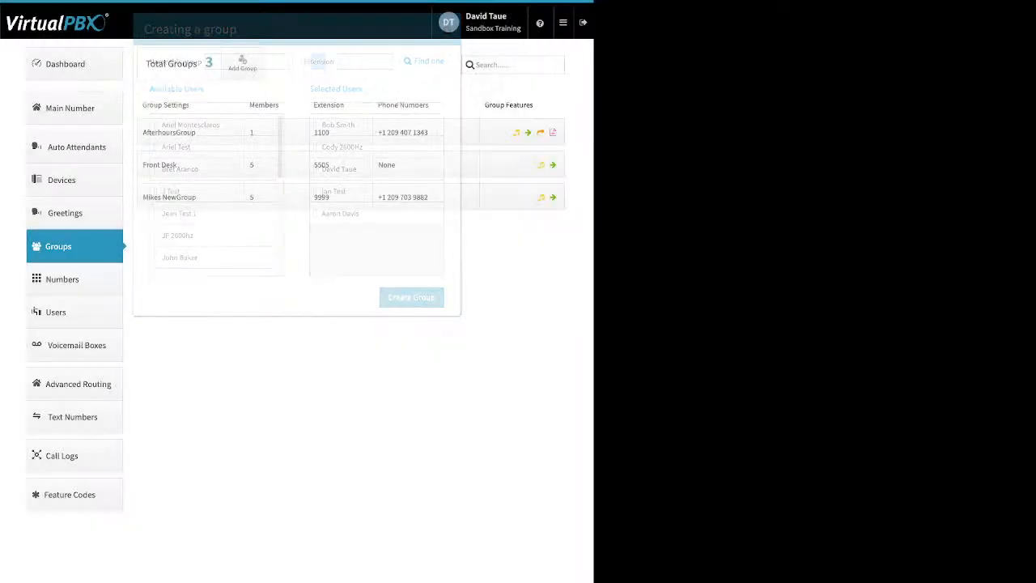
Step: Open the Front Desk group's settings, examine its Name, Group call attempts and Delete Group options, and close them
left_click(190, 164)
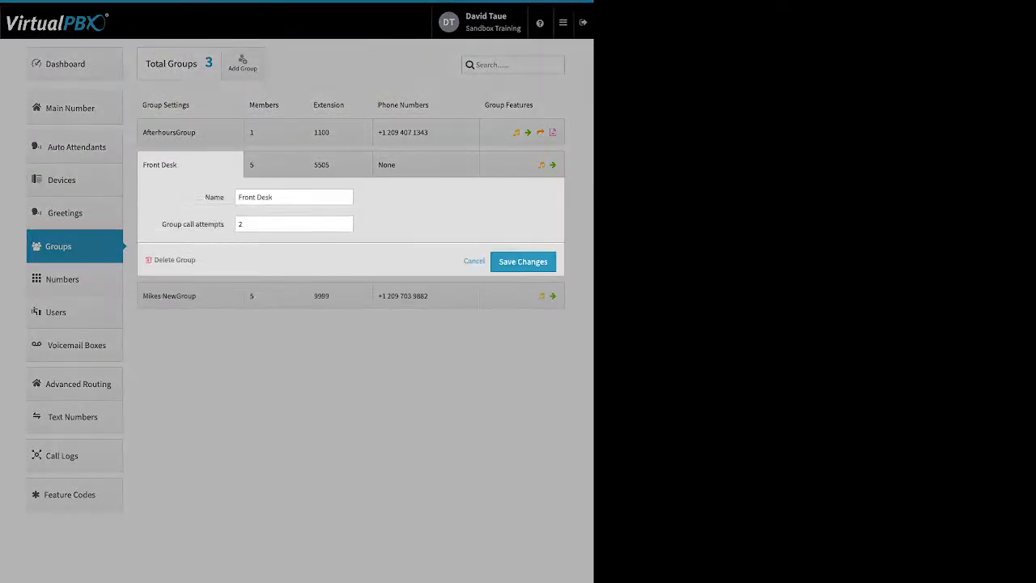
left_click_drag(274, 198, 242, 197)
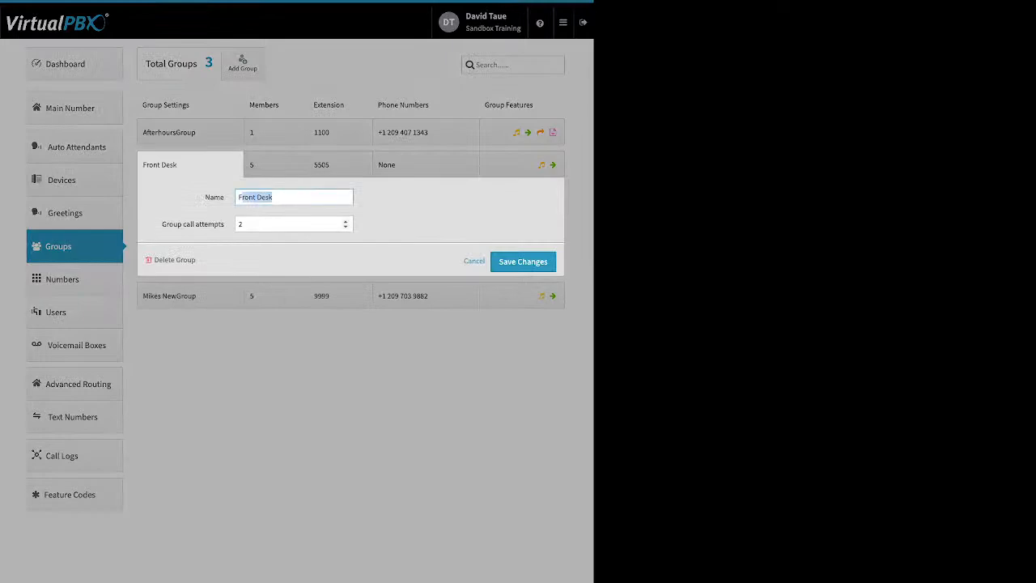
left_click_drag(162, 224, 224, 224)
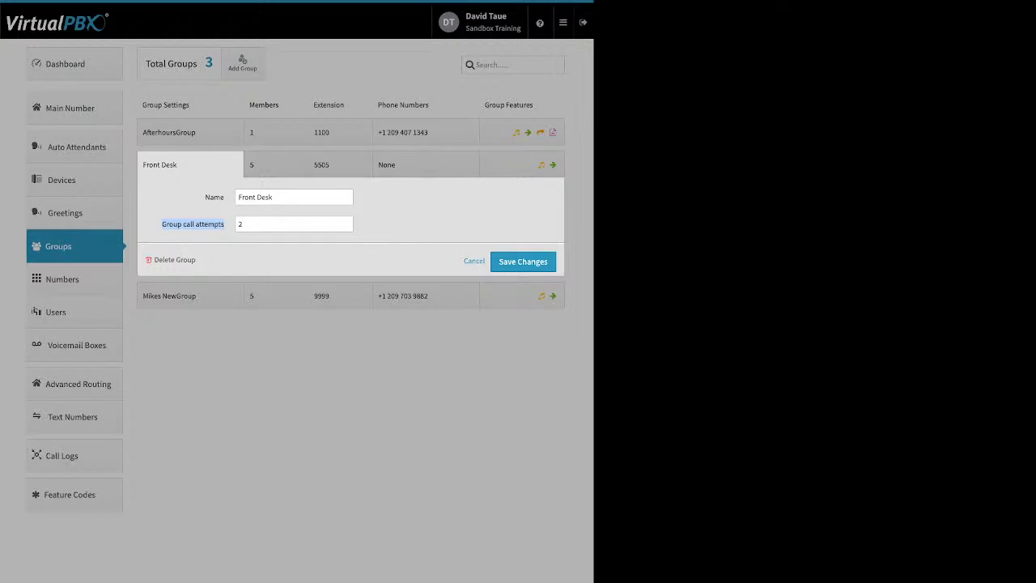
left_click(229, 225)
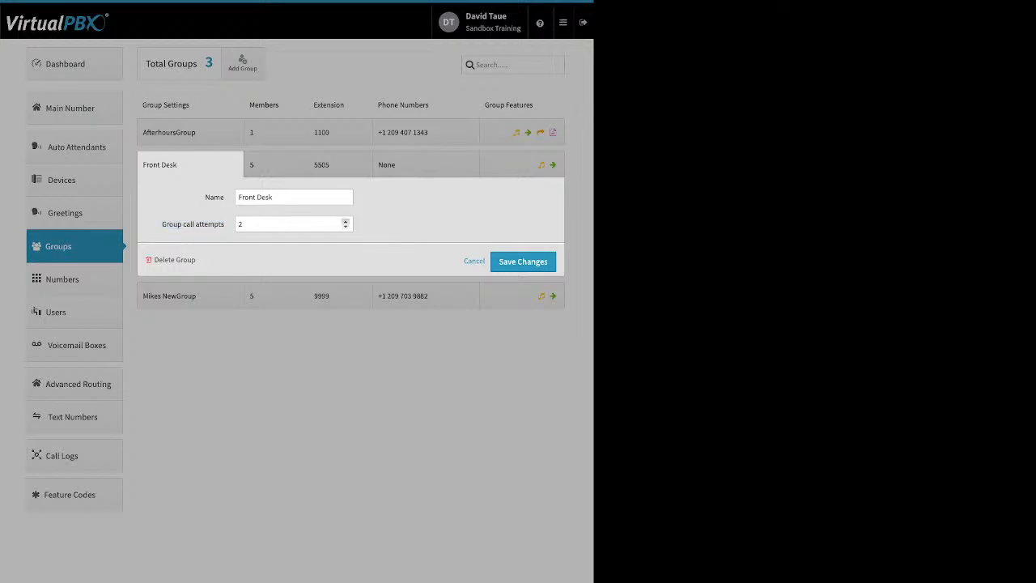
left_click(346, 221)
left_click(345, 226)
left_click_drag(203, 259, 164, 260)
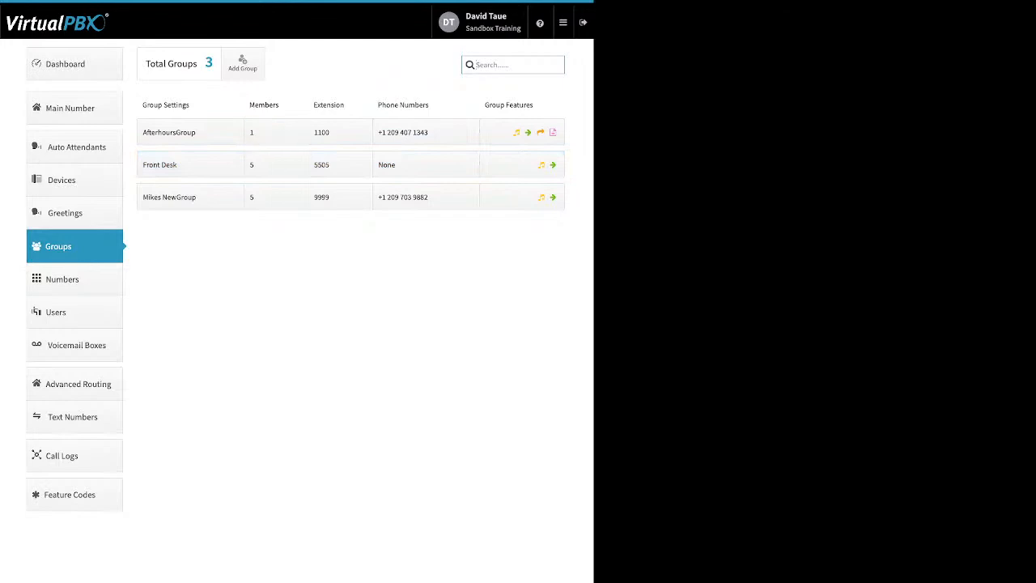
Step: Open the Front Desk group's members and distribute their ring times evenly across the 120-second span
left_click(276, 165)
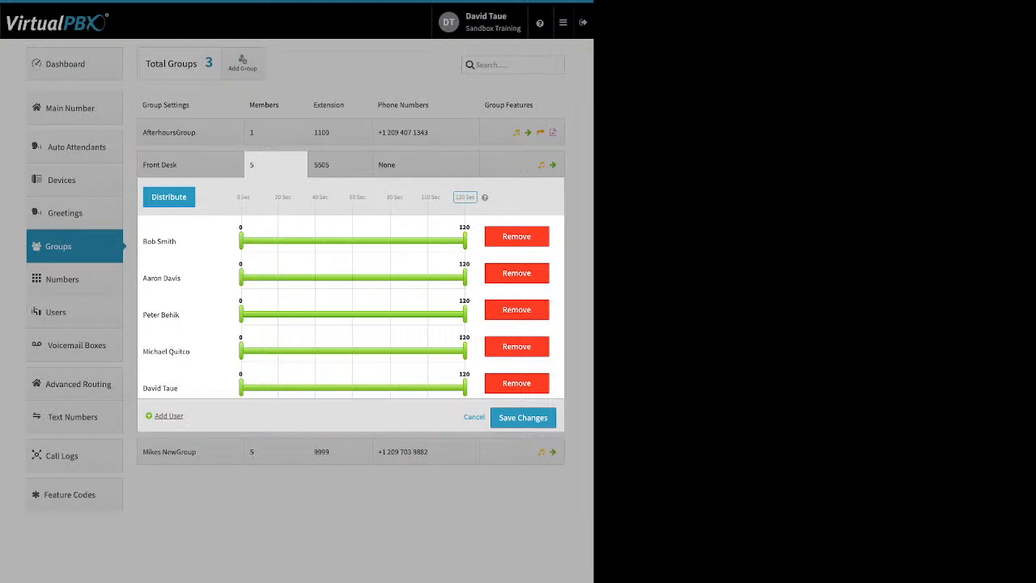
left_click_drag(151, 197, 251, 197)
left_click(465, 196)
left_click(169, 197)
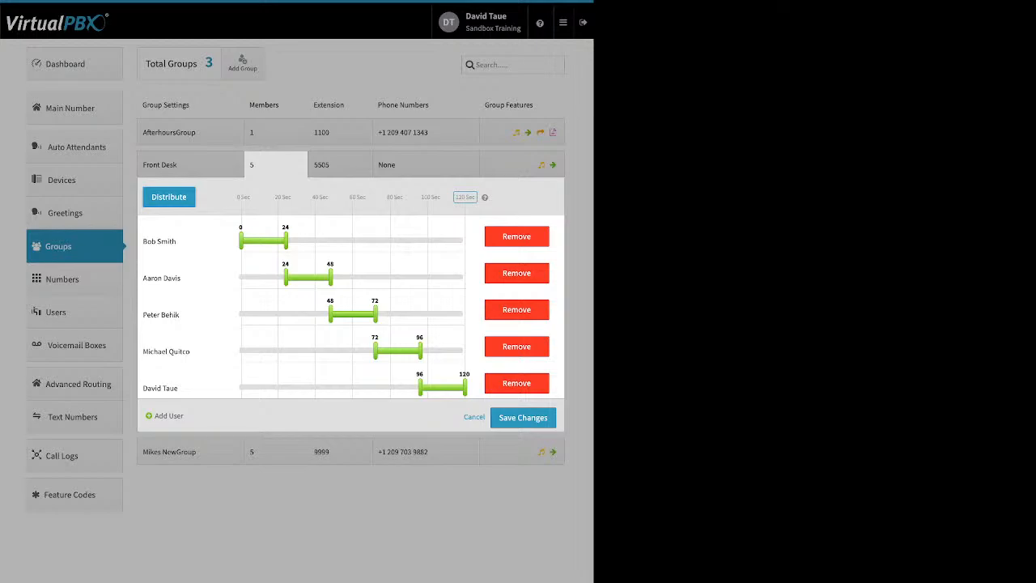
Step: Reorder the Front Desk members by swapping the first and last ones, and redistribute the ring times evenly
left_click_drag(162, 388, 185, 235)
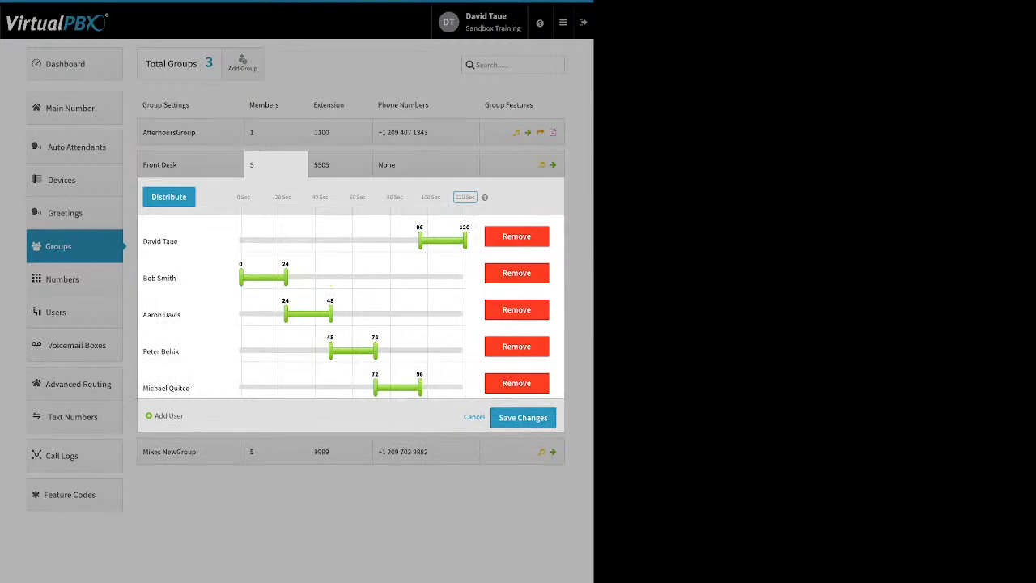
left_click_drag(159, 277, 282, 380)
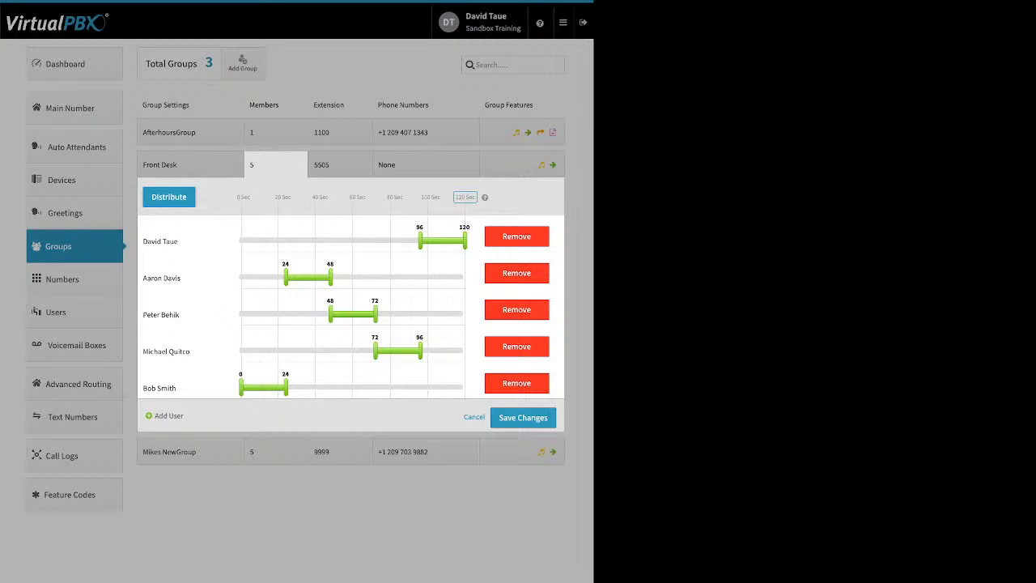
left_click(169, 197)
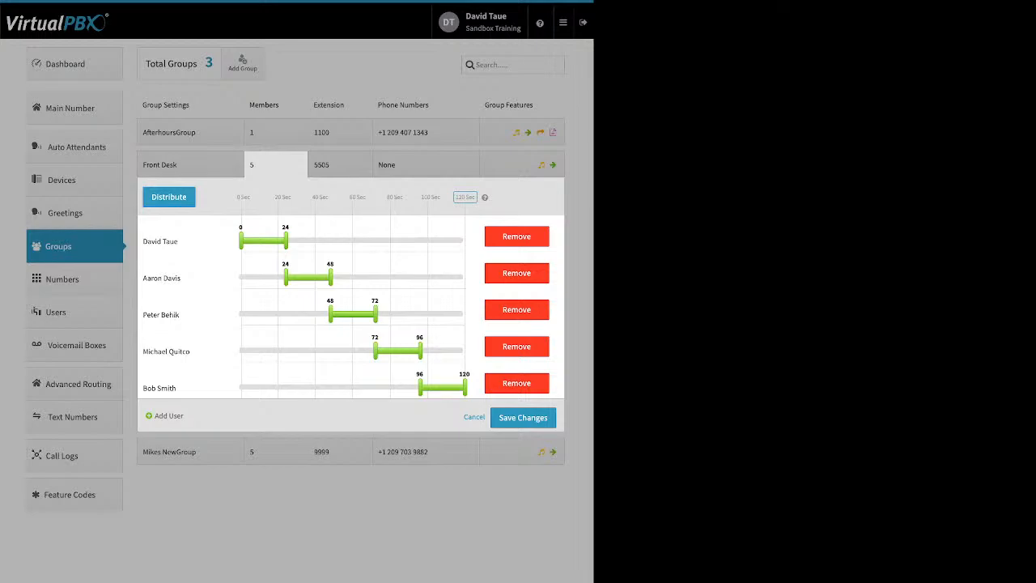
Step: Try adding one more user to the Front Desk group with an even share of ring time, and remove that user again
left_click_drag(156, 416, 181, 416)
left_click(169, 416)
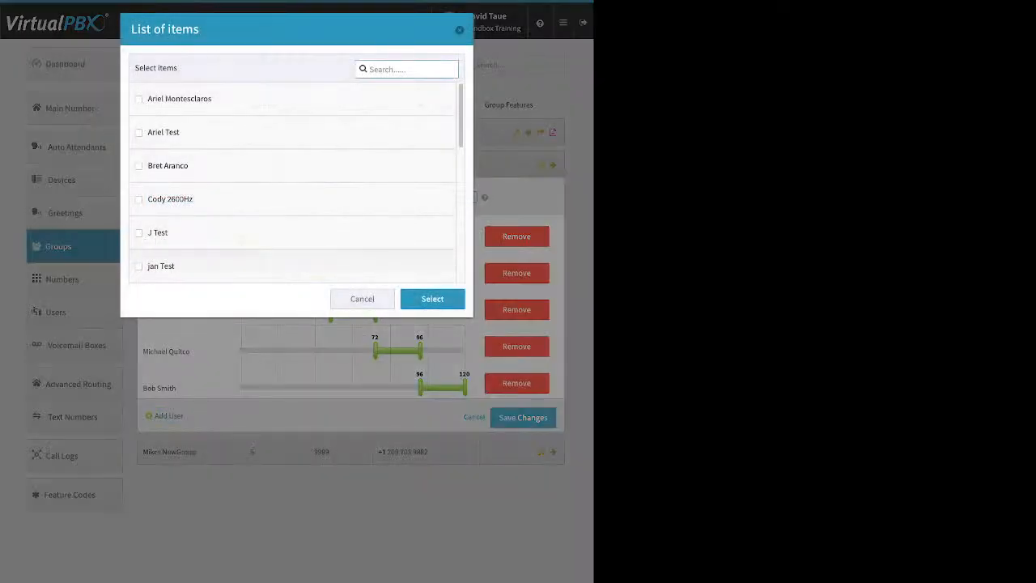
left_click(140, 233)
left_click(432, 299)
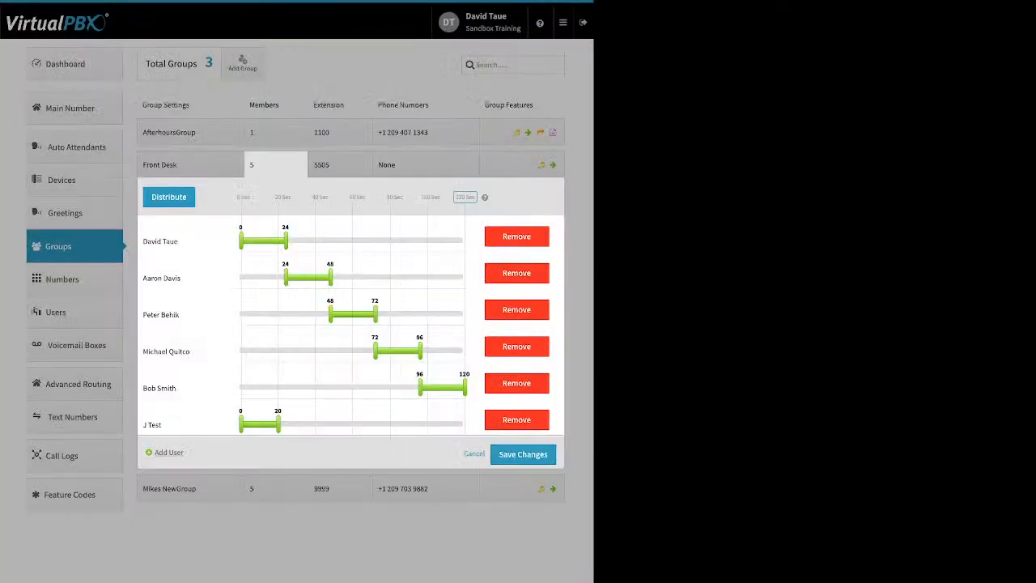
left_click(168, 197)
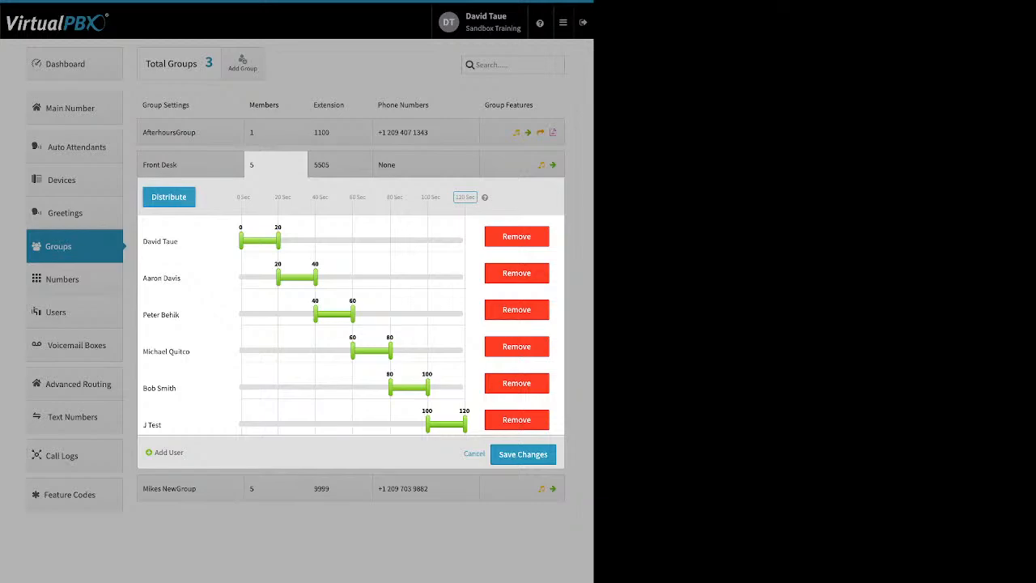
left_click(516, 421)
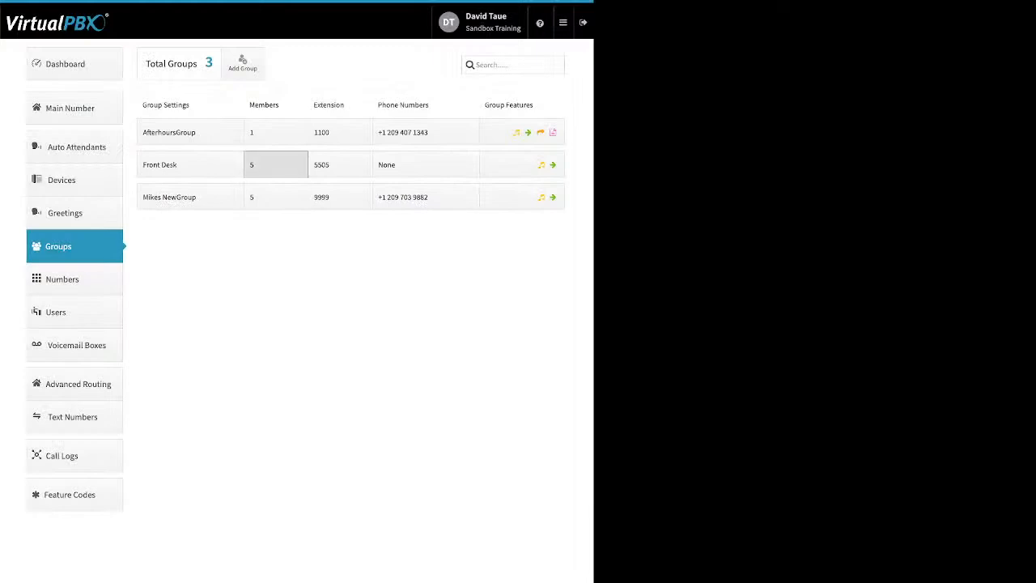
Step: Revisit the Front Desk members and review the phone number options of the Front Desk and AfterhoursGroup groups
left_click(275, 165)
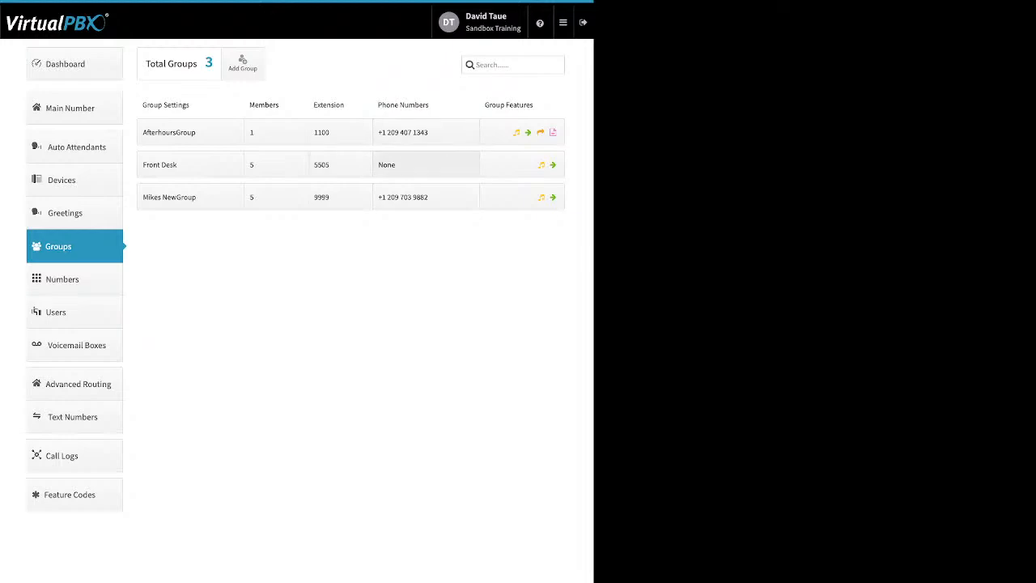
left_click(426, 164)
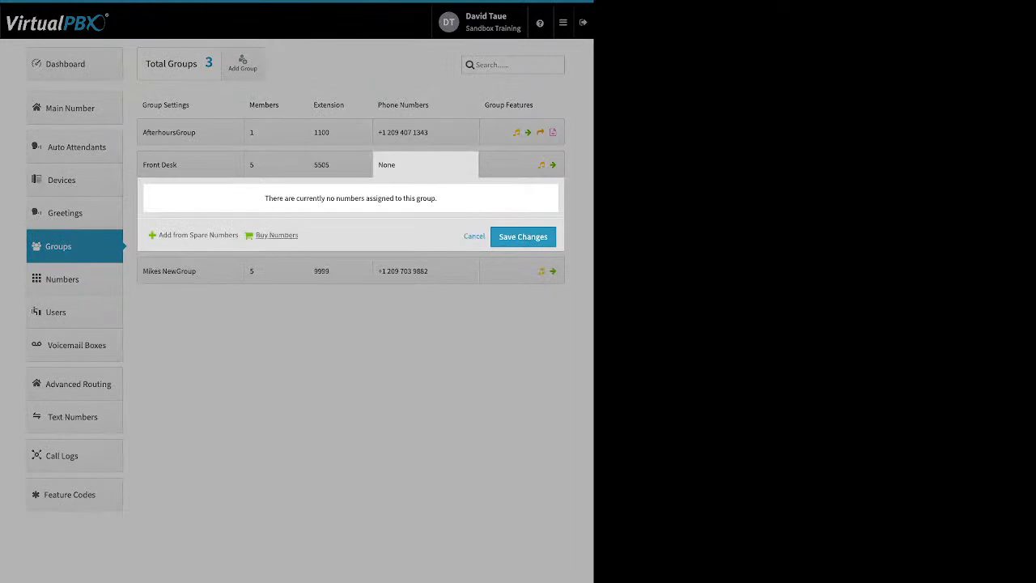
left_click(426, 132)
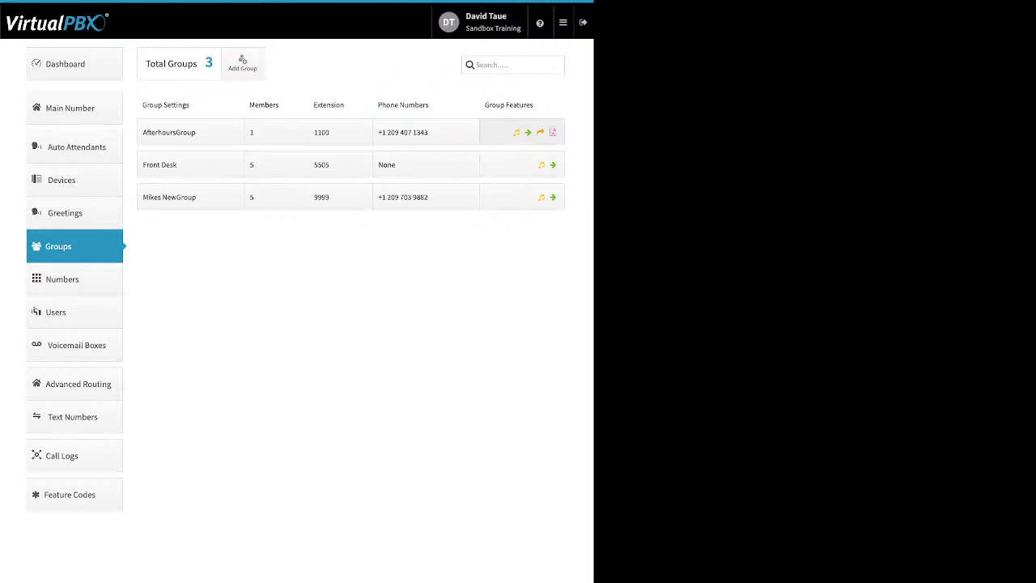
Step: Open AfterhoursGroup's features, examine the Group Ringback Settings and Ringback media choice, and cancel without saving
left_click(522, 132)
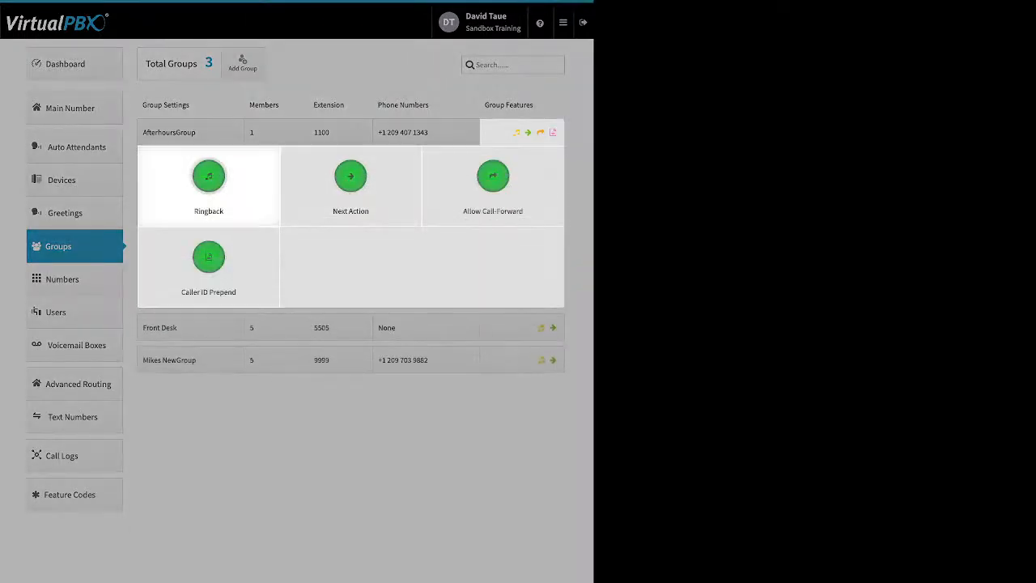
left_click(208, 182)
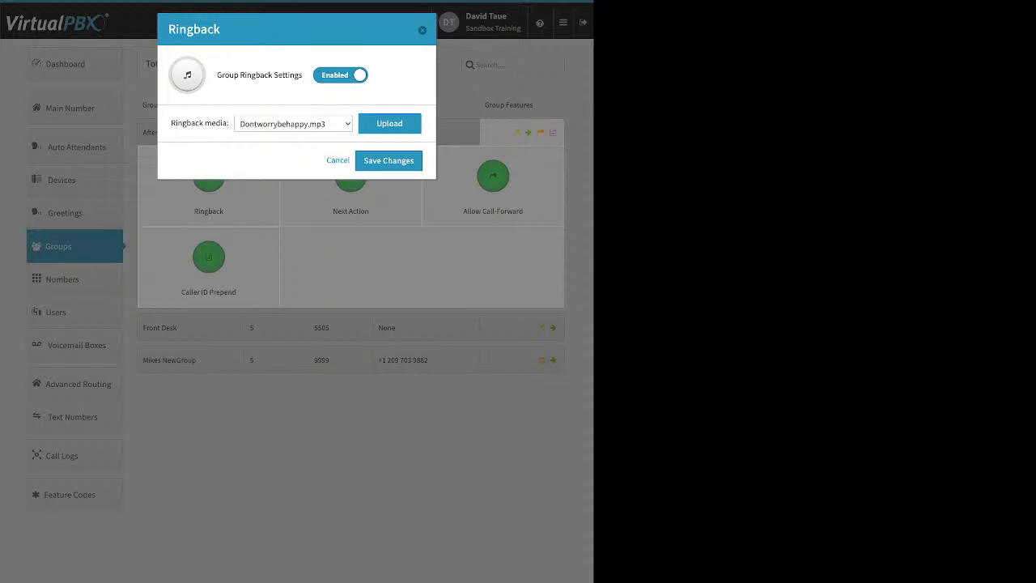
left_click_drag(234, 75, 299, 75)
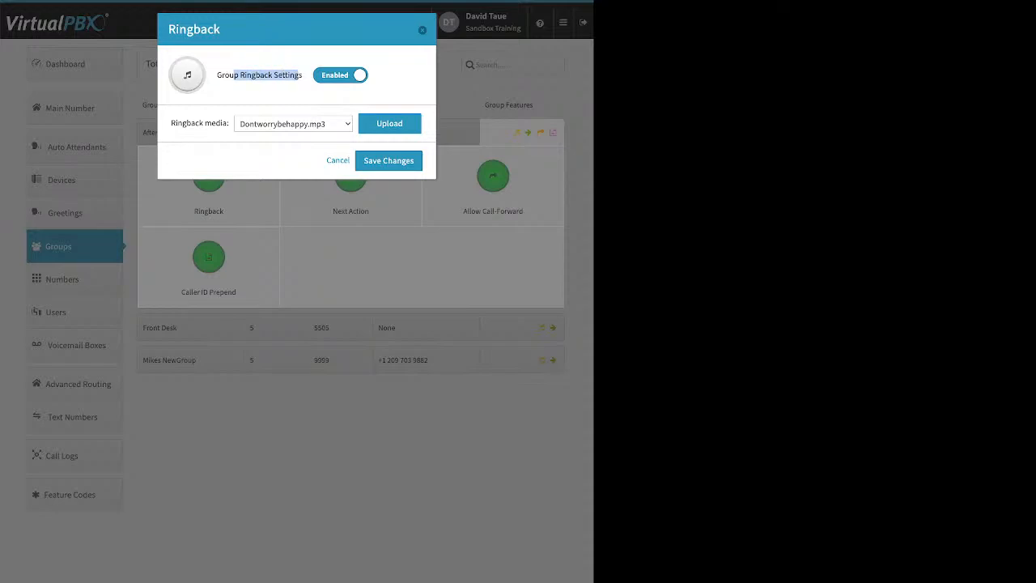
left_click(299, 75)
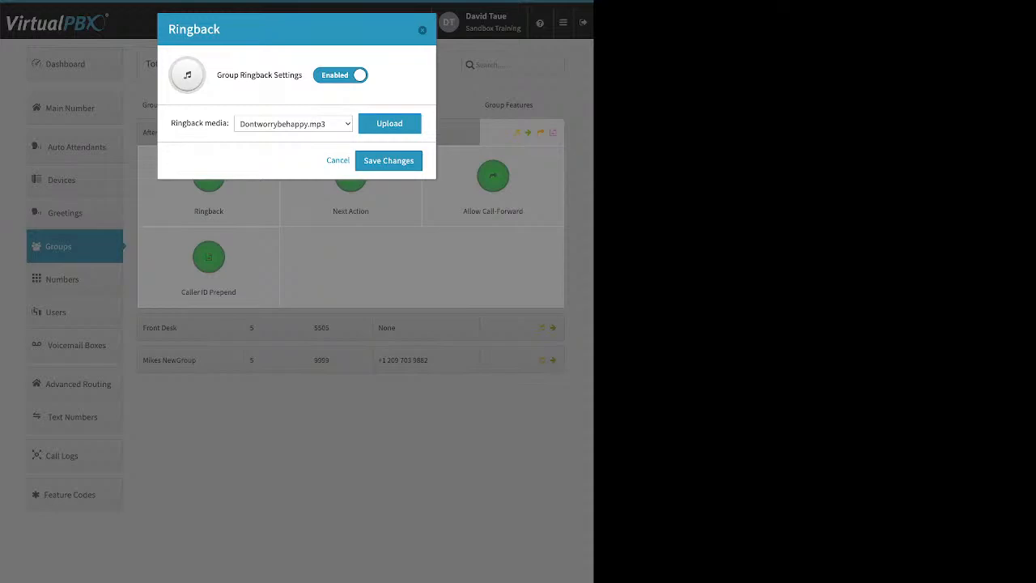
left_click(337, 161)
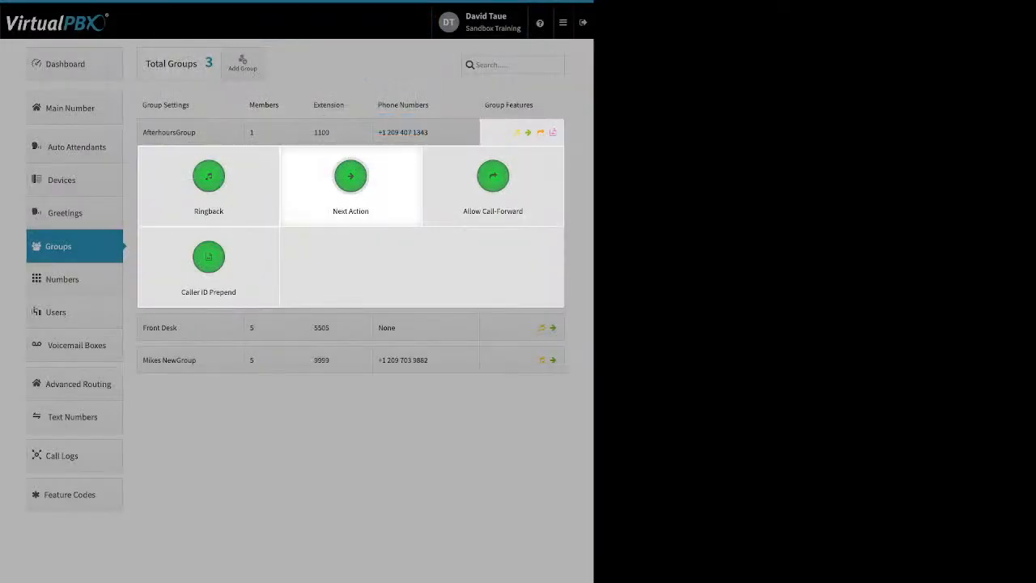
Step: Examine AfterhoursGroup's Next Action setting and its forwarding destinations for unanswered calls, and close it without saving
left_click(350, 178)
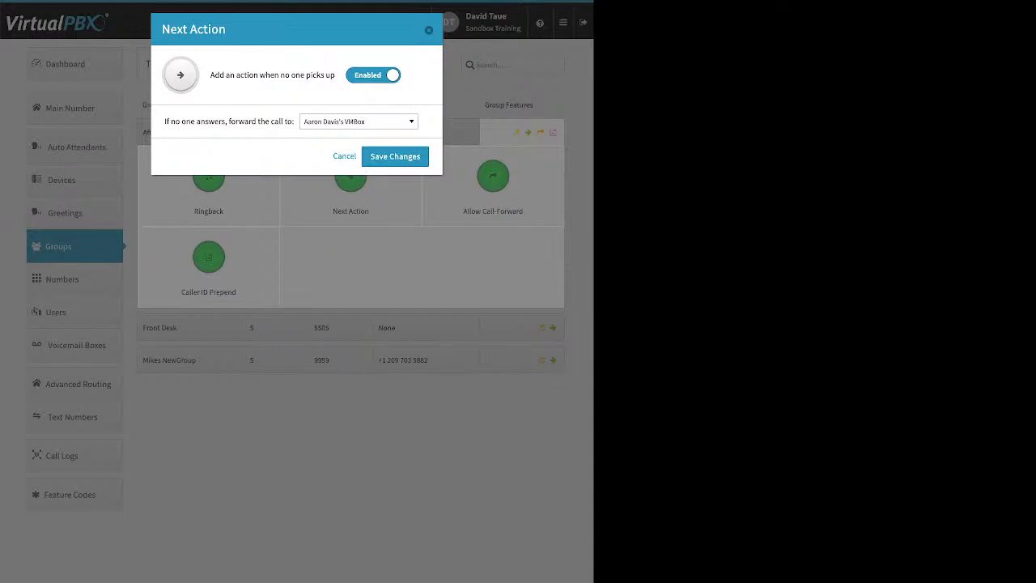
left_click_drag(164, 122, 293, 121)
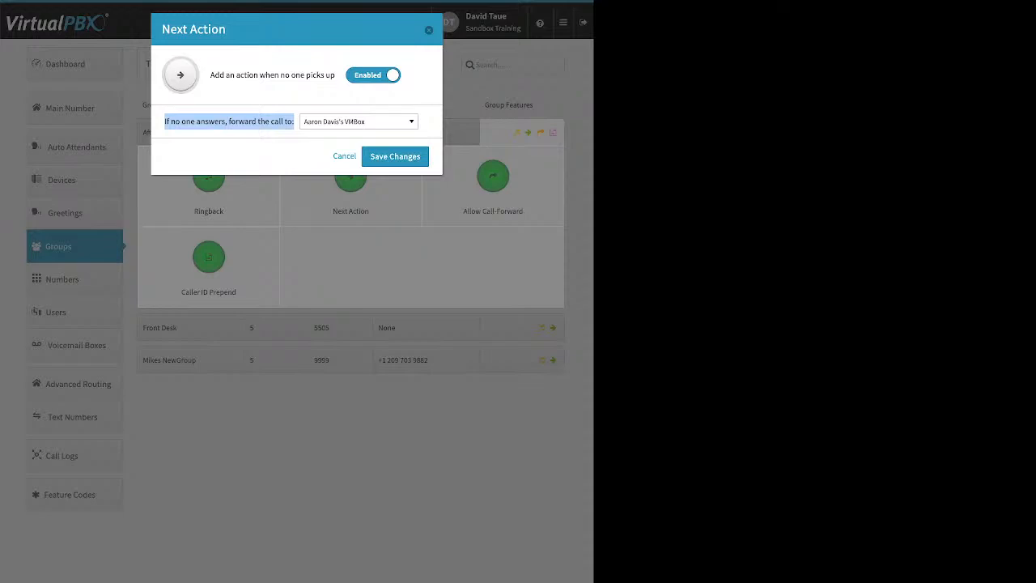
left_click(359, 122)
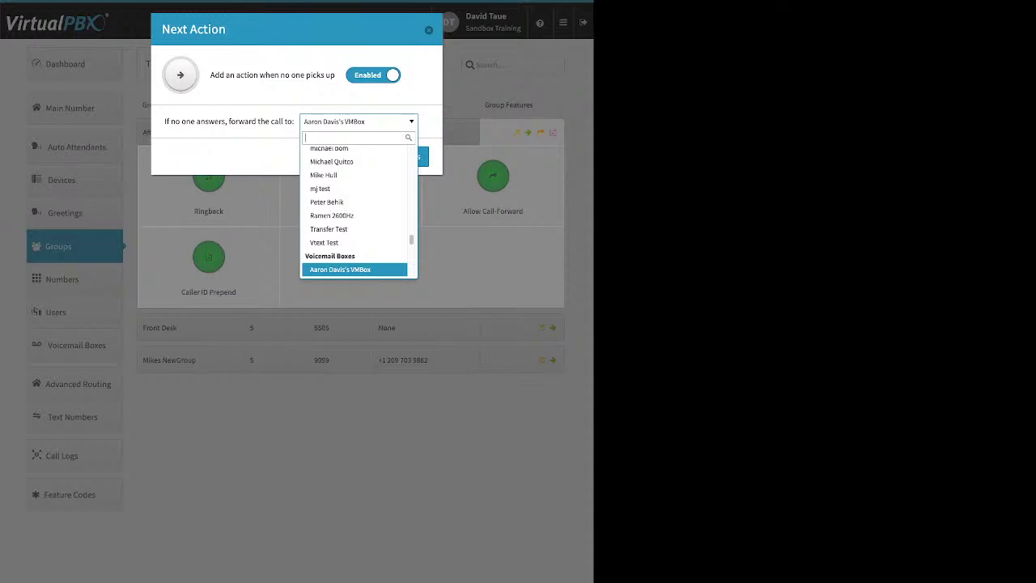
left_click(359, 122)
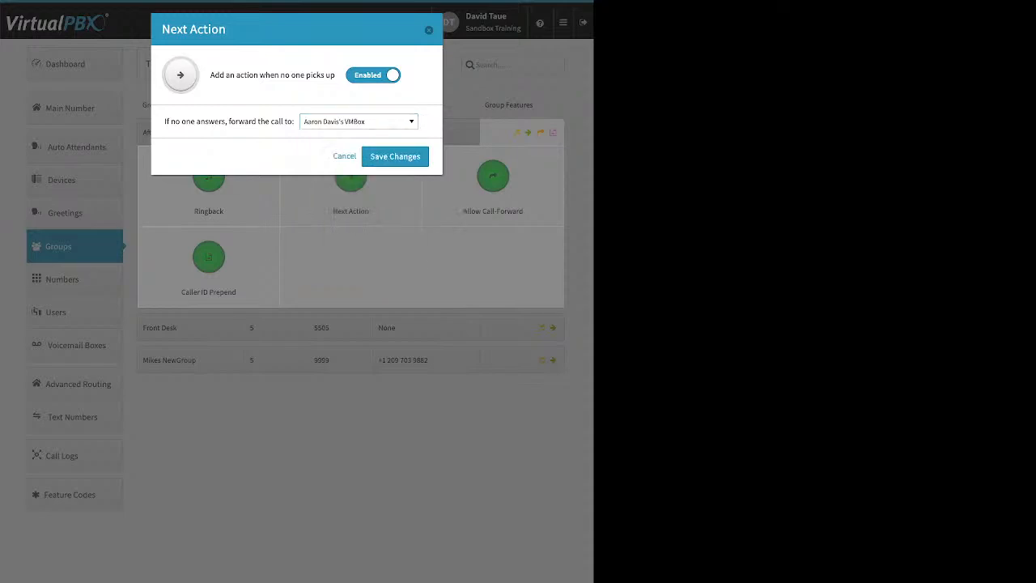
left_click(429, 30)
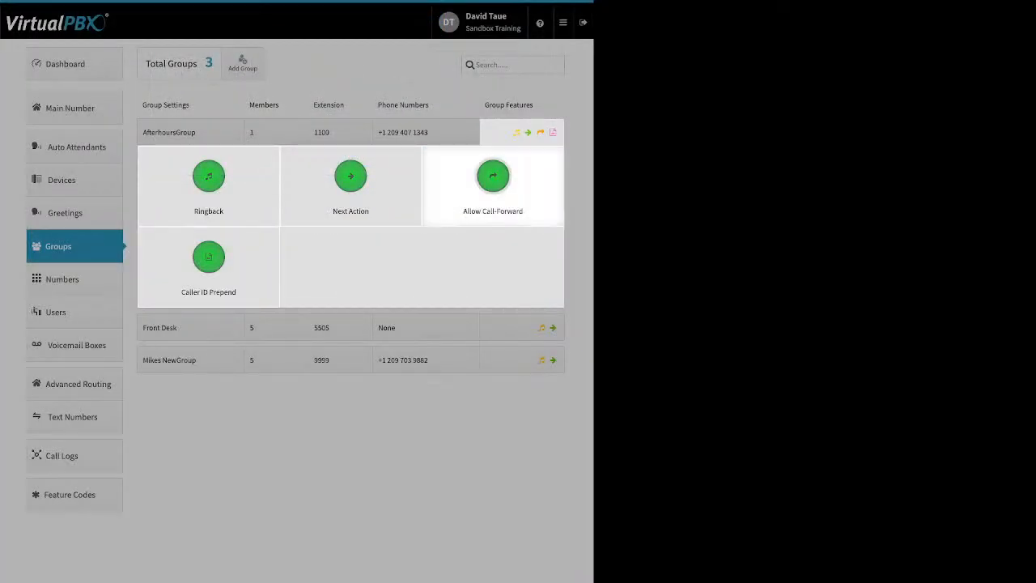
Step: Review AfterhoursGroup's Allow Call-Forward and Caller ID Prepend settings, including the name and number prefixes, and close the group's features without saving
left_click(493, 176)
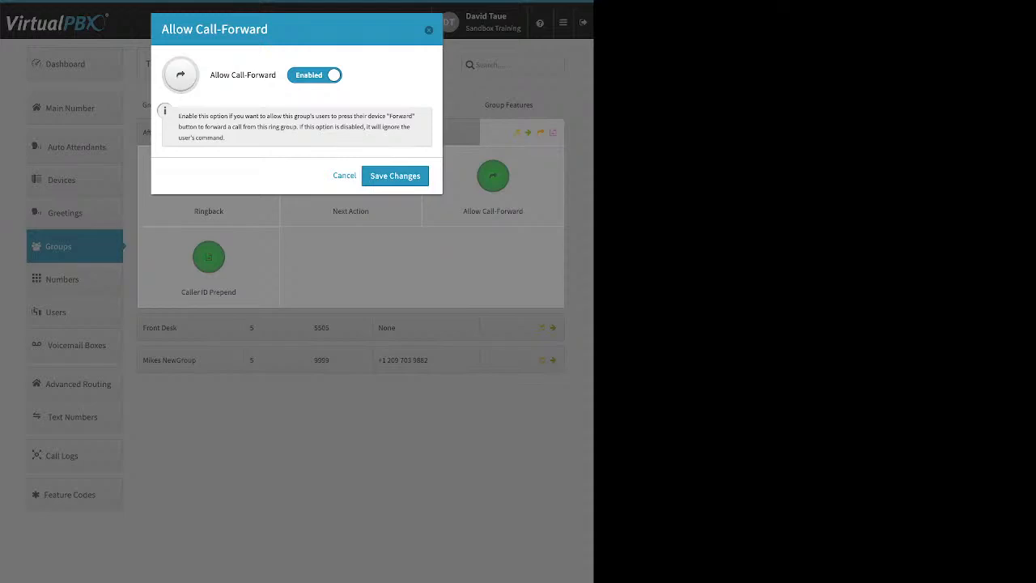
key("Escape")
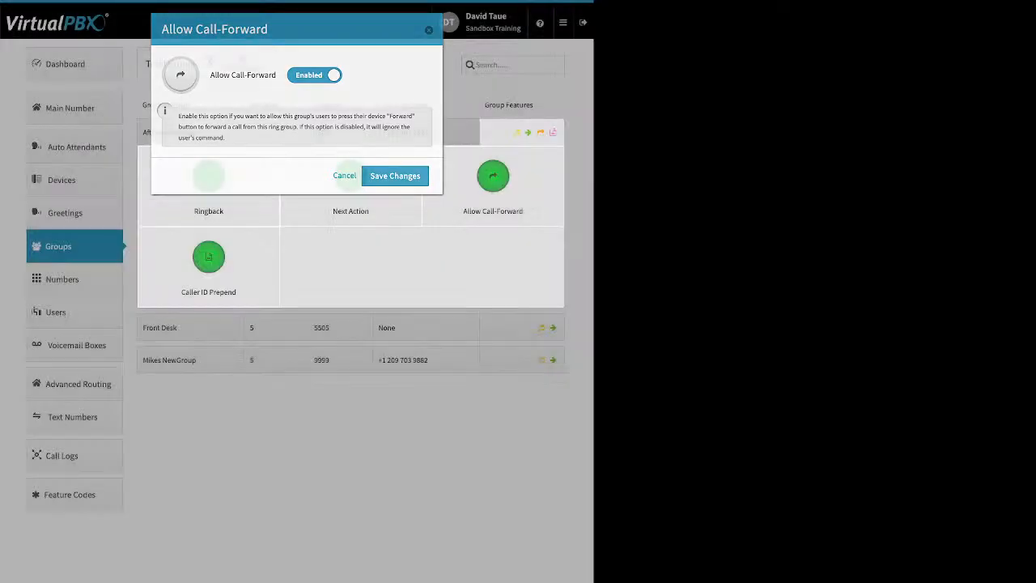
left_click(208, 259)
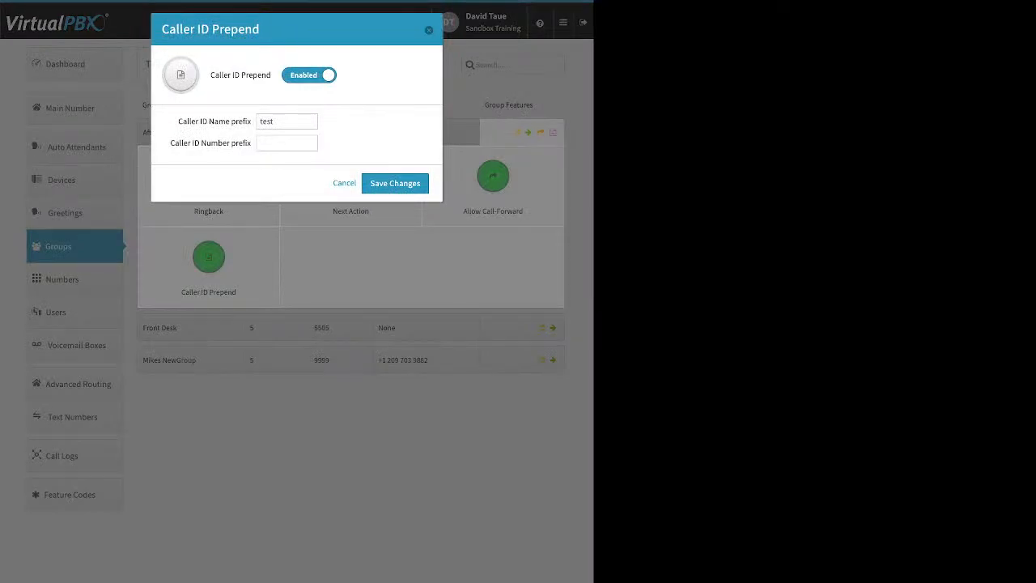
left_click_drag(178, 122, 231, 122)
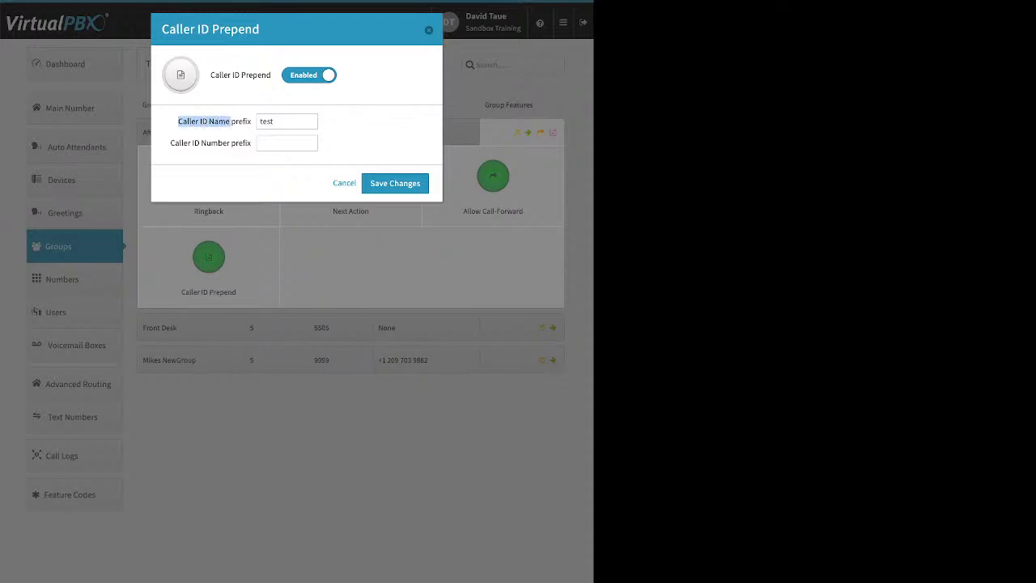
left_click_drag(170, 143, 229, 143)
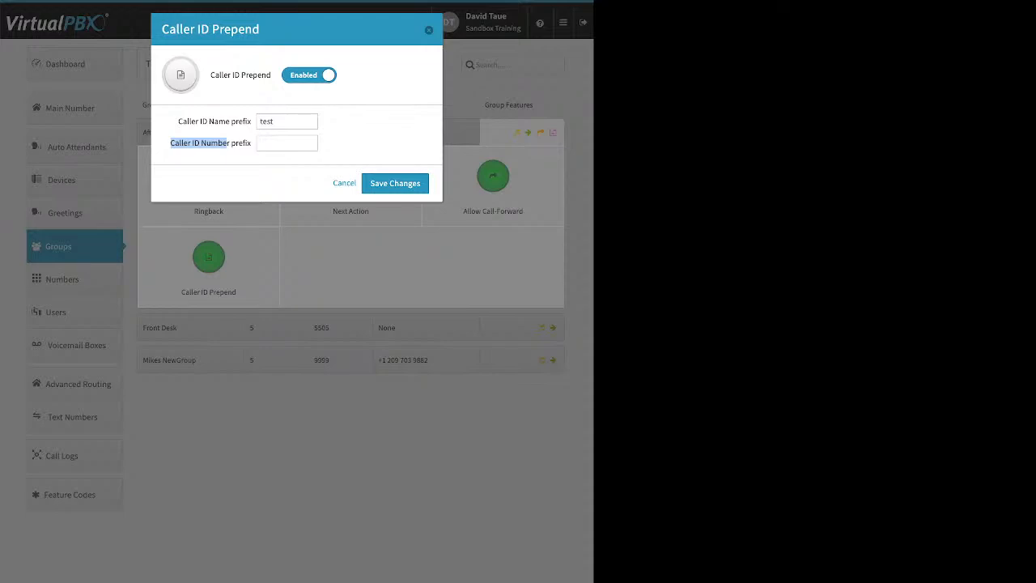
key("Escape")
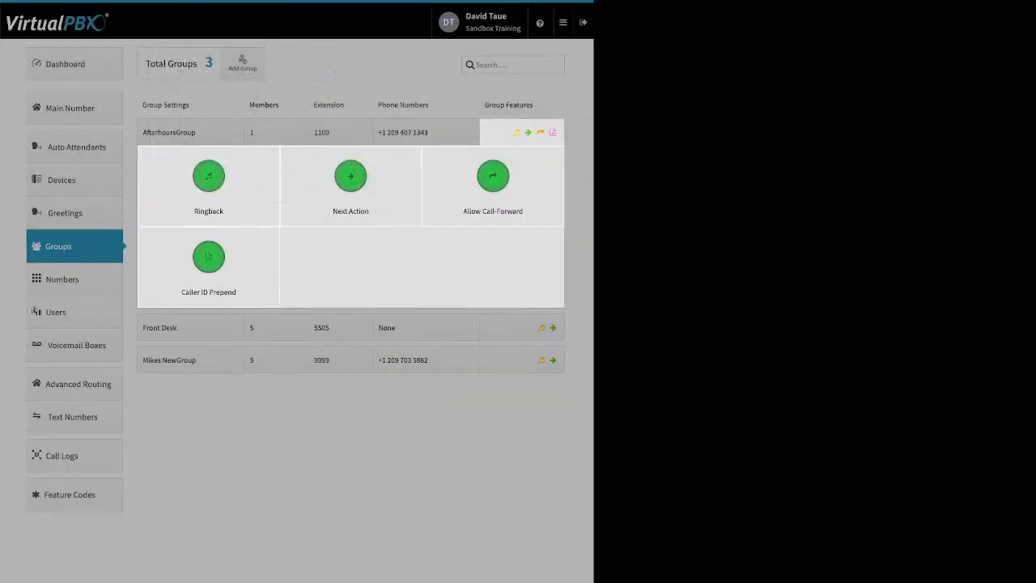
key("Escape")
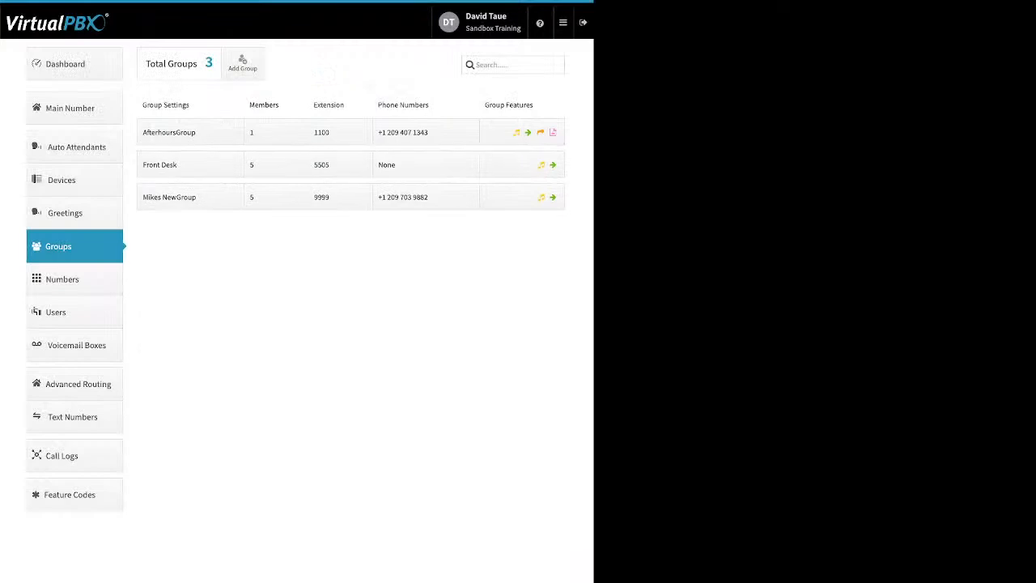
Step: Show the account's numbers in use and review the options available for the first number assigned to Callflows
left_click(75, 279)
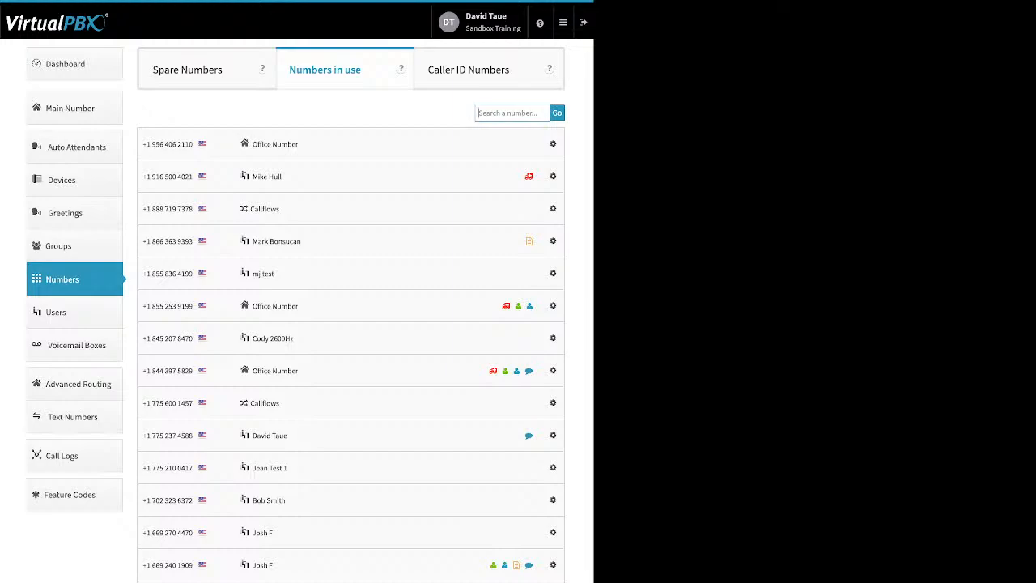
left_click(553, 208)
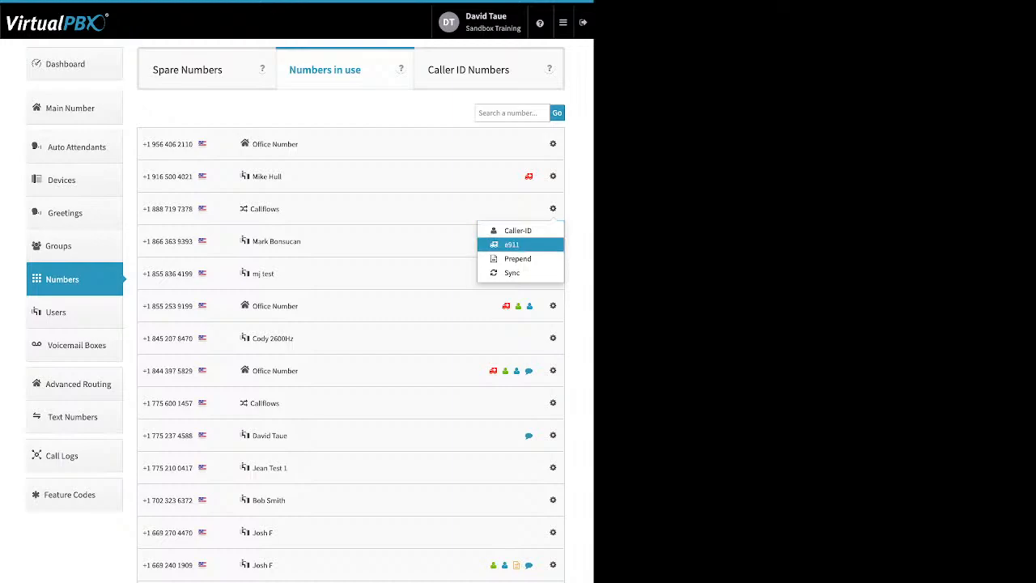
left_click(553, 208)
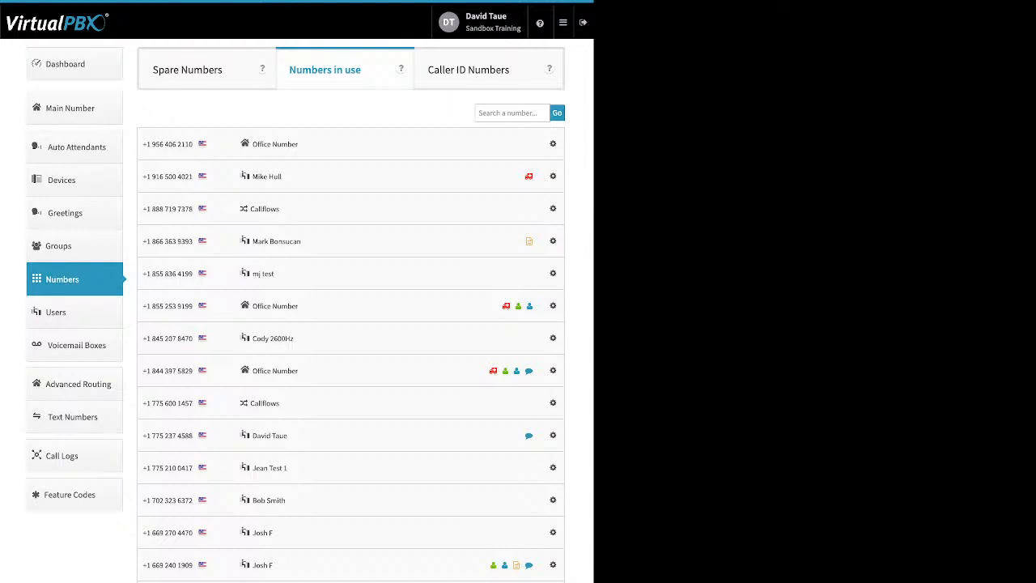
Step: Delete the first two numbers in the Spare Numbers list and dismiss the deletion recap
left_click(187, 69)
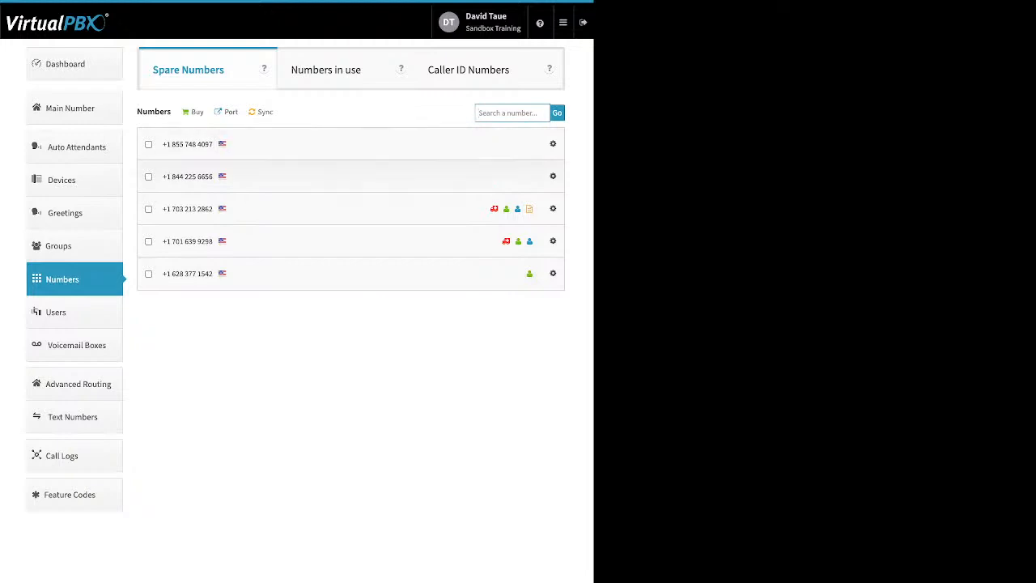
left_click(148, 176)
left_click(148, 144)
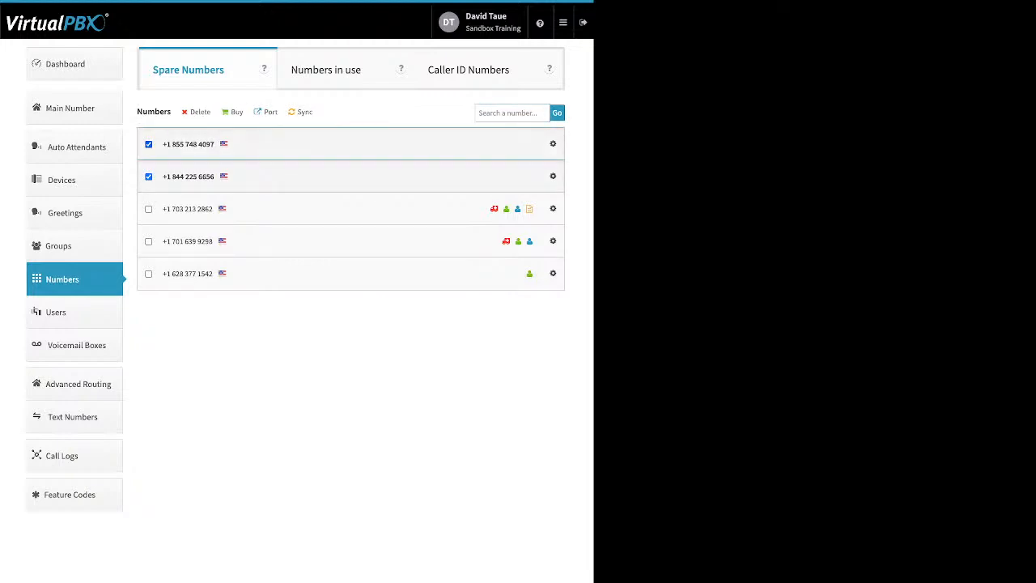
left_click_drag(136, 112, 210, 112)
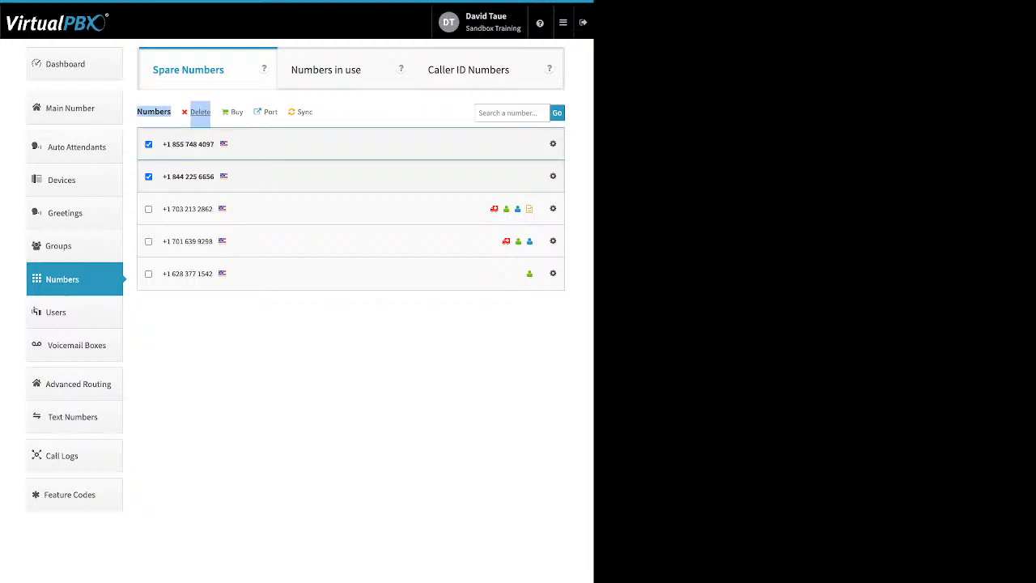
left_click(200, 111)
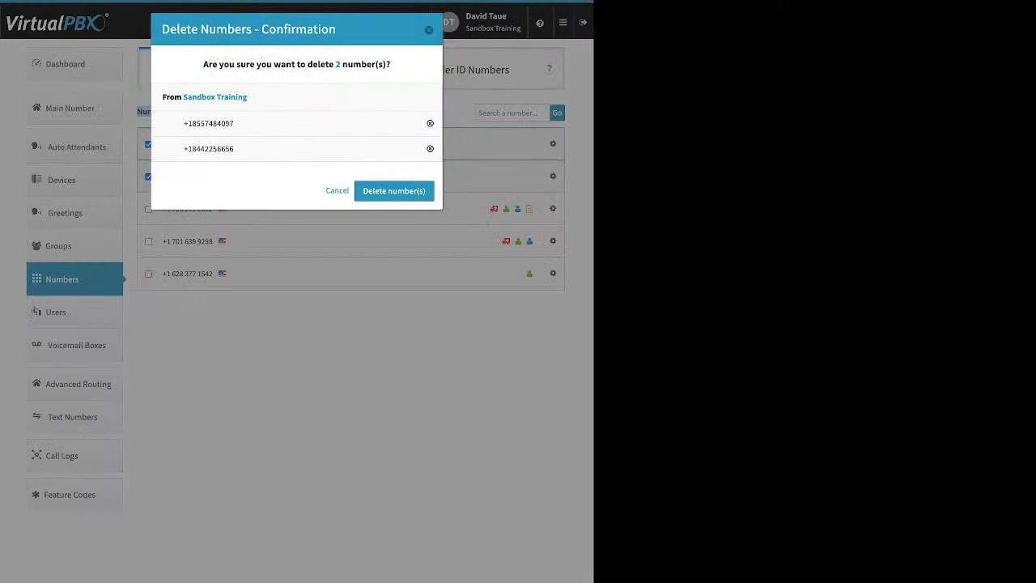
left_click(394, 191)
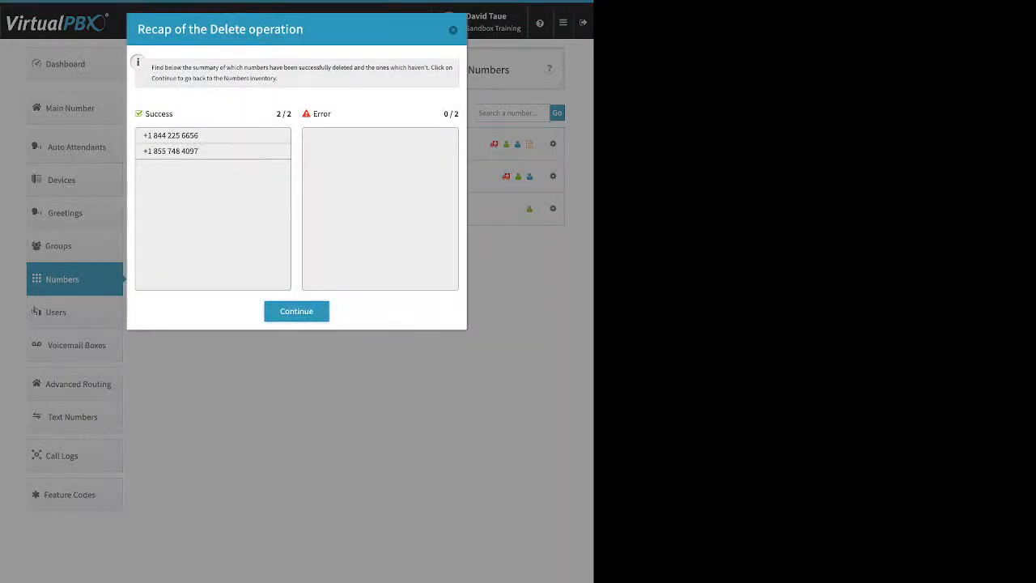
left_click(297, 311)
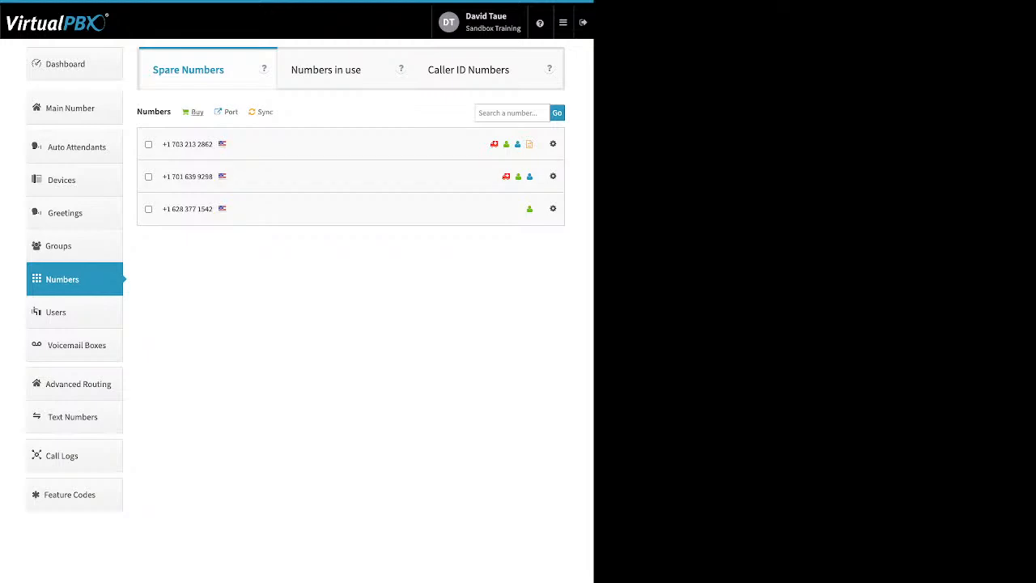
Step: Review the number types offered for purchase, and briefly select and deselect the last spare number
left_click(196, 112)
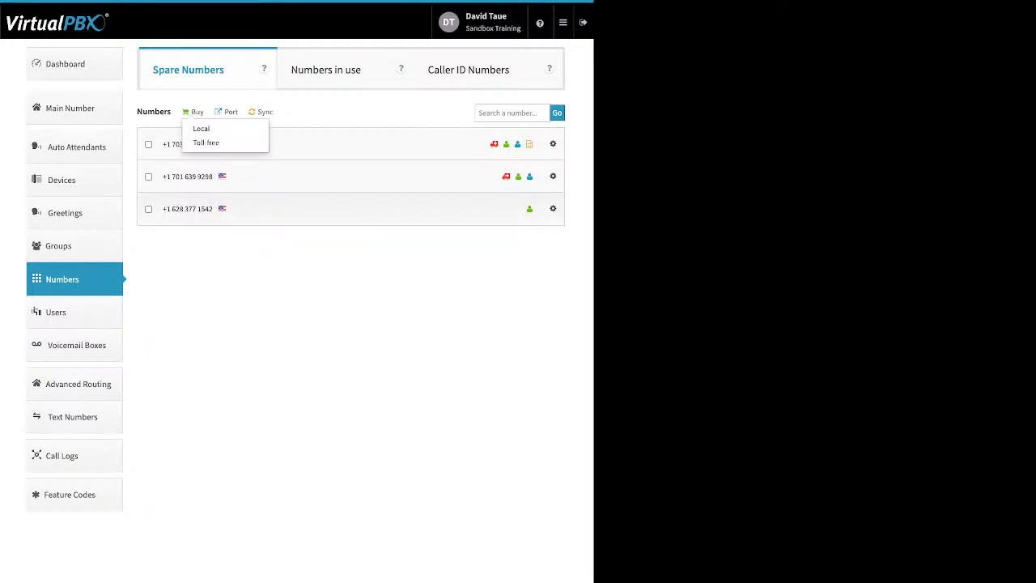
left_click(148, 209)
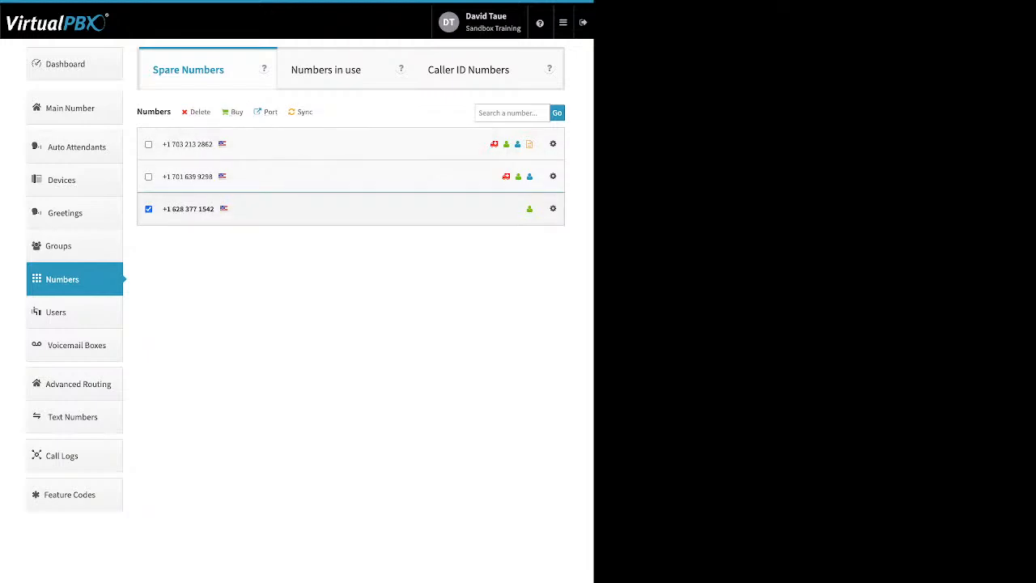
left_click(148, 209)
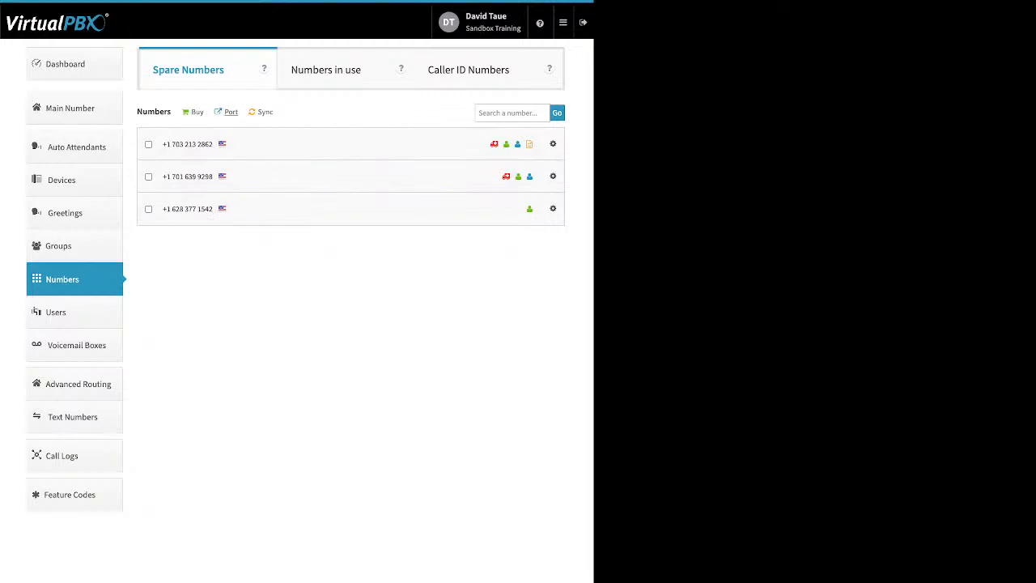
Step: Start a new port request named "test" for U.S. Local Numbers and continue to the ownership verification
left_click(230, 112)
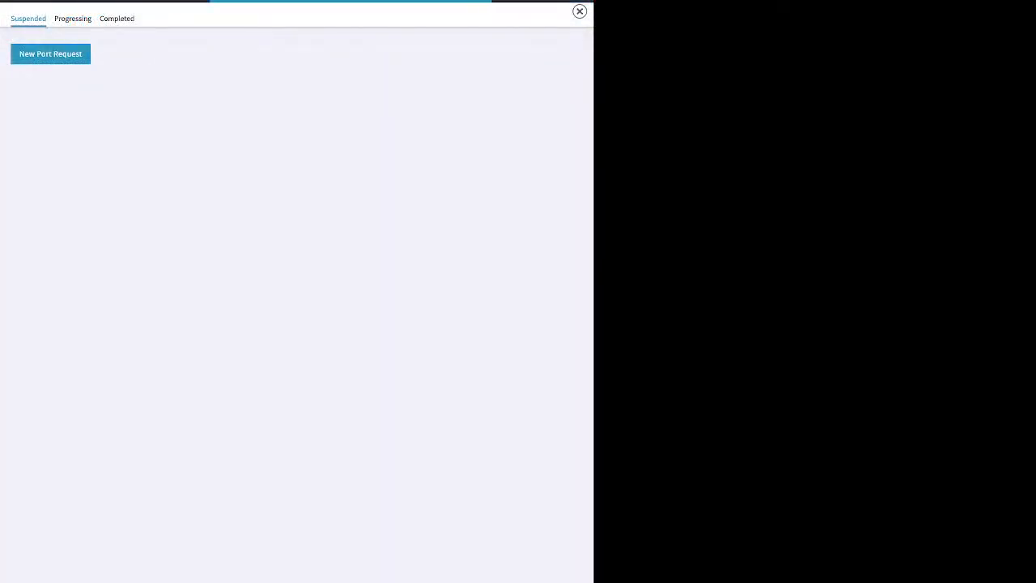
left_click(296, 208)
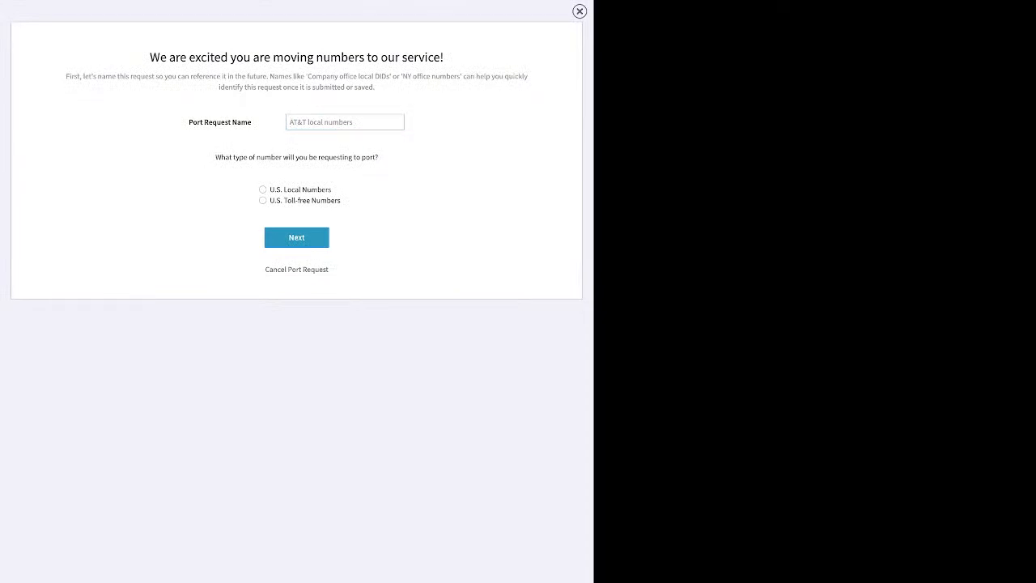
left_click(264, 189)
left_click(296, 237)
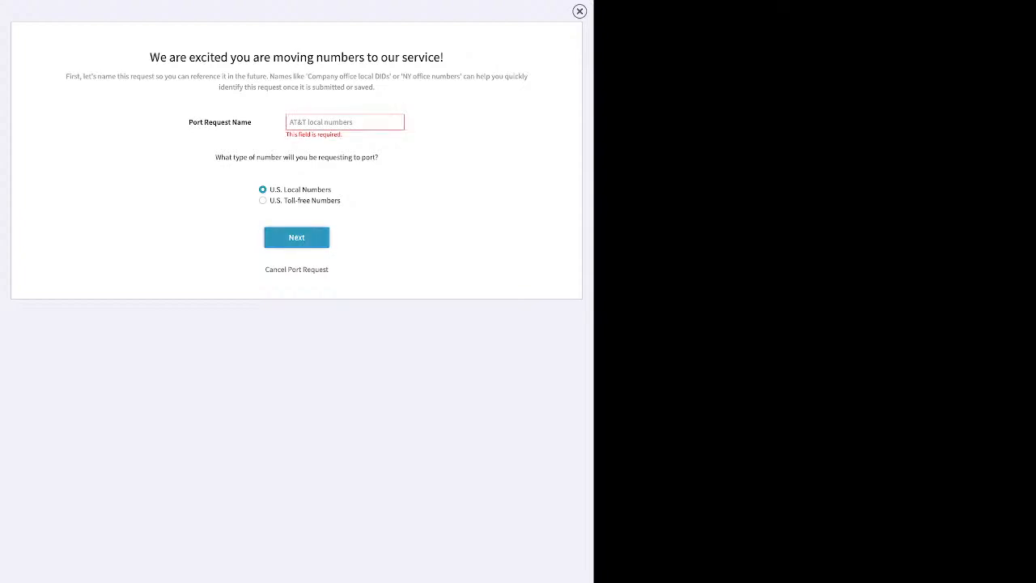
type("test")
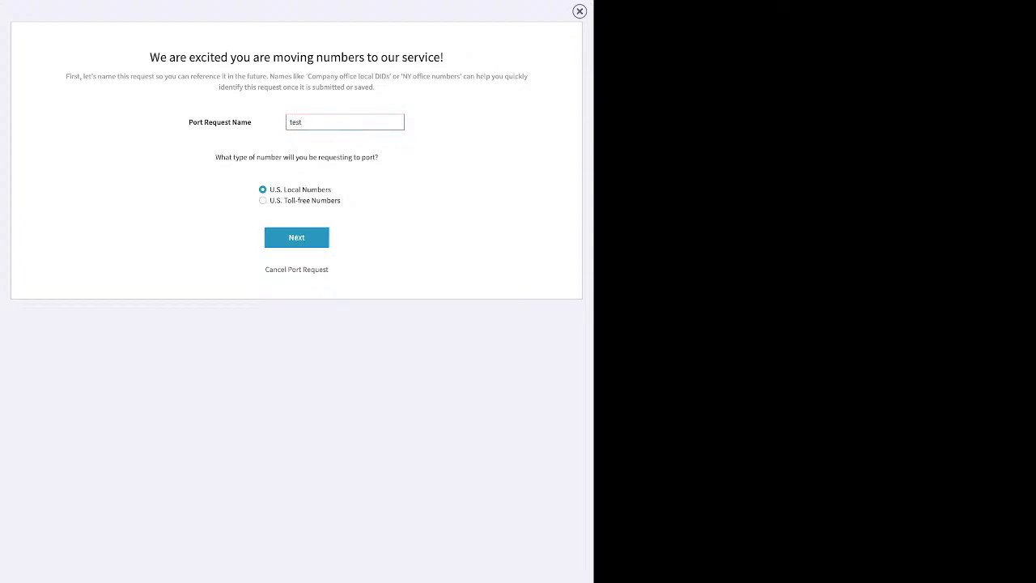
left_click(296, 238)
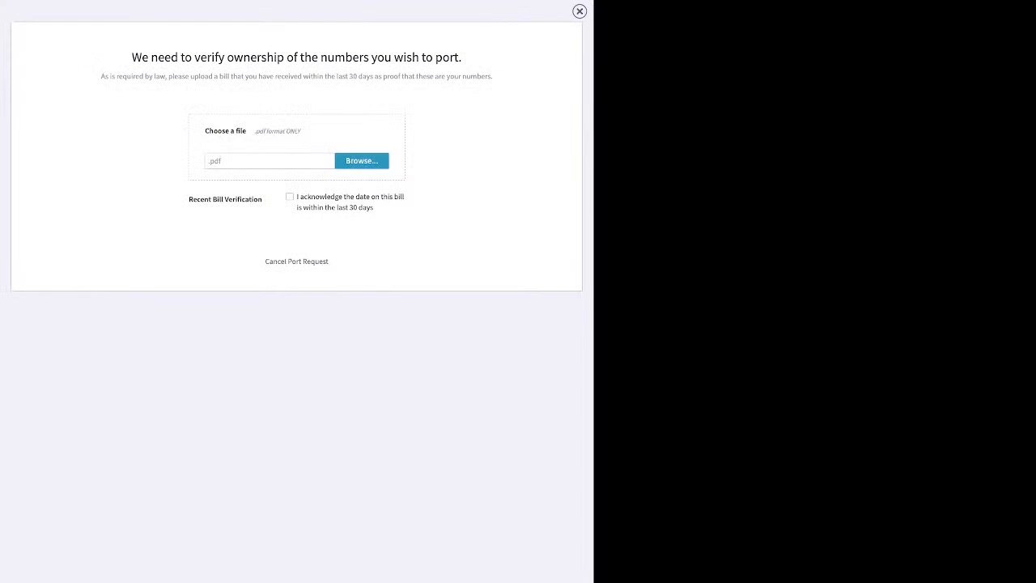
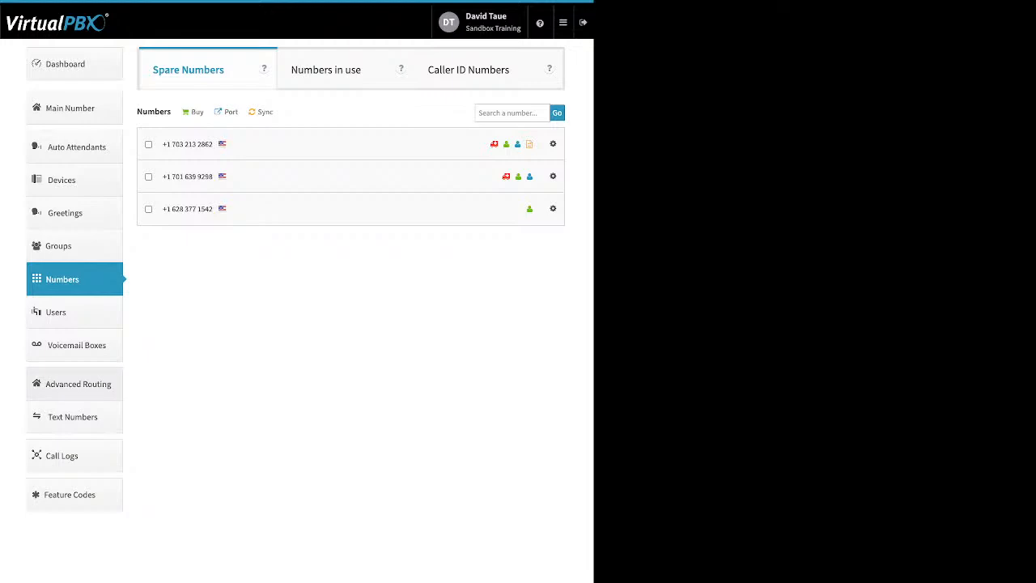
Step: Open the user list and review the login email and password fields for a new user
left_click(74, 312)
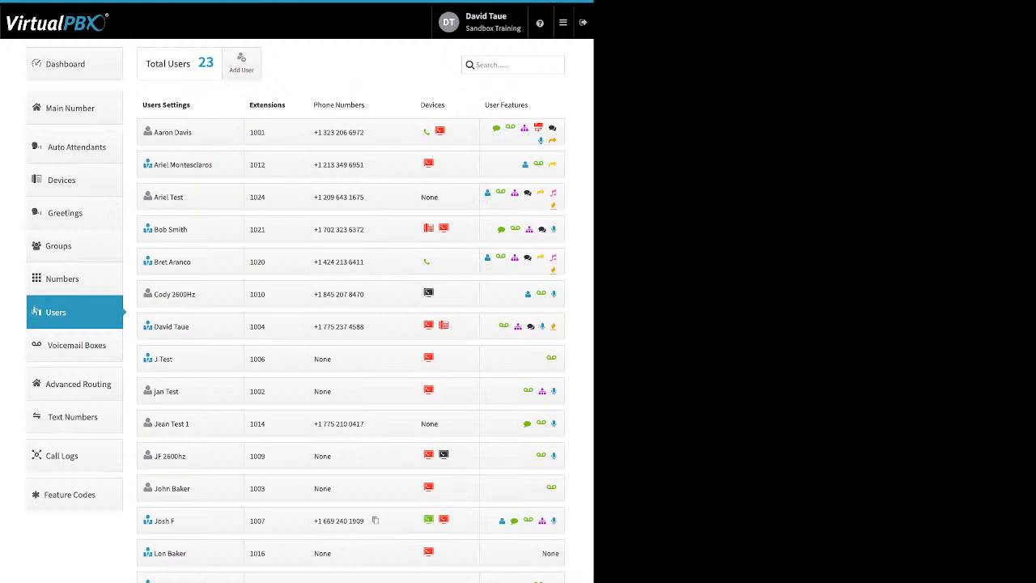
left_click(242, 63)
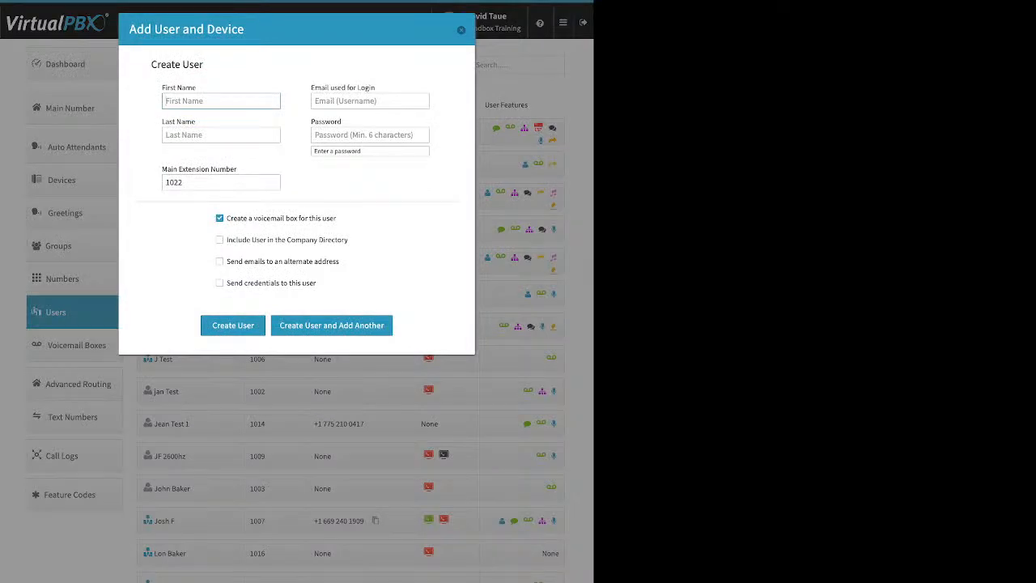
left_click_drag(375, 88, 312, 88)
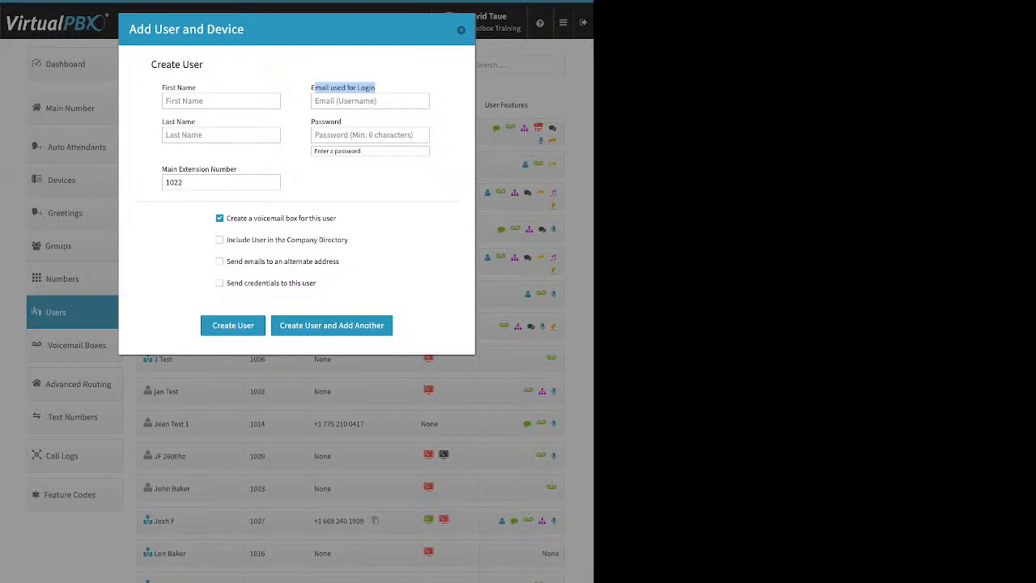
left_click(370, 135)
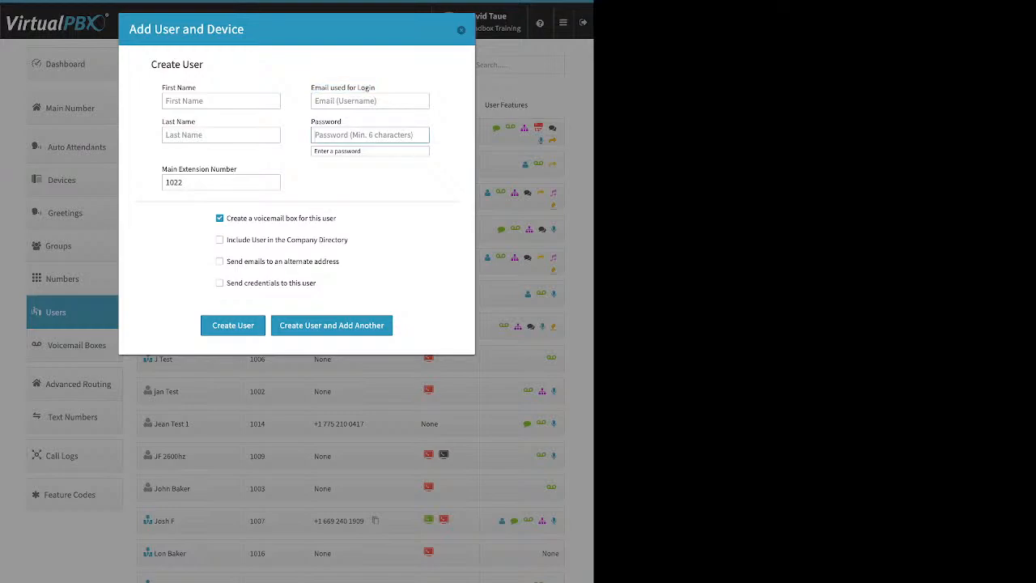
key("Tab")
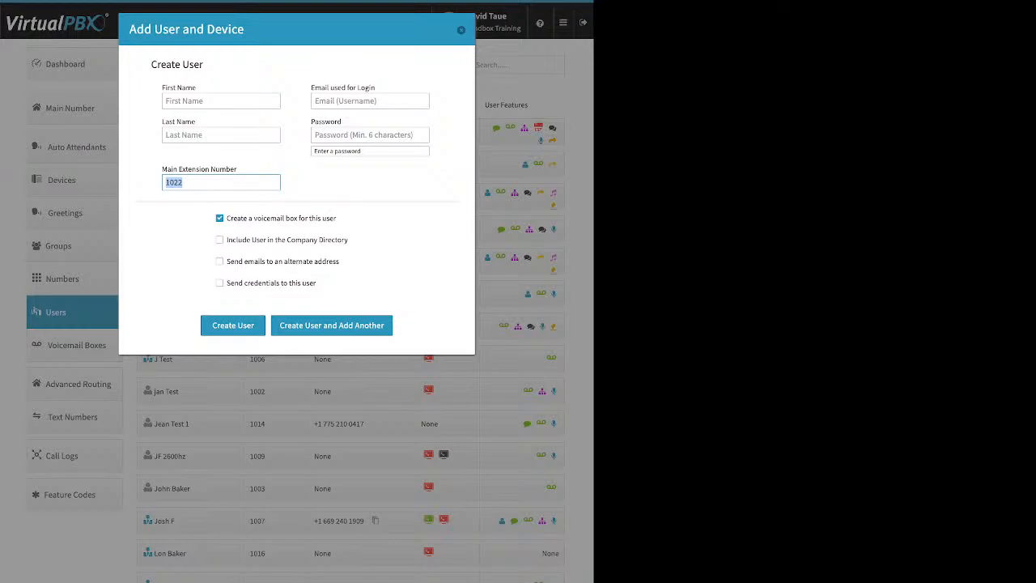
Step: Set the new user's main extension number to 7000 and review the voicemail box and company directory options
type("7000")
left_click_drag(337, 218, 241, 217)
left_click_drag(226, 240, 349, 241)
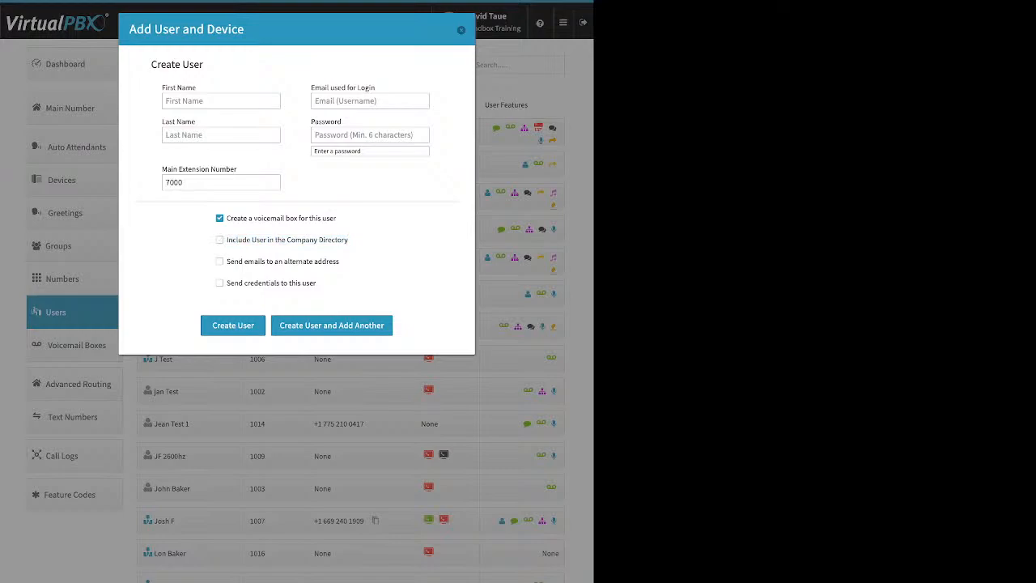
Step: Show the alternate email address option for the new user and its notification e-mail field, and turn the option off again
left_click_drag(339, 262, 226, 262)
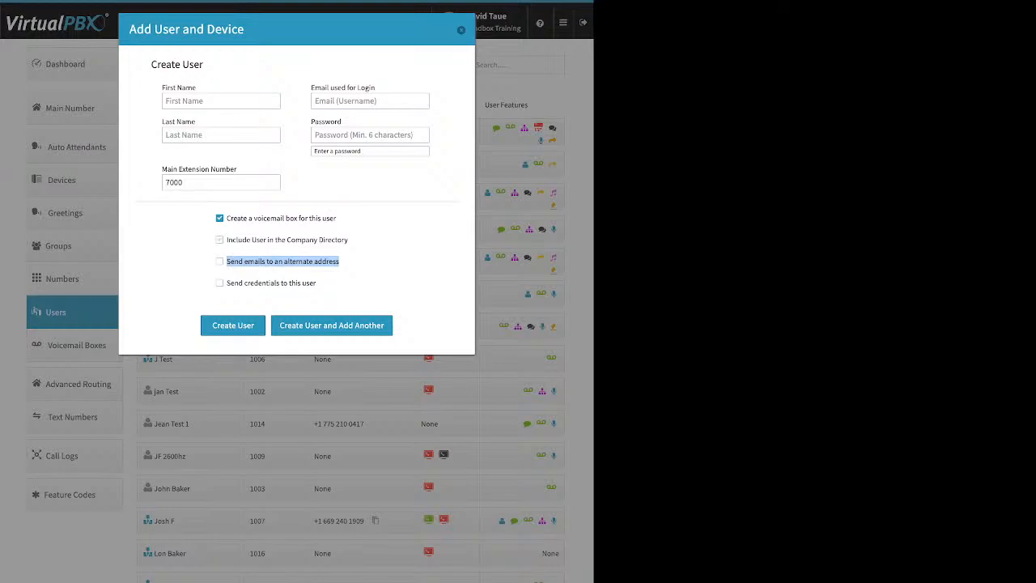
left_click(219, 261)
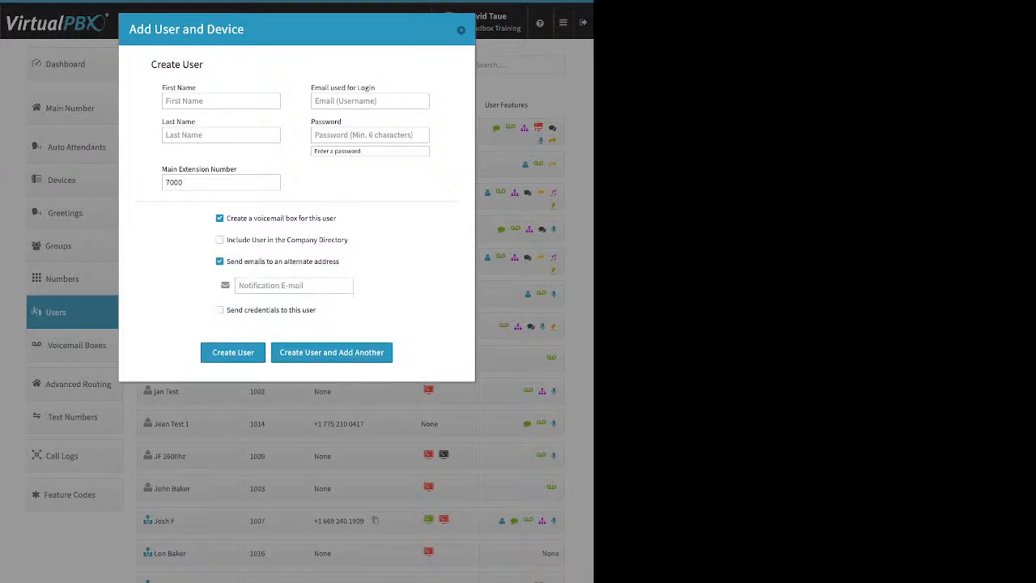
left_click_drag(227, 261, 339, 262)
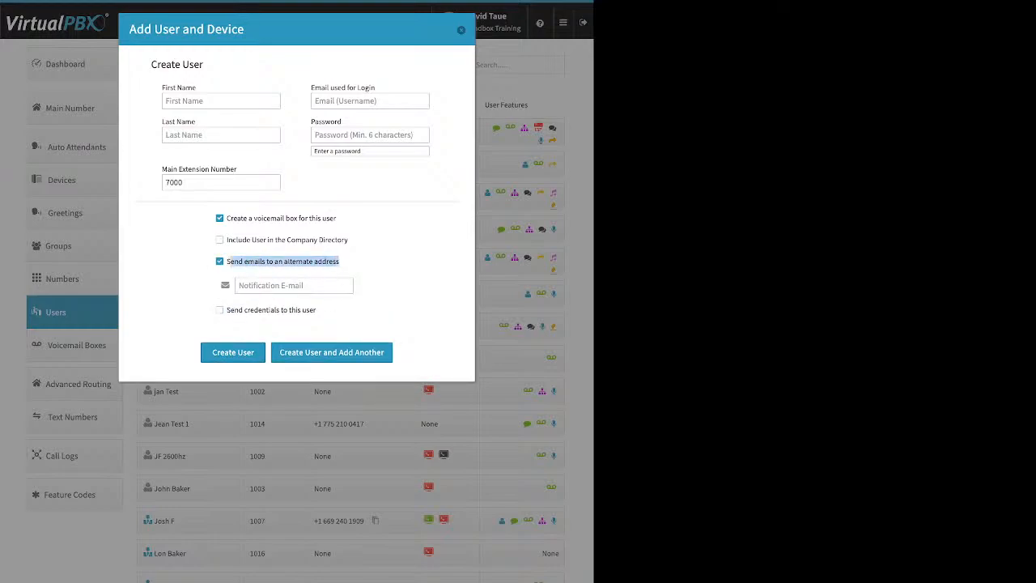
left_click(294, 286)
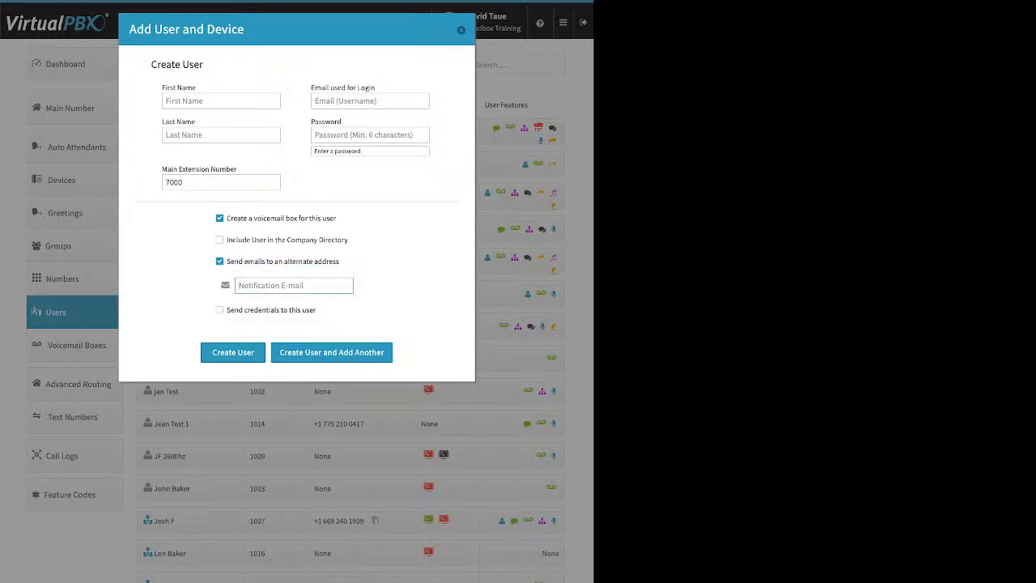
left_click(219, 261)
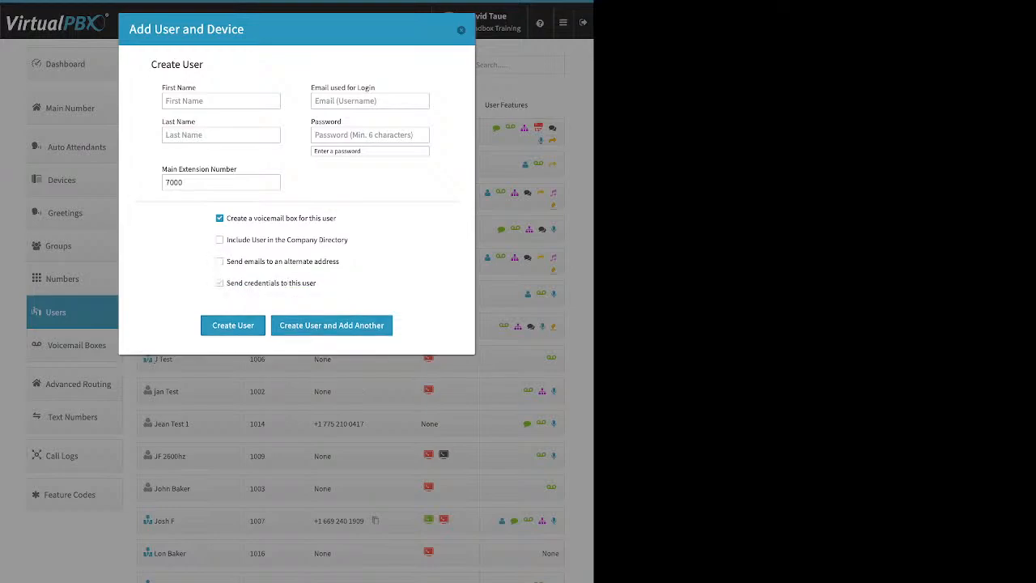
Step: Enable sending credentials to the new user and close the form without creating the user
left_click_drag(226, 283, 317, 284)
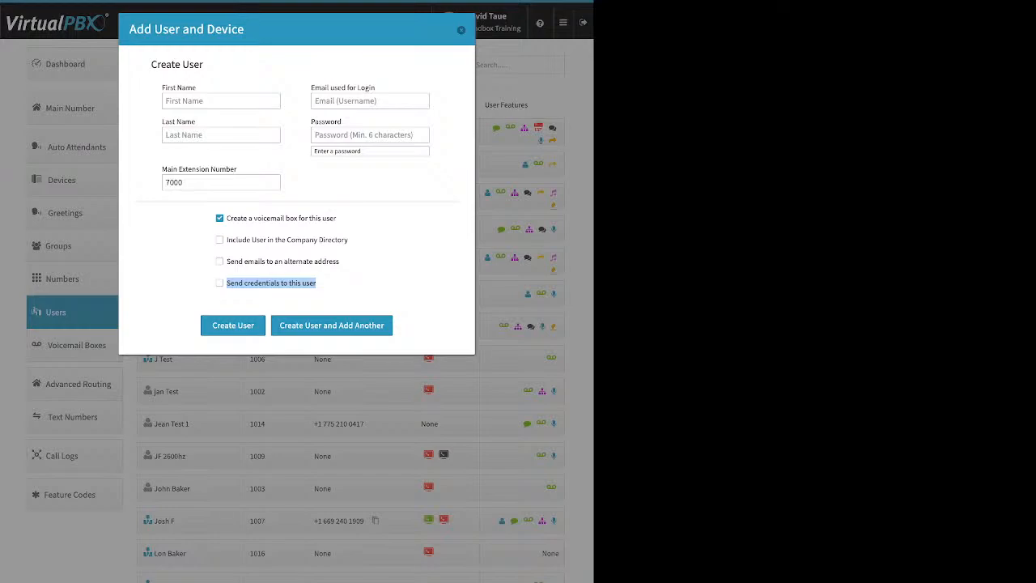
left_click(220, 283)
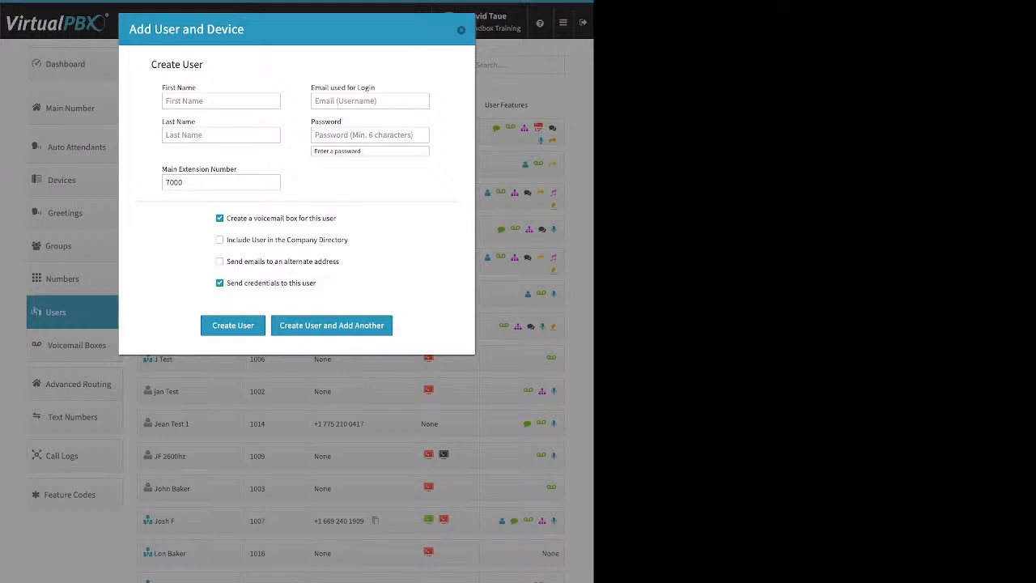
left_click(462, 30)
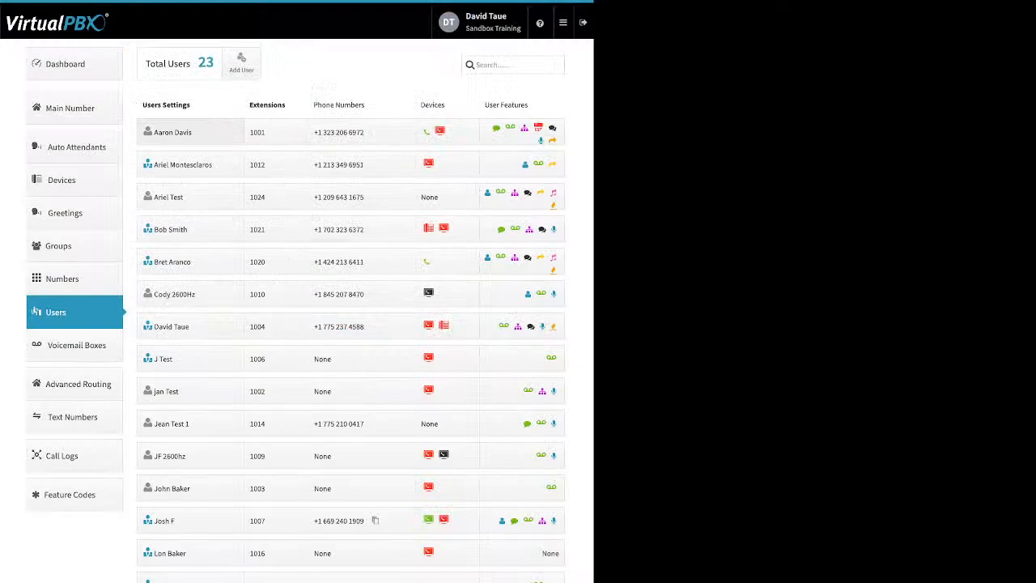
Step: Open the first user's settings and review the credentials and voicemail PIN update dialogs without saving
left_click(191, 132)
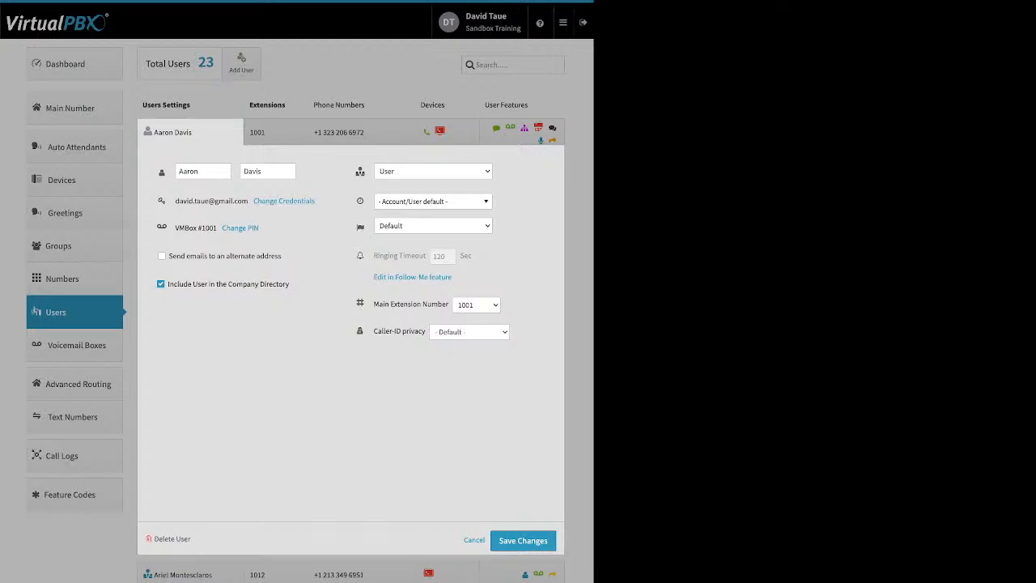
left_click_drag(316, 201, 259, 201)
left_click(259, 201)
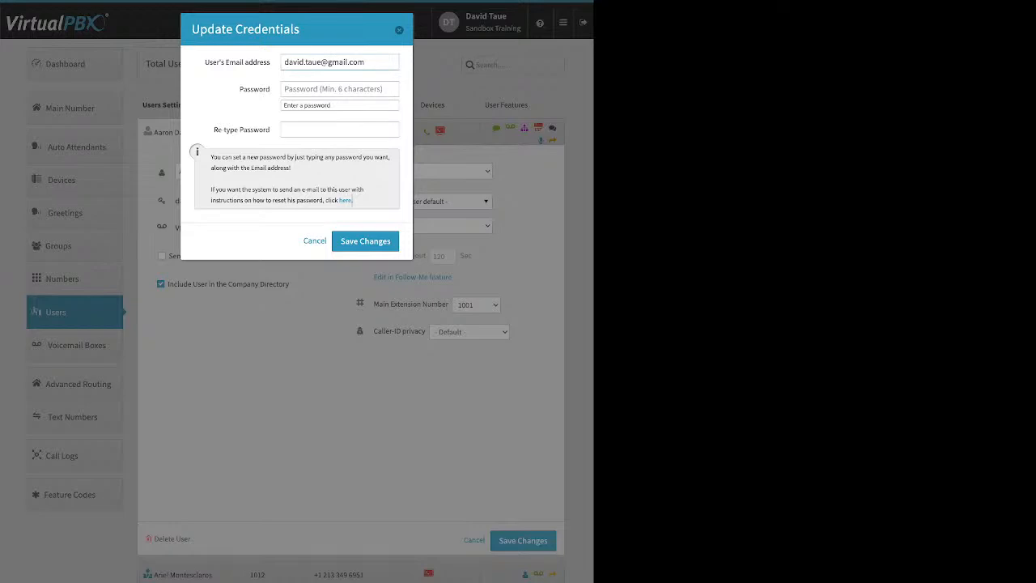
left_click_drag(354, 201, 340, 201)
key("Escape")
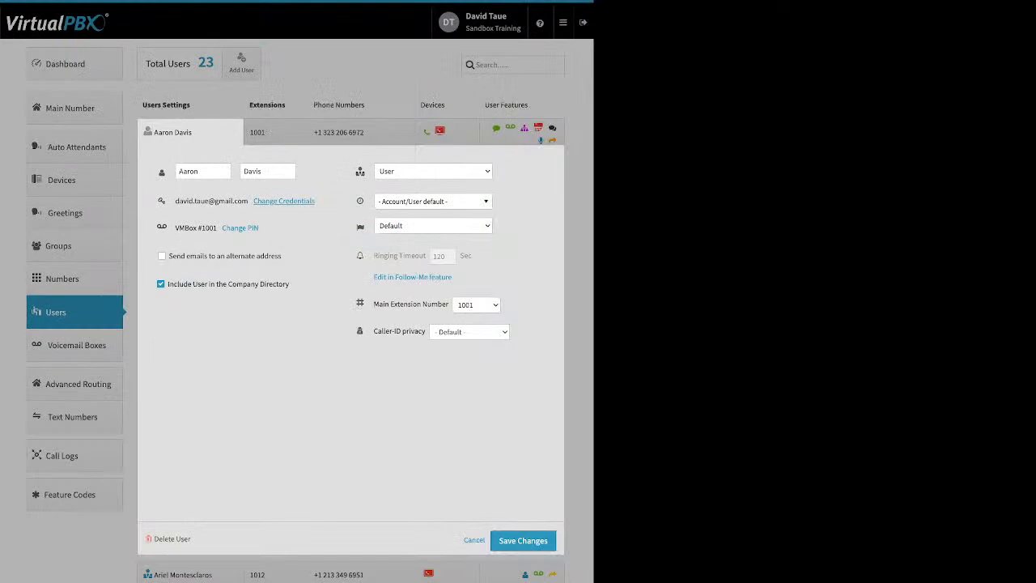
left_click_drag(259, 229, 216, 228)
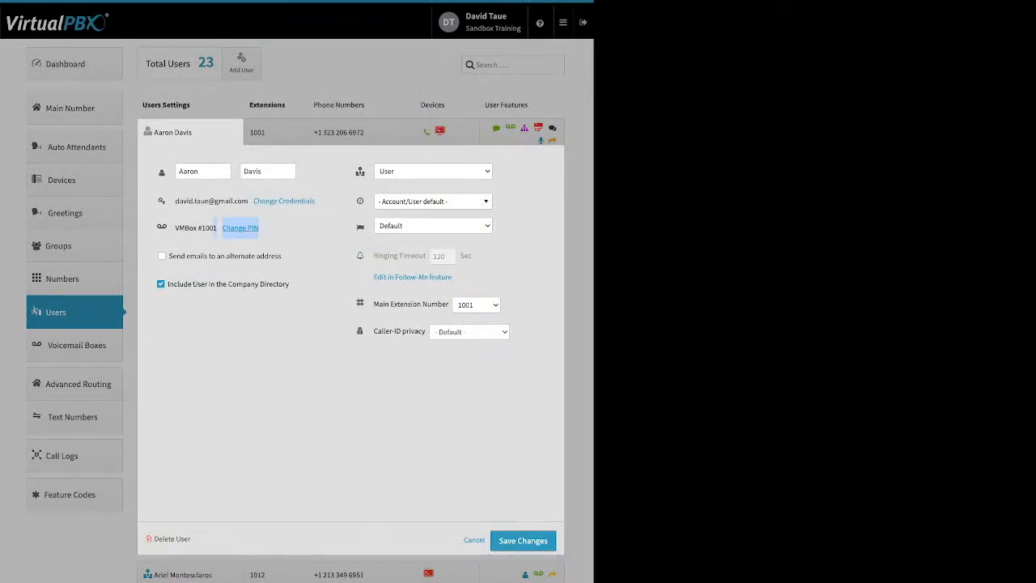
left_click(240, 227)
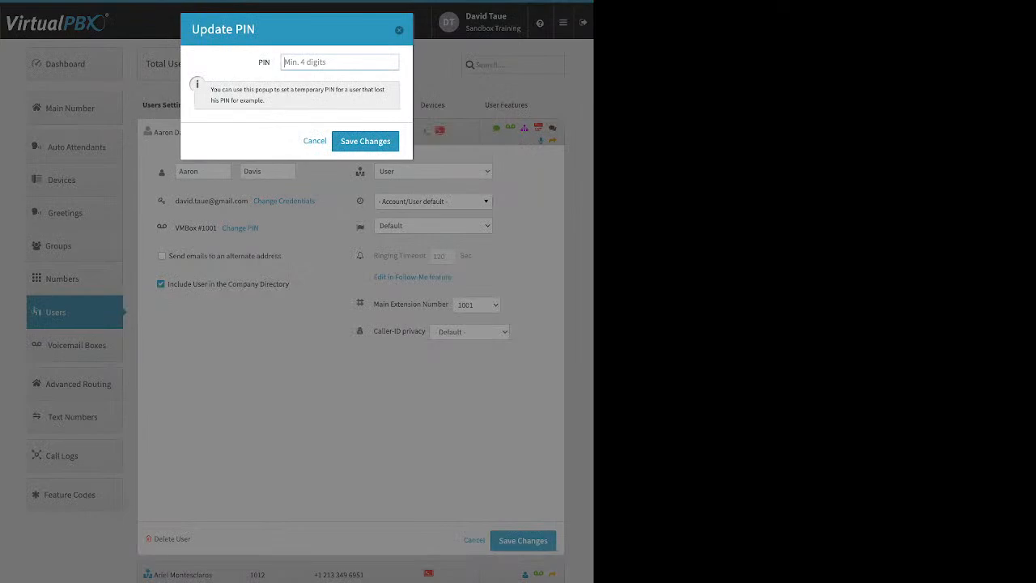
key("Escape")
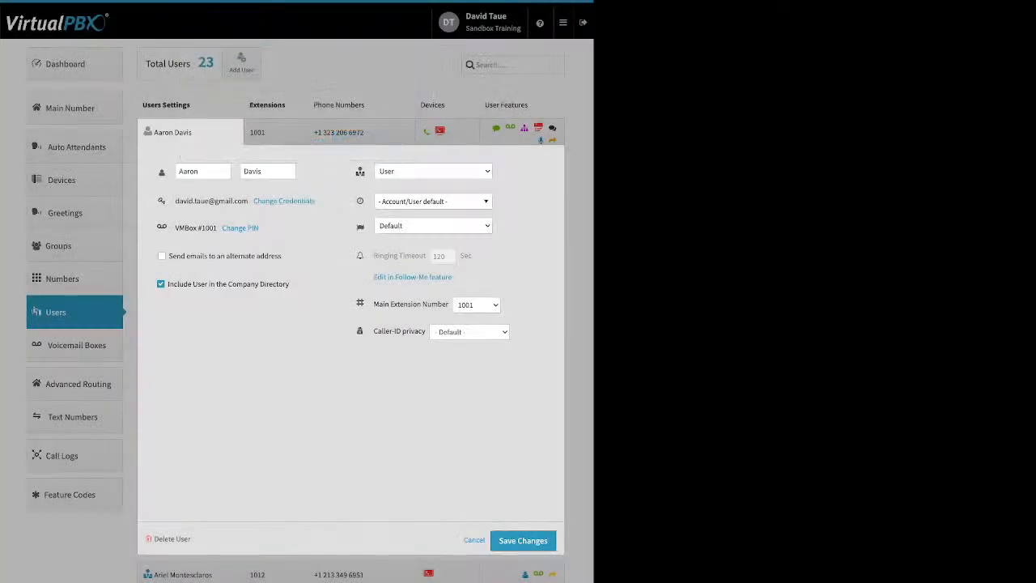
Step: Review the first user's alternate email, company directory, time zone and ringing timeout settings
left_click_drag(281, 255, 217, 255)
left_click_drag(289, 284, 217, 285)
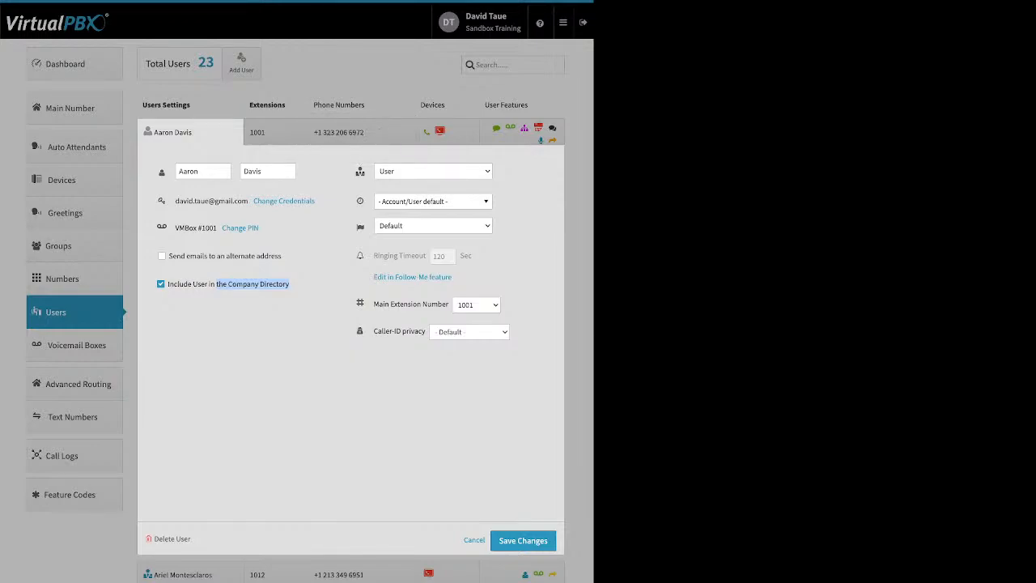
left_click(433, 202)
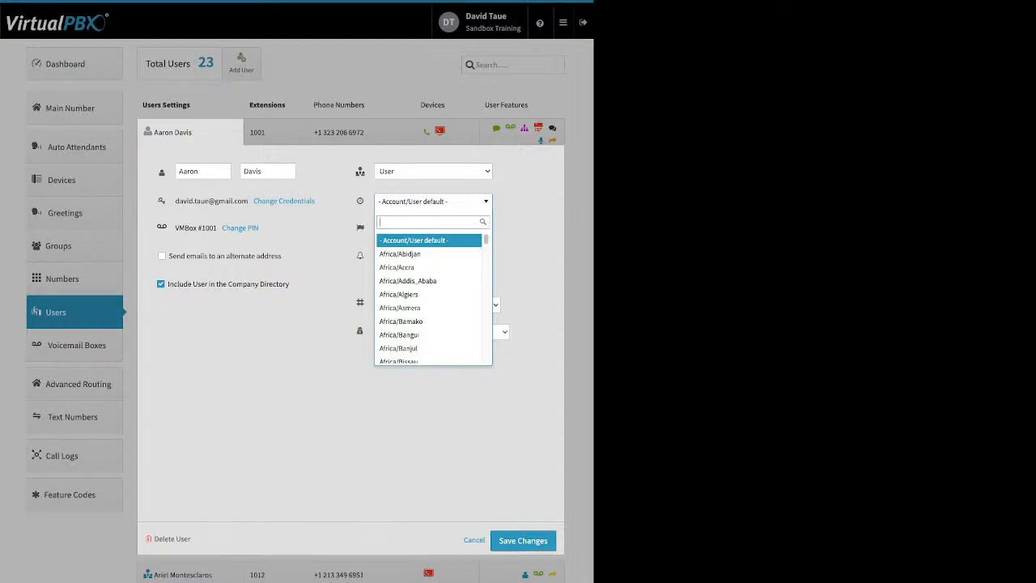
key("Escape")
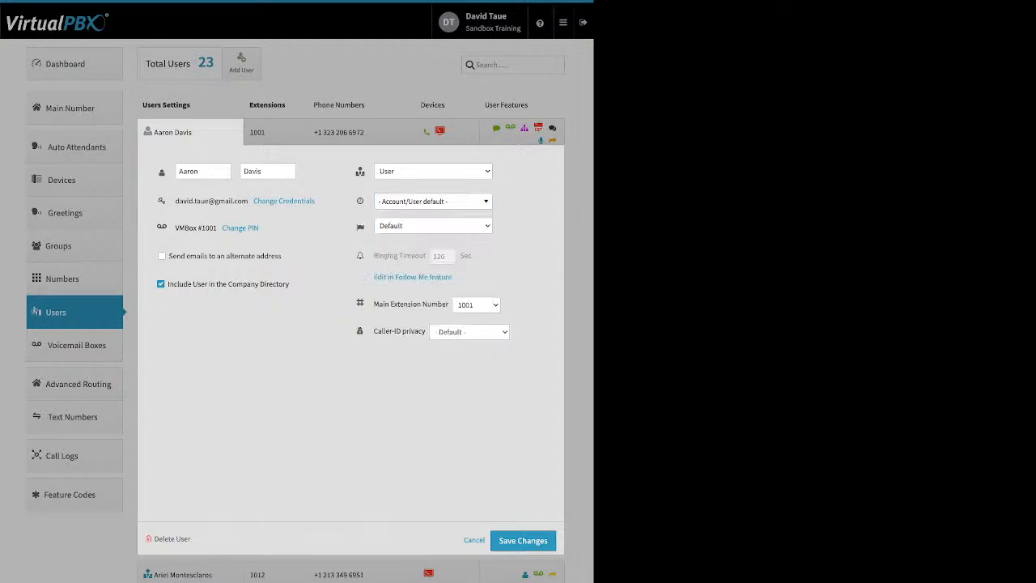
mouse_move(422, 256)
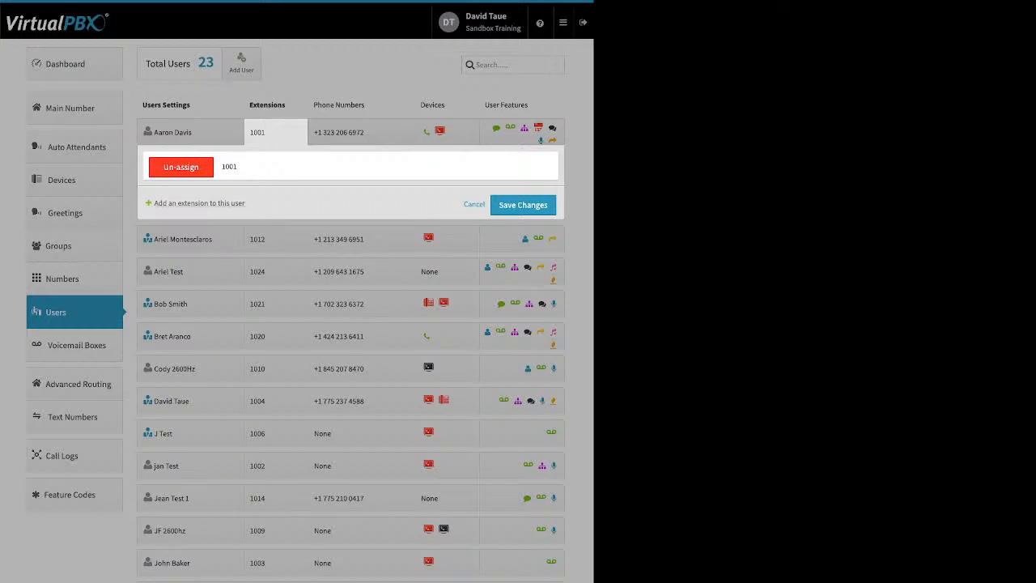
Step: Review the first user's phone numbers and the options to add from spare numbers or buy numbers
left_click(363, 134)
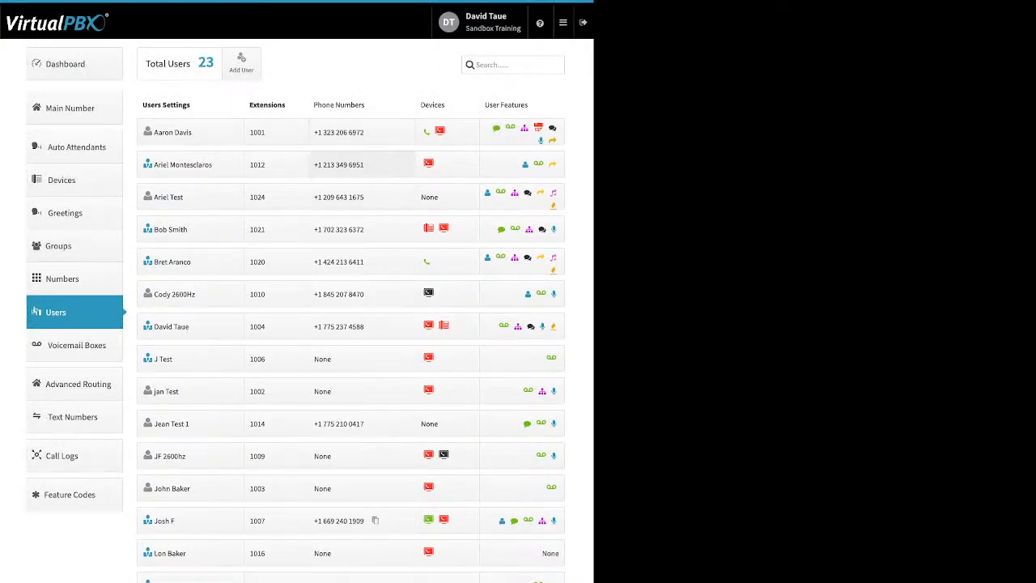
left_click(361, 133)
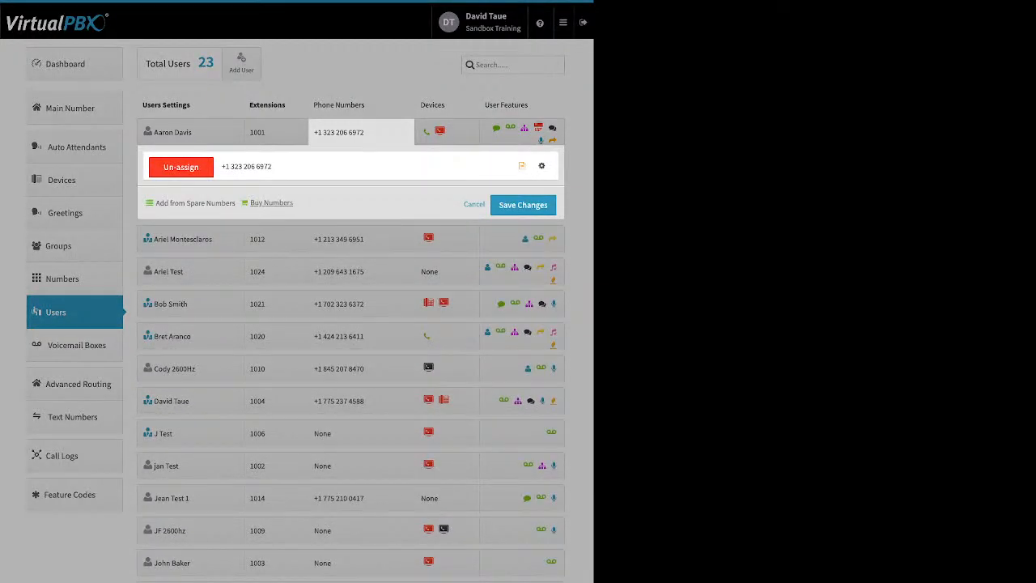
left_click_drag(293, 203, 170, 202)
left_click(365, 521)
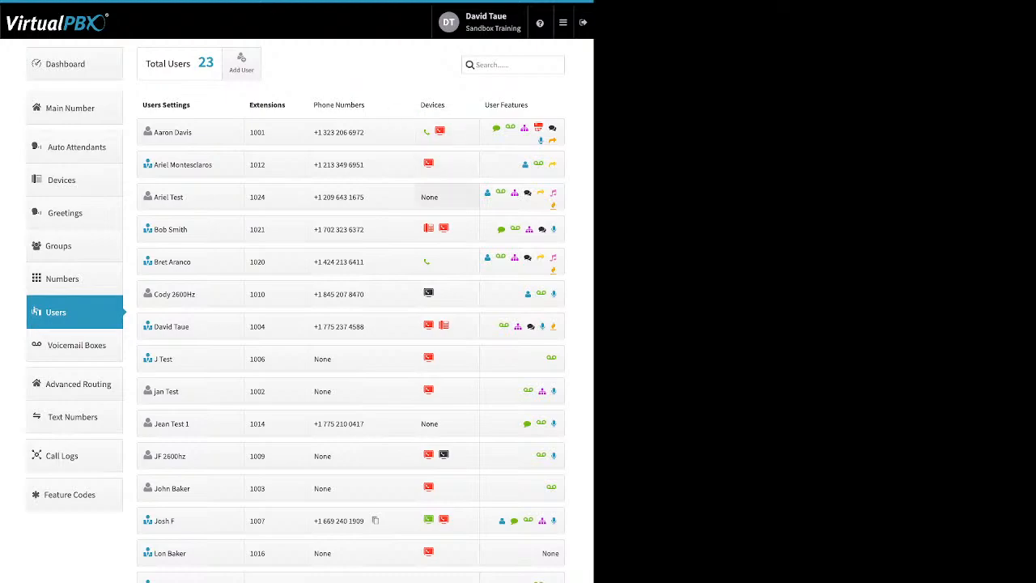
Step: Start a new soft phone for the third user, switch it to the VirtualPBX application, and leave without creating it
left_click(429, 197)
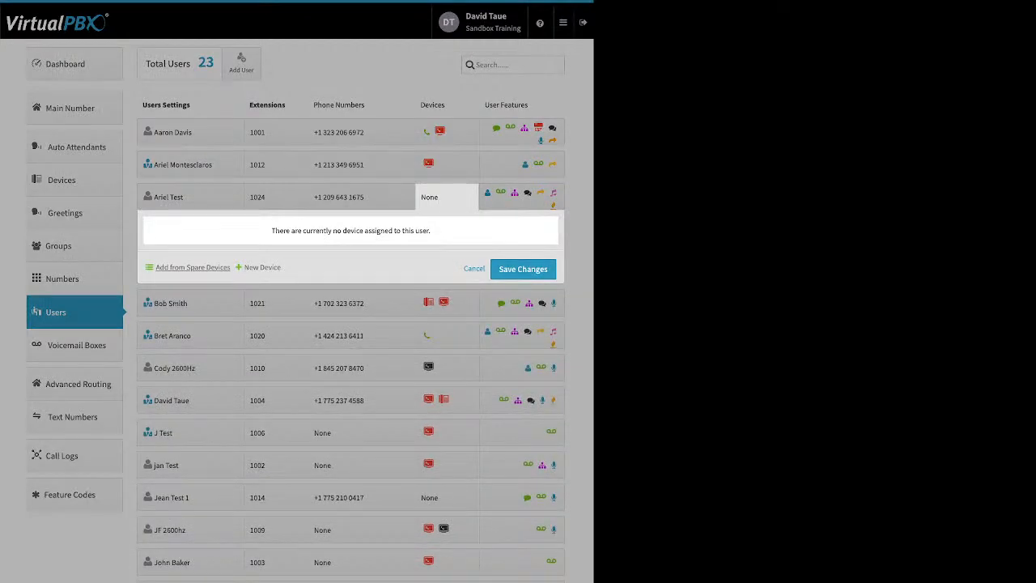
left_click(260, 267)
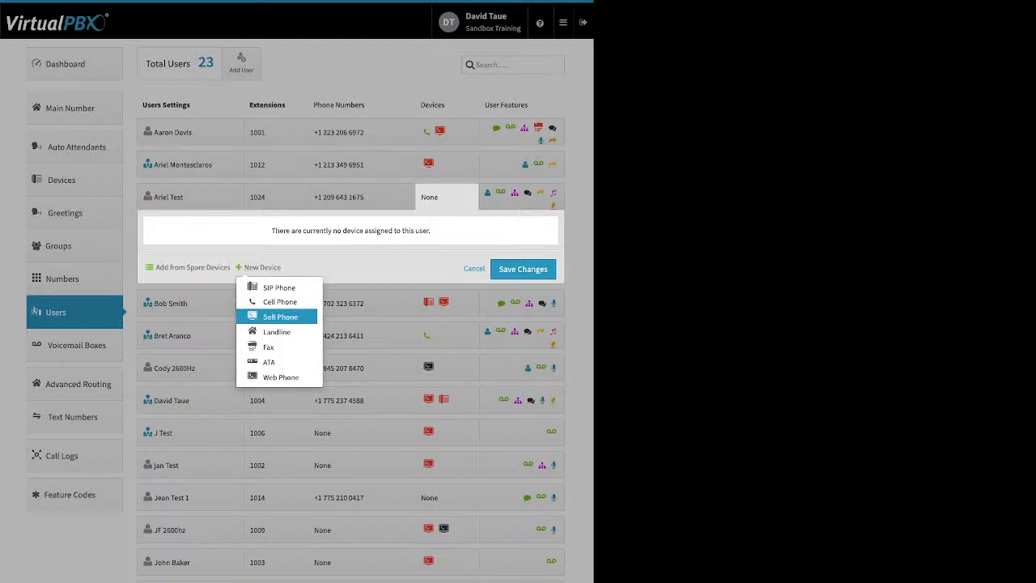
left_click(280, 317)
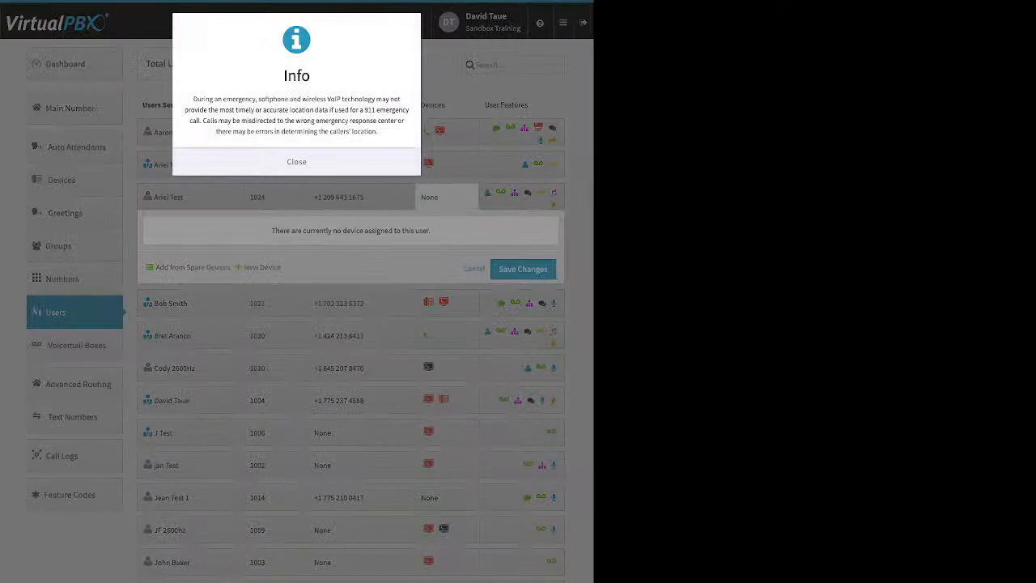
left_click(297, 162)
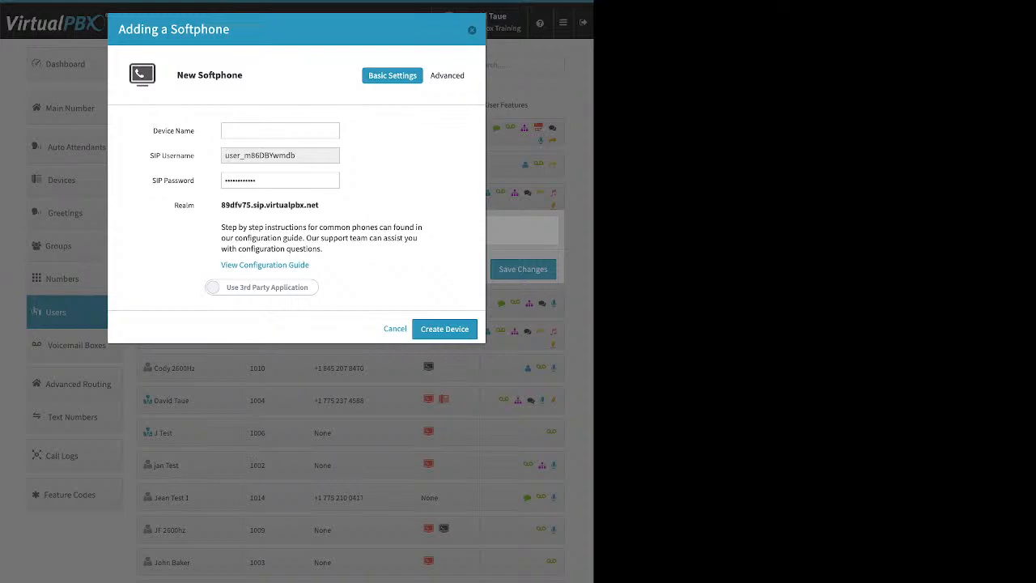
left_click(261, 287)
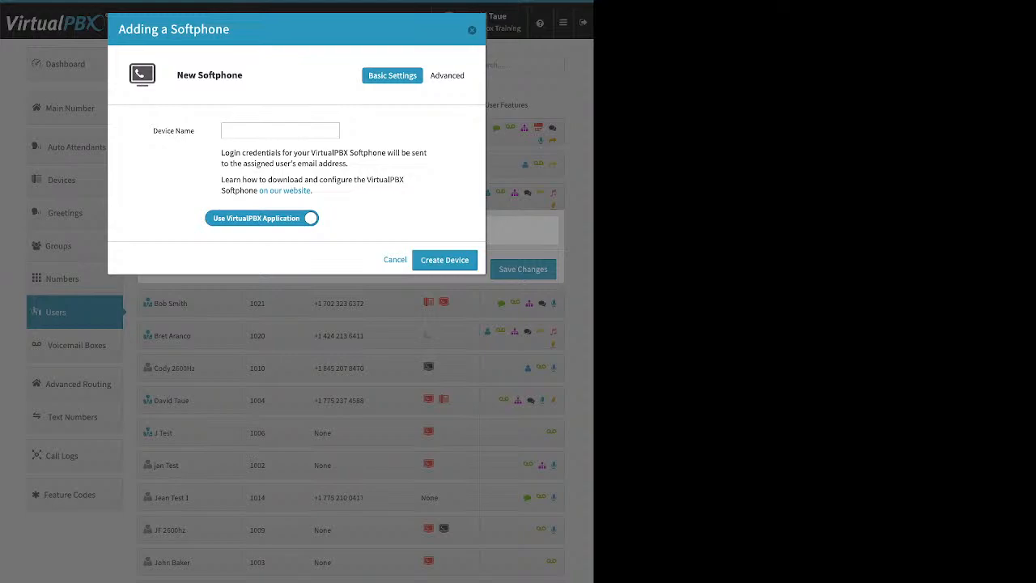
left_click(280, 131)
key("Escape")
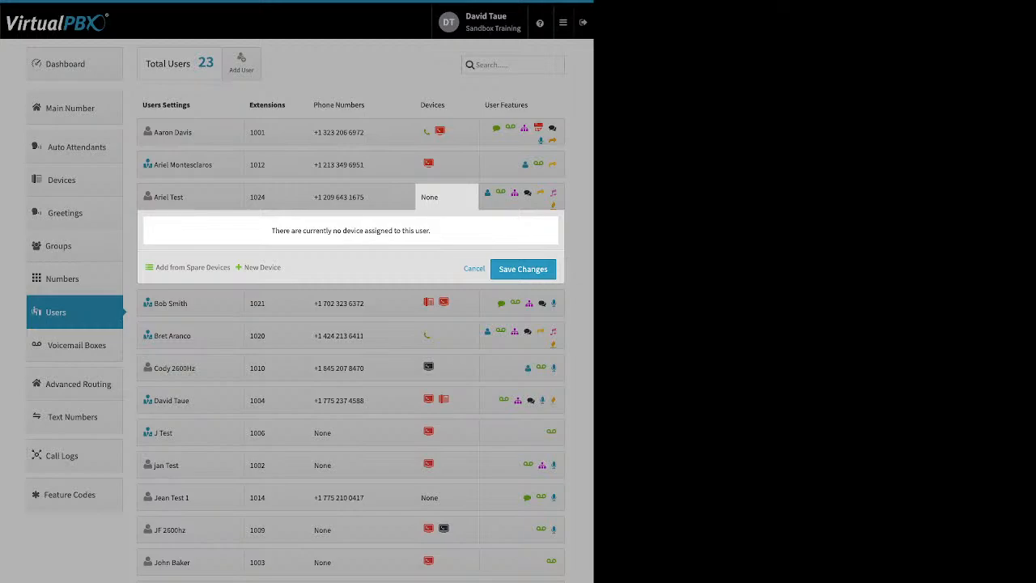
Step: Start a new web phone for the third user, review its basic settings, and leave without creating it
left_click(263, 267)
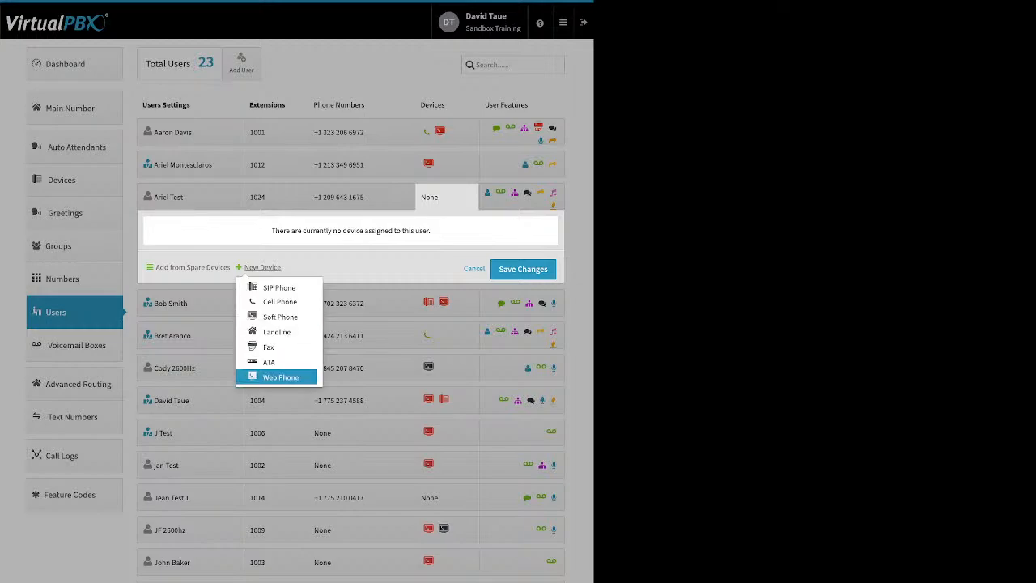
left_click(280, 377)
left_click(296, 162)
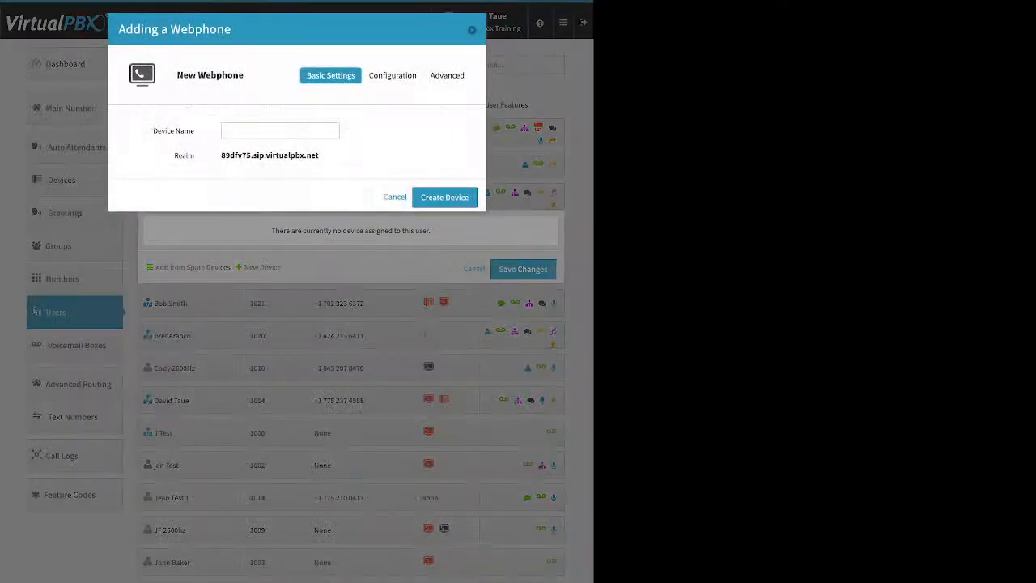
left_click(472, 30)
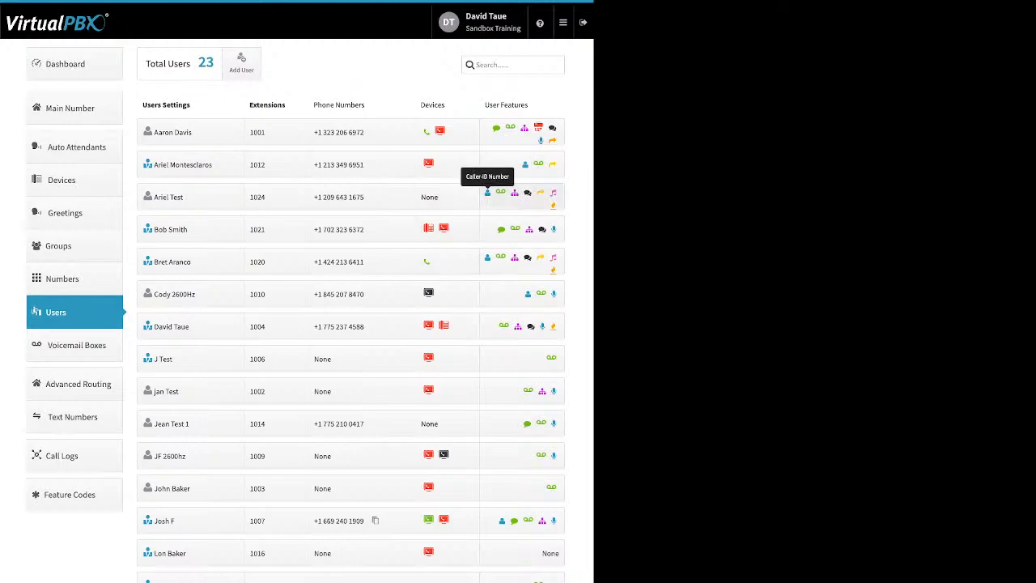
Step: Review the first user's Caller-ID Number and VirtualText Application features, previewing the Caller-ID options without keeping changes
left_click(522, 132)
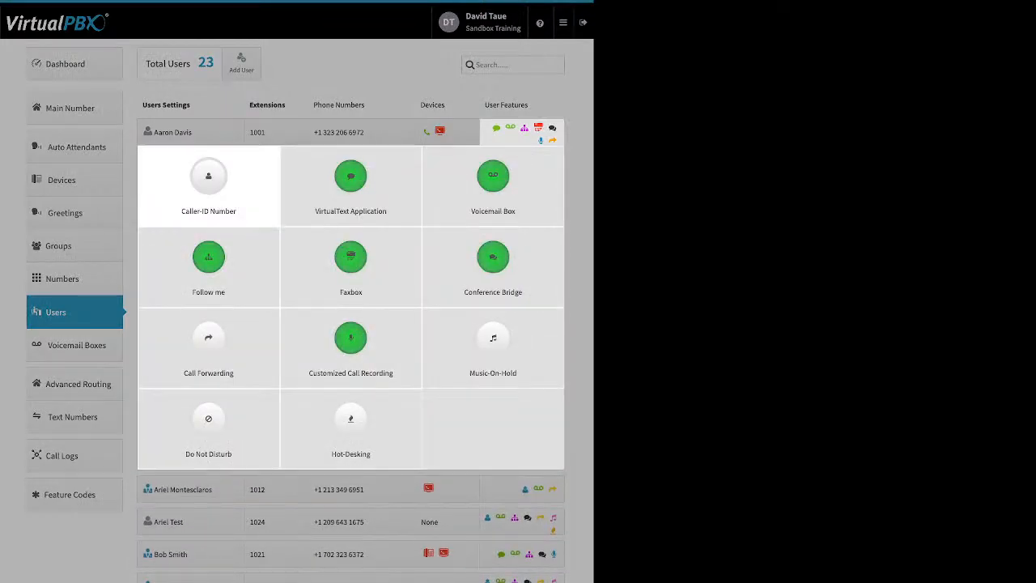
left_click(208, 182)
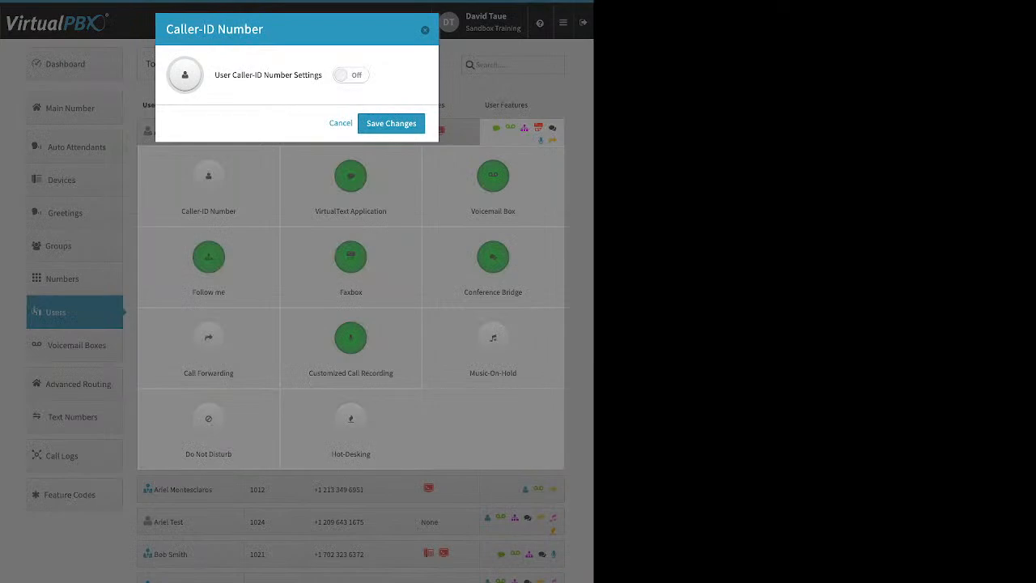
left_click(351, 76)
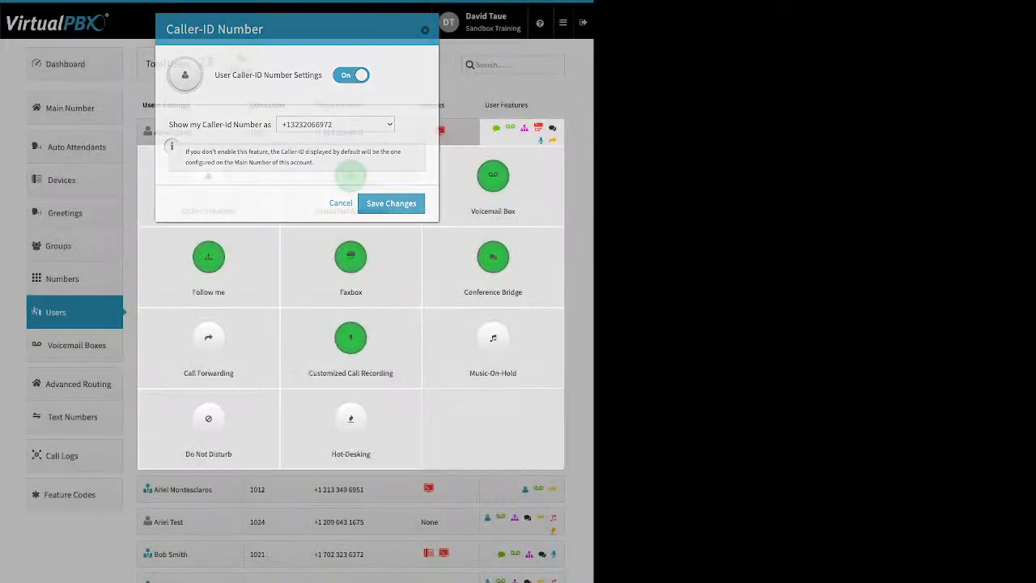
left_click(391, 203)
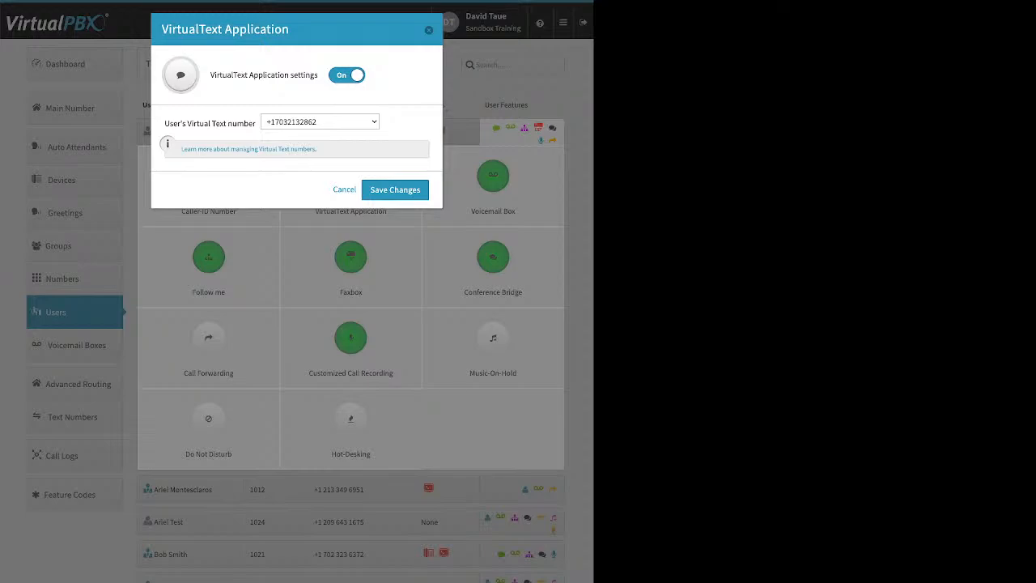
key("Escape")
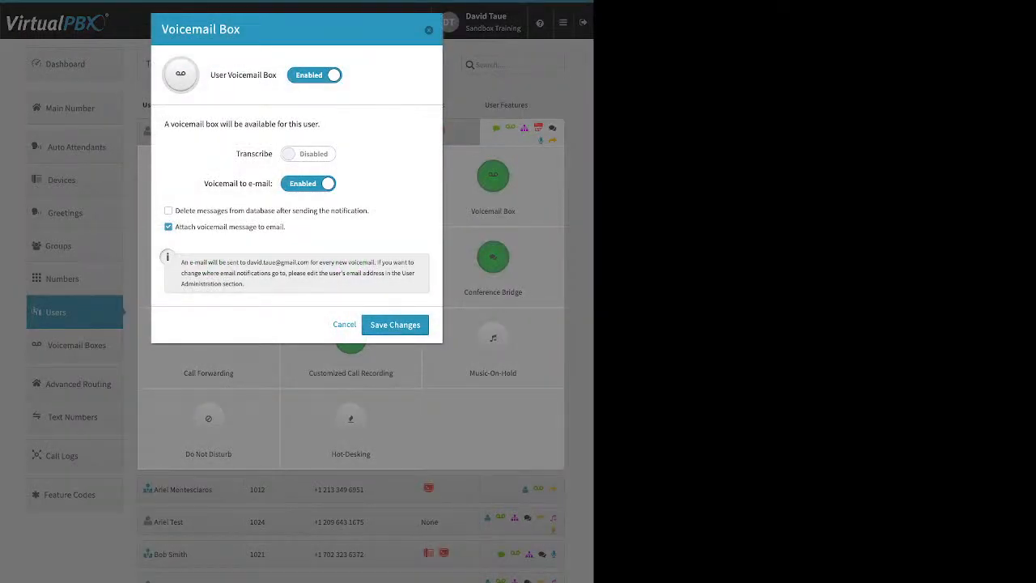
Step: Review the first user's Voicemail Box options for transcription and deleting messages after notification, leaving without changes
left_click_drag(237, 154, 273, 154)
left_click_drag(176, 211, 276, 210)
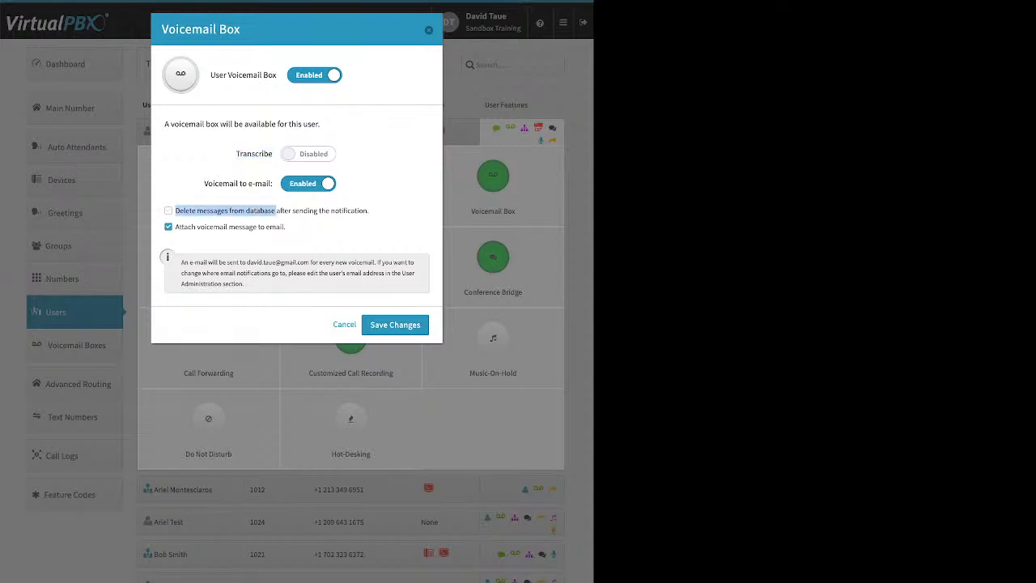
left_click(168, 211)
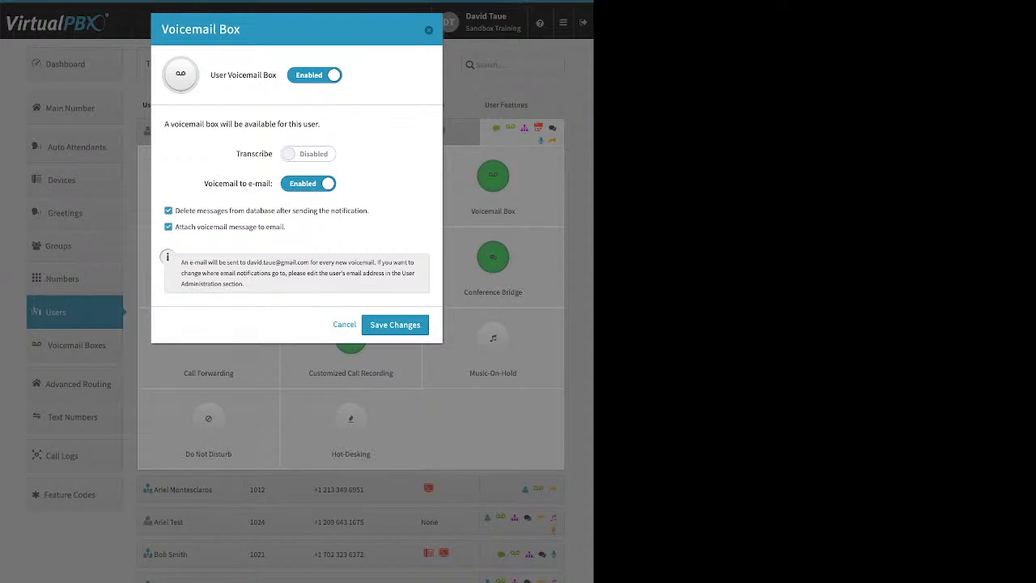
left_click(169, 210)
key("Escape")
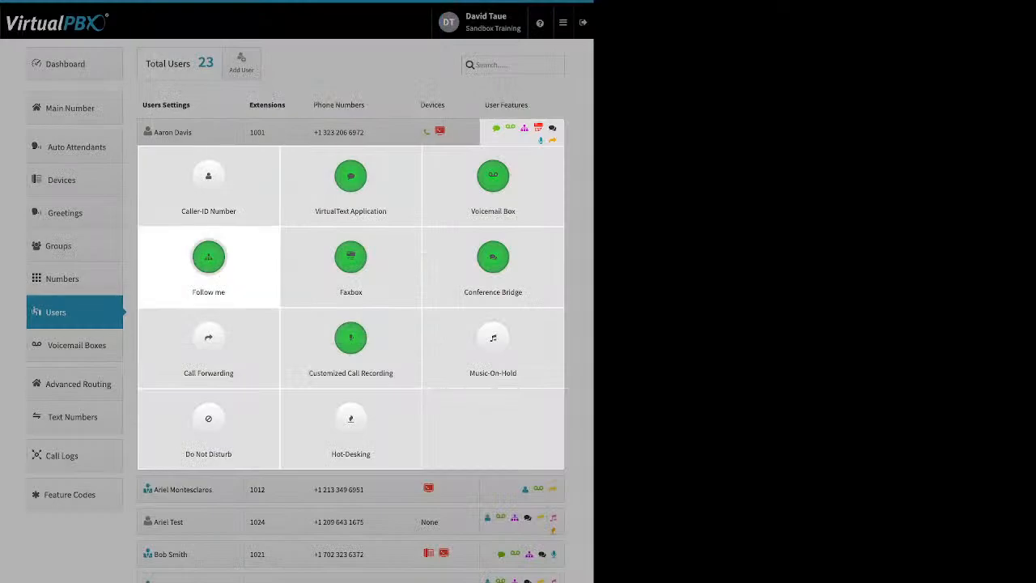
Step: Open the first user's Follow me settings and set demo device to Do not ring while SandTRDT keeps ringing
left_click(209, 256)
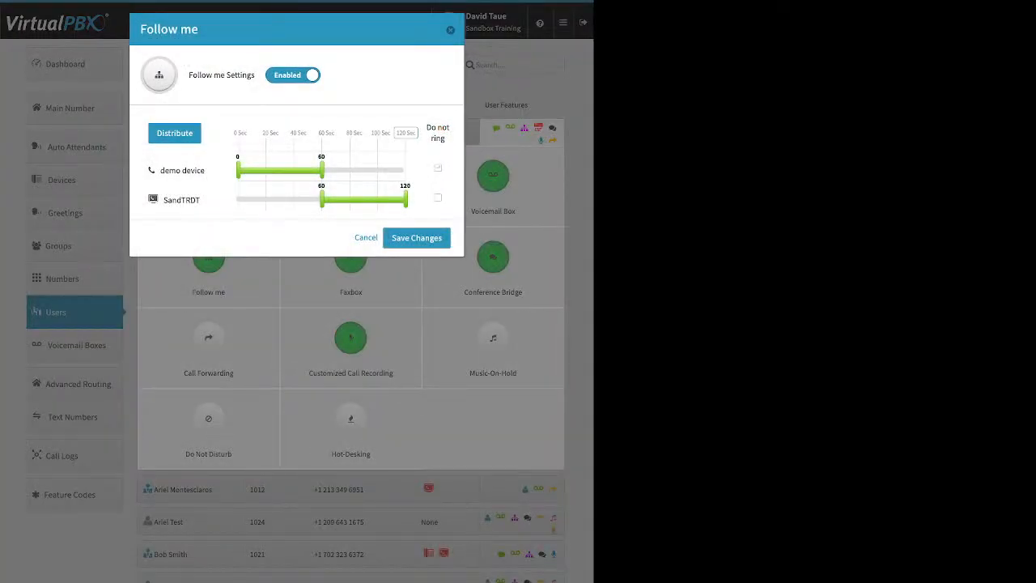
left_click(438, 168)
left_click(437, 198)
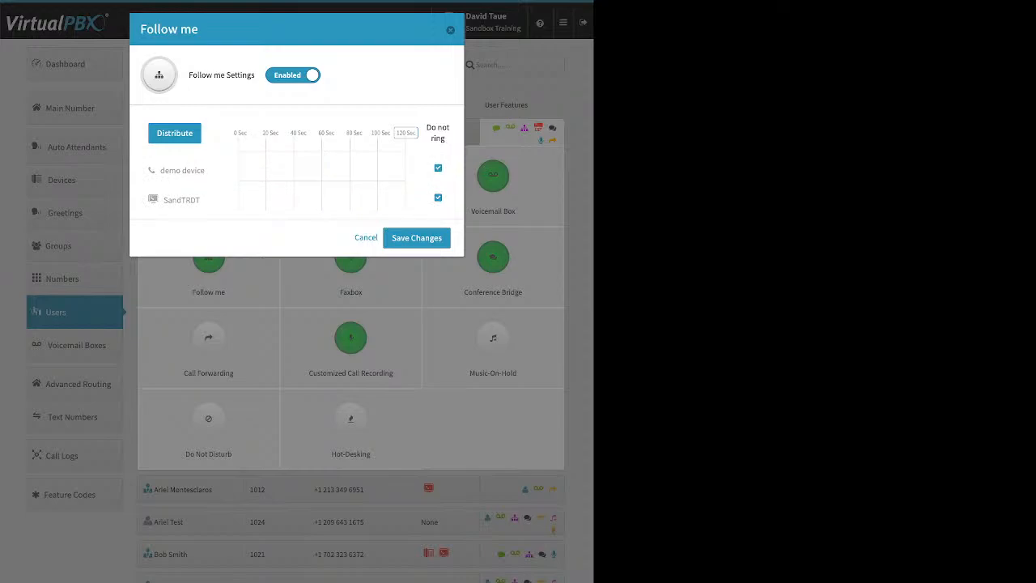
left_click(438, 197)
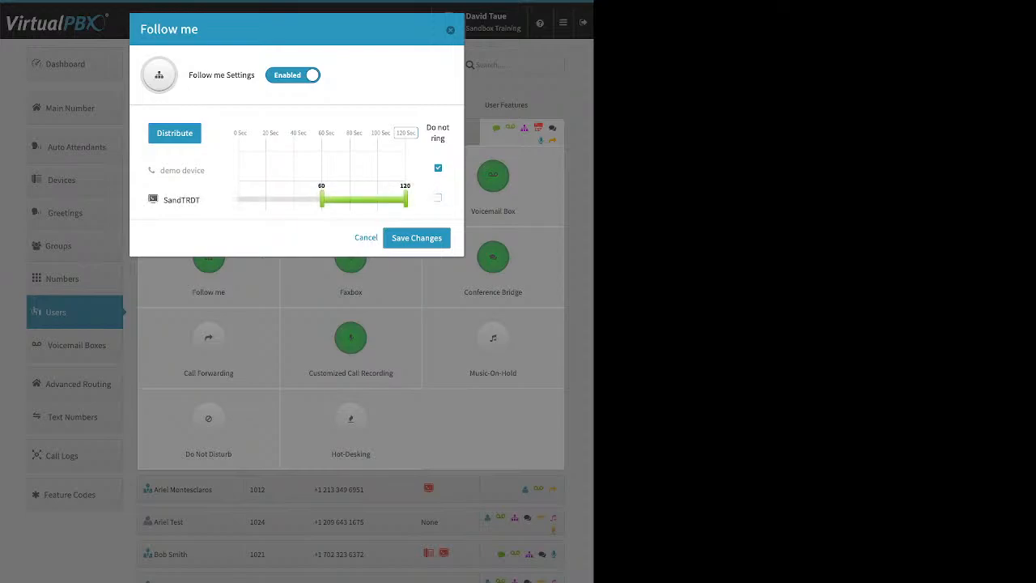
Step: Re-enable ringing on demo device and set ring times of 0 to 57 seconds for it and 0 to 111 seconds for SandTRDT
left_click(175, 133)
left_click_drag(406, 200, 239, 199)
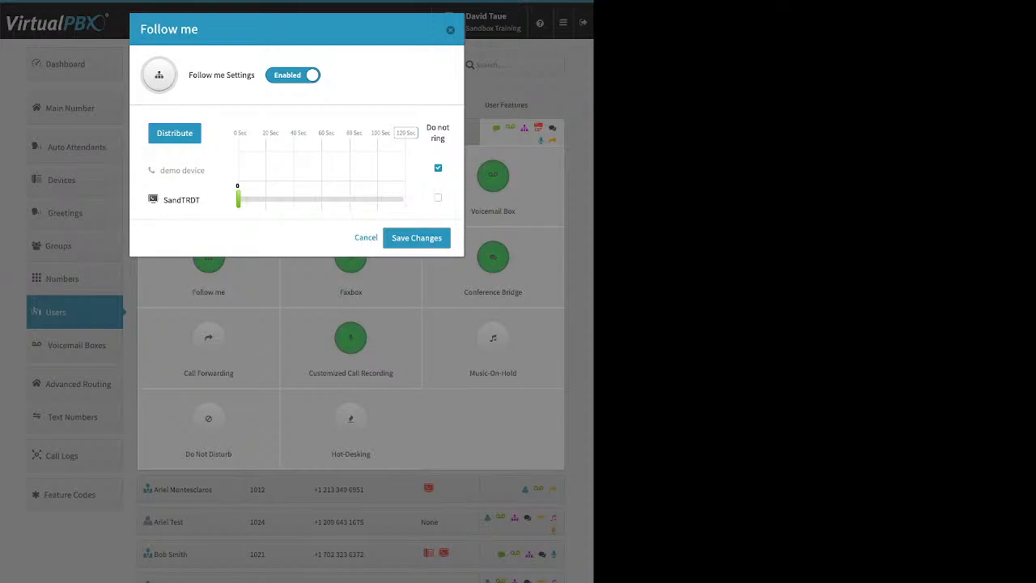
left_click(437, 169)
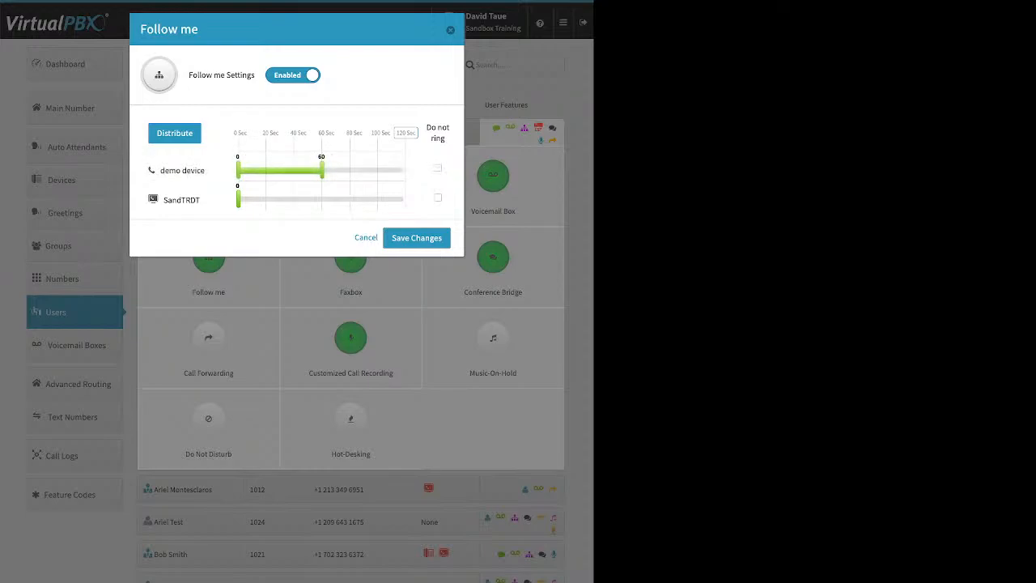
mouse_move(322, 170)
left_mouse_down()
mouse_move(239, 170)
mouse_move(317, 170)
left_mouse_up()
left_click_drag(239, 199, 393, 199)
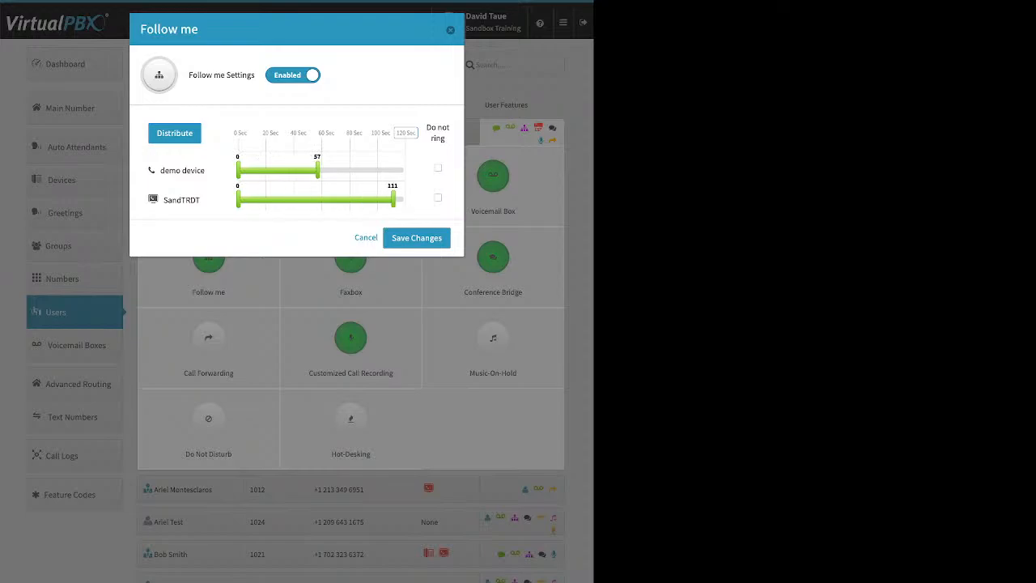
Step: Place SandTRDT ahead of demo device in the Follow me order, distribute the ring times evenly, and save the changes
left_click_drag(181, 200, 181, 154)
left_click(174, 133)
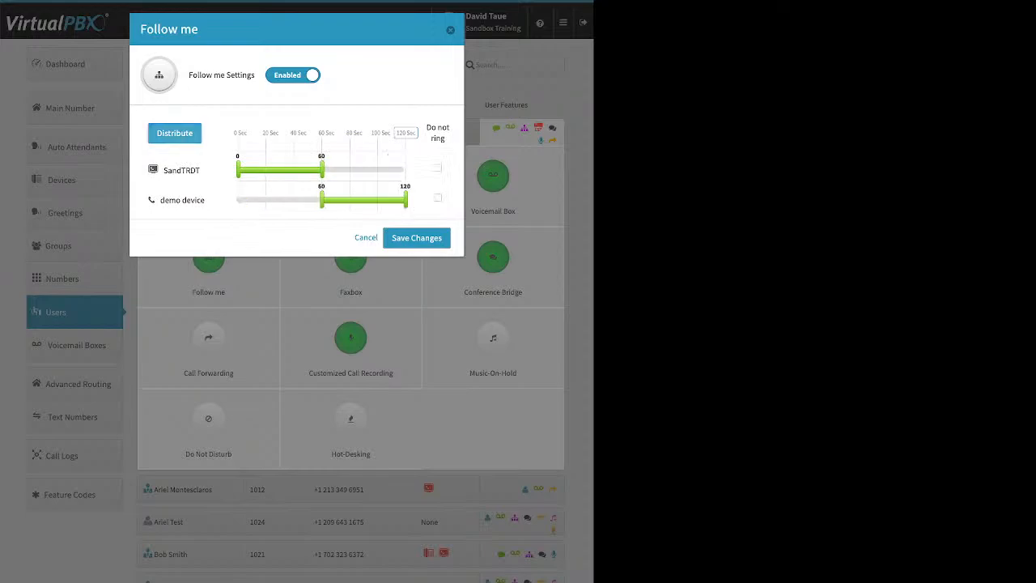
left_click(406, 132)
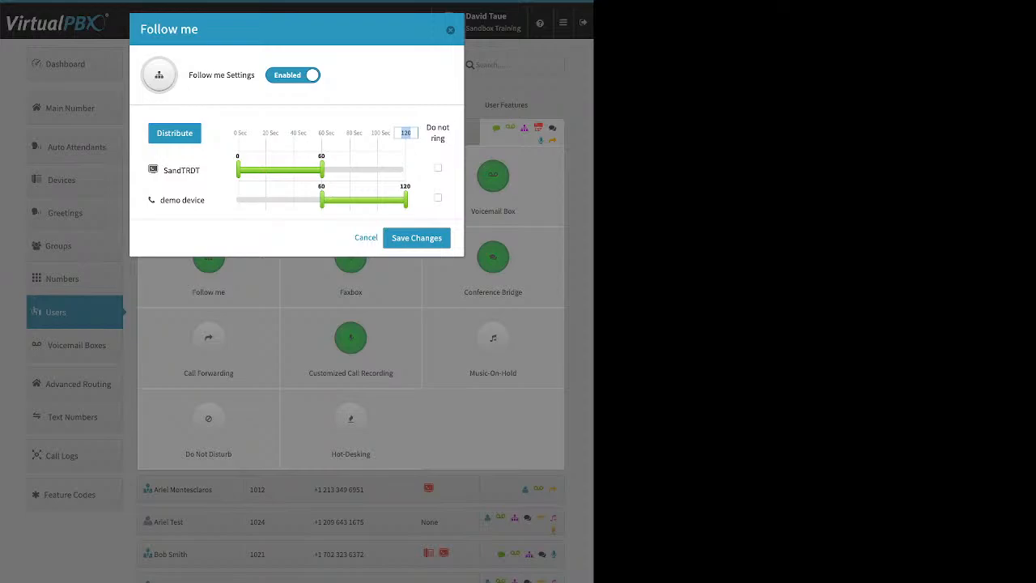
left_click(416, 237)
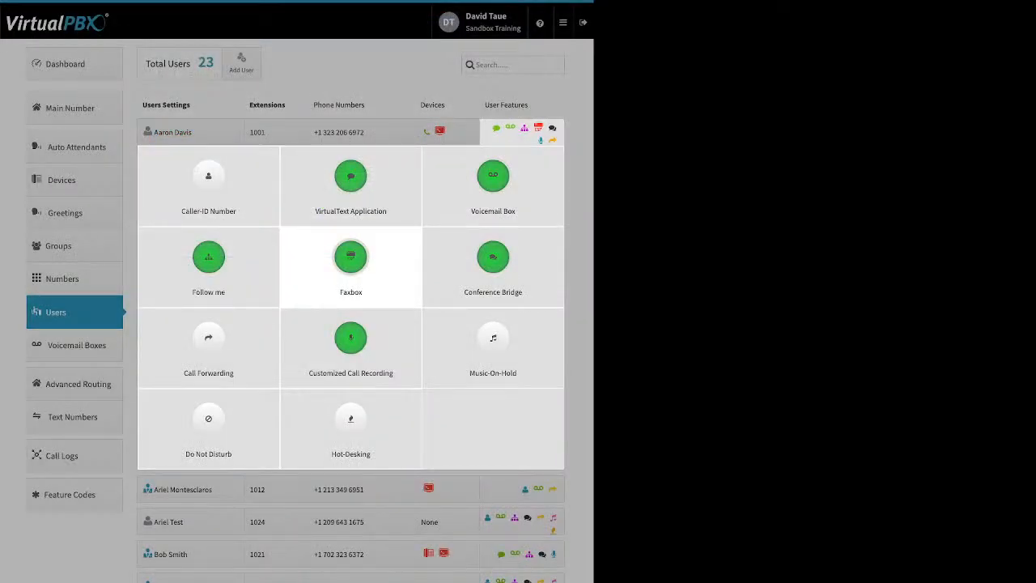
Step: Review the first user's Faxbox settings and the options for its fax number, leaving them unchanged
left_click(350, 259)
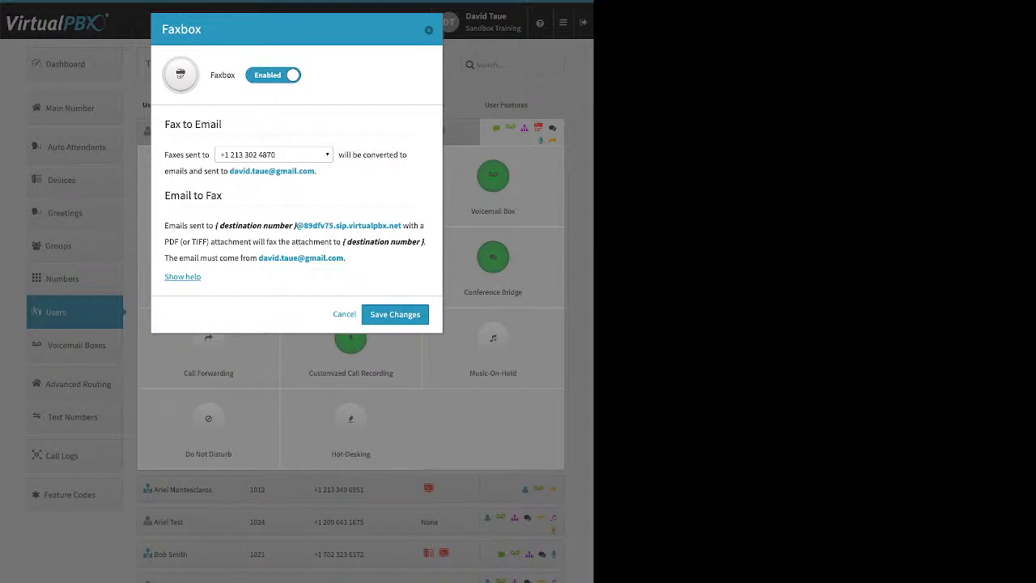
left_click(274, 155)
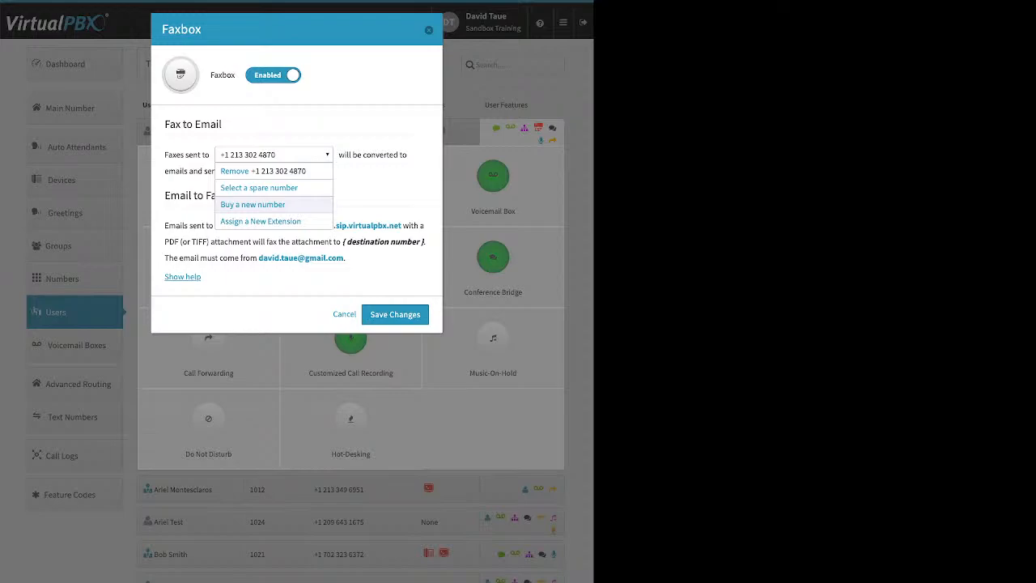
left_click(273, 155)
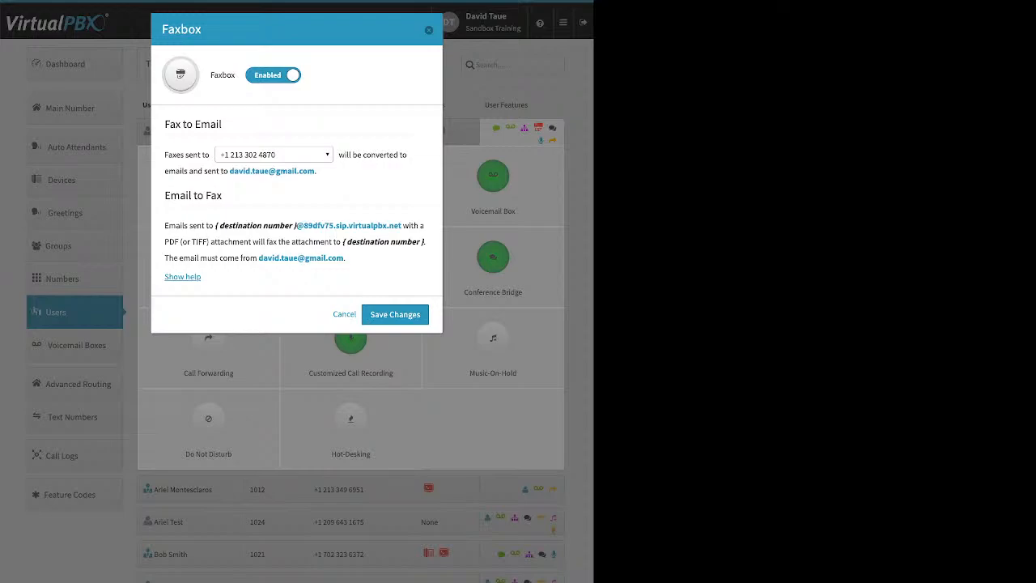
left_click(429, 30)
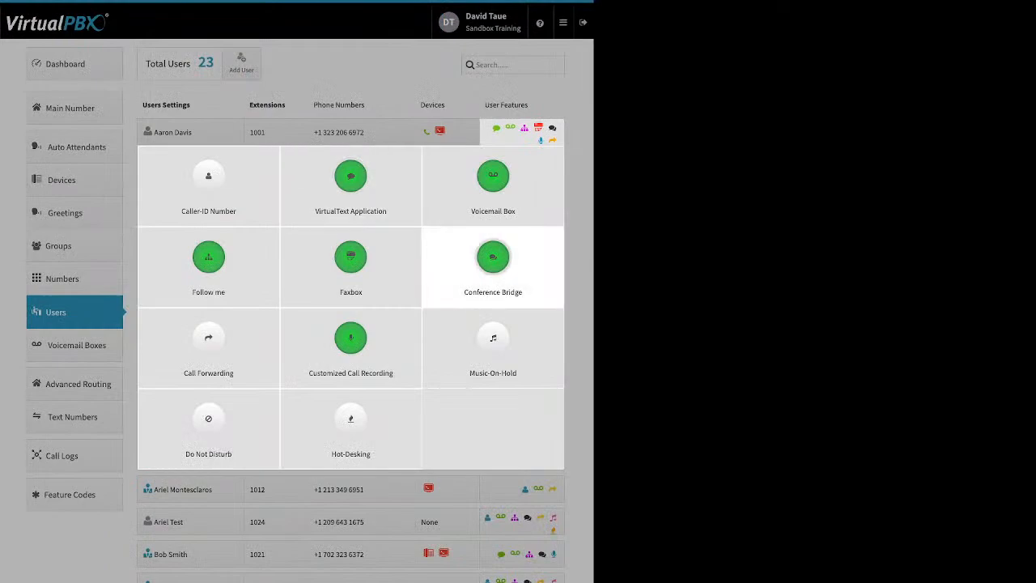
Step: Review the first user's Conference Bridge room, PIN and video options and the Call Forwarding settings without changing them
left_click(493, 257)
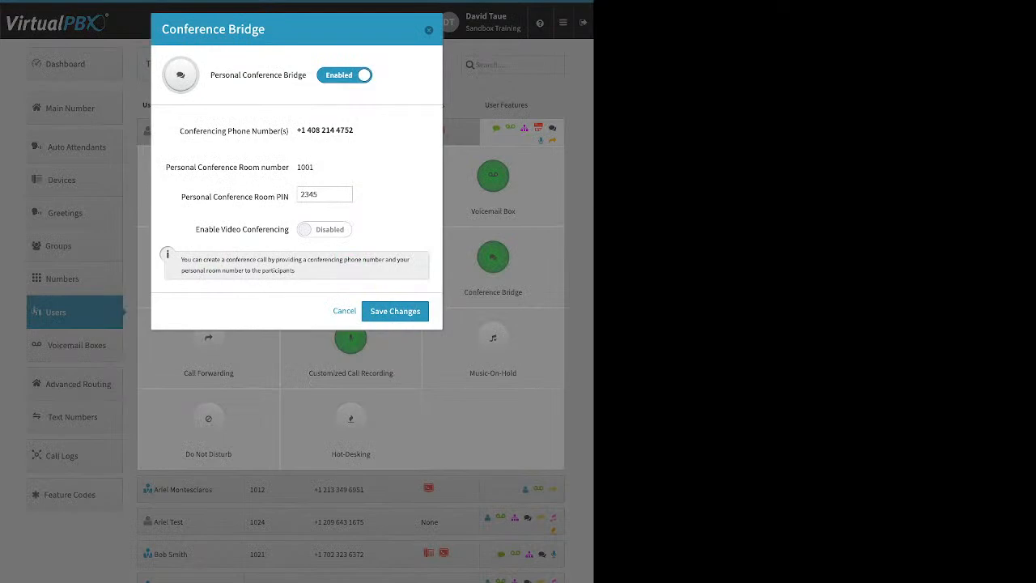
left_click_drag(210, 75, 302, 75)
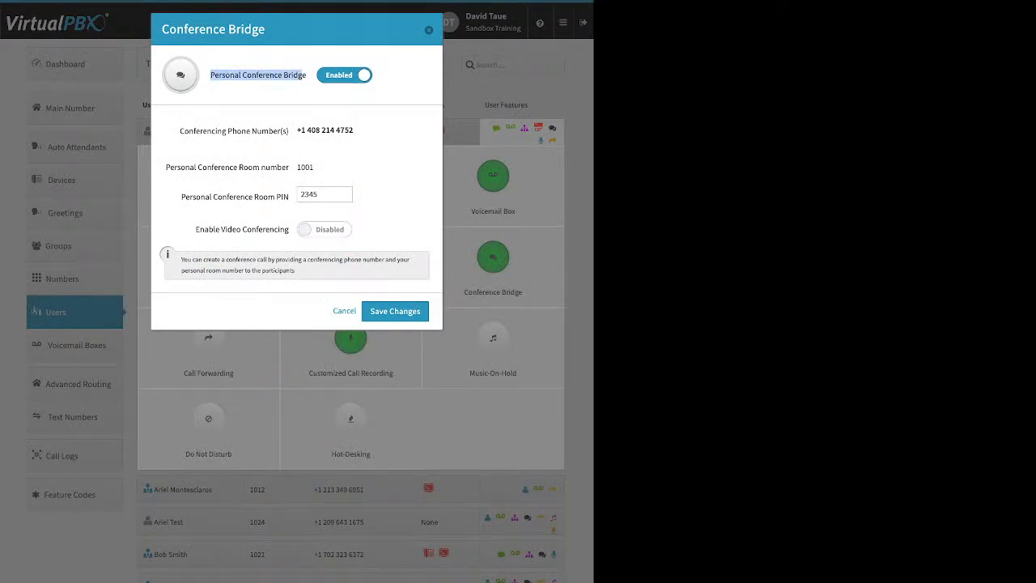
left_click_drag(181, 197, 289, 196)
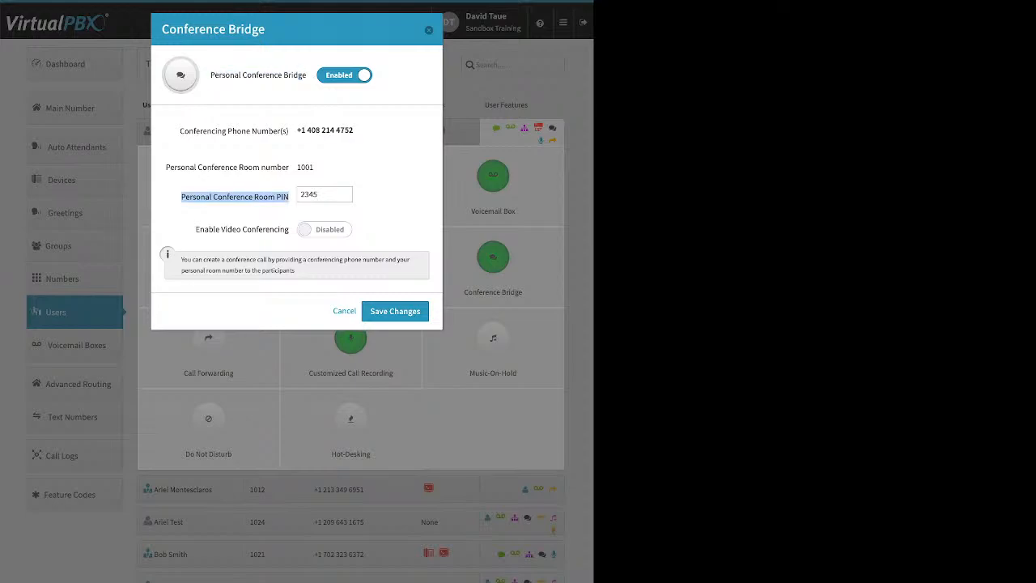
left_click_drag(195, 229, 281, 229)
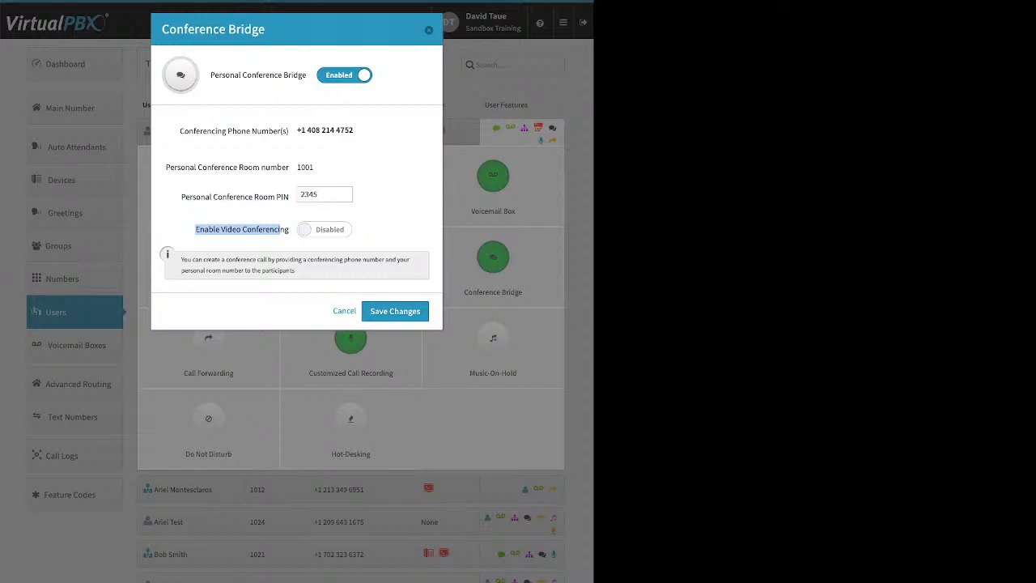
key("Escape")
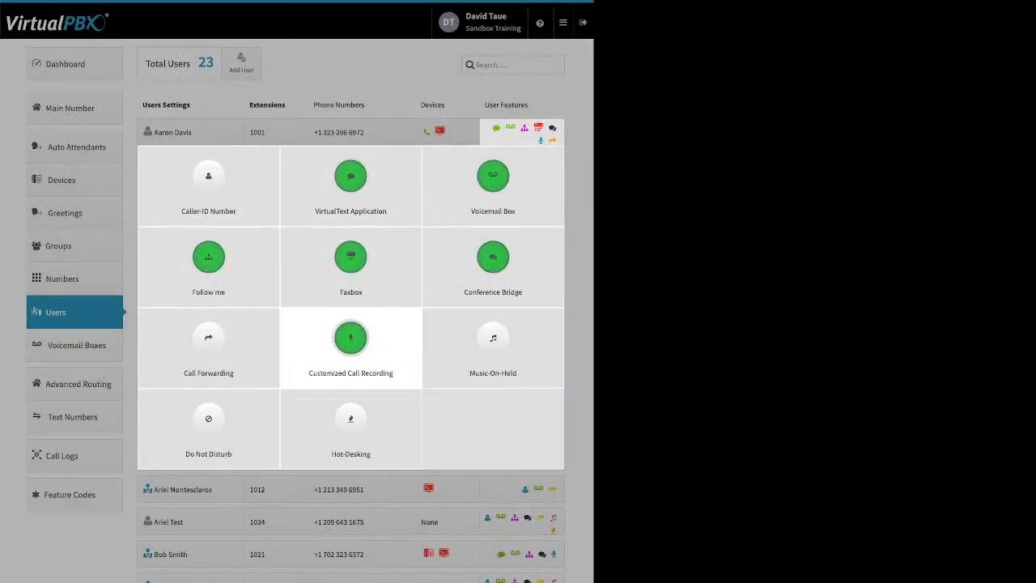
left_click(209, 339)
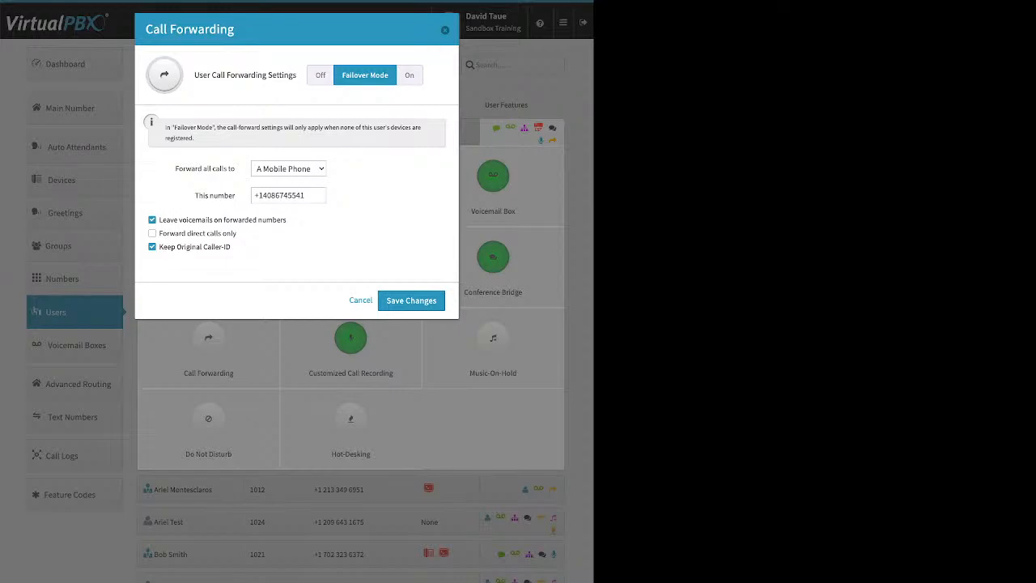
left_click(361, 301)
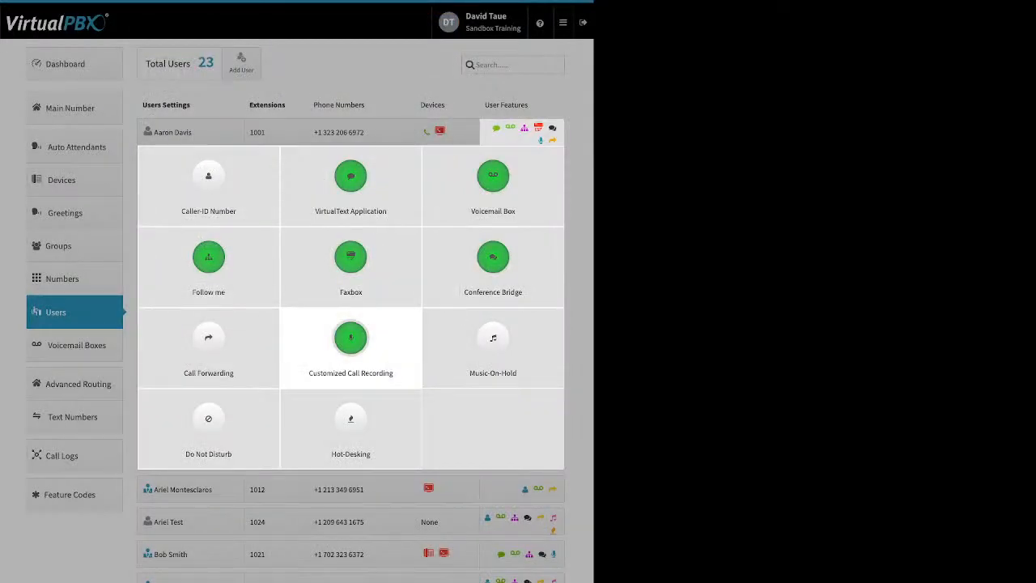
Step: Set the first user's Customized Call Recording to On for Inbound External and Outbound External calls, and save the changes
left_click(350, 338)
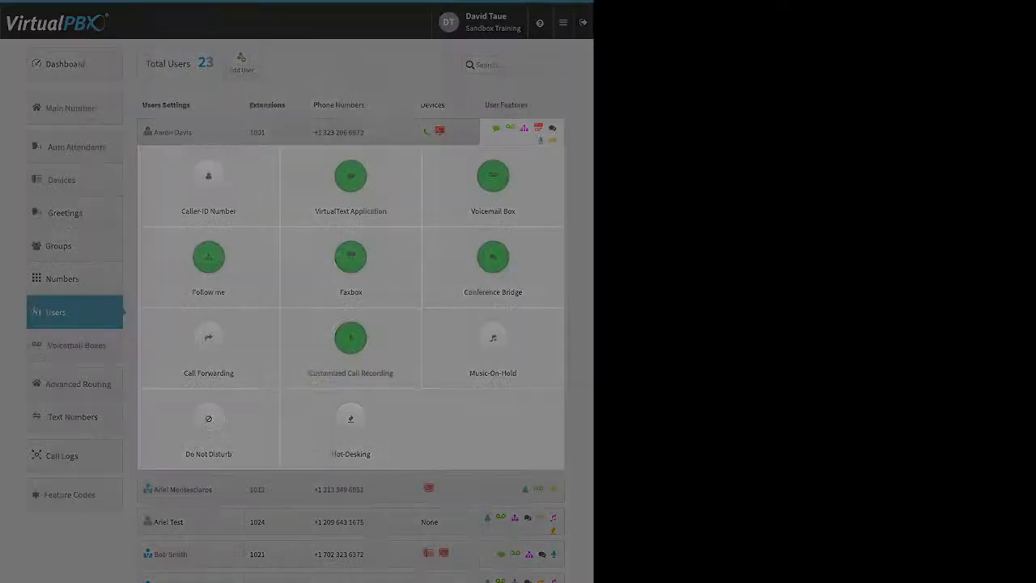
left_click(317, 150)
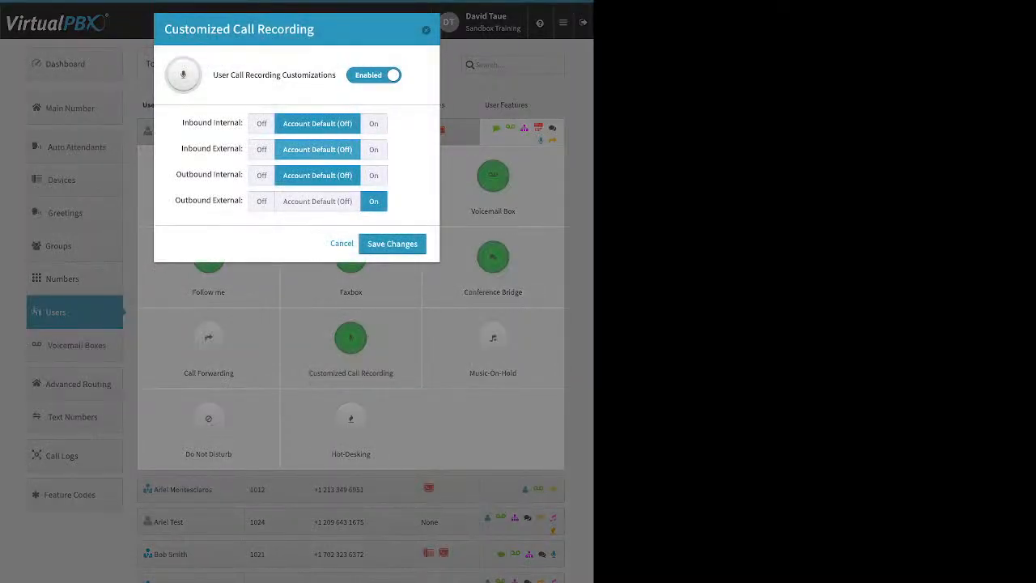
left_click(317, 202)
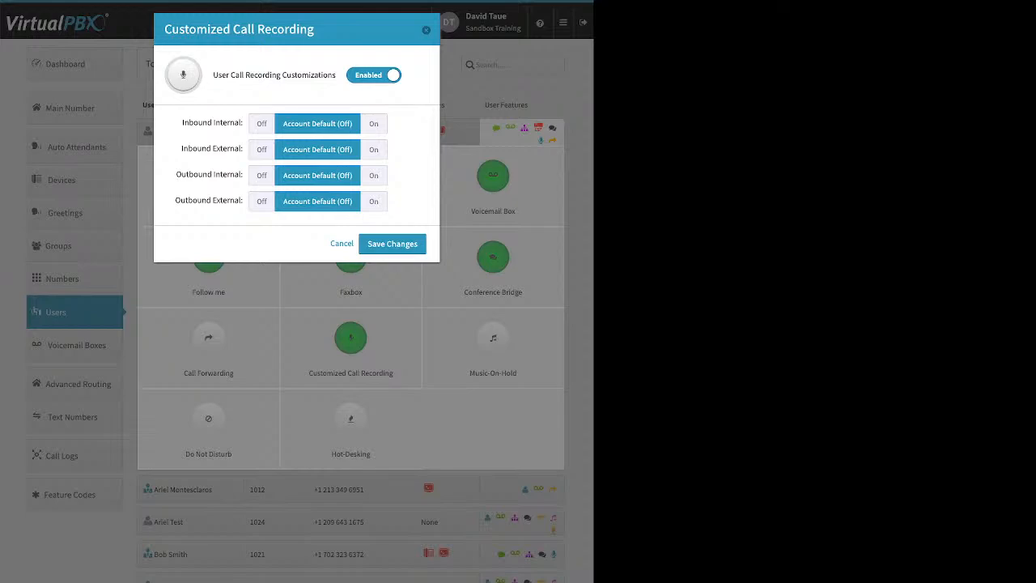
left_click(374, 150)
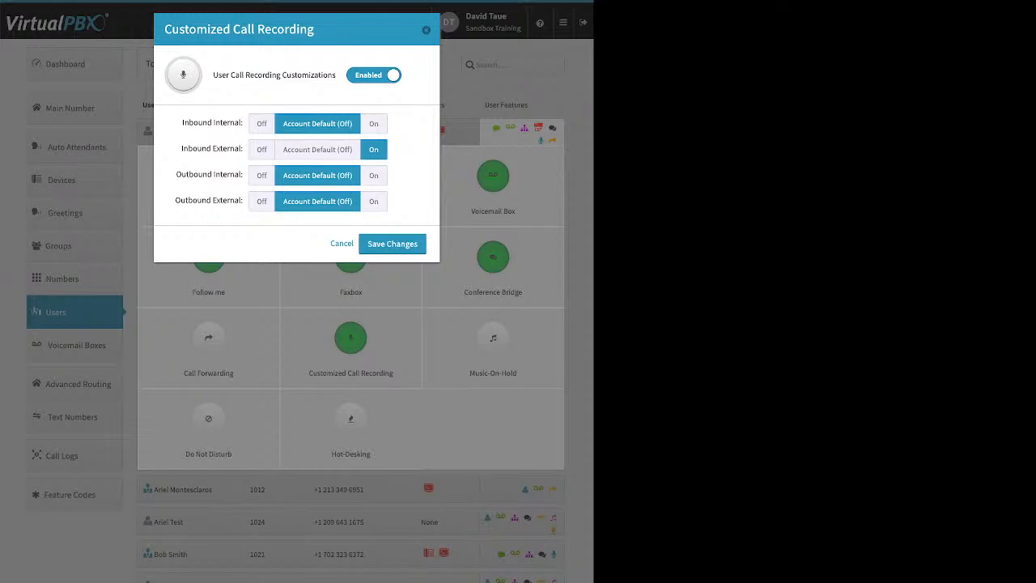
left_click(373, 201)
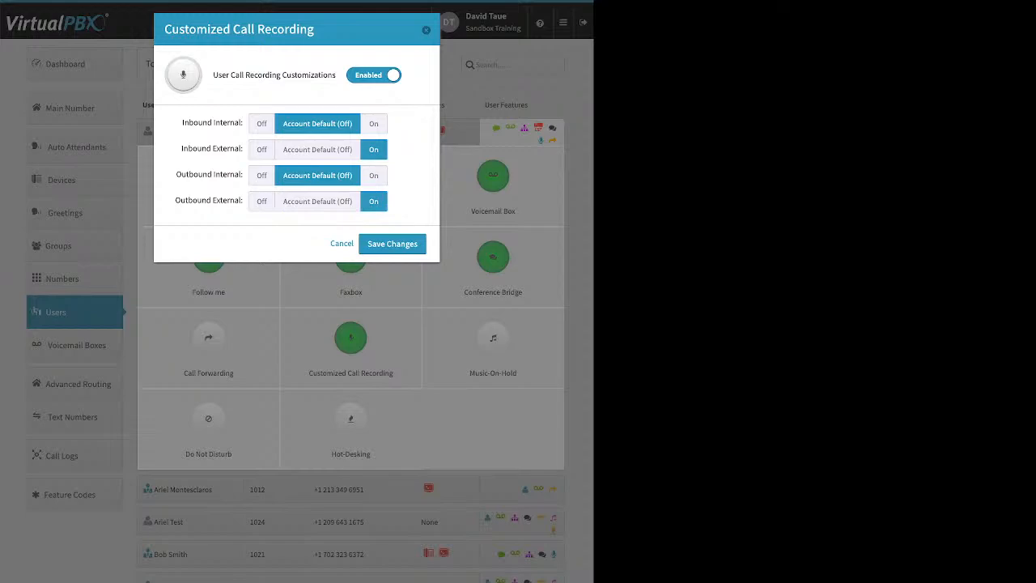
left_click(392, 243)
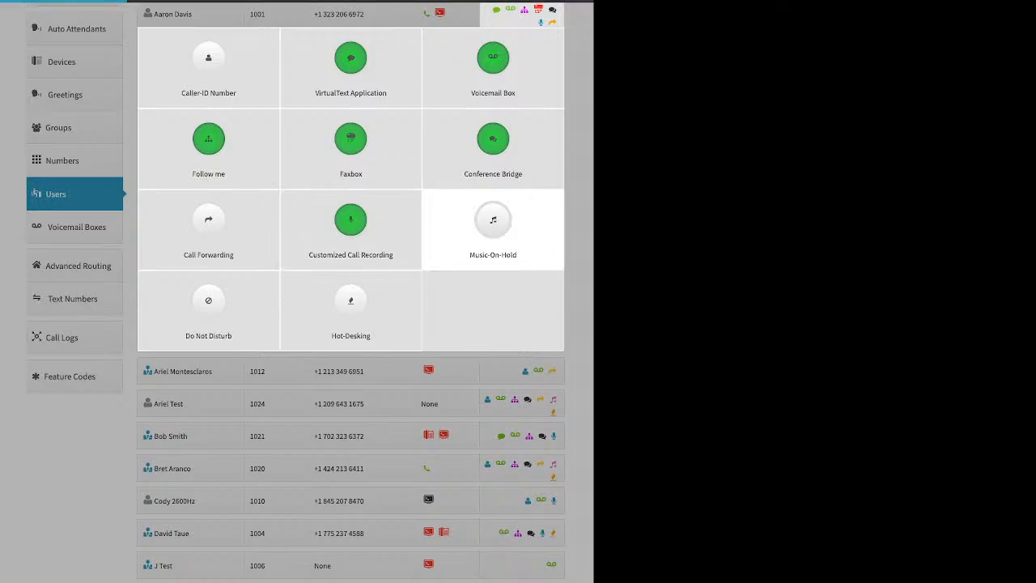
Step: Review the first user's Music-On-Hold settings and the audio upload option without saving anything
left_click(493, 230)
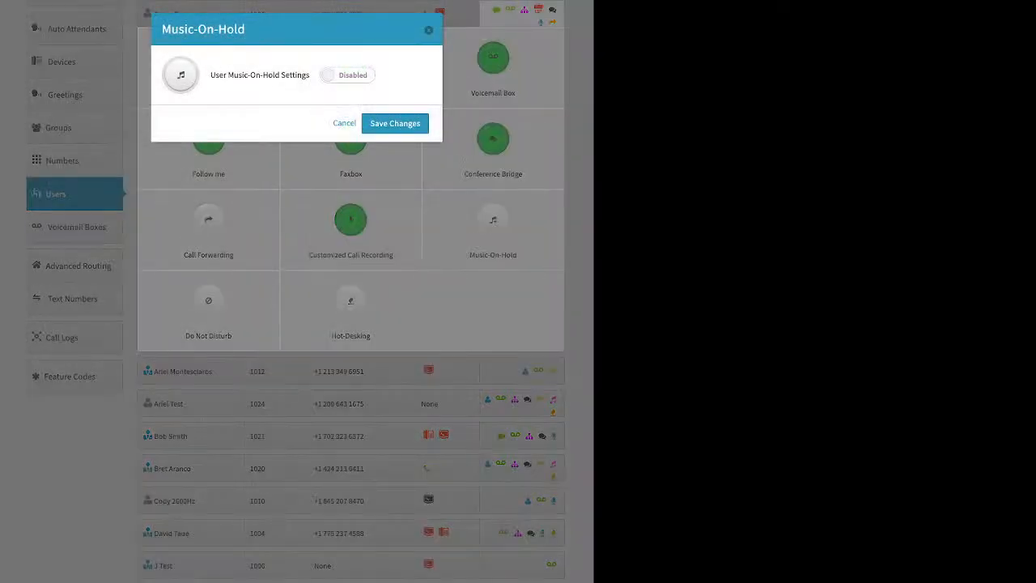
left_click(347, 75)
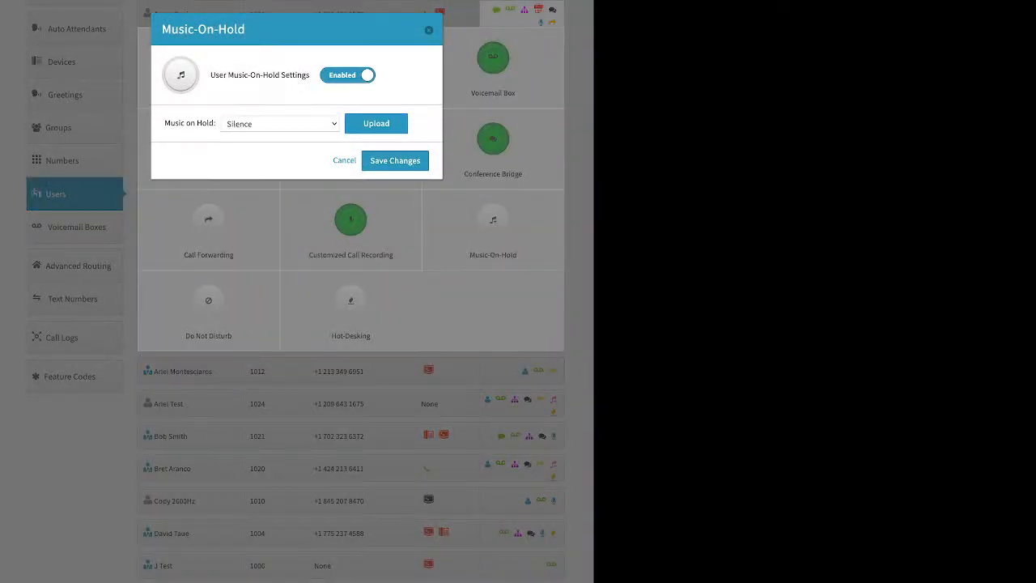
left_click(375, 123)
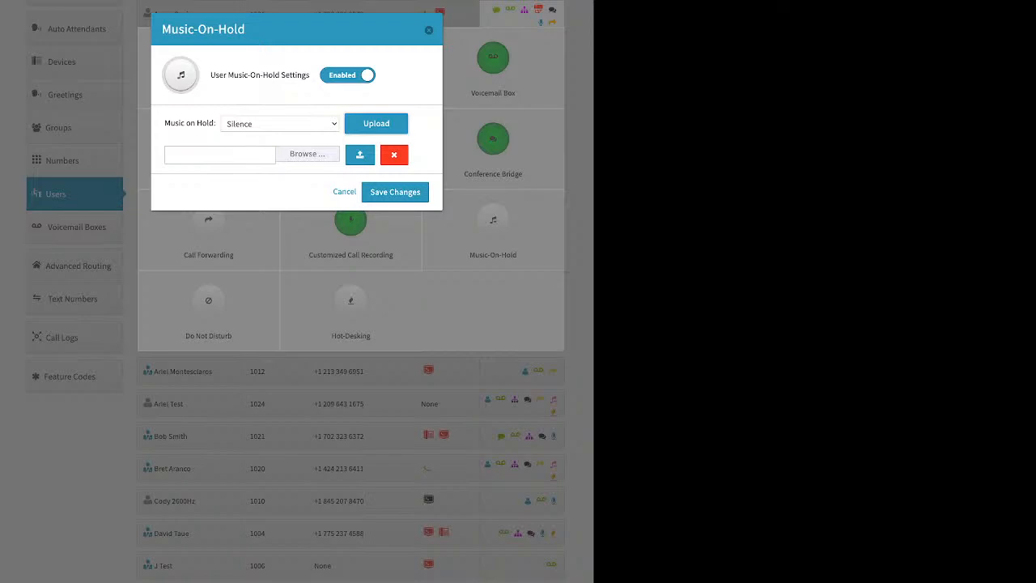
left_click(429, 29)
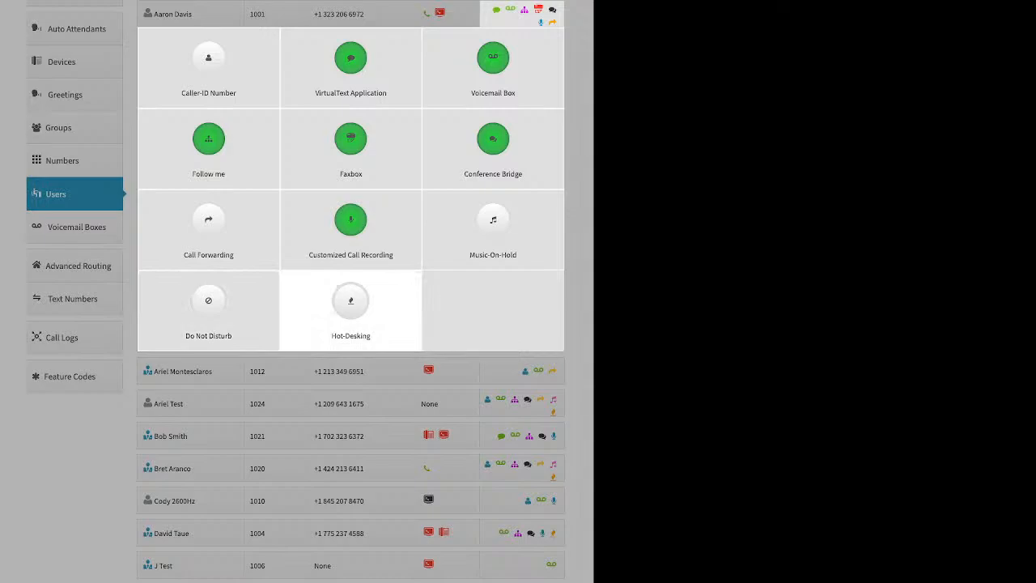
Step: Review the first user's Hot-Desking ID, PIN requirement and multiple-device login options without saving them
left_click(350, 307)
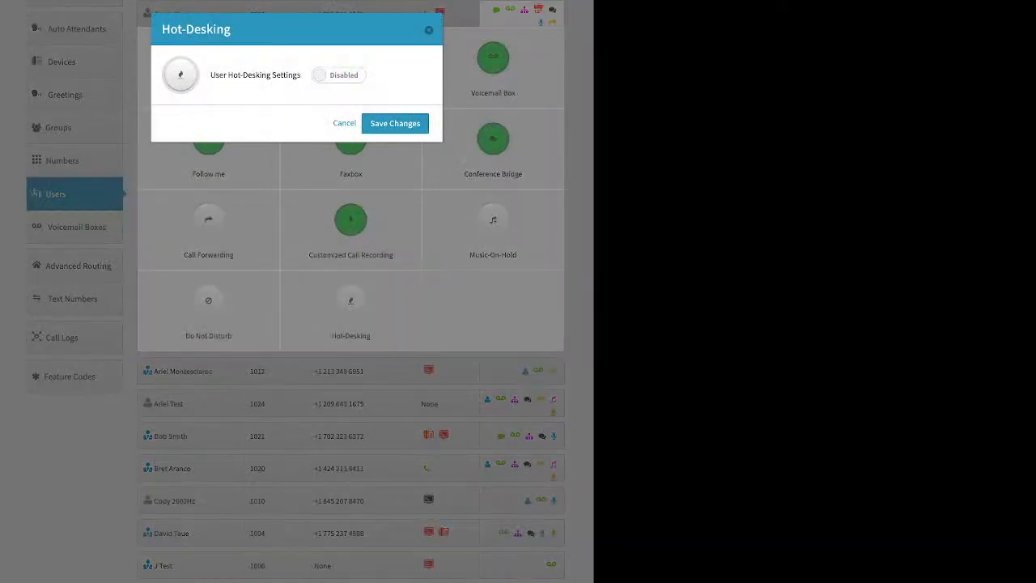
left_click(339, 76)
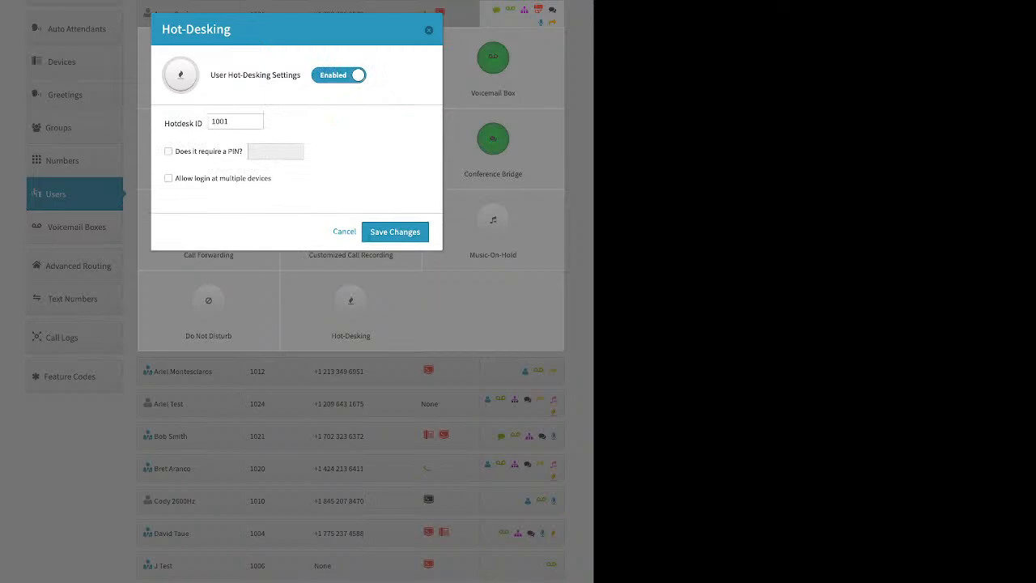
left_click(168, 152)
left_click(228, 151)
left_click(429, 30)
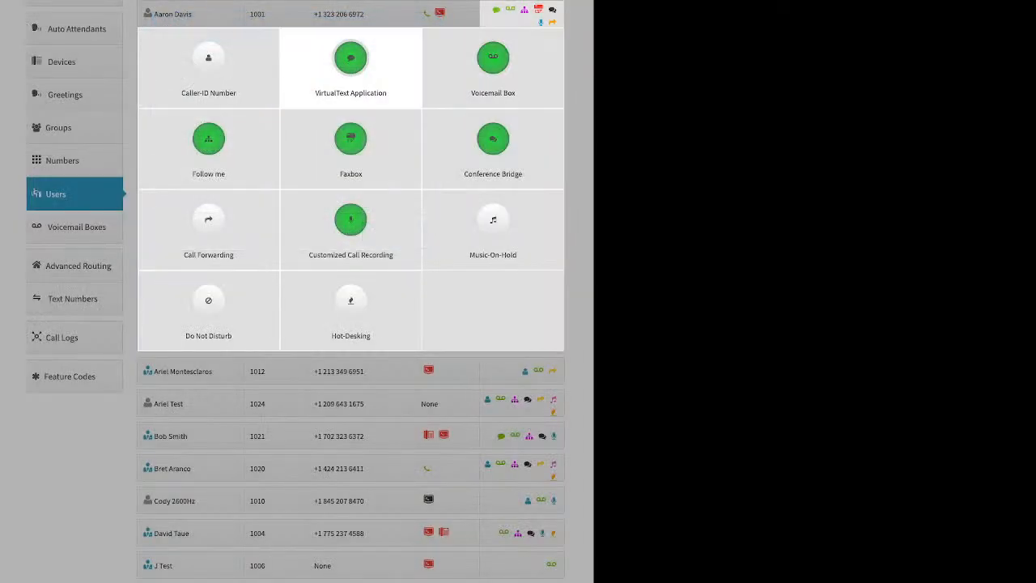
Step: Look over the Voicemail Boxes list and the basic fields for adding a voicemail box, without creating one
left_click(366, 400)
left_click(76, 227)
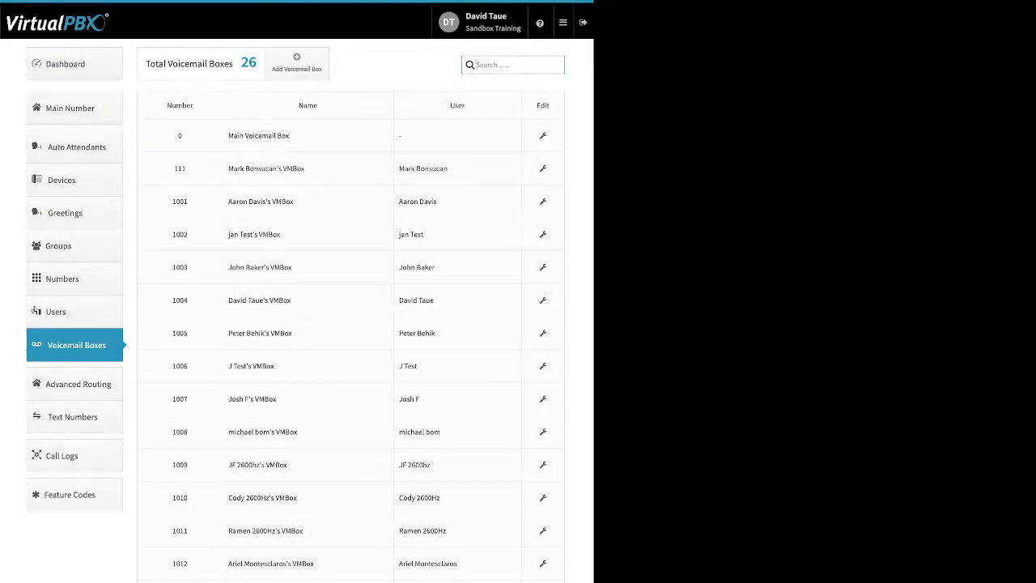
triple_click(428, 201)
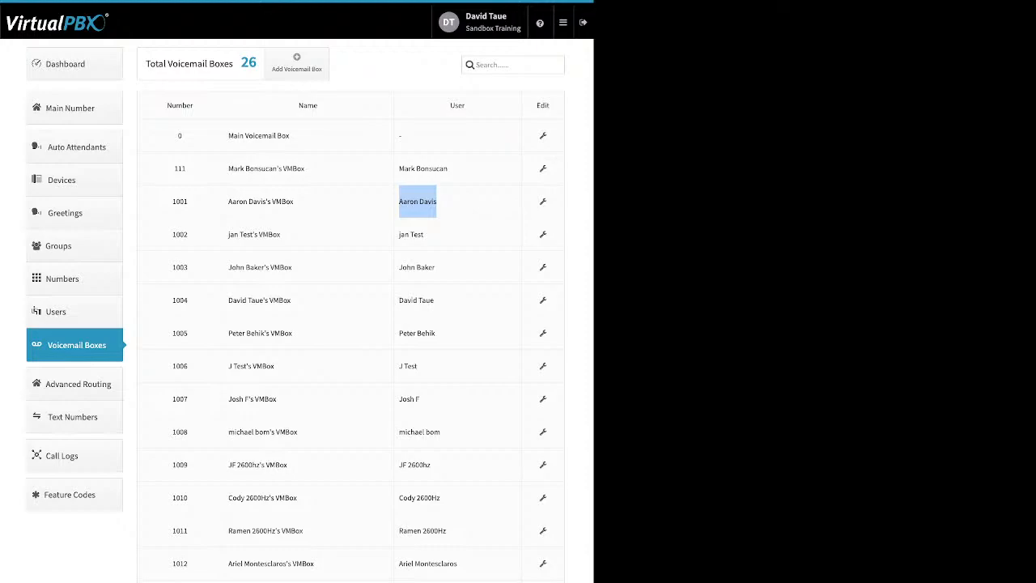
left_click(296, 63)
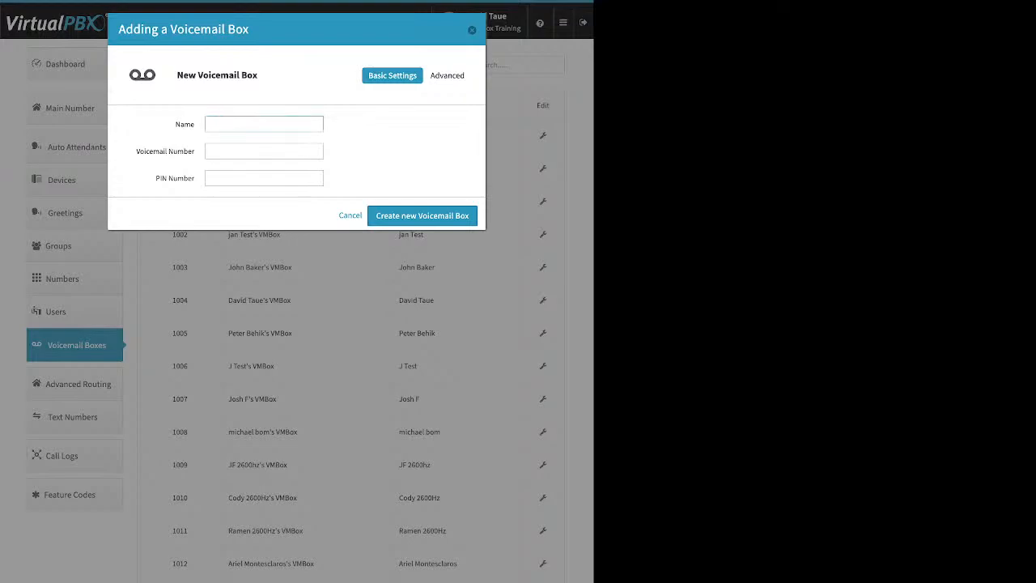
left_click_drag(192, 151, 195, 178)
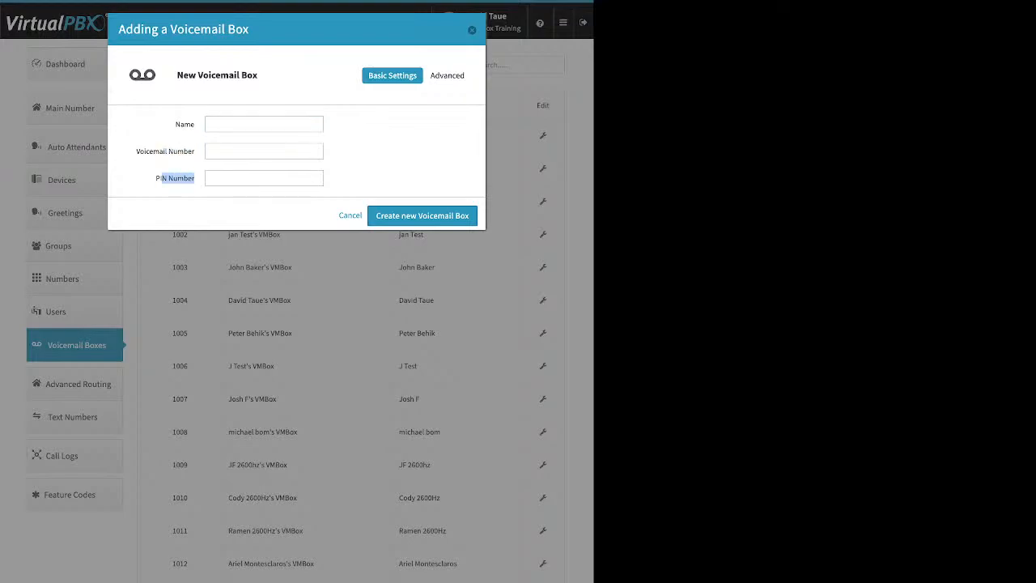
key("Escape")
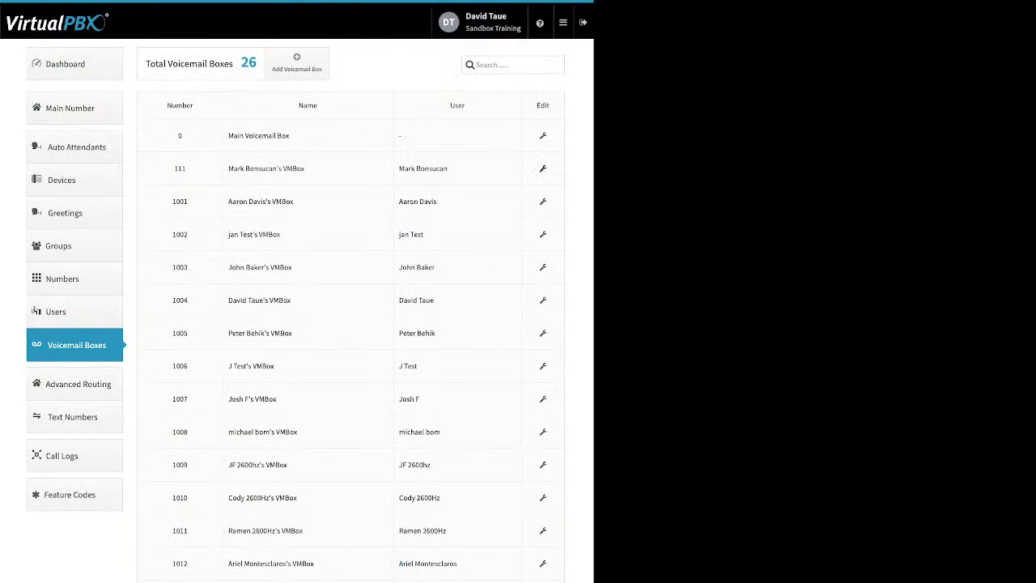
Step: Examine voicemail box 111's Greeting Media settings, including the upload options for the regular and temporary greetings
left_click(542, 169)
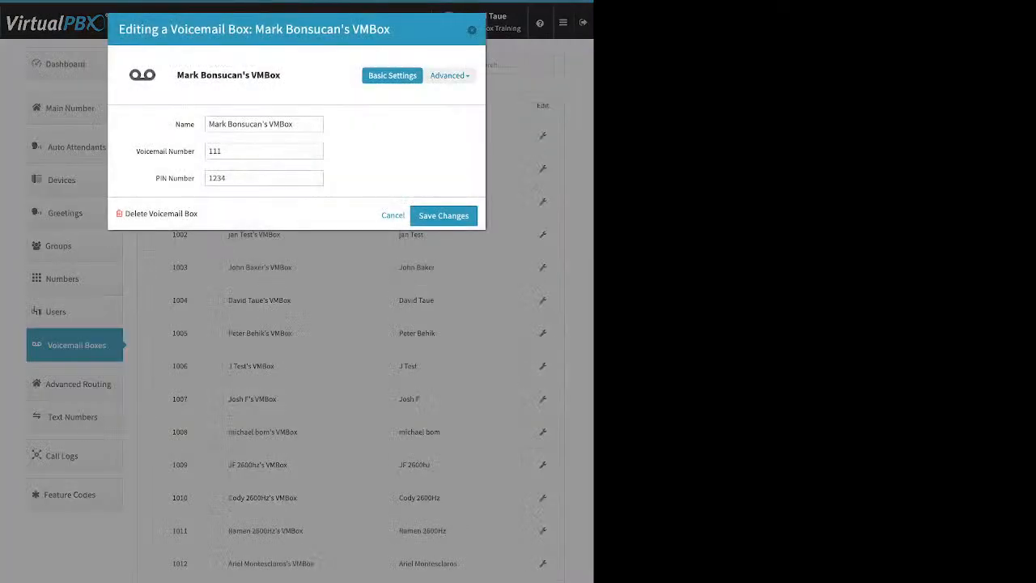
left_click(449, 76)
left_click(441, 125)
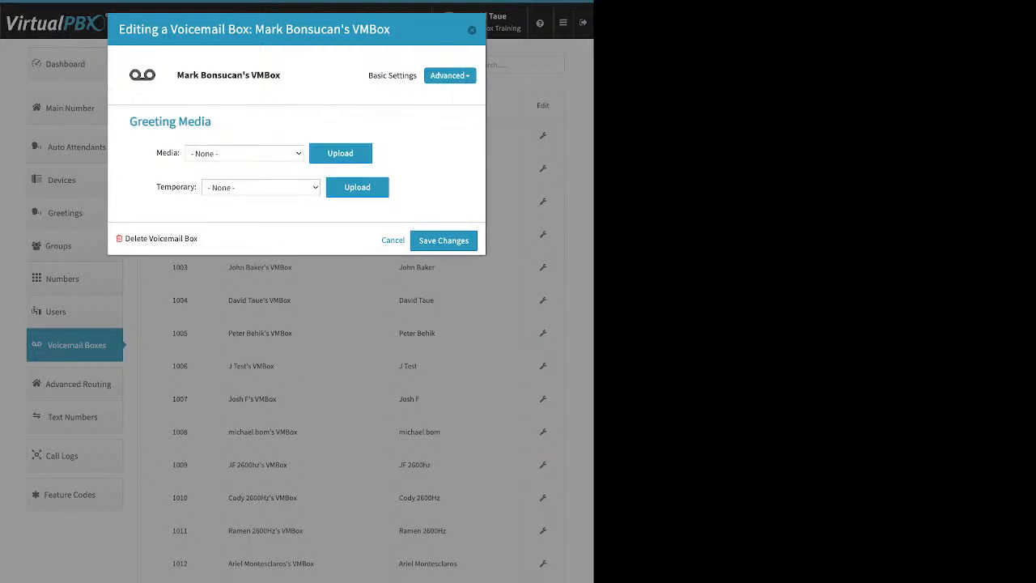
left_click(340, 154)
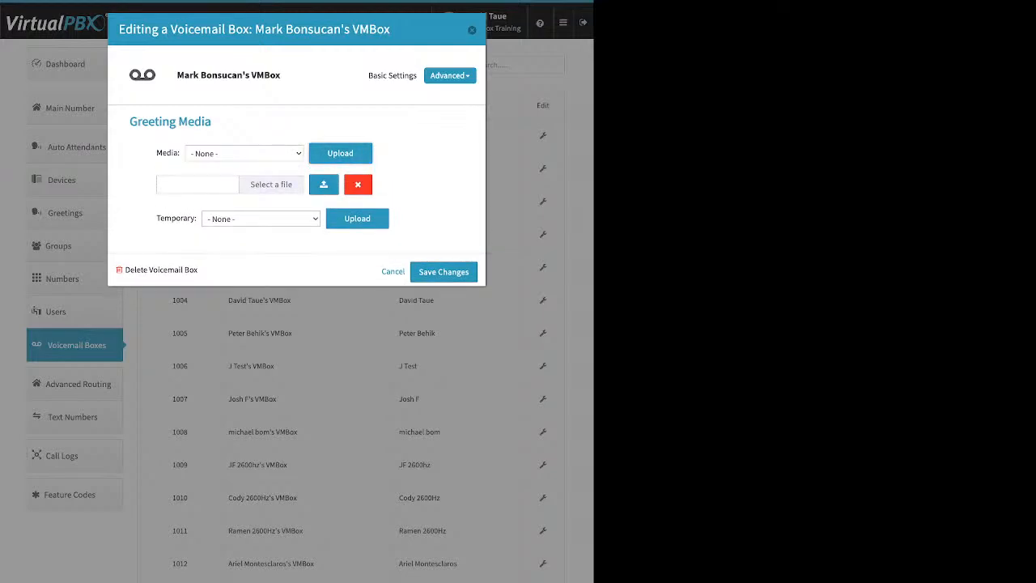
left_click(358, 185)
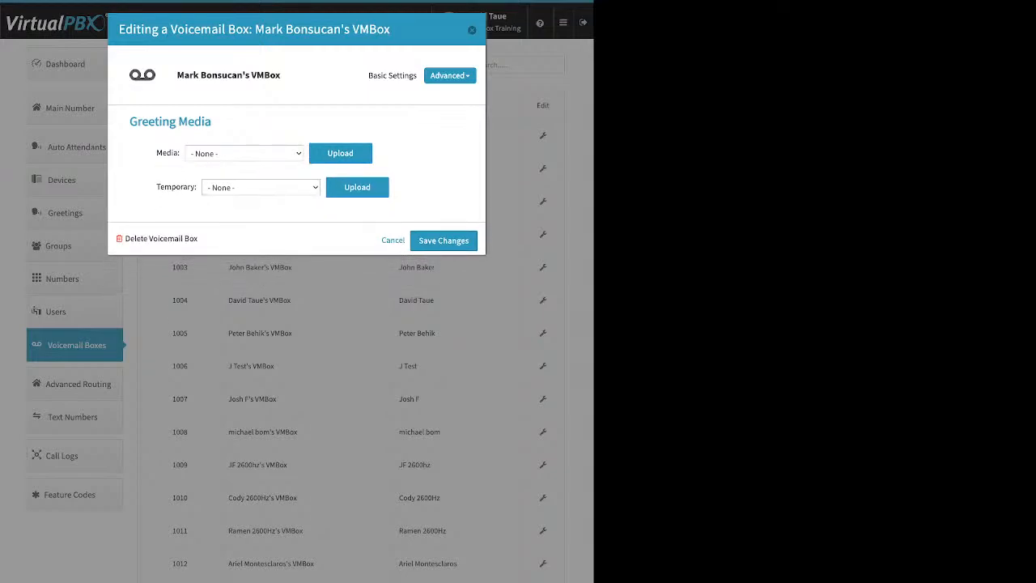
left_click(357, 187)
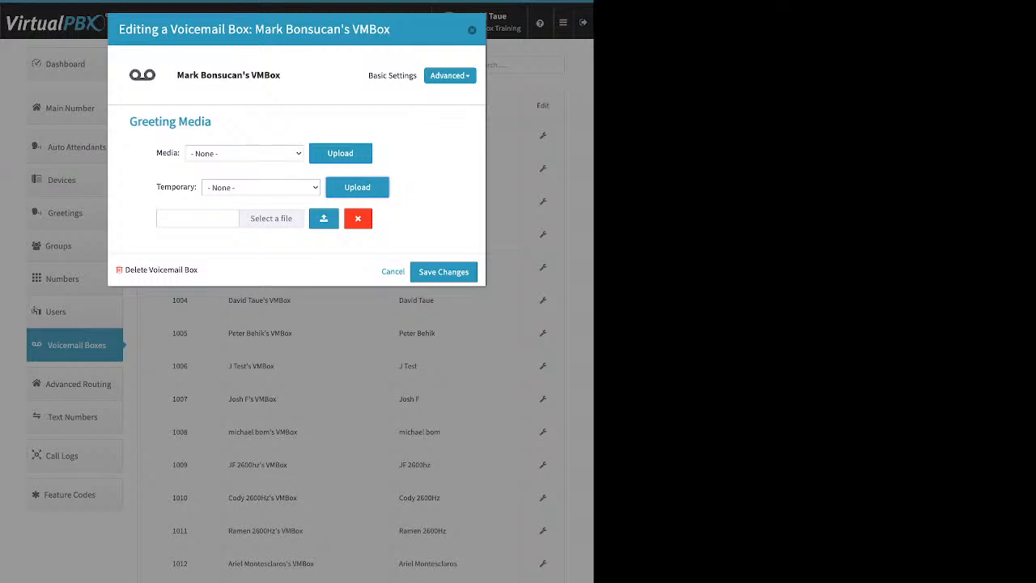
left_click(358, 219)
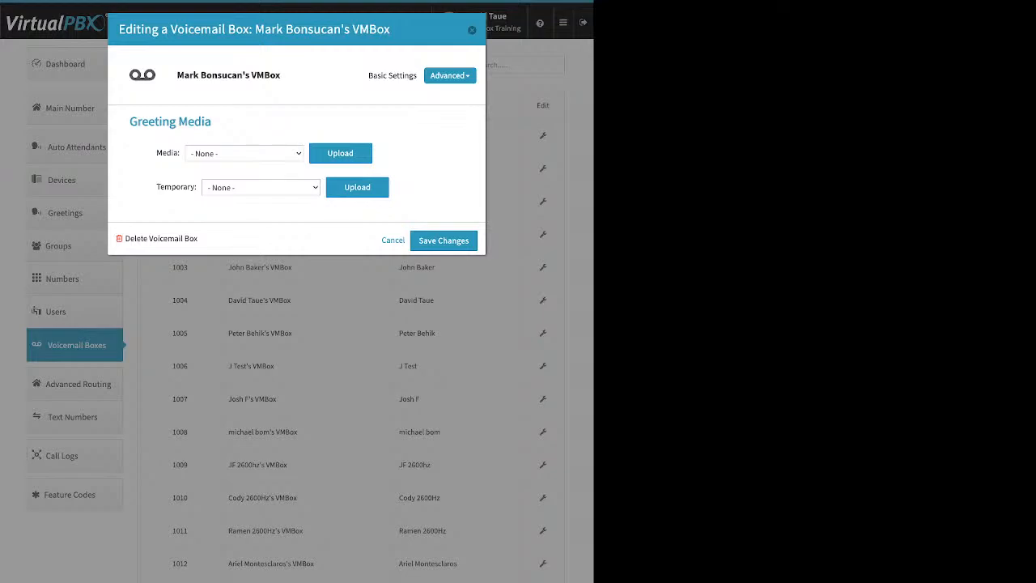
Step: Examine voicemail box 111's Recipients settings and the field for adding a notification e-mail address
left_click(449, 75)
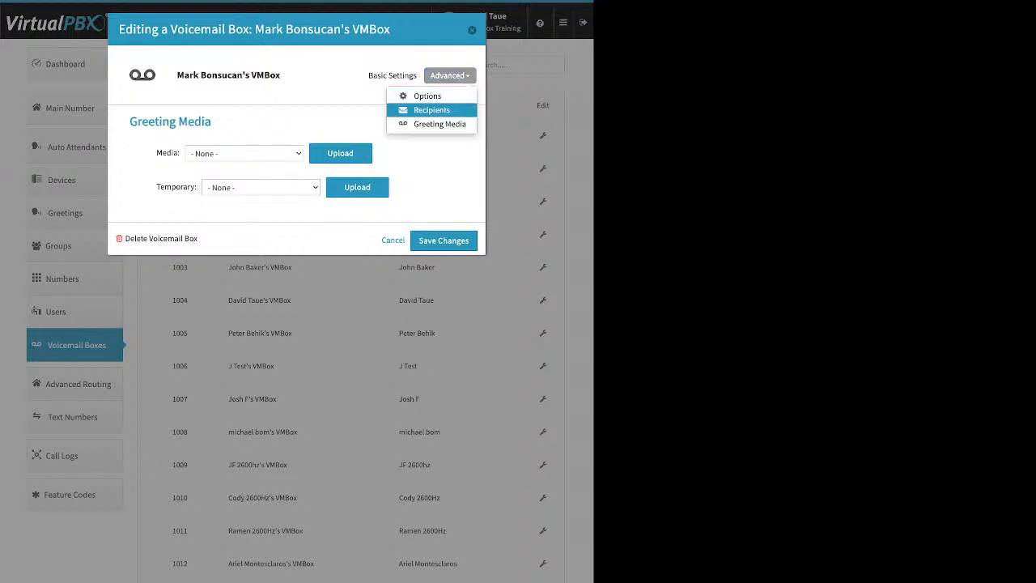
left_click(433, 108)
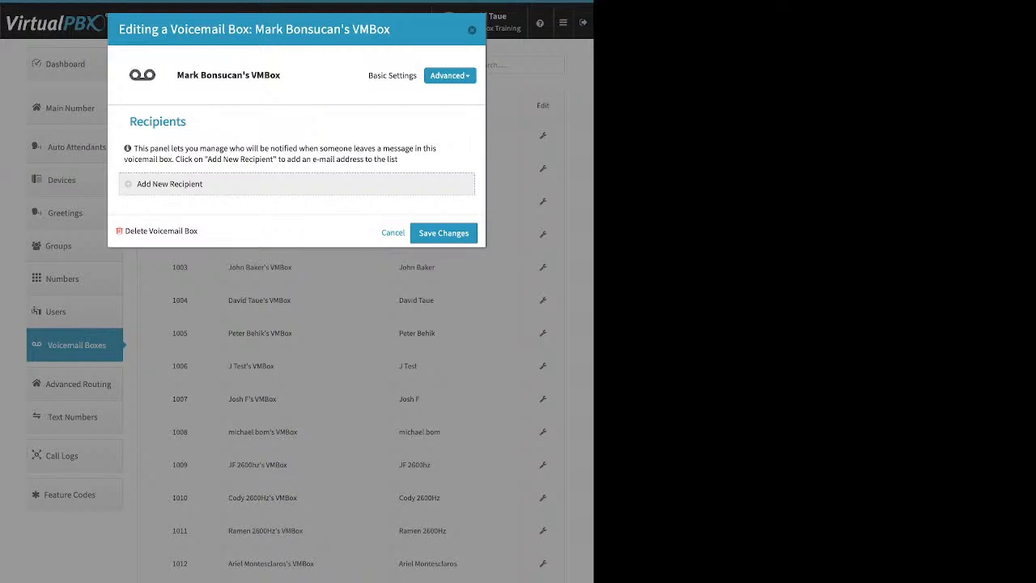
left_click(169, 184)
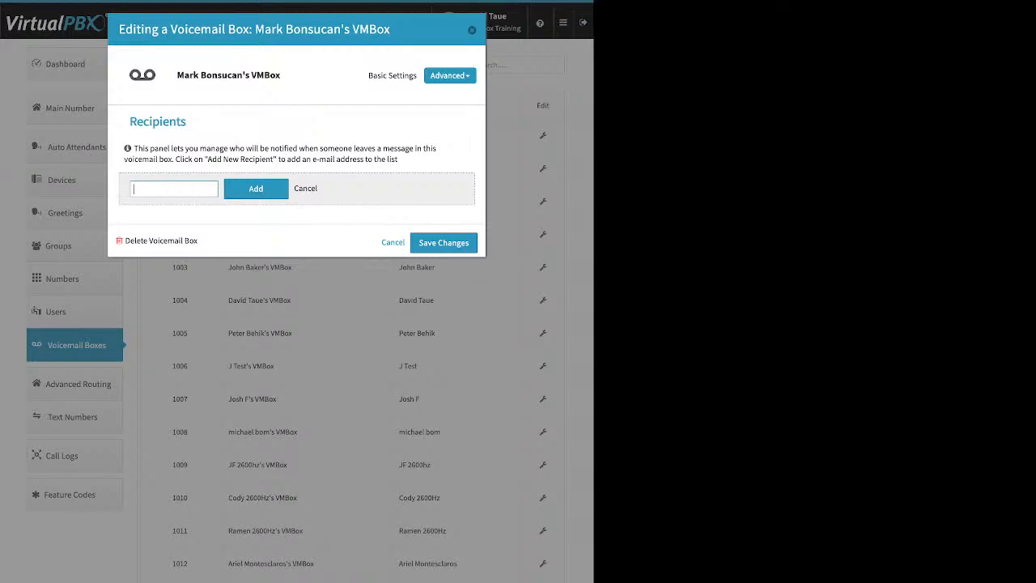
Step: Review voicemail box 111's Options, including setup status, deletion after notification and message attachments, and leave without saving
left_click(450, 76)
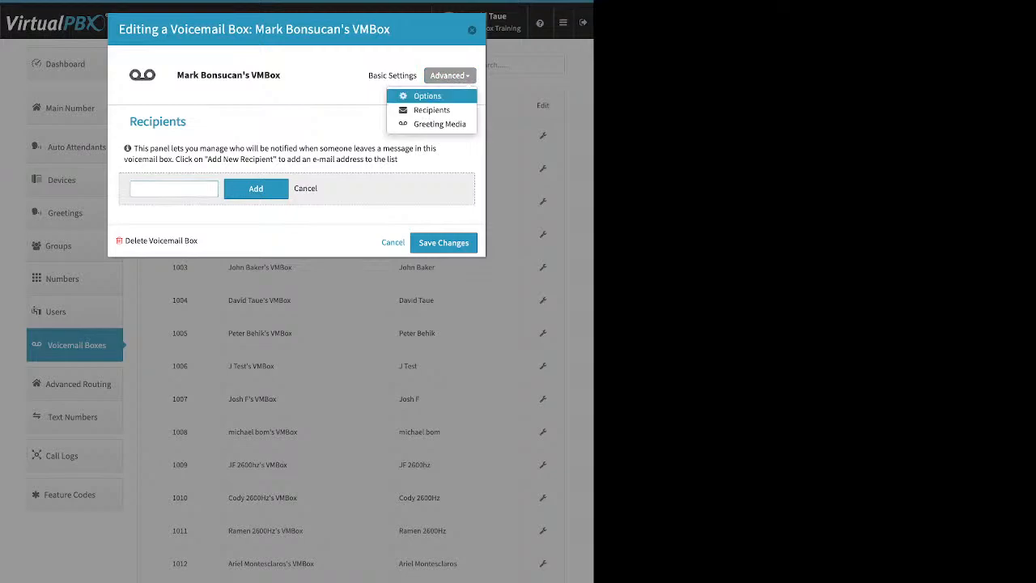
left_click(427, 96)
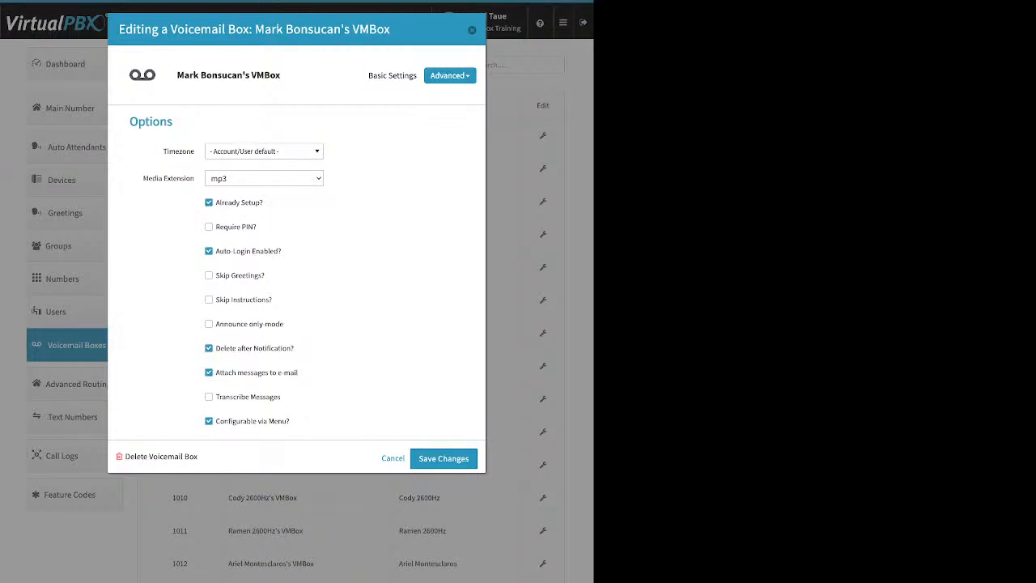
left_click_drag(265, 204, 233, 204)
left_click_drag(299, 373, 216, 374)
left_click_drag(296, 348, 253, 348)
key("Escape")
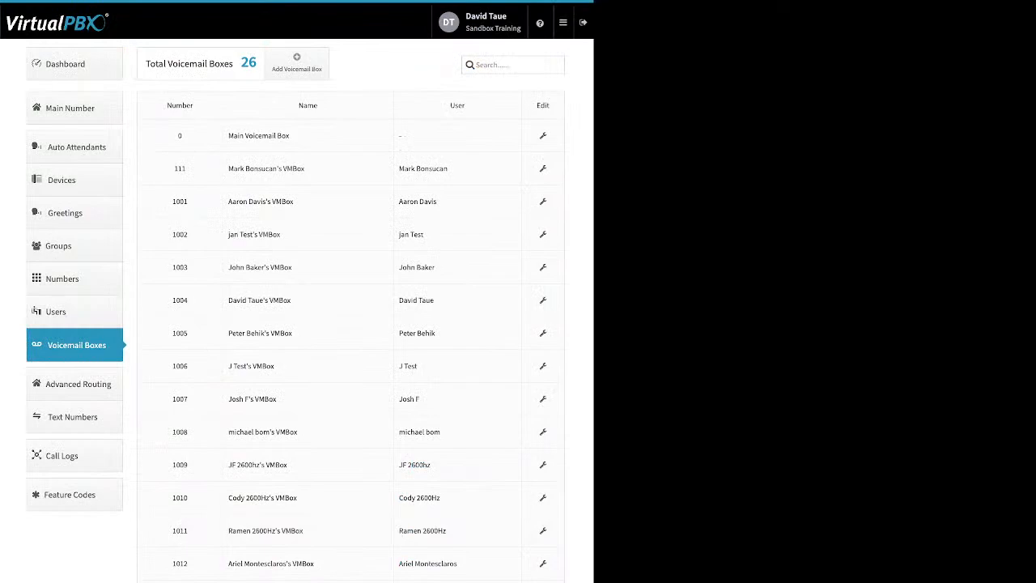
Step: Enable Direct Inward System Access in Advanced Routing and open its settings to view the PIN field and the add-extension option
left_click(77, 384)
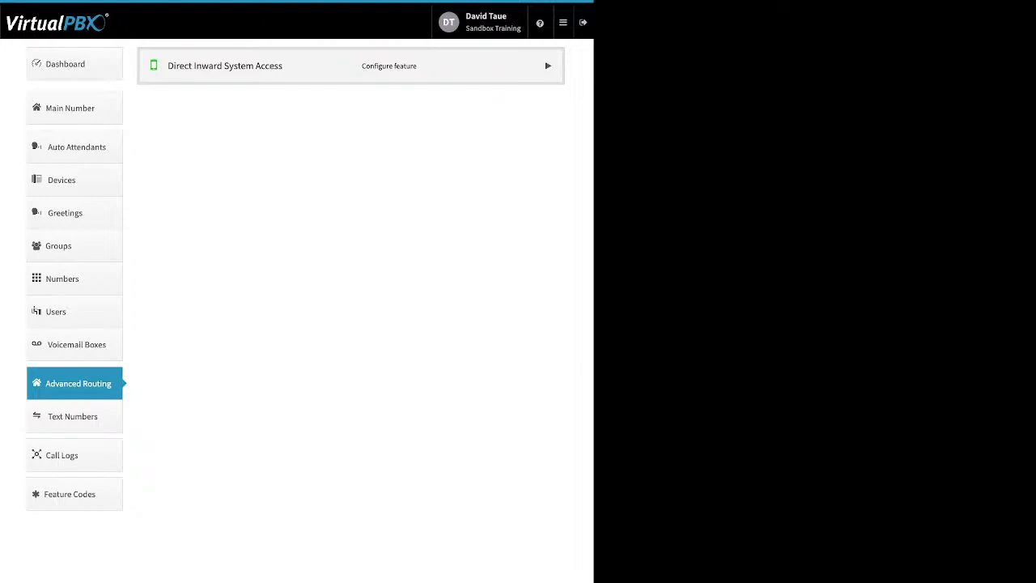
left_click(548, 65)
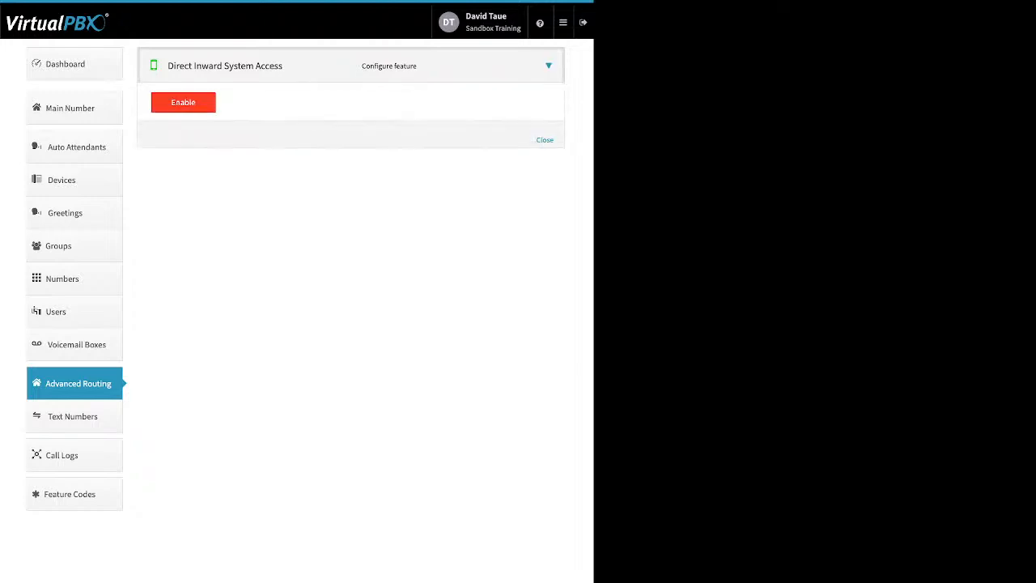
left_click(182, 102)
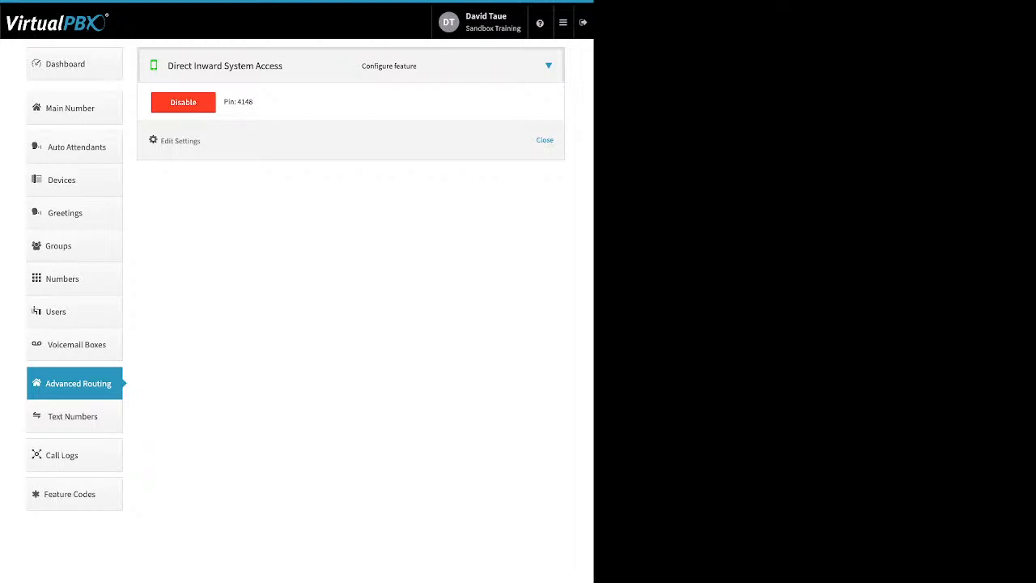
right_click(180, 141)
left_click(180, 141)
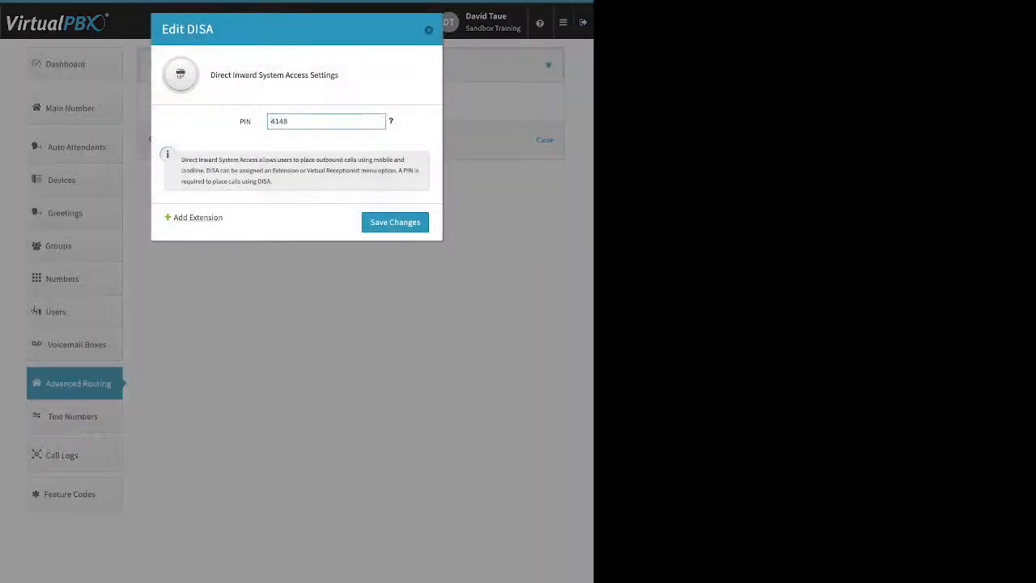
left_click_drag(224, 216, 174, 217)
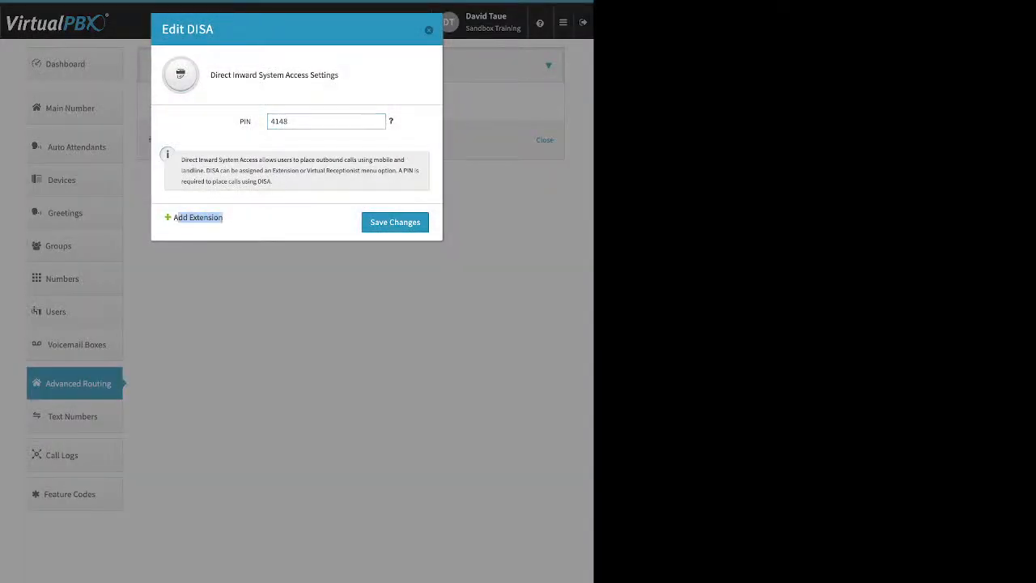
Step: Add extension number 8349 to Direct Inward System Access and save the DISA settings
left_click(197, 218)
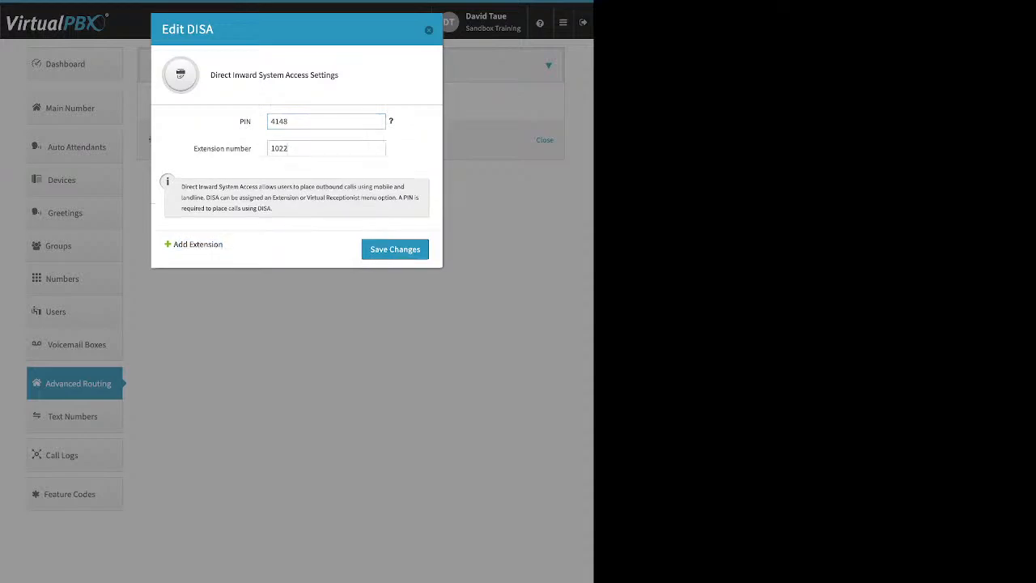
double_click(279, 148)
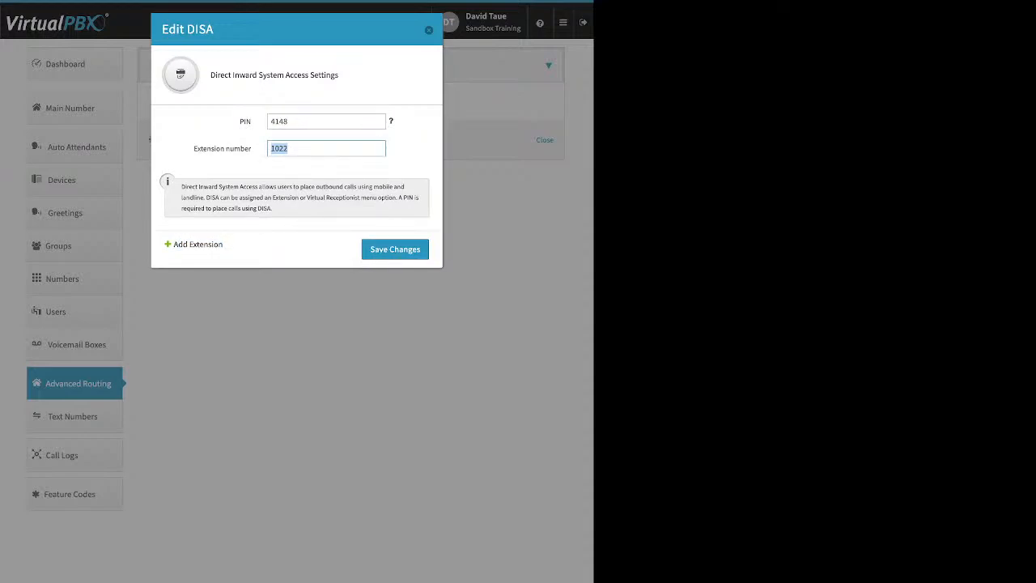
type("8")
type("9")
key("Return")
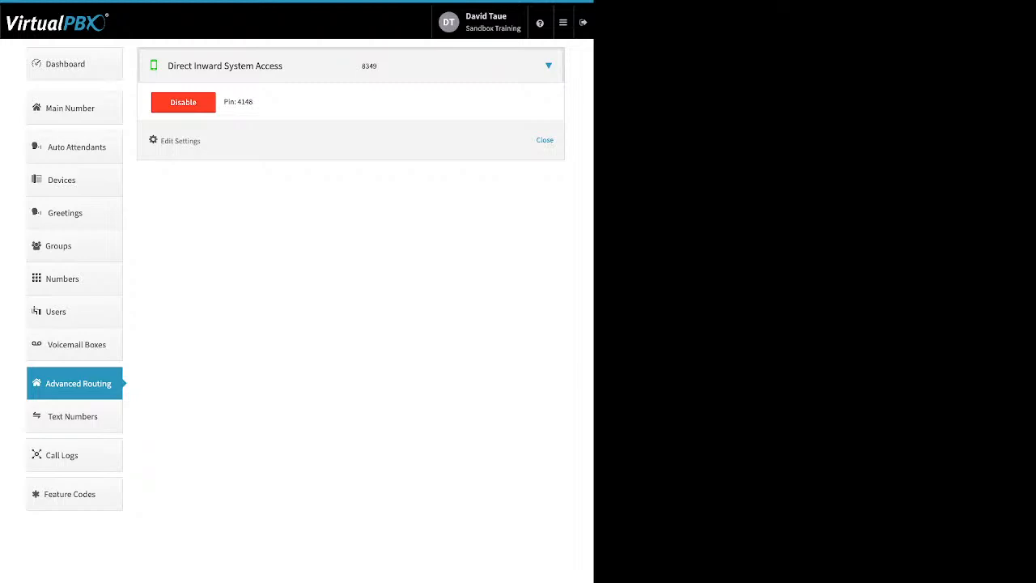
Step: Review the company Caller ID settings from the dashboard, save them as they are, and return to the Direct Inward System Access entry
left_click(73, 64)
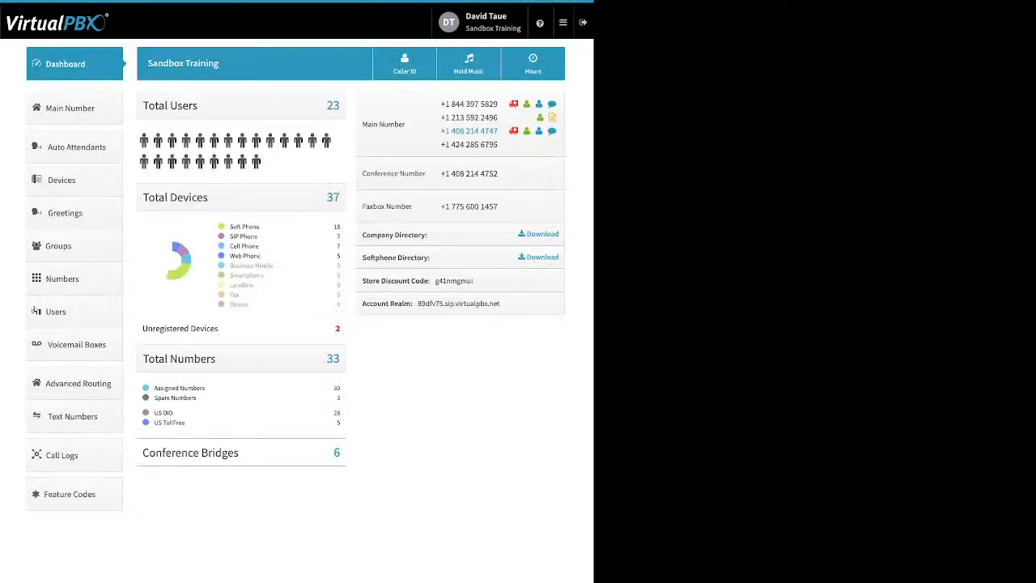
left_click(404, 63)
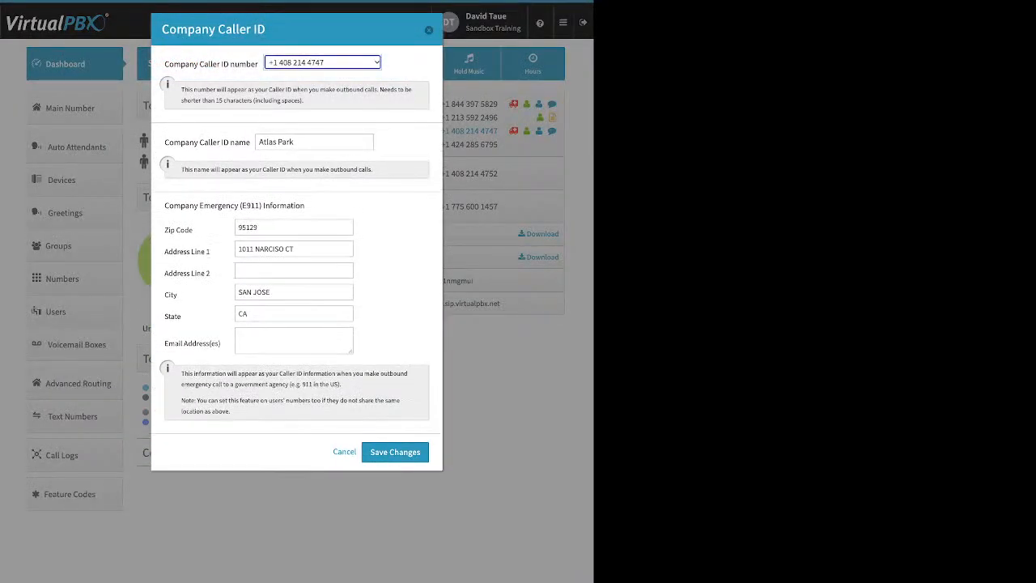
left_click(395, 451)
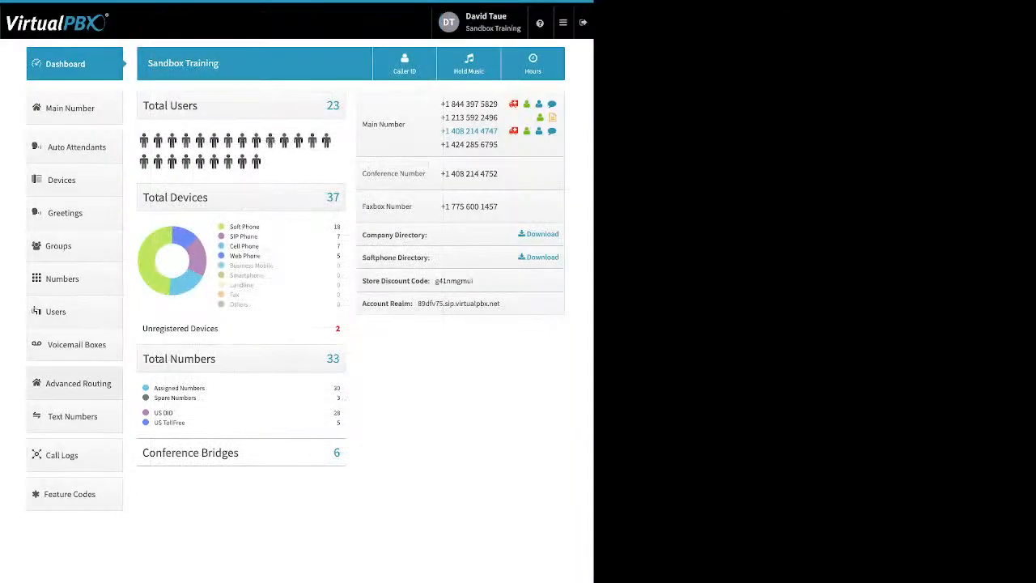
left_click(78, 383)
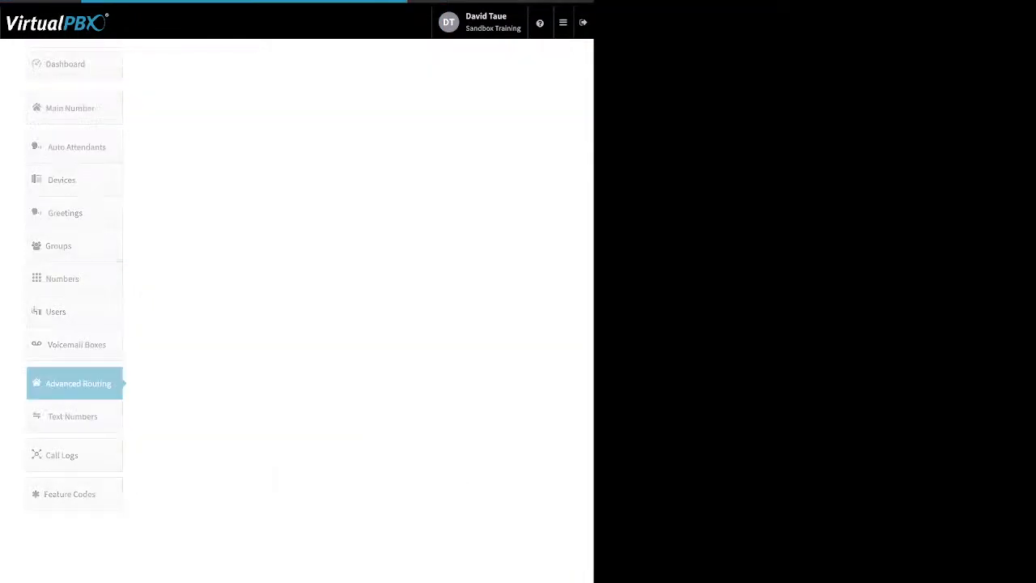
left_click(548, 66)
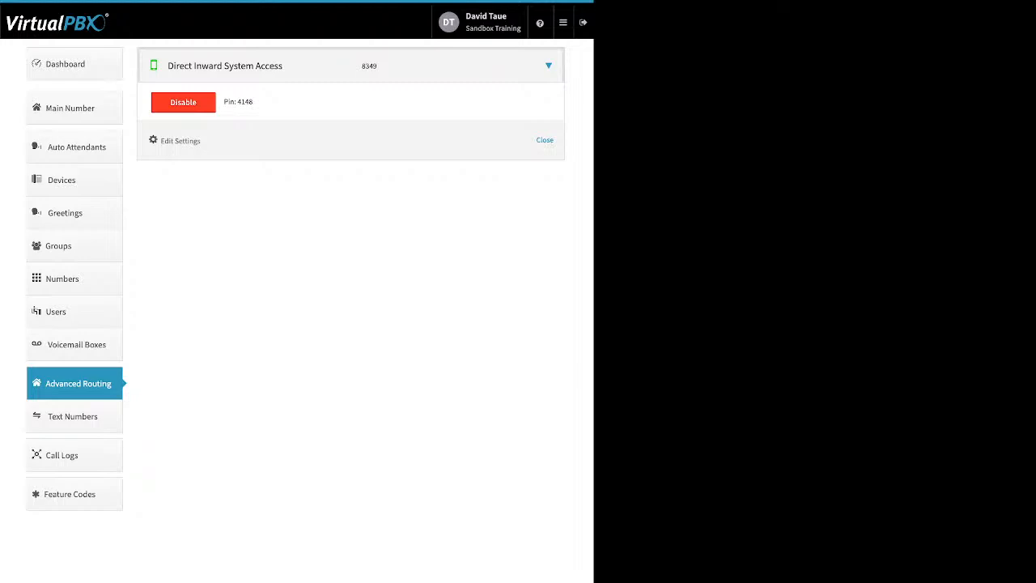
Step: Show this month's calls in Call Logs and point out the option for downloading the log
left_click(73, 455)
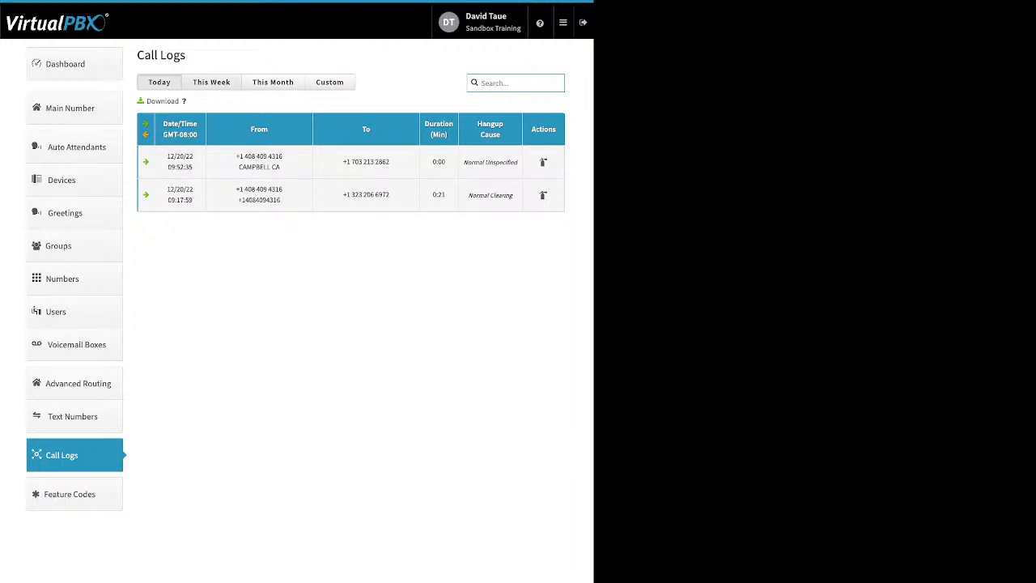
left_click(273, 82)
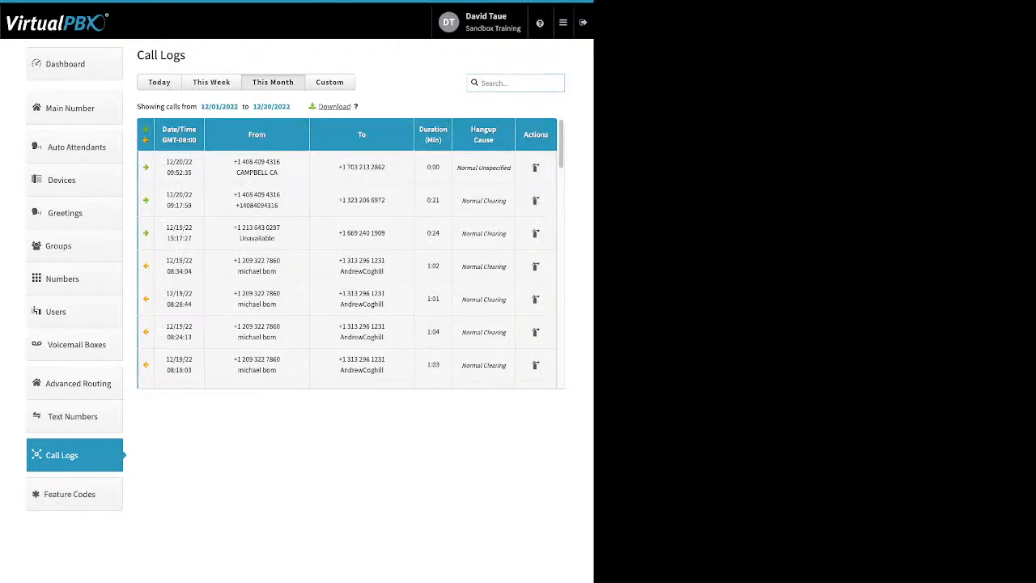
left_click_drag(352, 107, 318, 107)
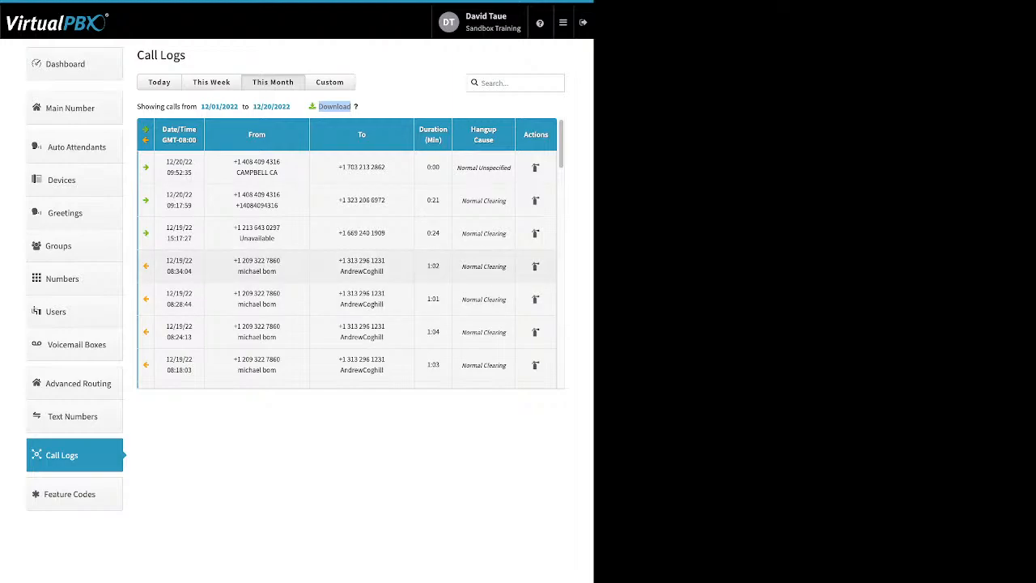
Step: Expand and collapse the details of the 12/19/22 outbound calls made at 08:34:04 and 08:28:44
left_click(535, 267)
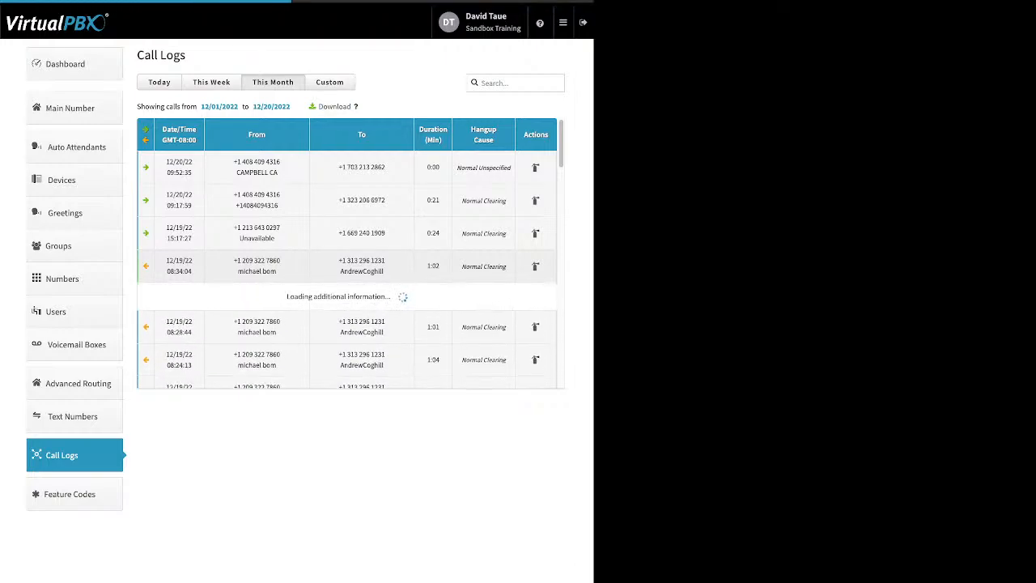
left_click(348, 267)
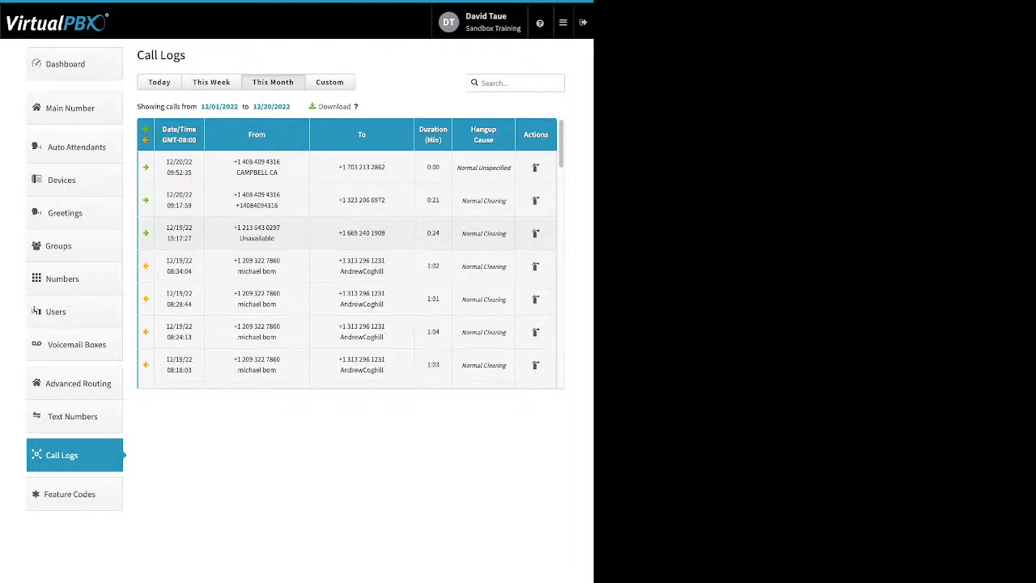
scroll(348, 259, "down", 1)
scroll(348, 243, "down", 1)
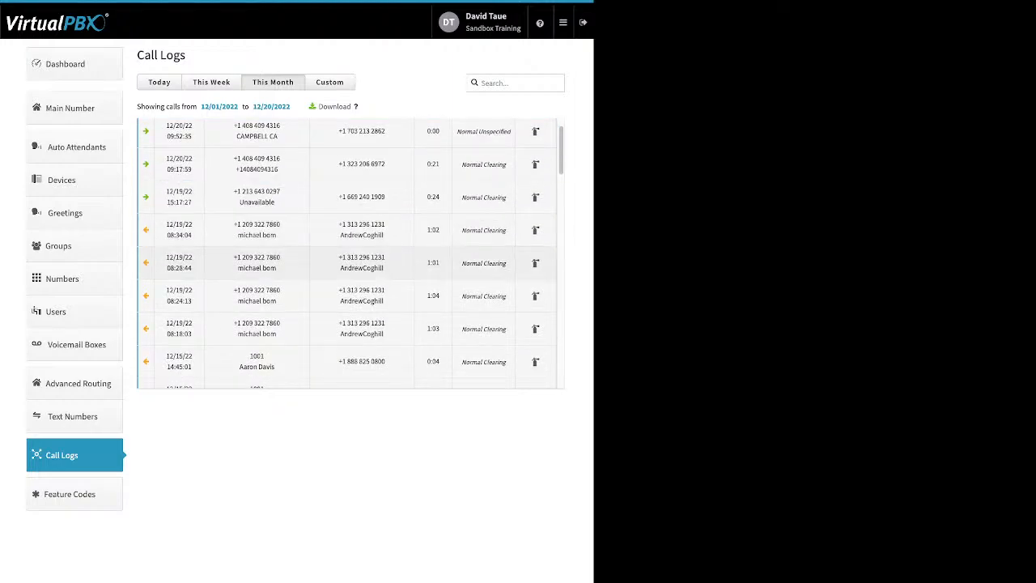
left_click(348, 263)
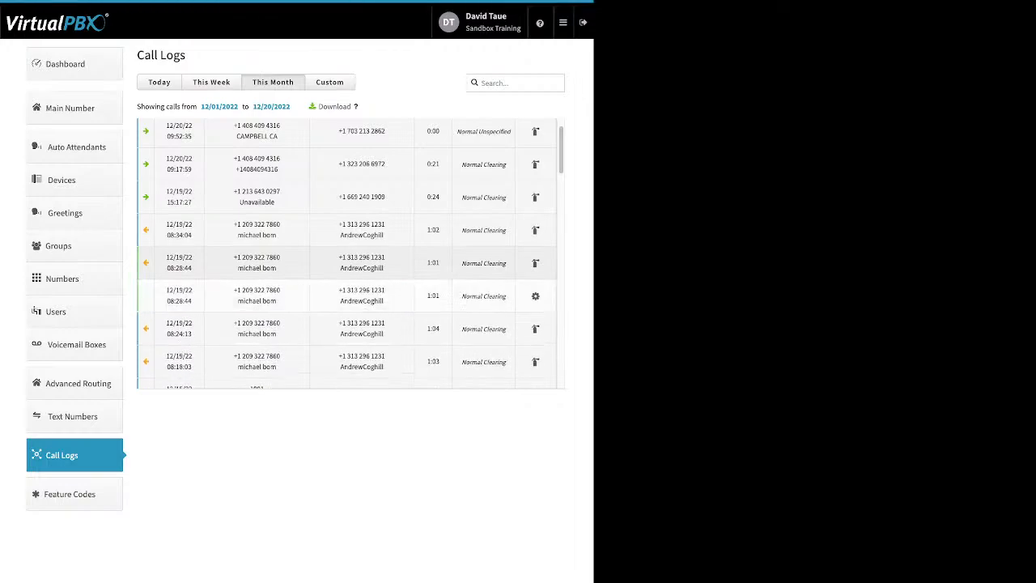
left_click(348, 263)
Step: Examine the individual call legs of the 12/15/22 14:45:01 outbound call, and collapse its details
scroll(348, 263, "down", 1)
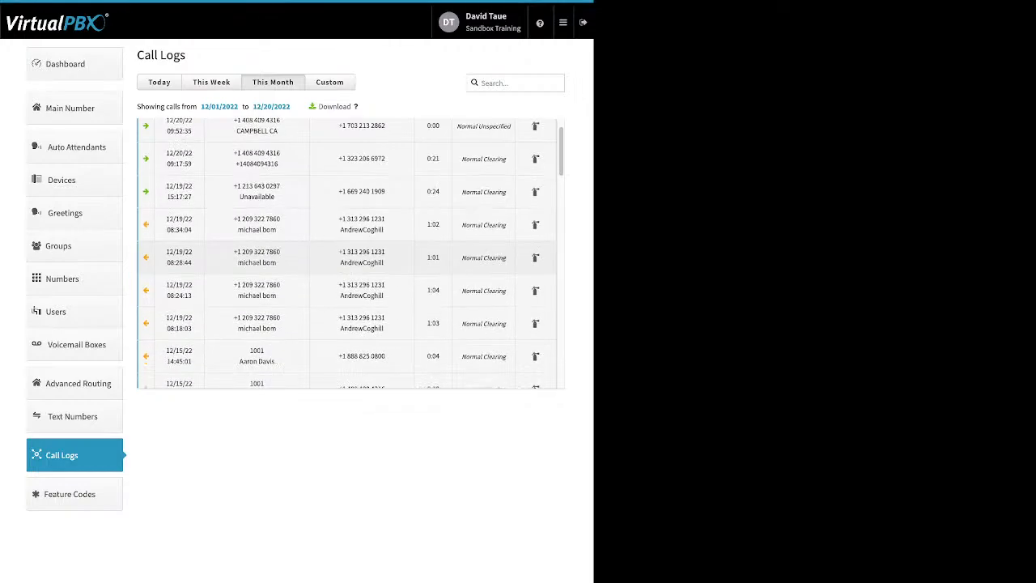
scroll(348, 215, "down", 1)
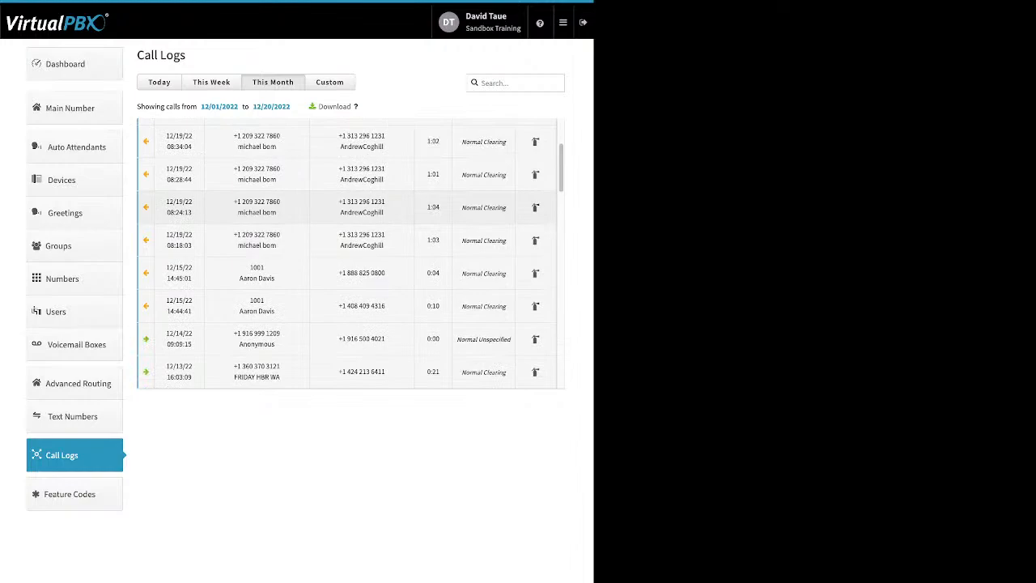
left_click(348, 274)
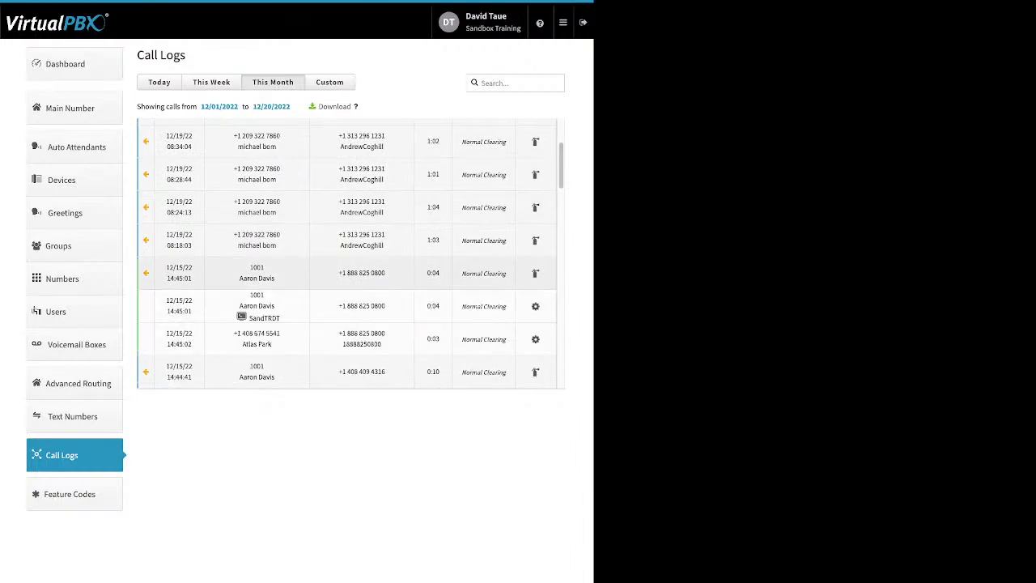
scroll(348, 274, "down", 1)
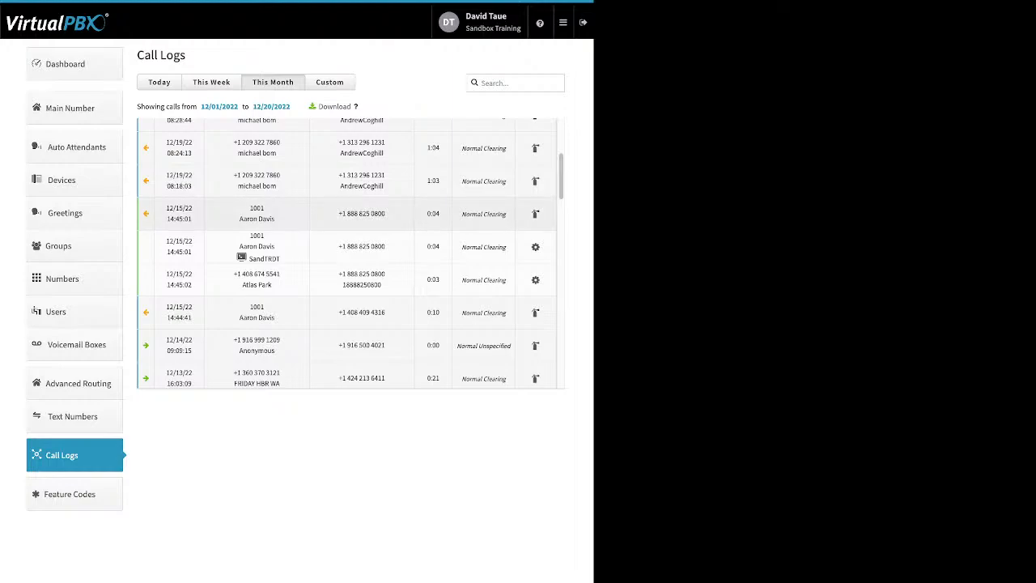
left_click(257, 221)
Step: Find the 12/06/22 12:32:58 inbound call in this month's log and expand it to examine its call legs
scroll(258, 231, "down", 1)
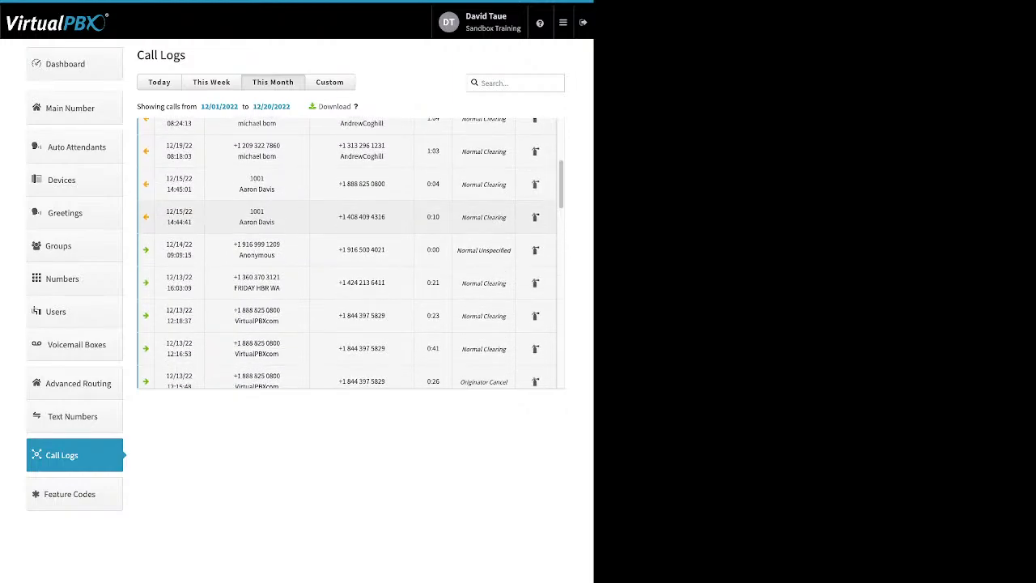
scroll(257, 243, "down", 3)
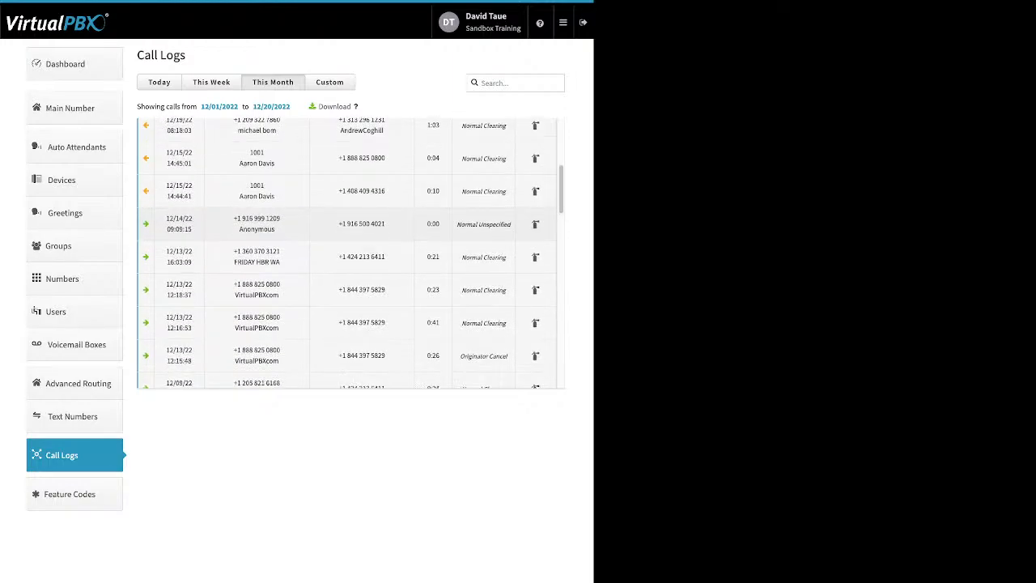
scroll(257, 242, "down", 4)
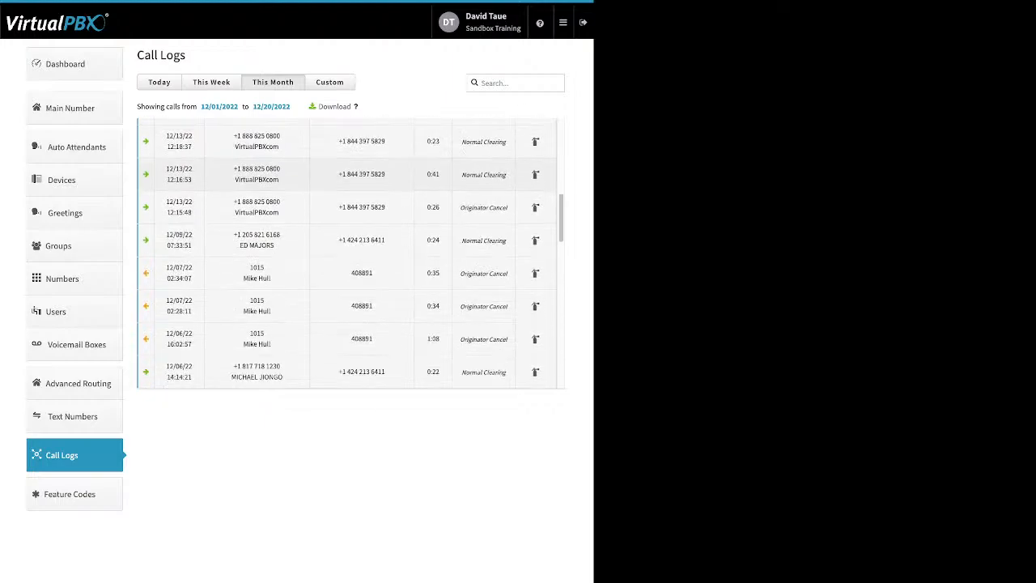
scroll(257, 243, "down", 2)
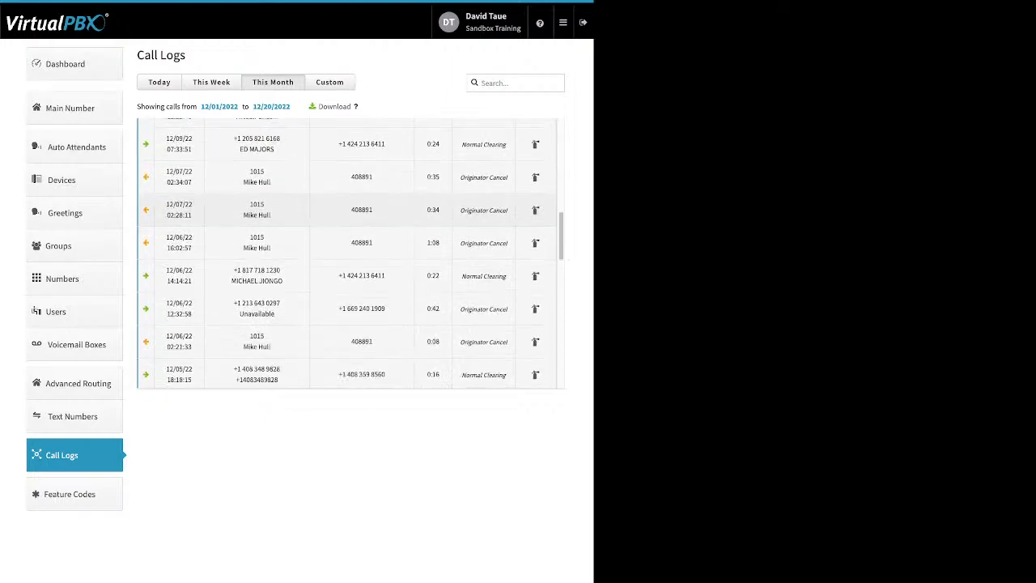
left_click(362, 308)
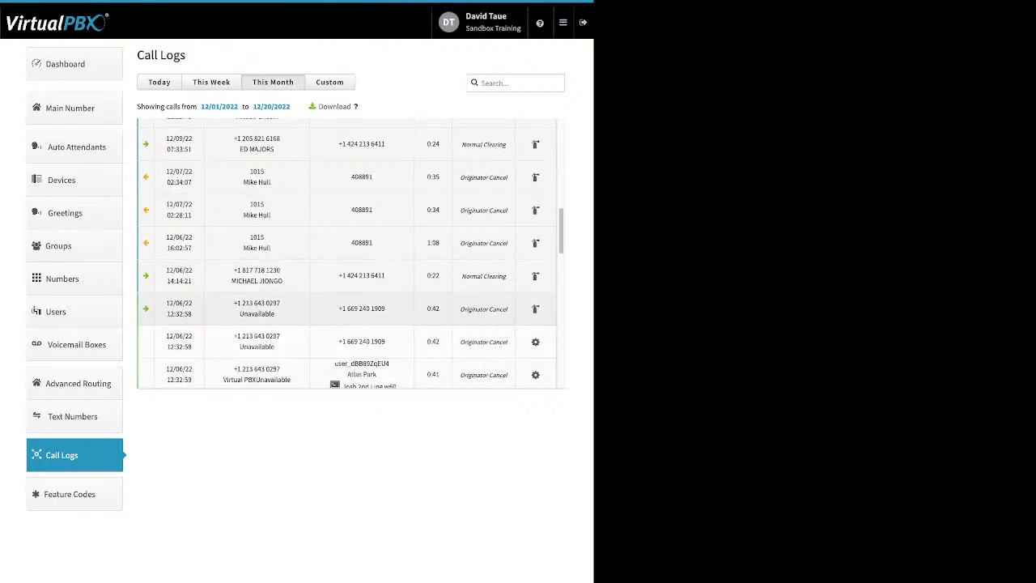
scroll(362, 308, "down", 1)
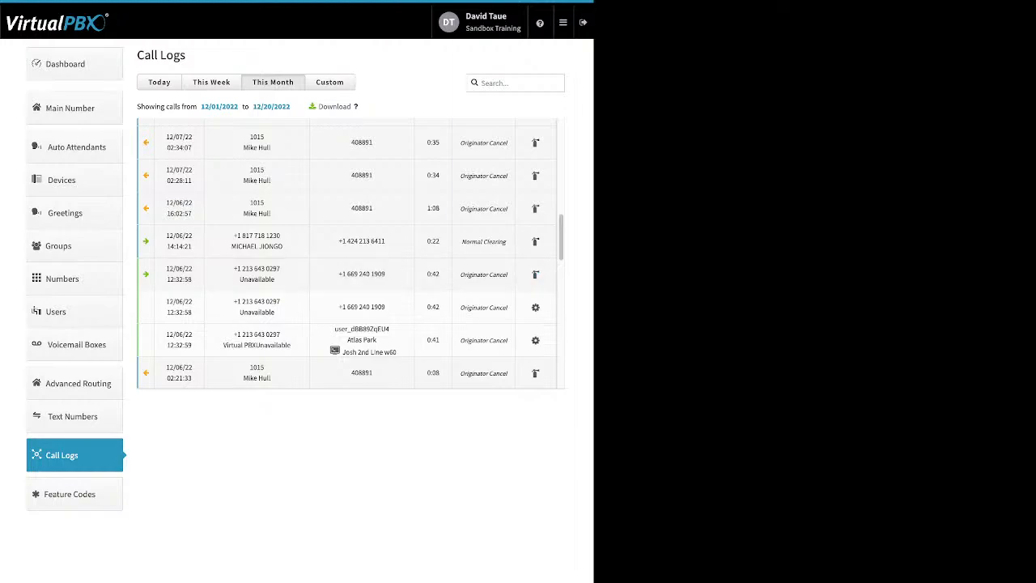
Step: Filter the call logs by a custom date range starting on 11/01/2022
left_click(329, 82)
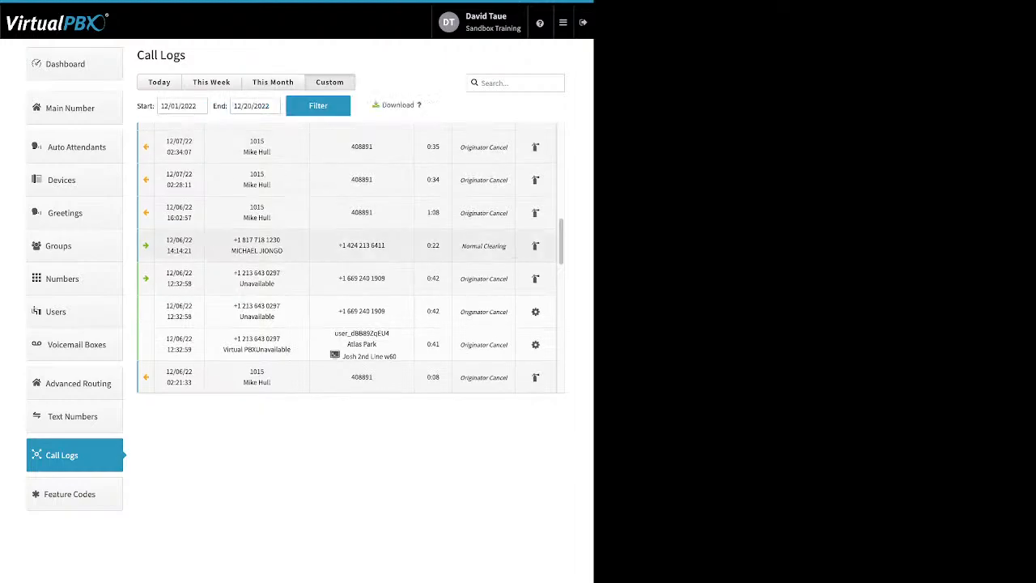
left_click(182, 106)
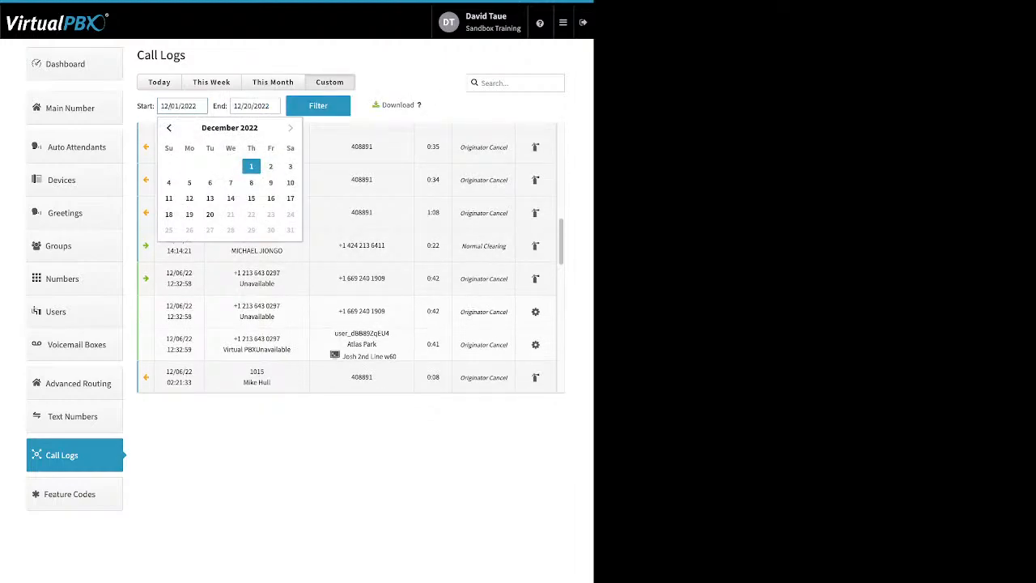
left_click(168, 128)
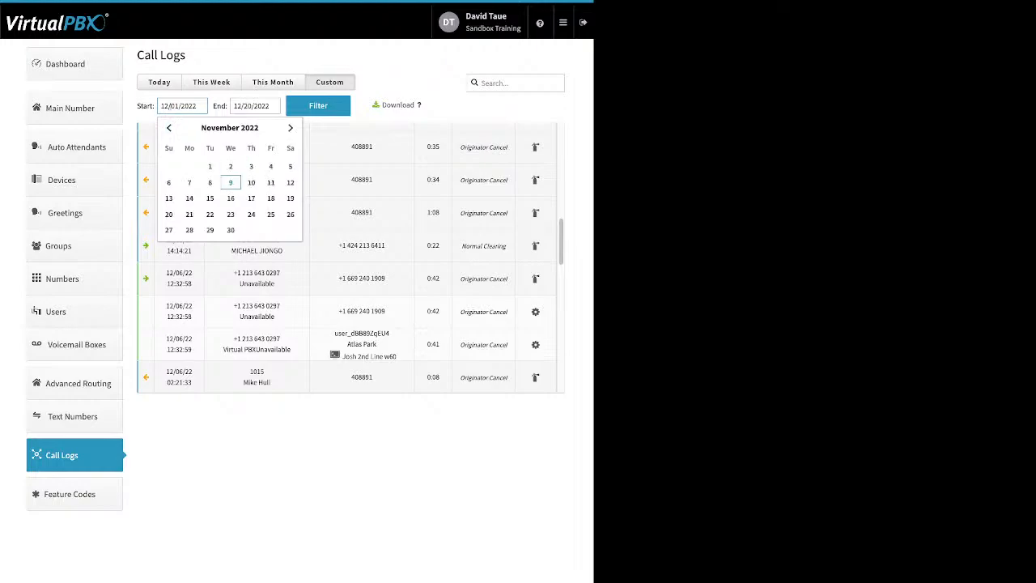
left_click(210, 166)
left_click(318, 106)
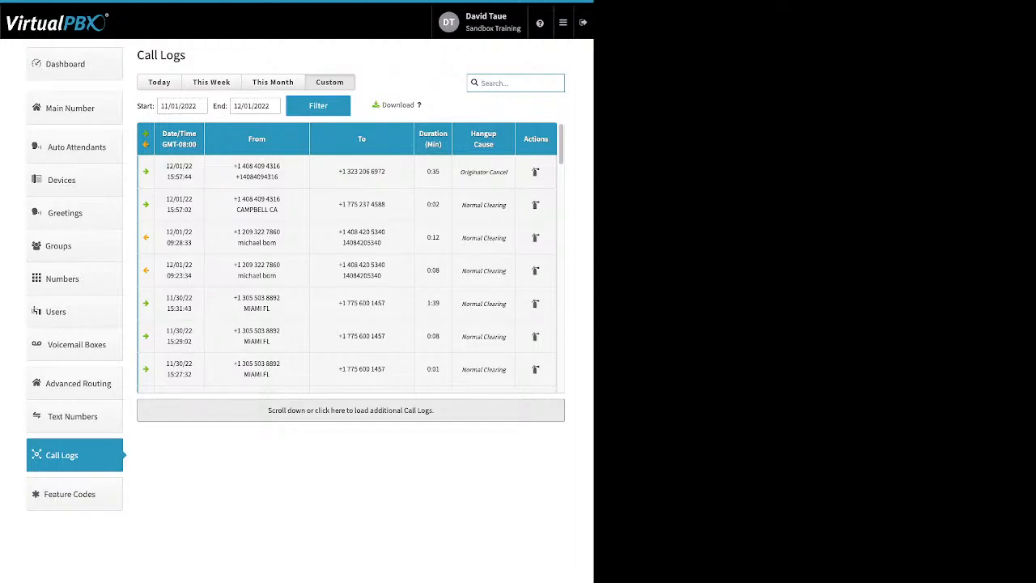
Step: Review the available feature codes, including the help for Enable Hot Desking, and open the list of portal apps
left_click(75, 493)
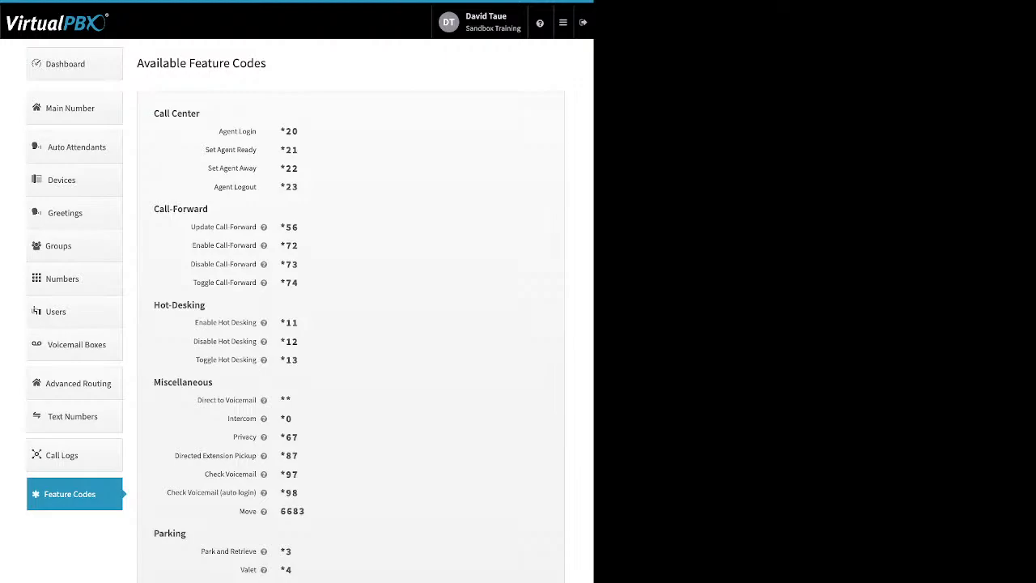
mouse_move(263, 322)
left_click(563, 23)
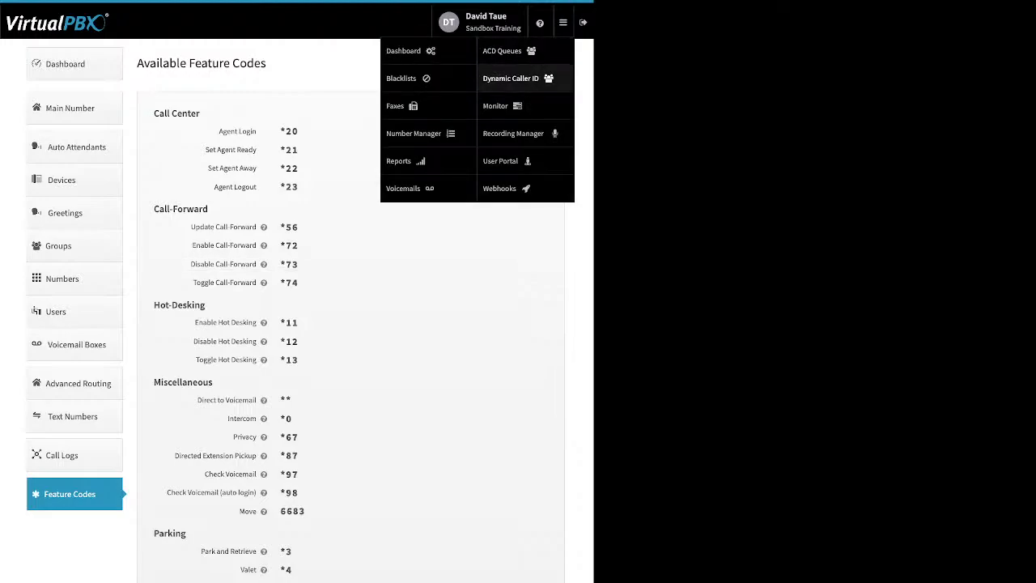
Step: Open the test blacklist in the Blacklists app's editor and examine its name, Block Anonymous setting and number list
left_click(402, 77)
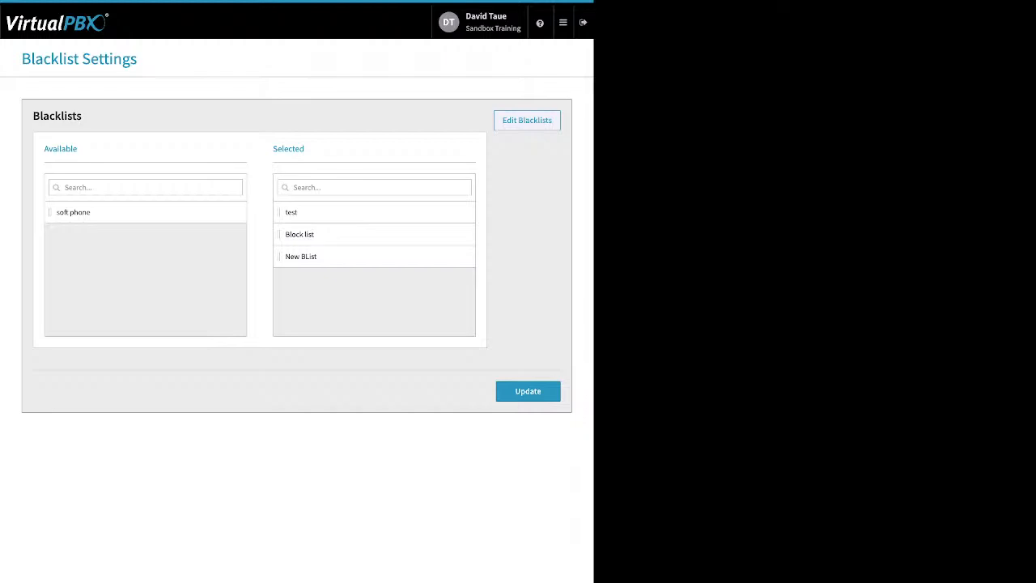
left_click(526, 121)
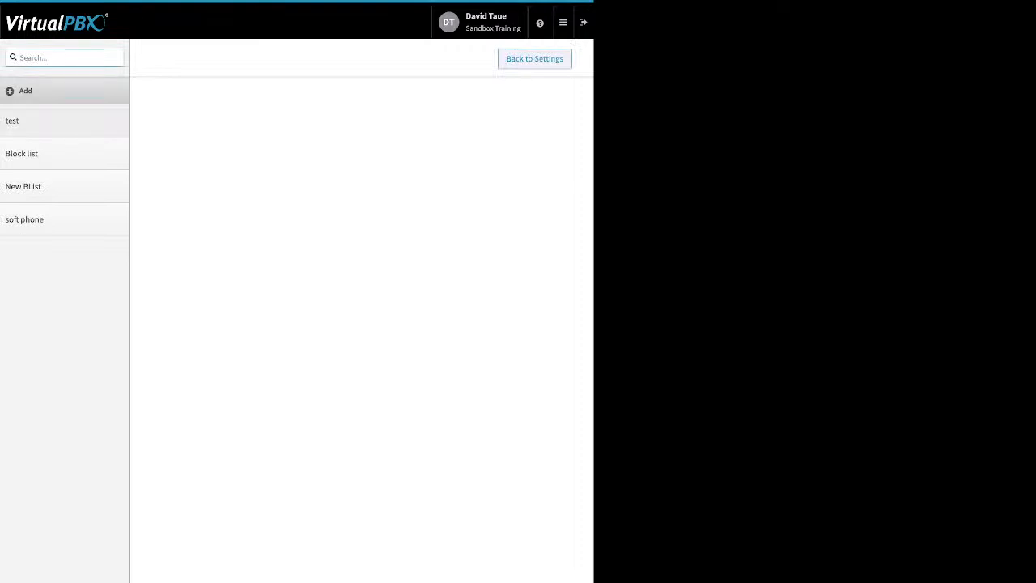
left_click(49, 121)
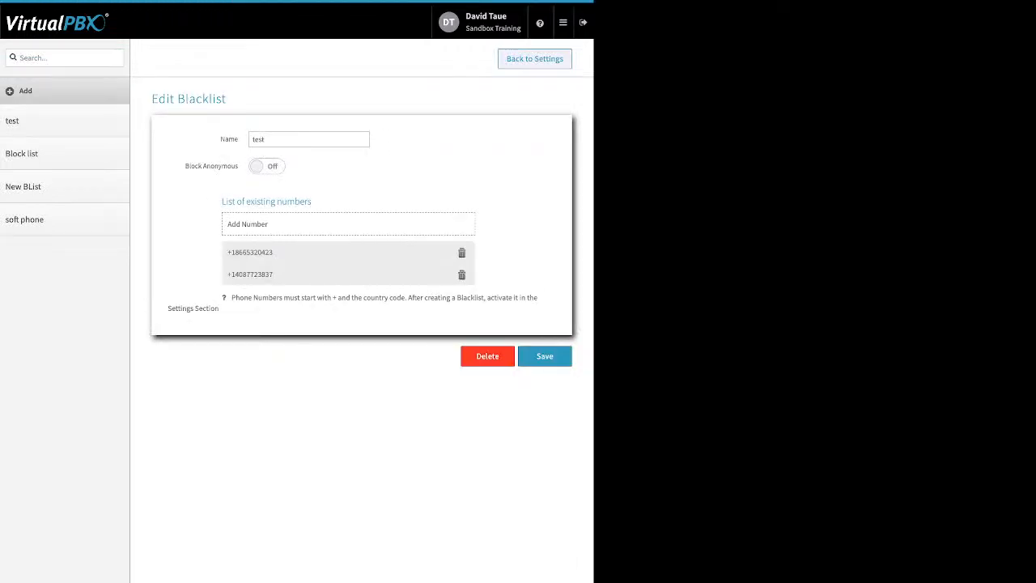
double_click(230, 140)
left_click_drag(184, 166, 238, 166)
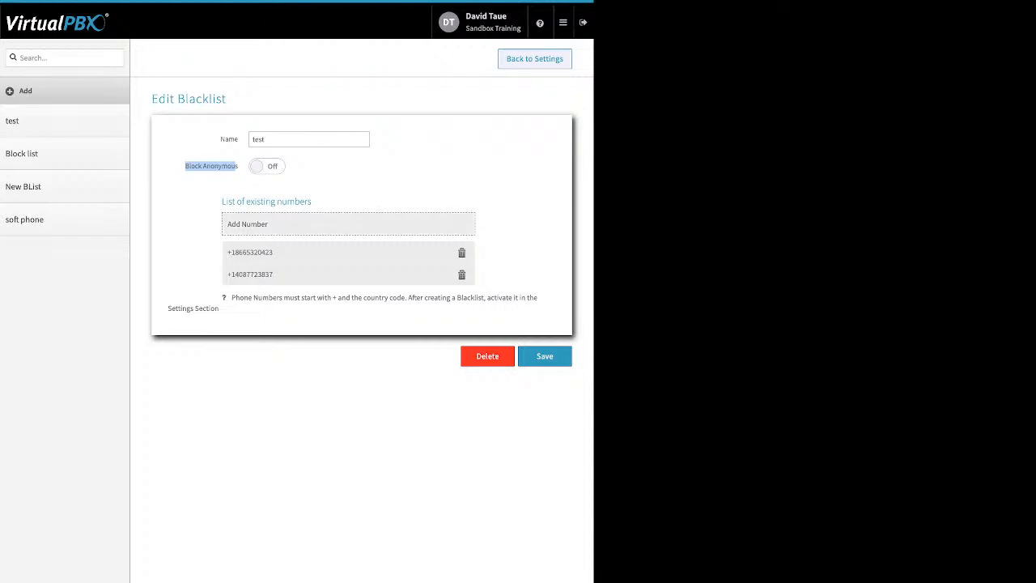
Step: Check the test blacklist's number entry form without adding a number, and return to Blacklist Settings to review the Available and Selected lists
left_click(348, 224)
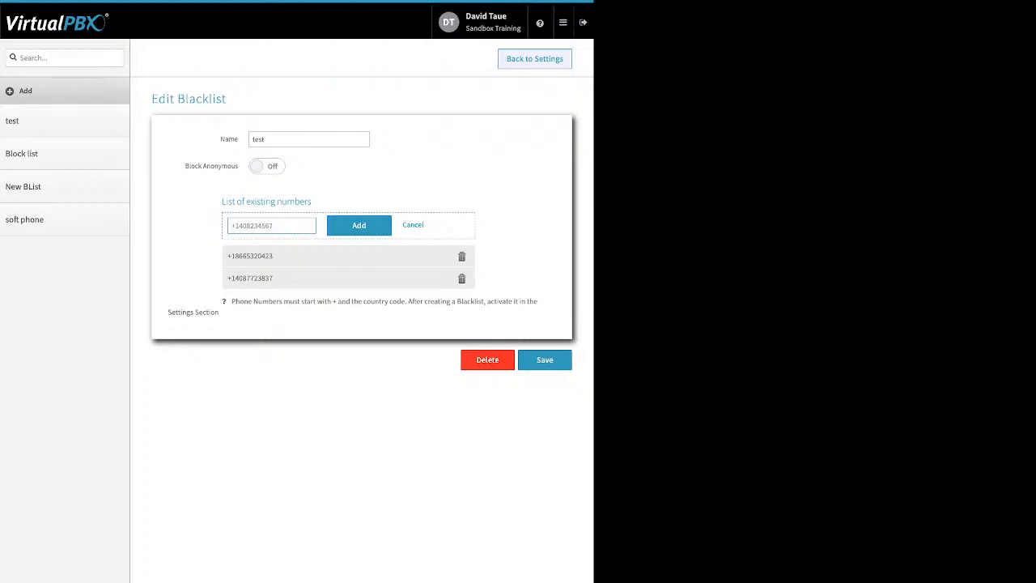
left_click(412, 225)
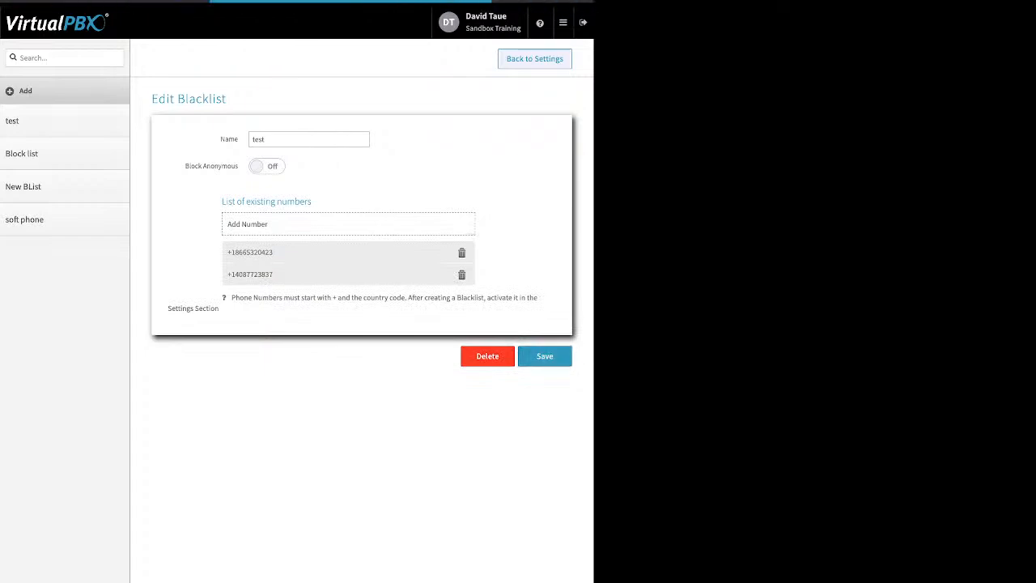
left_click(534, 59)
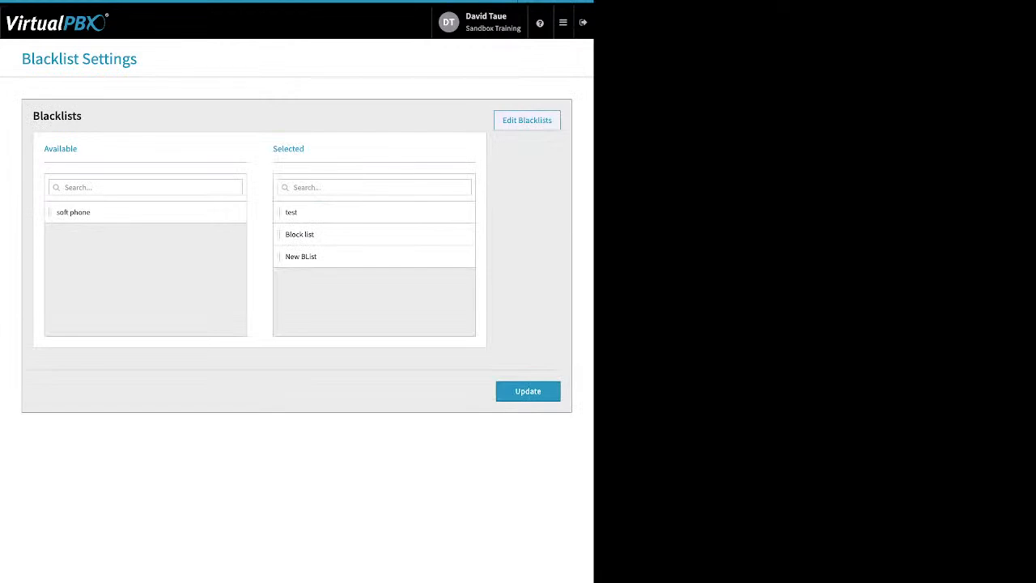
left_click_drag(305, 149, 272, 149)
left_click(528, 391)
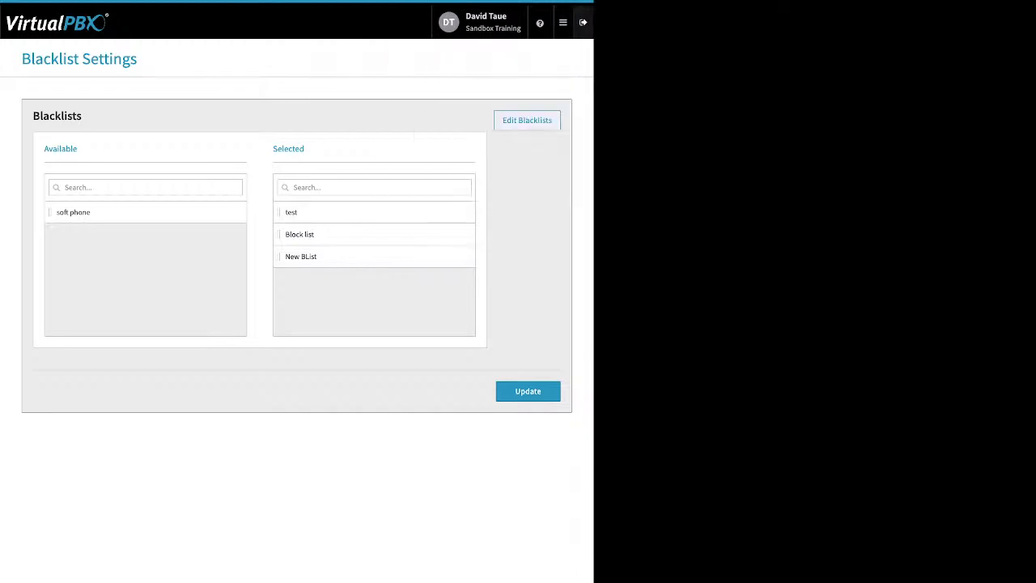
Step: Open the Faxes app and show the inbound faxes of Sandbox Training's Main Faxbox
left_click(563, 22)
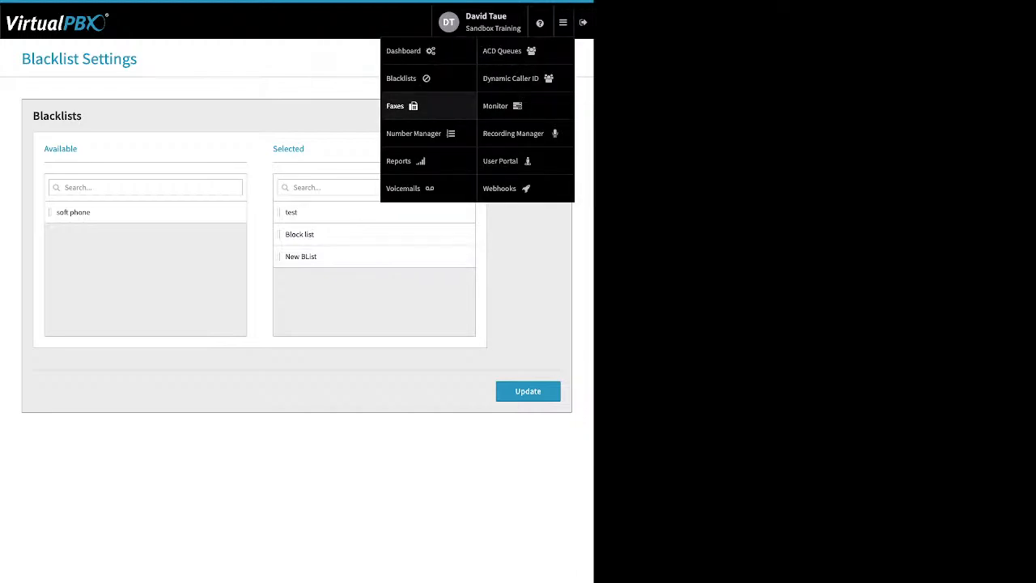
left_click(397, 106)
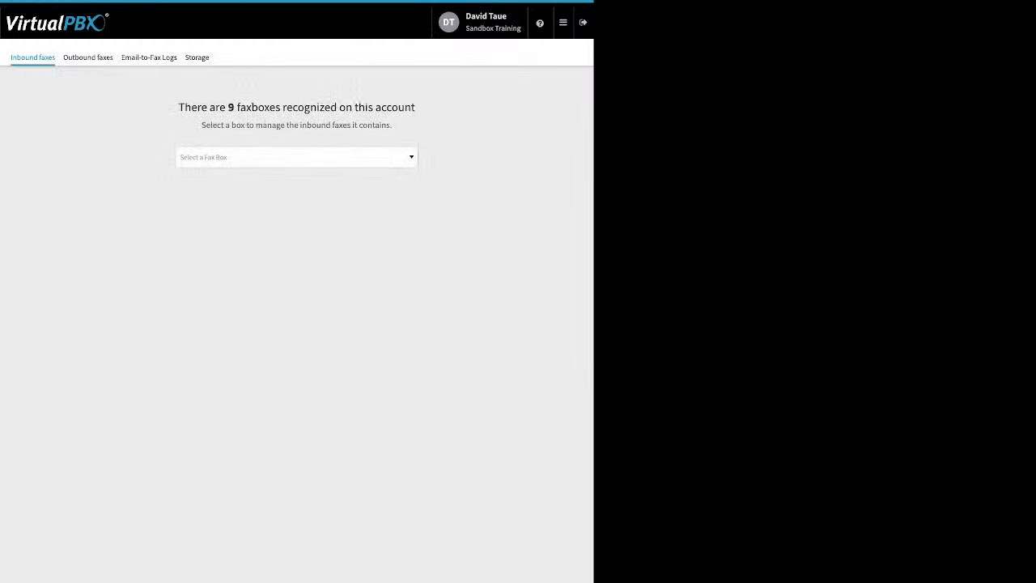
left_click(296, 157)
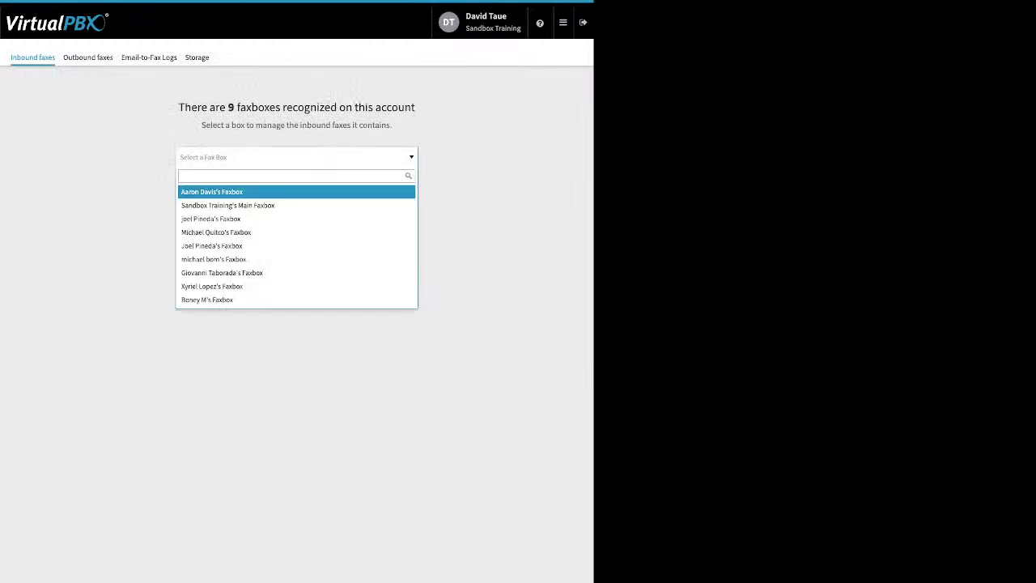
left_click(228, 206)
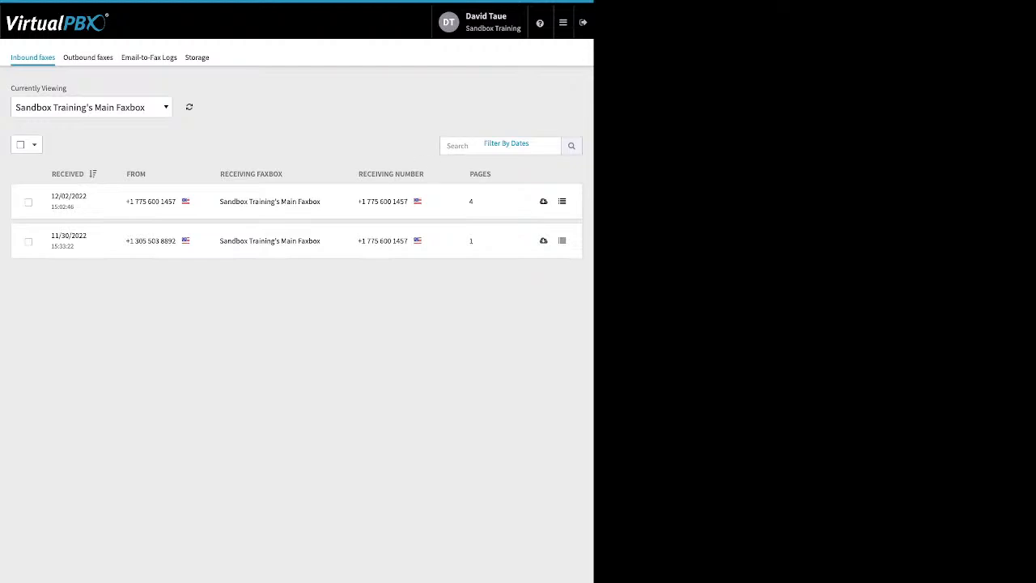
Step: Delete the inbound fax received on 11/30/2022 from Sandbox Training's Main Faxbox
left_click(28, 241)
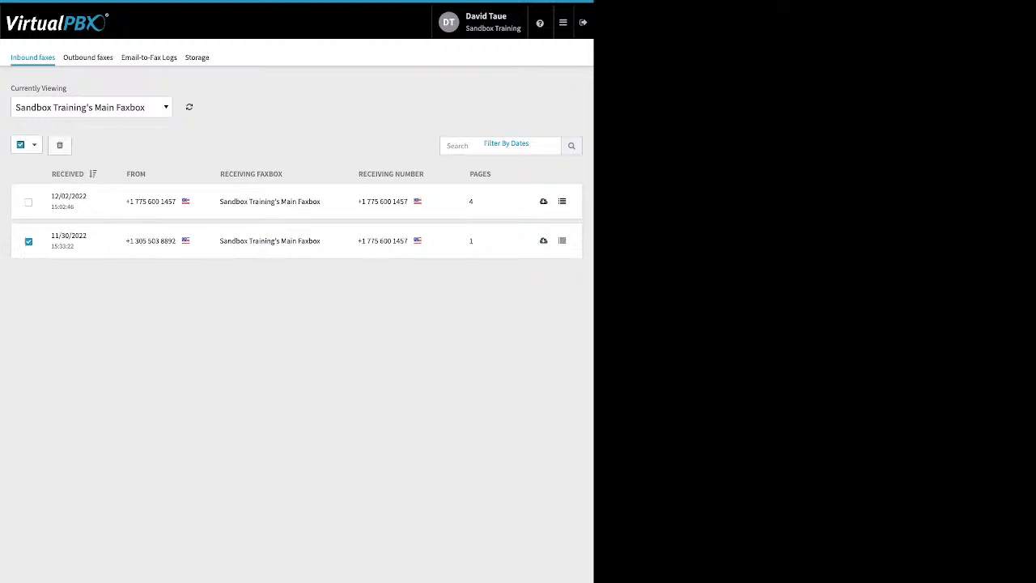
left_click(59, 145)
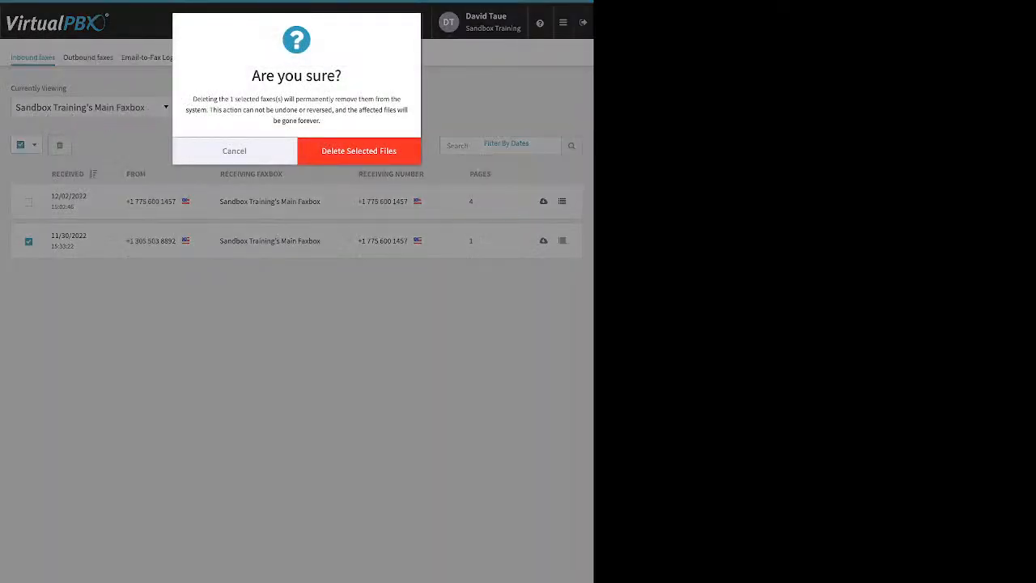
left_click(358, 152)
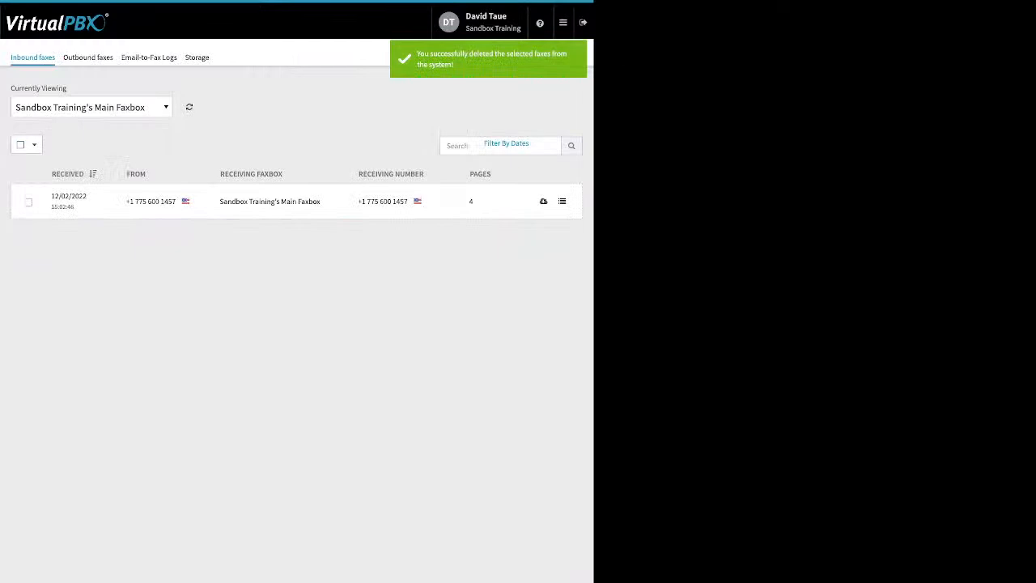
Step: Show the outbound faxes of Sandbox Training's Main Faxbox and check the actions offered for the 11/28/2022 fax, leaving it deselected
left_click(88, 57)
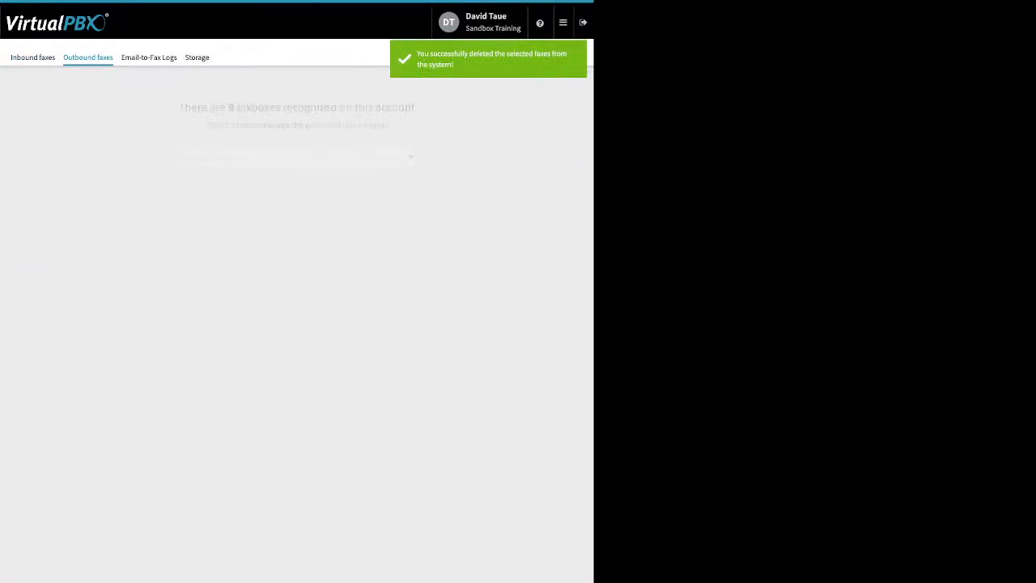
left_click(296, 157)
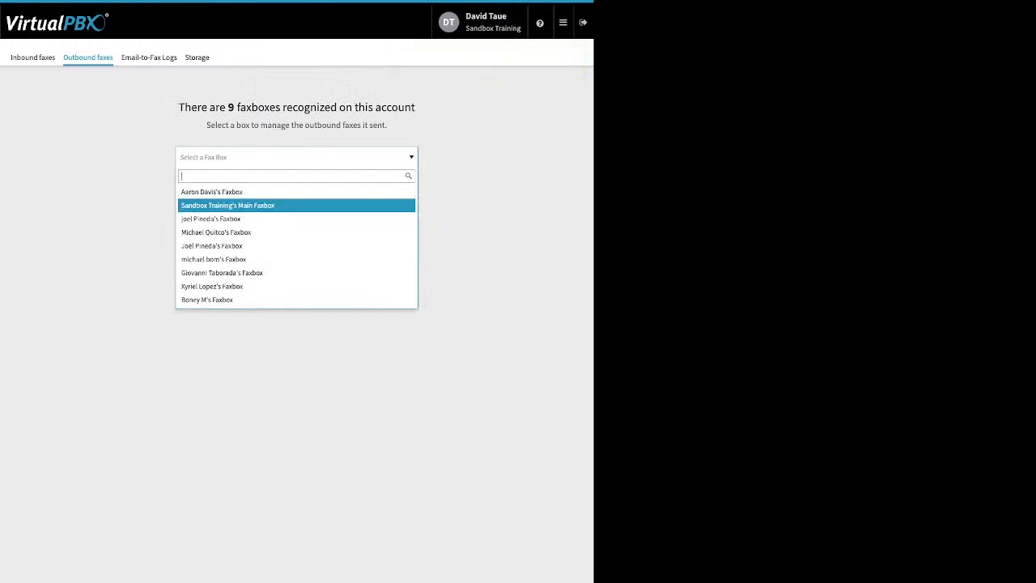
left_click(261, 205)
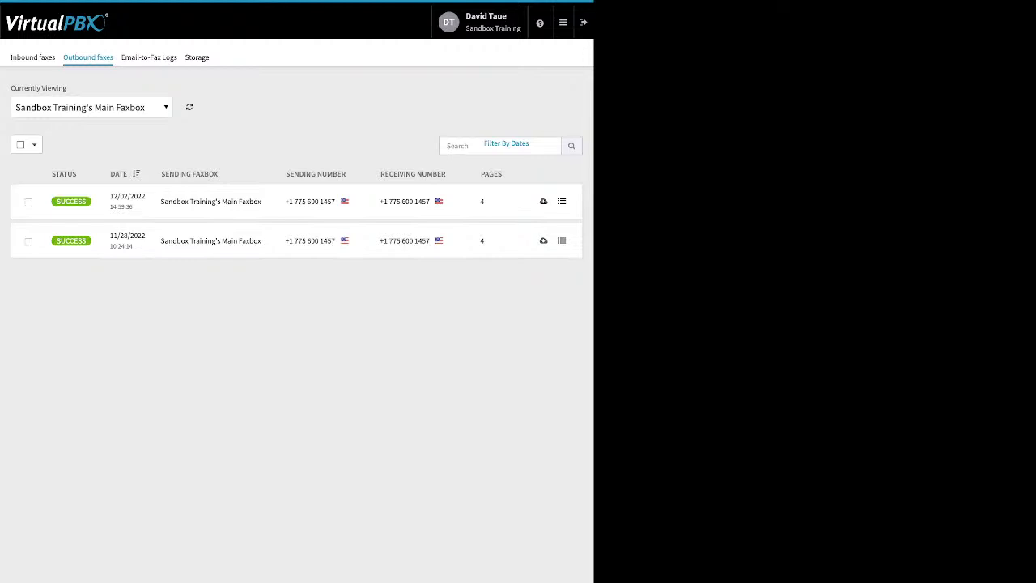
left_click(28, 241)
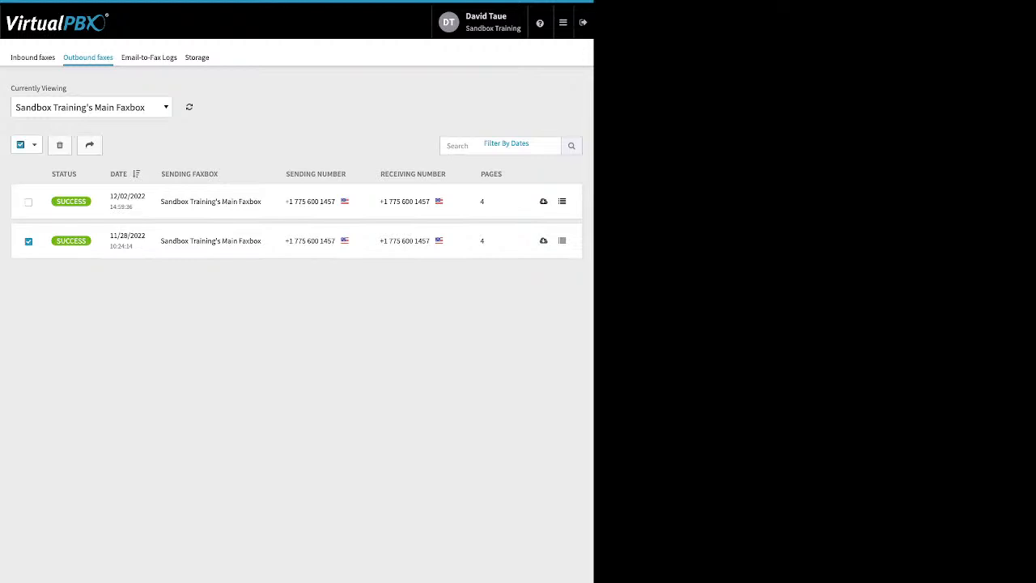
left_click(28, 241)
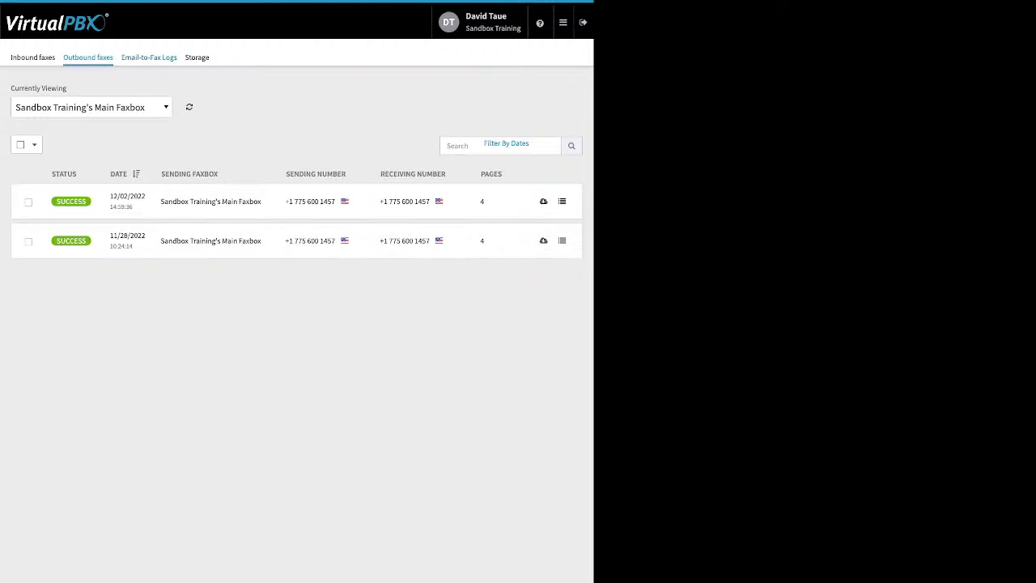
Step: Examine the errors in the Email-to-Fax Logs' technical details for the 12/02/2022 14:36:41 and 11/30/2022 15:25:30 entries
left_click(149, 57)
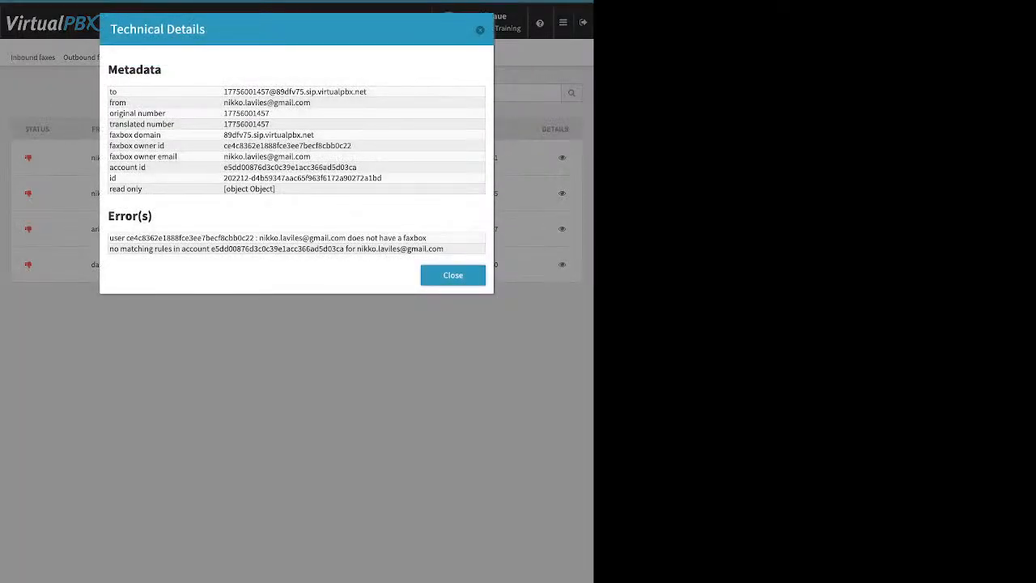
left_click_drag(109, 238, 427, 239)
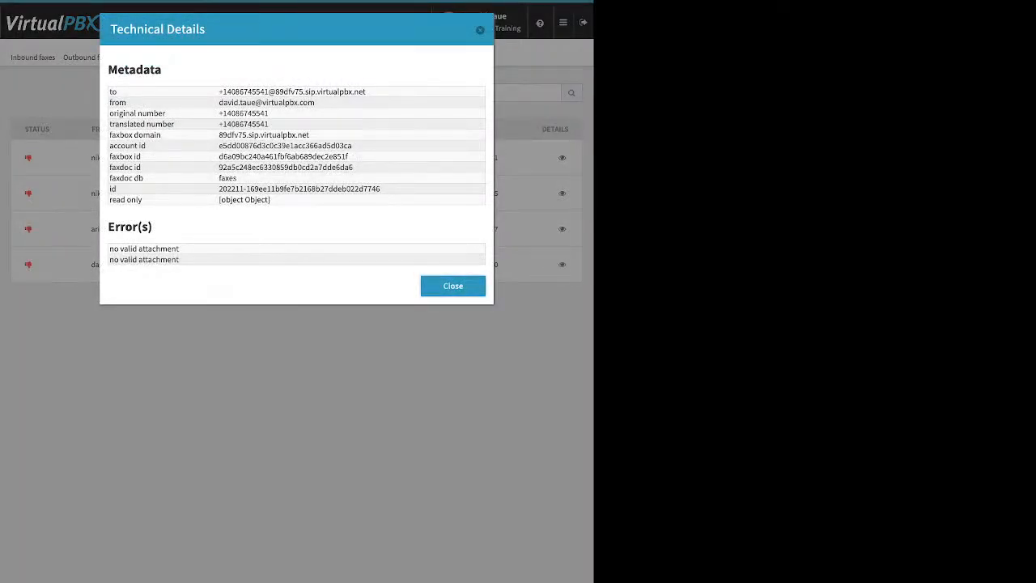
left_click_drag(109, 248, 180, 260)
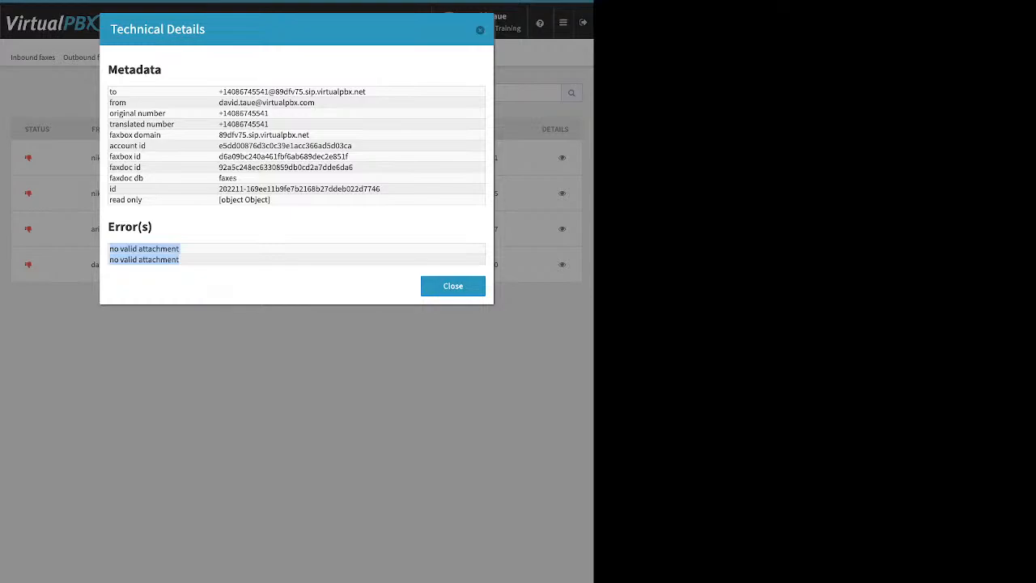
key("Escape")
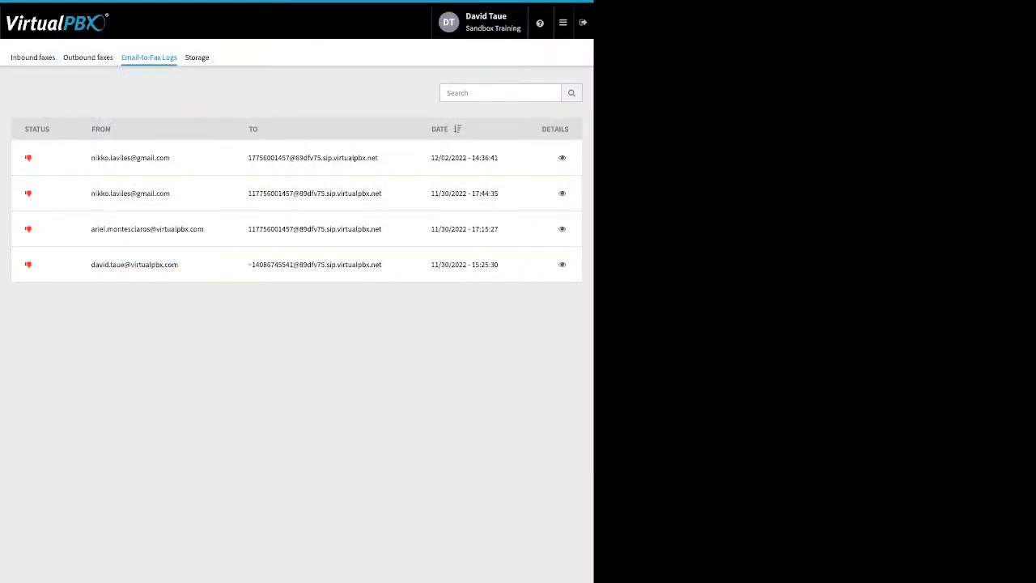
Step: Open the Number Manager app and review the account's spare numbers
left_click(563, 23)
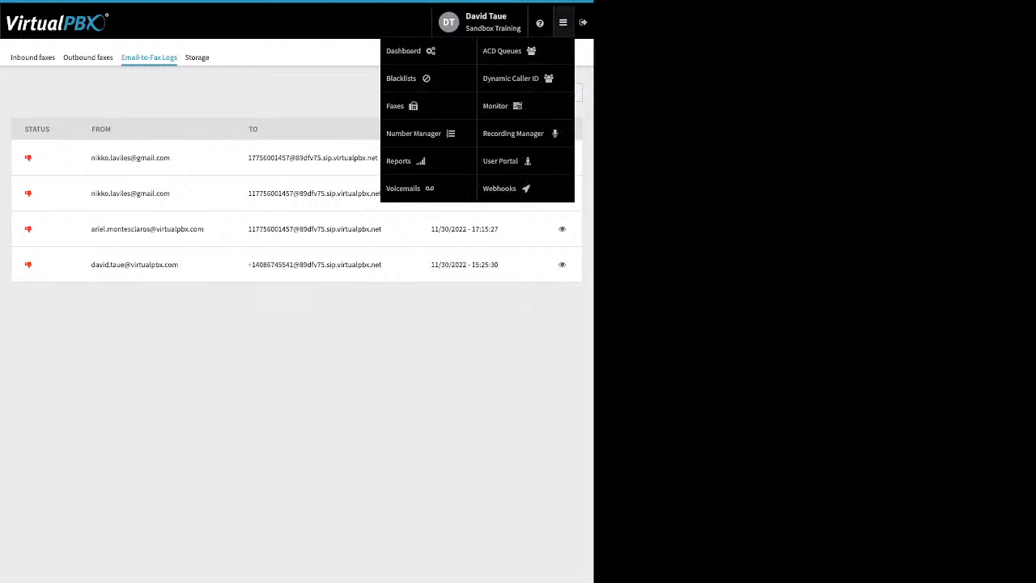
left_click(421, 133)
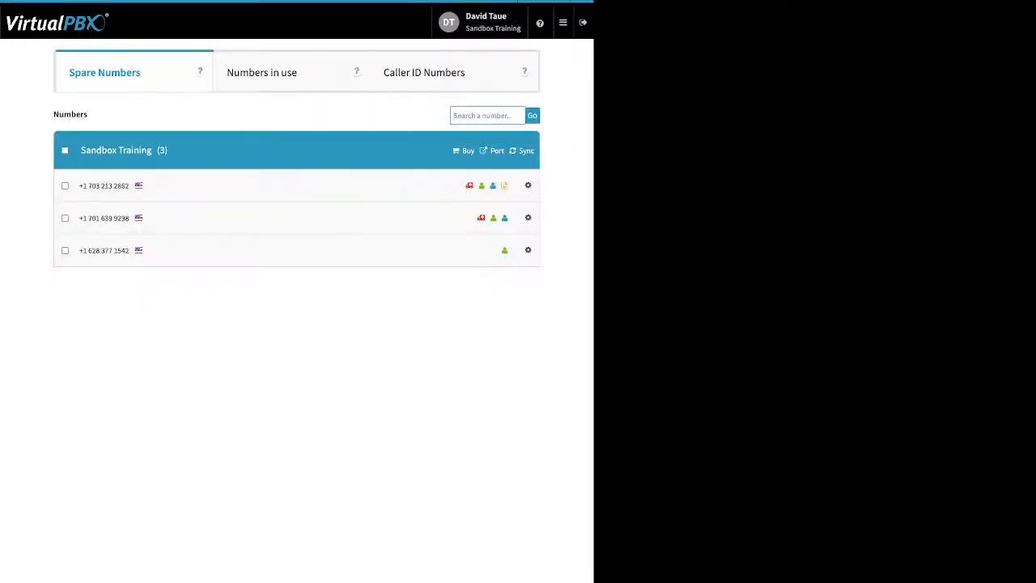
Step: Open the Voicemails app and show the received voicemails of the signed-in administrator's own voicemail box
left_click(563, 22)
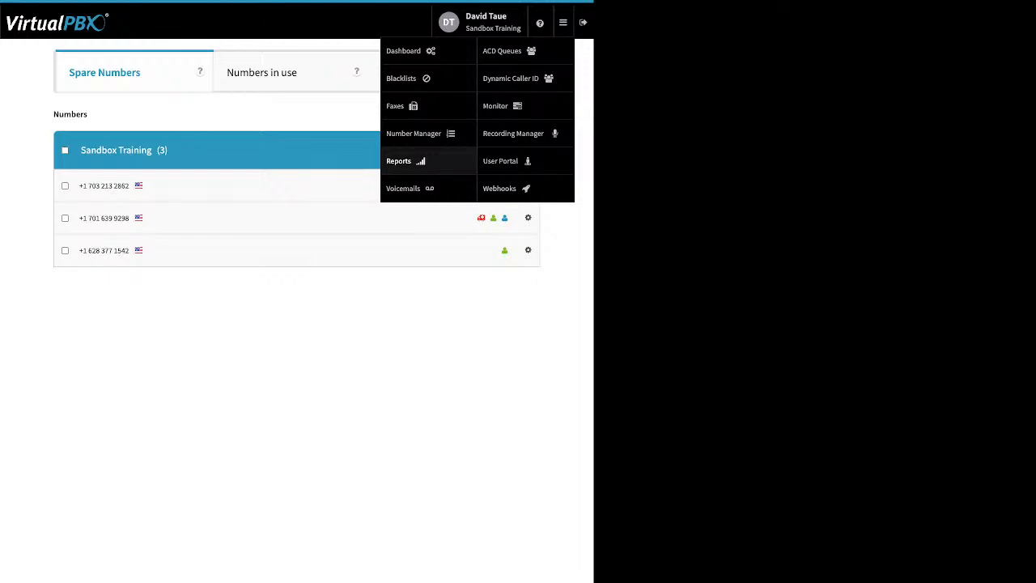
left_click(403, 188)
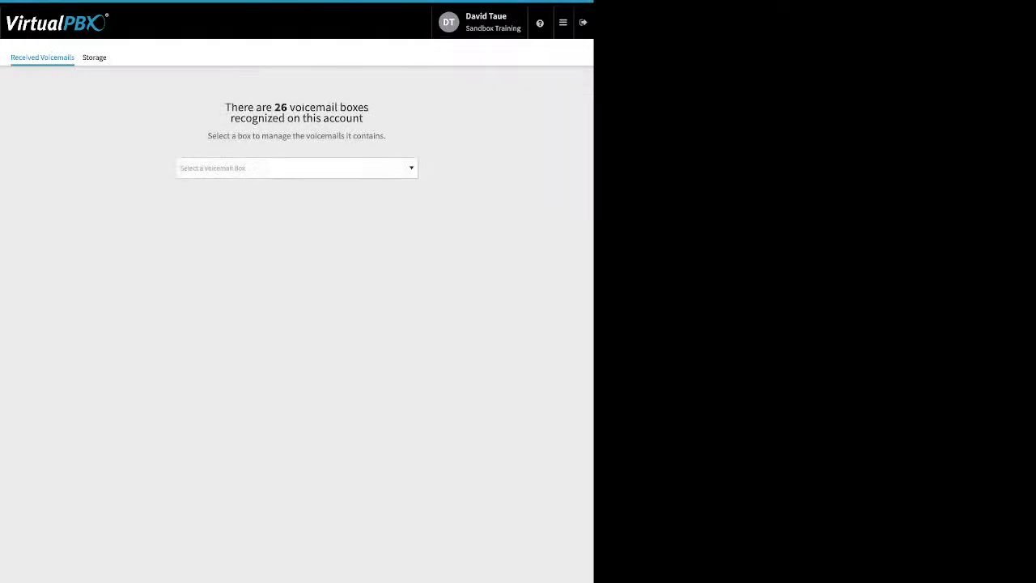
left_click(297, 168)
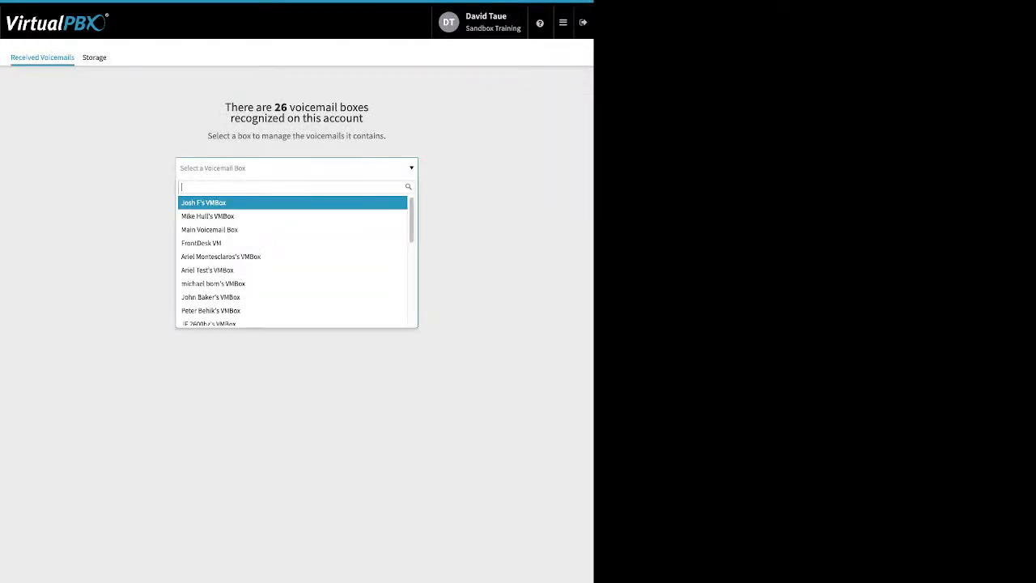
type("da")
key("Down")
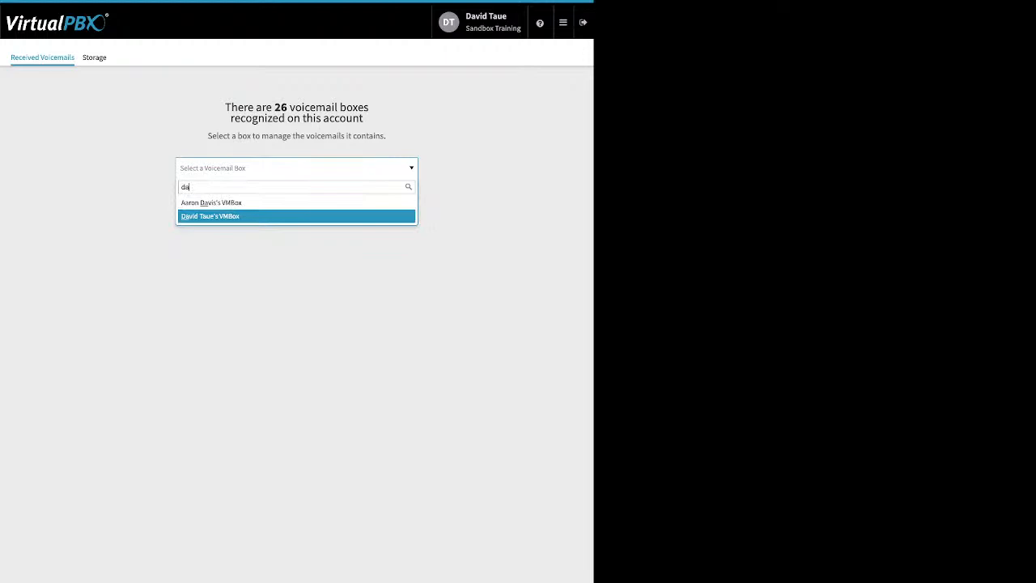
key("Return")
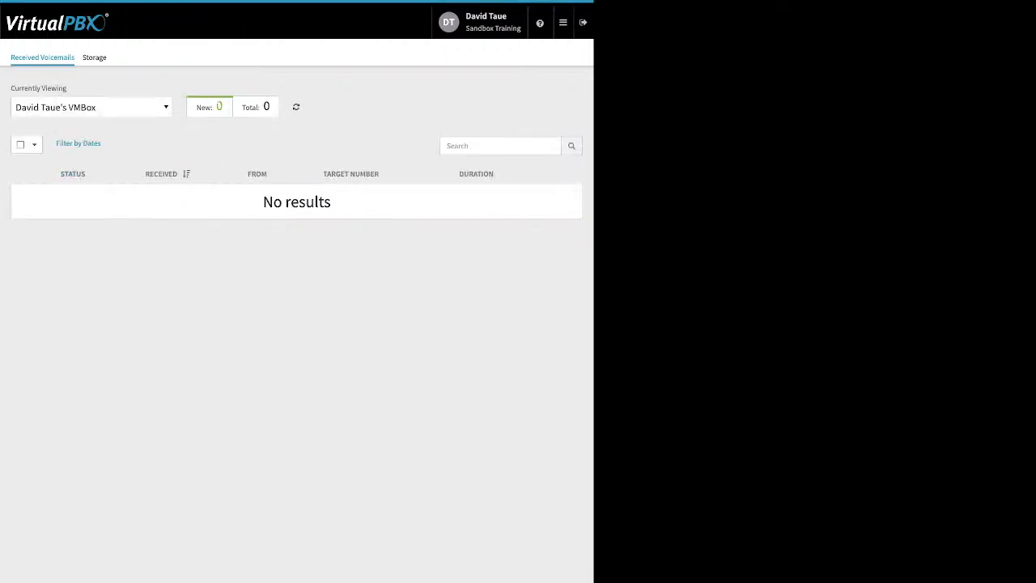
Step: Check the Support Queue VM box, and switch to the test user's voicemail box to view its messages
left_click(91, 107)
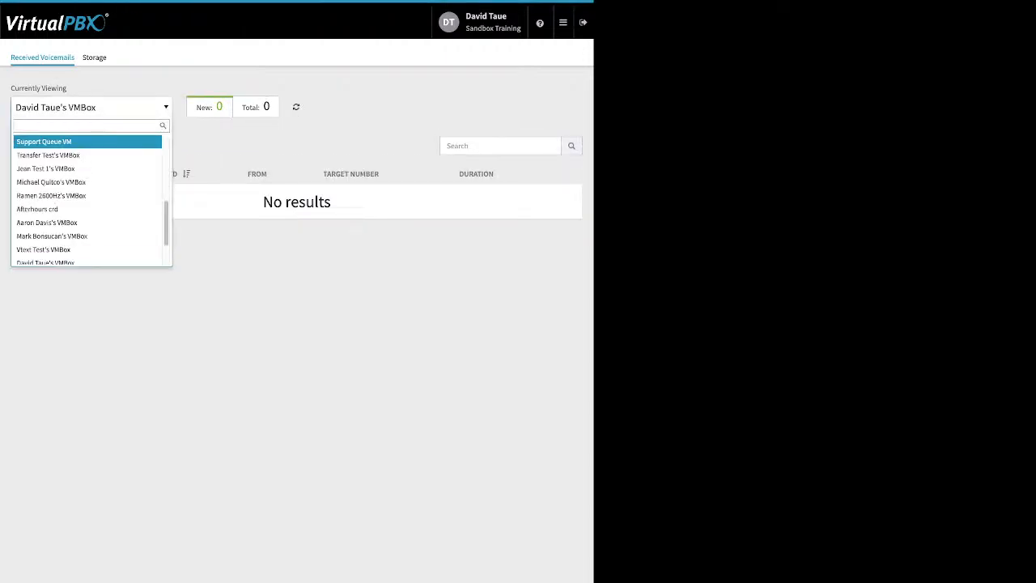
left_click(78, 141)
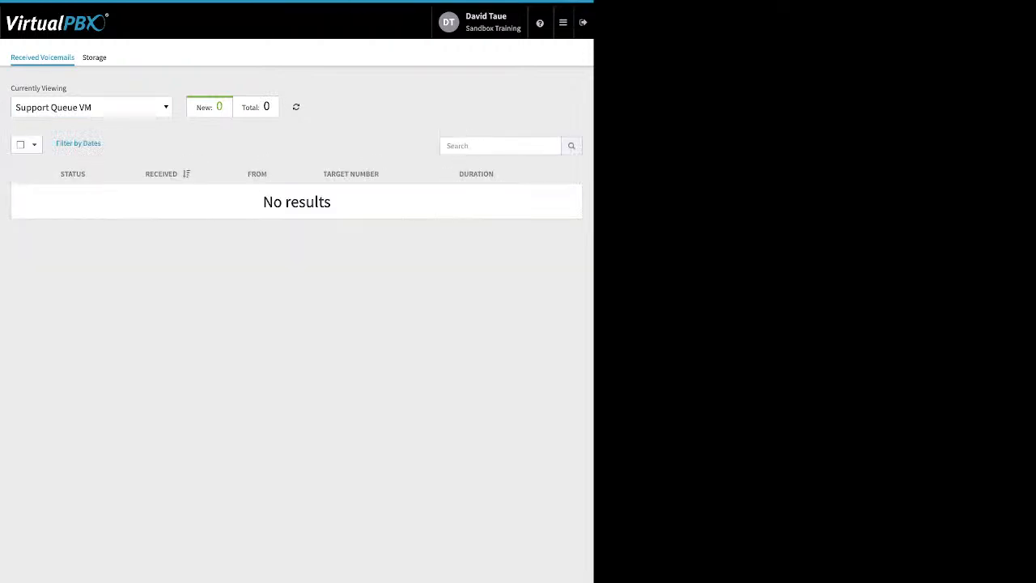
left_click(92, 107)
left_click(79, 155)
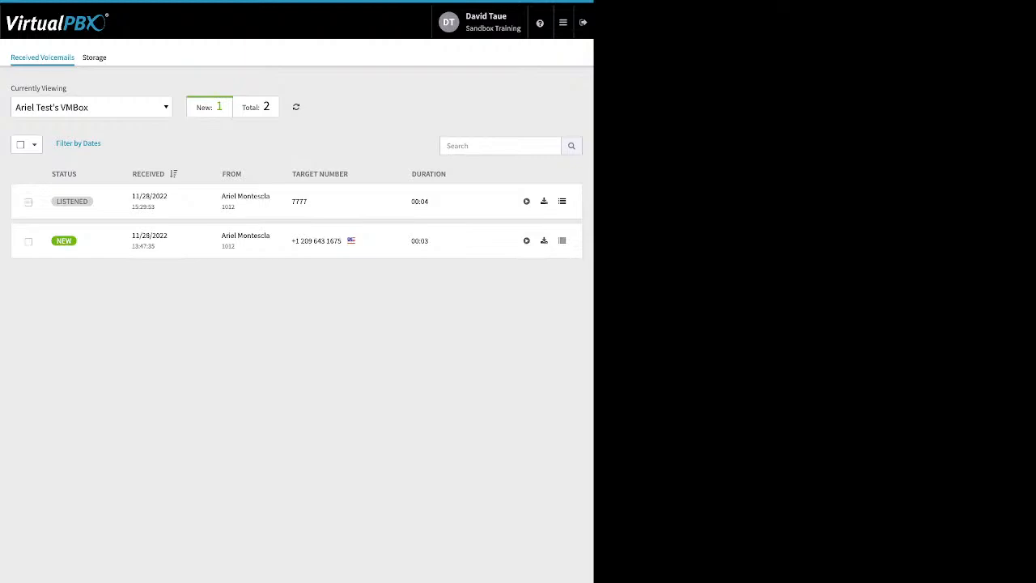
Step: Move the listened 11/28/2022 15:29:53 voicemail from the test user's box to the signed-in administrator's voicemail box
left_click(28, 202)
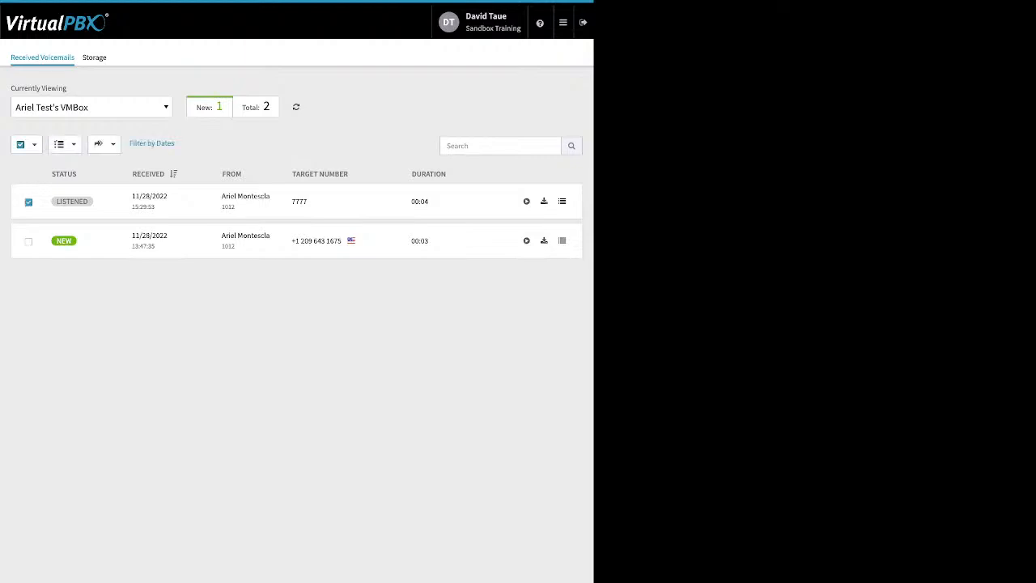
left_click(101, 143)
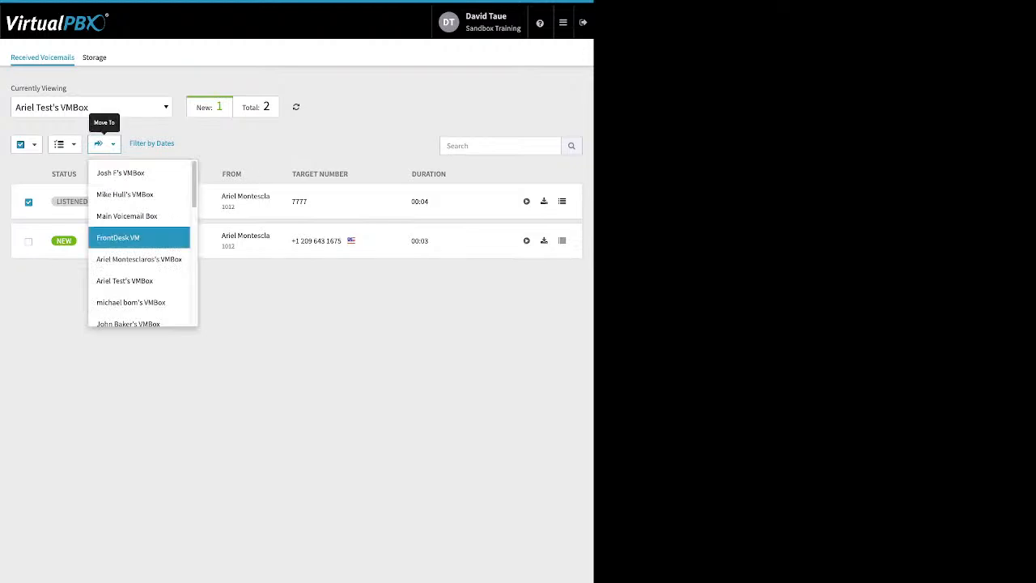
key("d")
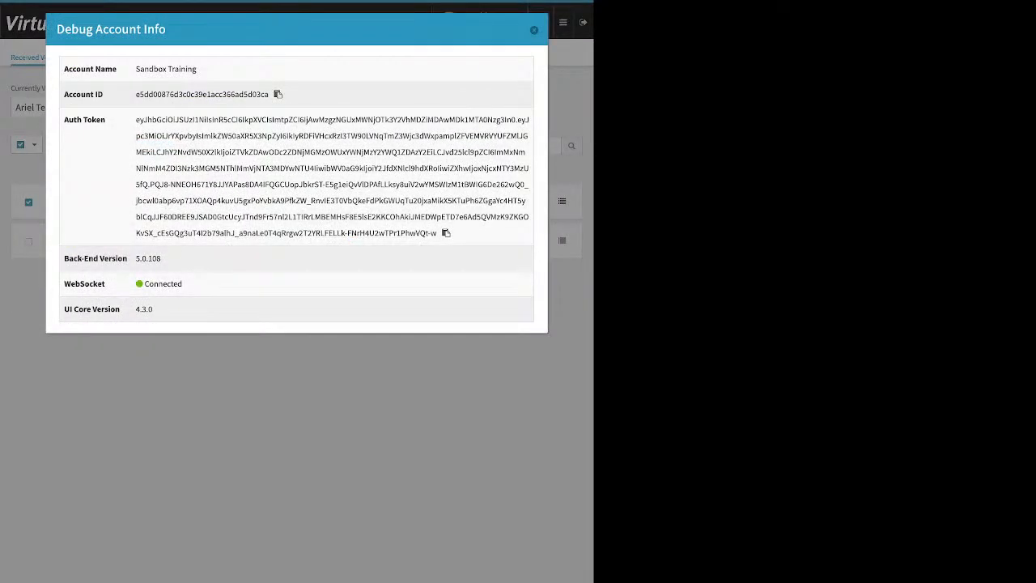
key("Escape")
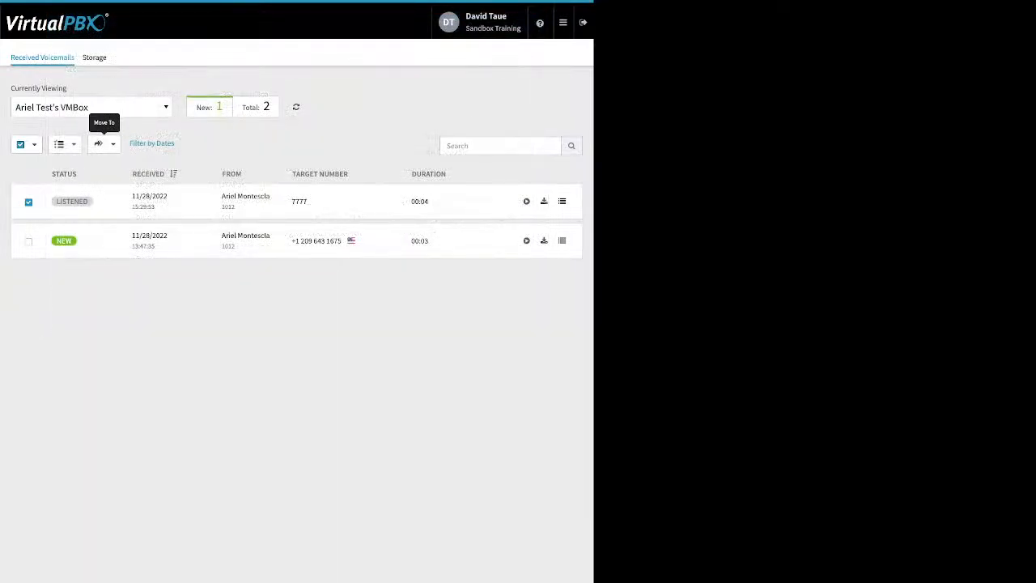
left_click(100, 143)
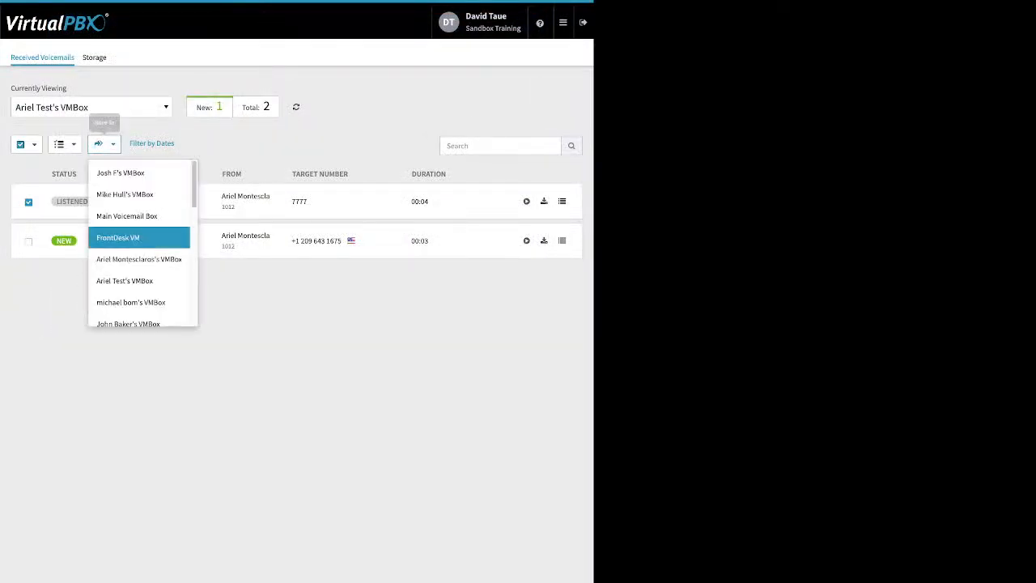
scroll(138, 278, "down", 3)
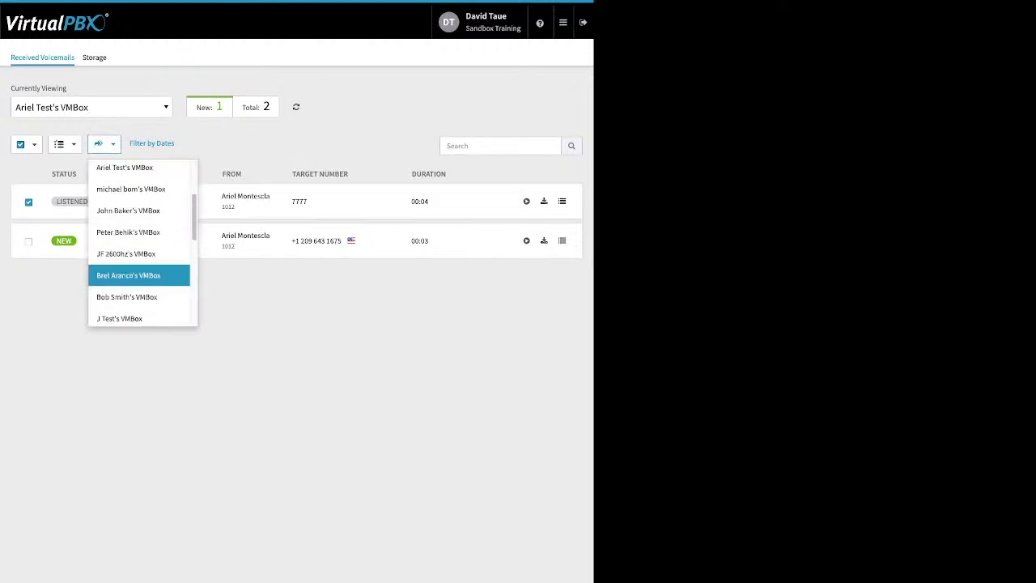
scroll(138, 275, "down", 5)
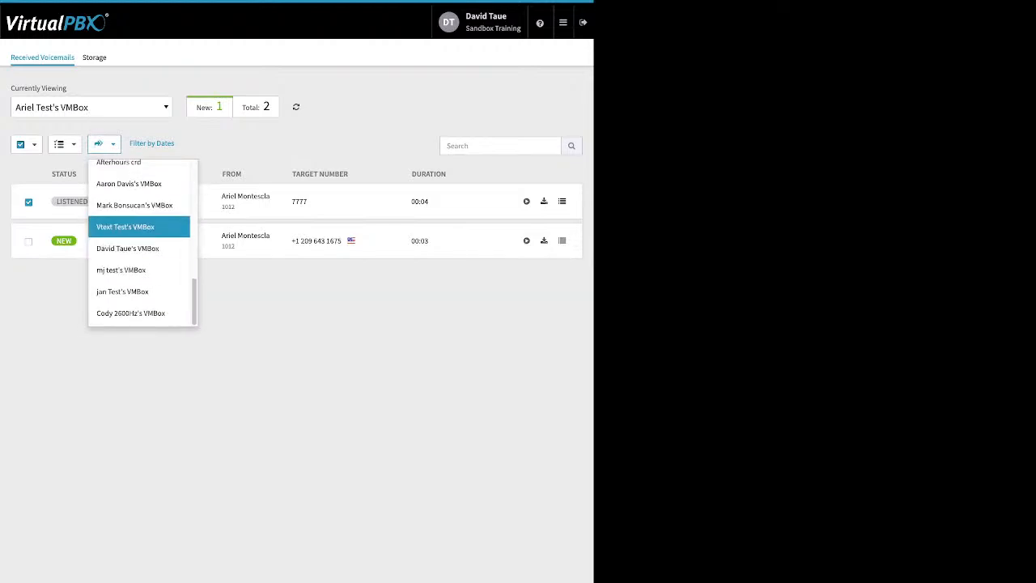
left_click(128, 248)
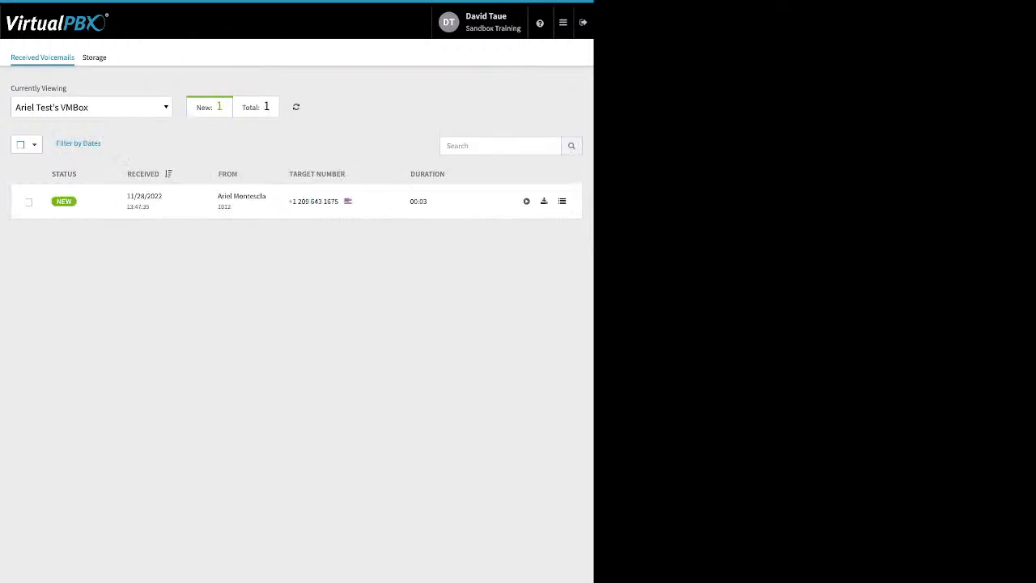
Step: Switch the viewed mailbox to the signed-in administrator's own voicemail box to check its messages
left_click(92, 107)
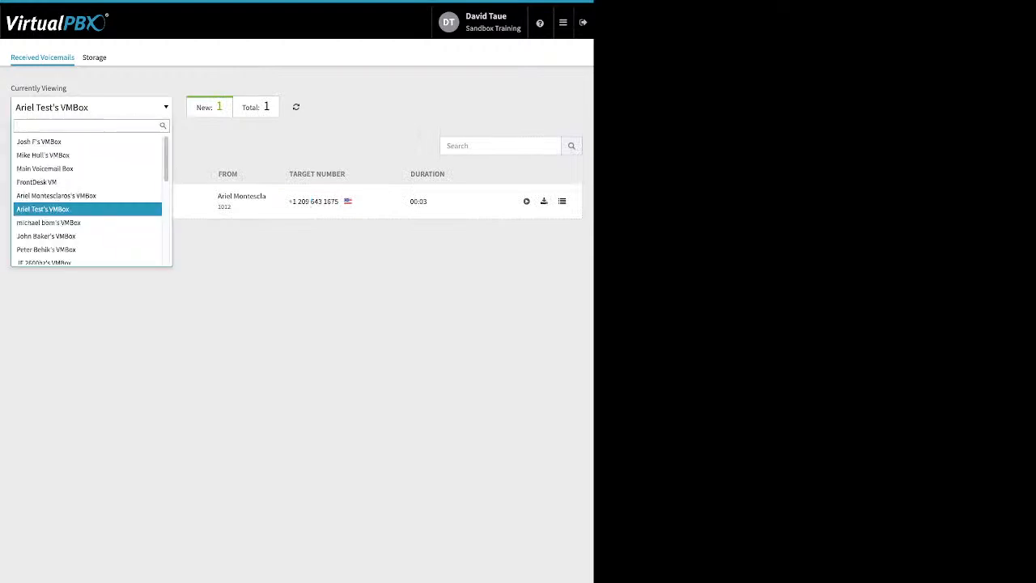
type("d")
key("Down")
key("Down")
key("Down")
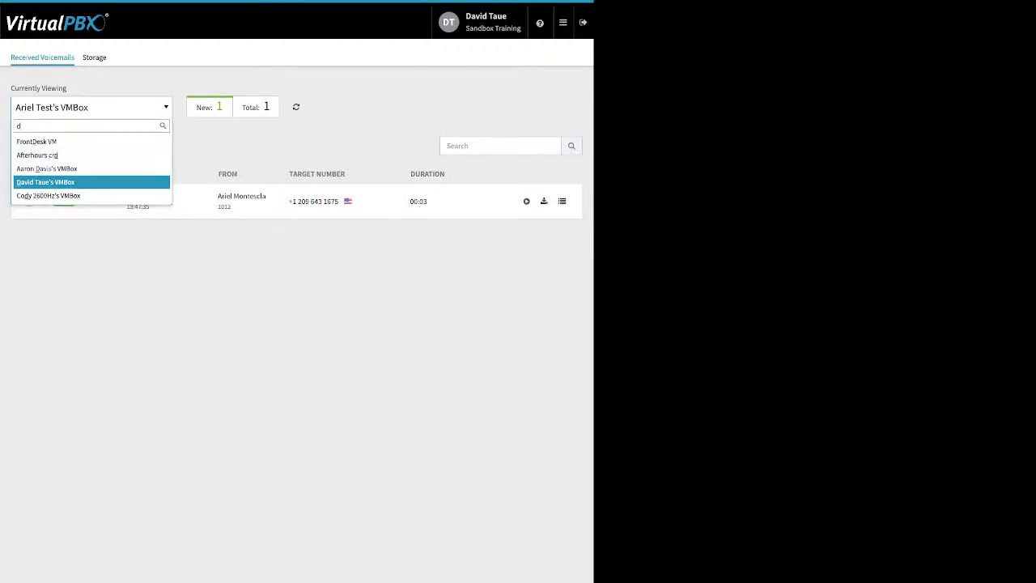
key("Return")
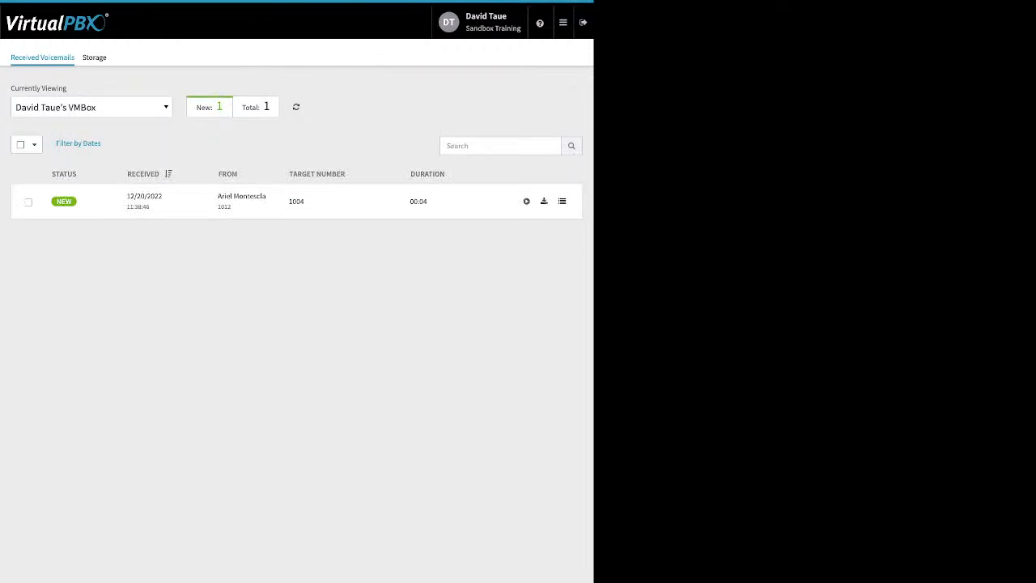
Step: Open the ACD Queues app
left_click(564, 23)
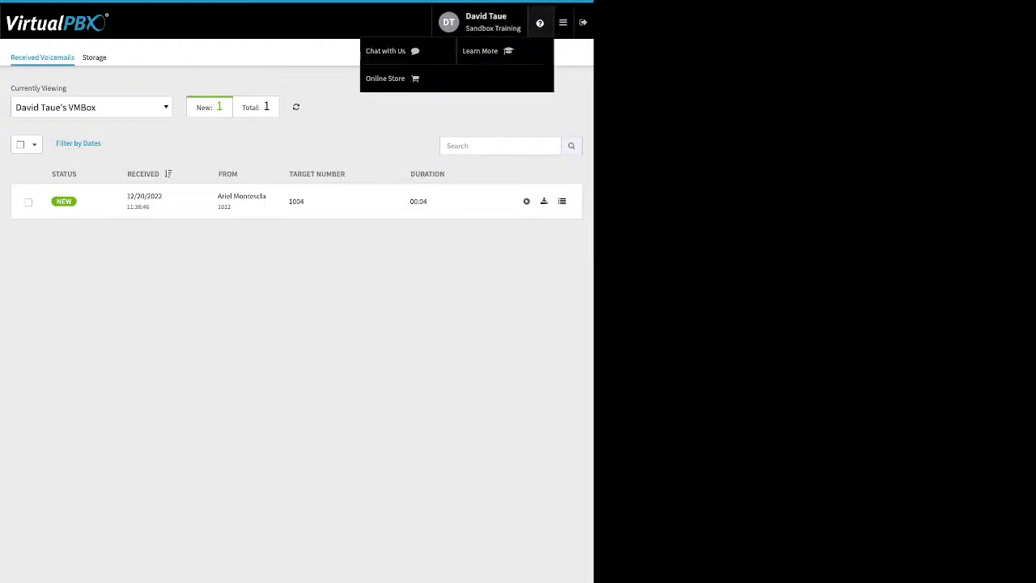
left_click(563, 23)
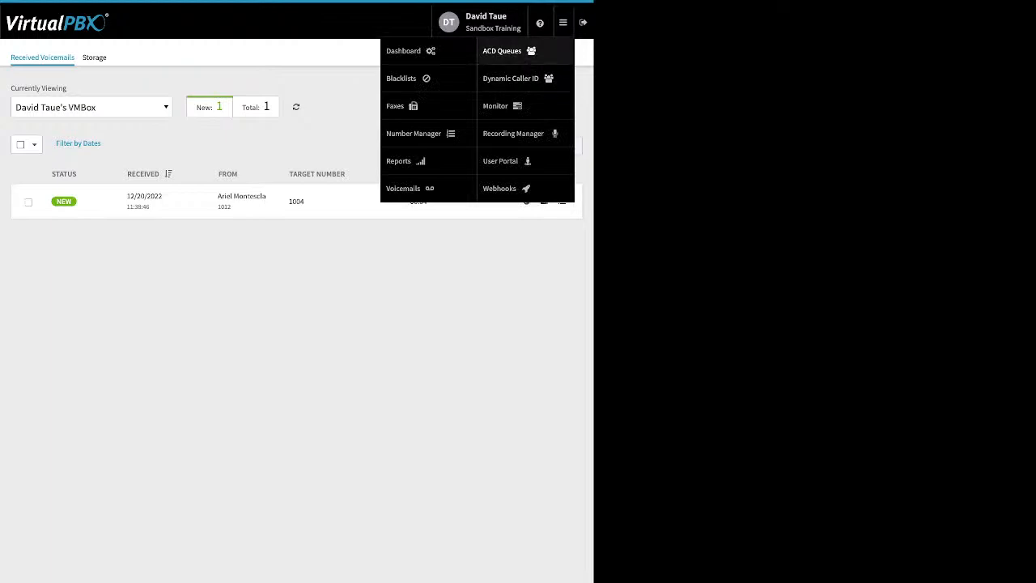
left_click(501, 51)
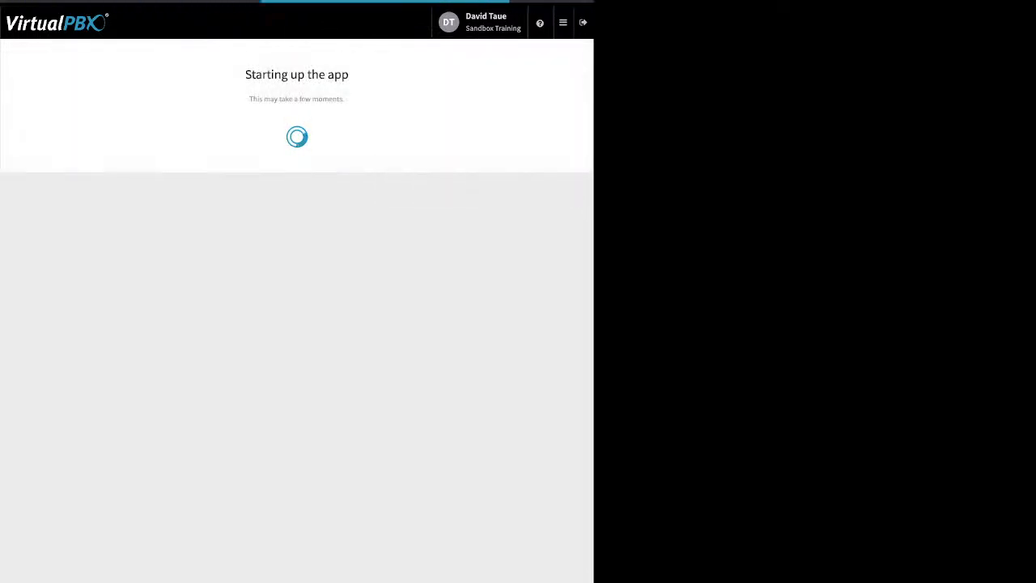
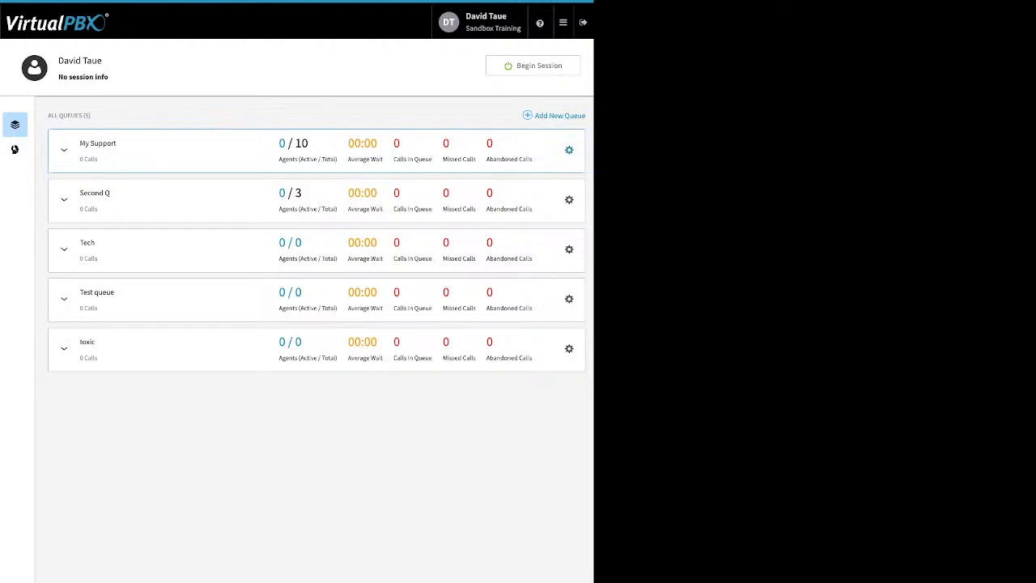
Step: Open the My Support queue's settings and review its name, call-in number, routing strategy and treatment file upload option without uploading a file
left_click(569, 150)
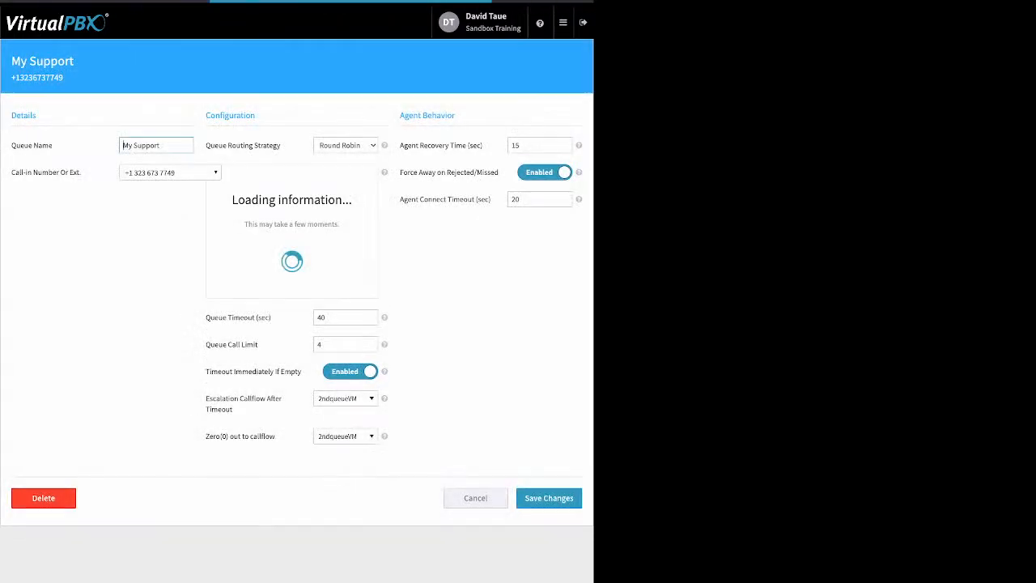
left_click_drag(53, 145, 11, 146)
left_click(11, 145)
left_click_drag(80, 172, 20, 172)
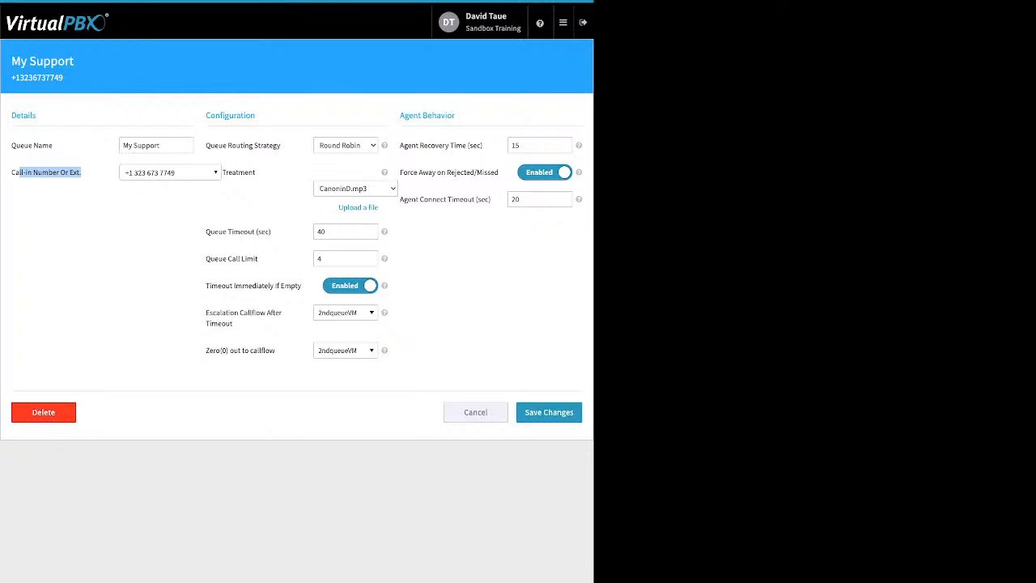
left_click_drag(282, 146, 213, 145)
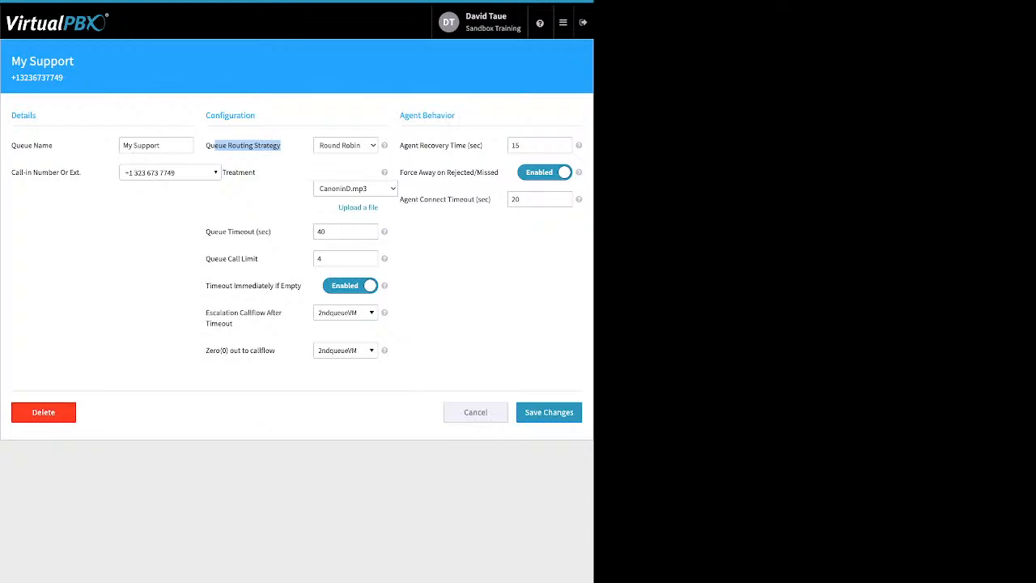
left_click(248, 146)
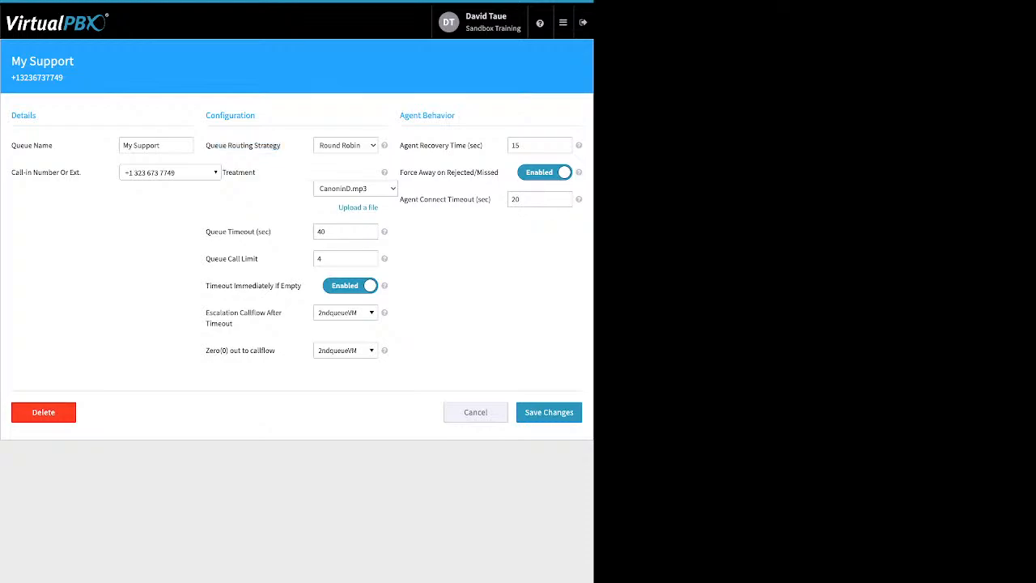
double_click(239, 172)
left_click(358, 207)
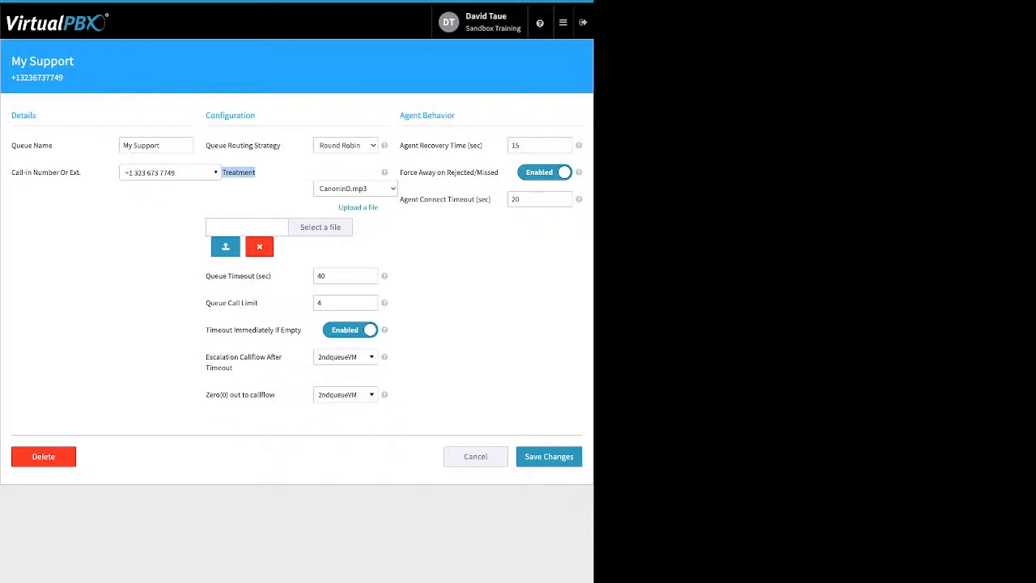
left_click(259, 247)
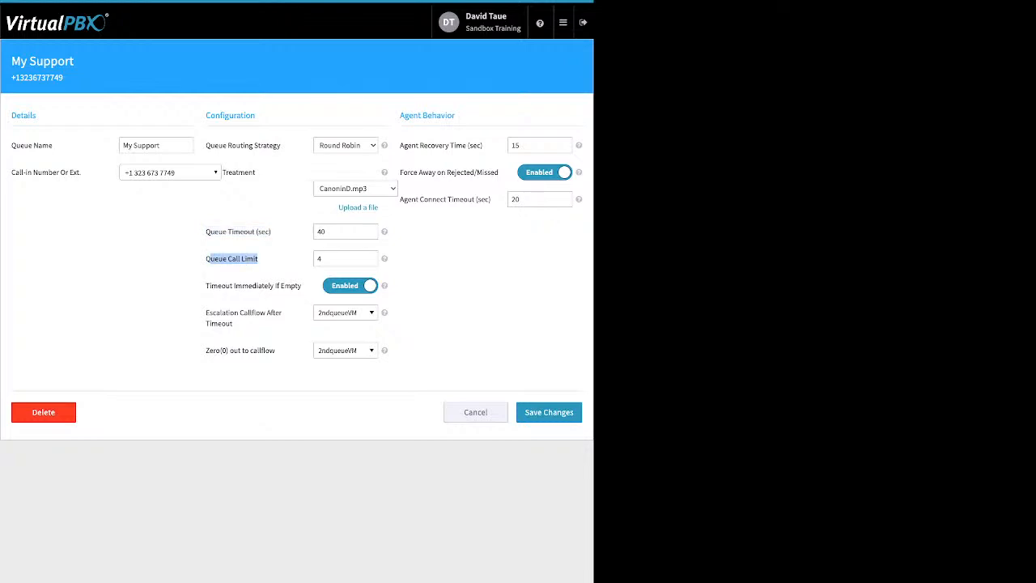
Step: Review the queue's call limit, the immediate timeout when empty, and the callflows available for escalation after timeout
left_click(345, 259)
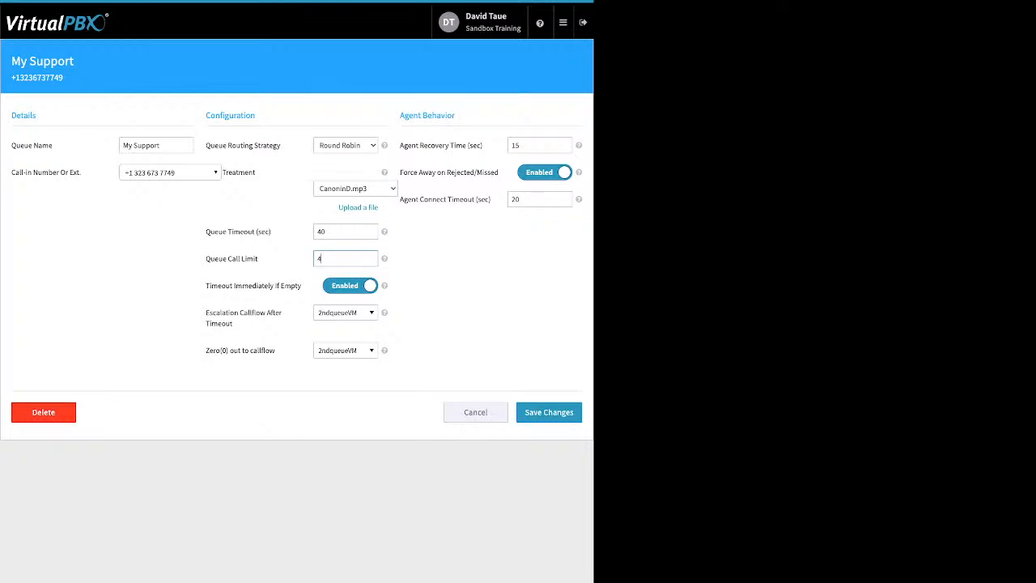
left_click_drag(205, 286, 296, 286)
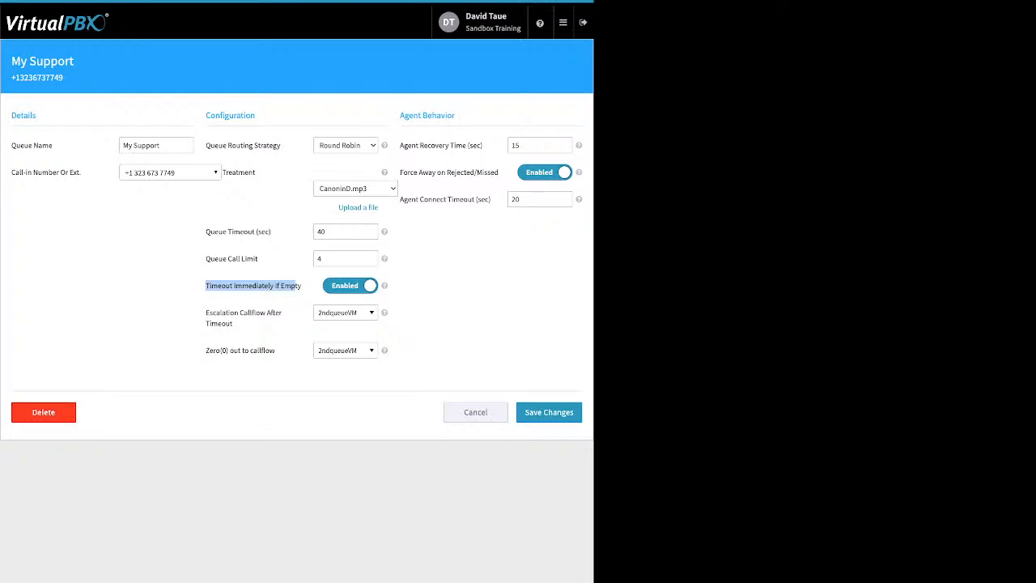
left_click_drag(206, 313, 232, 324)
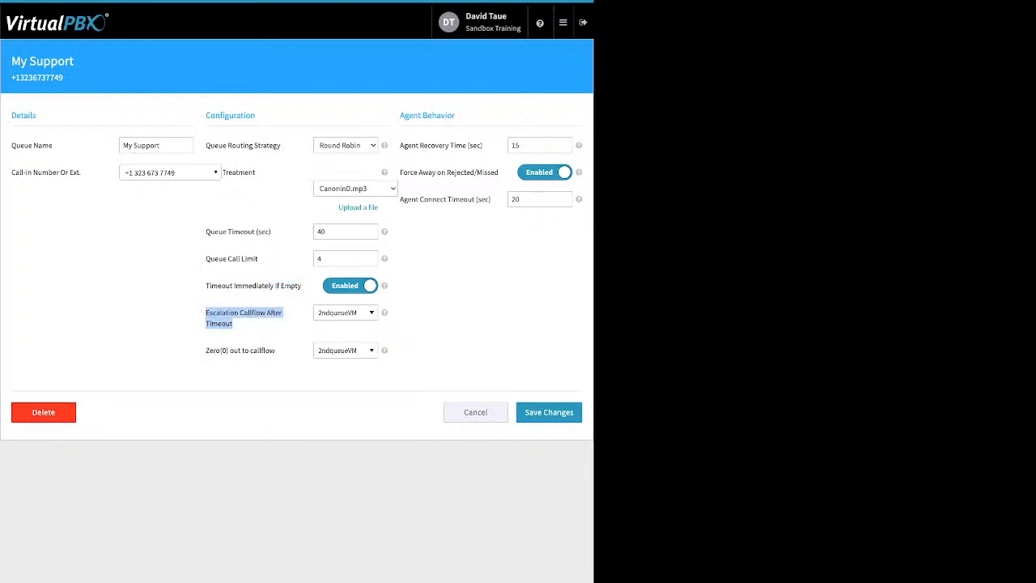
left_click(345, 313)
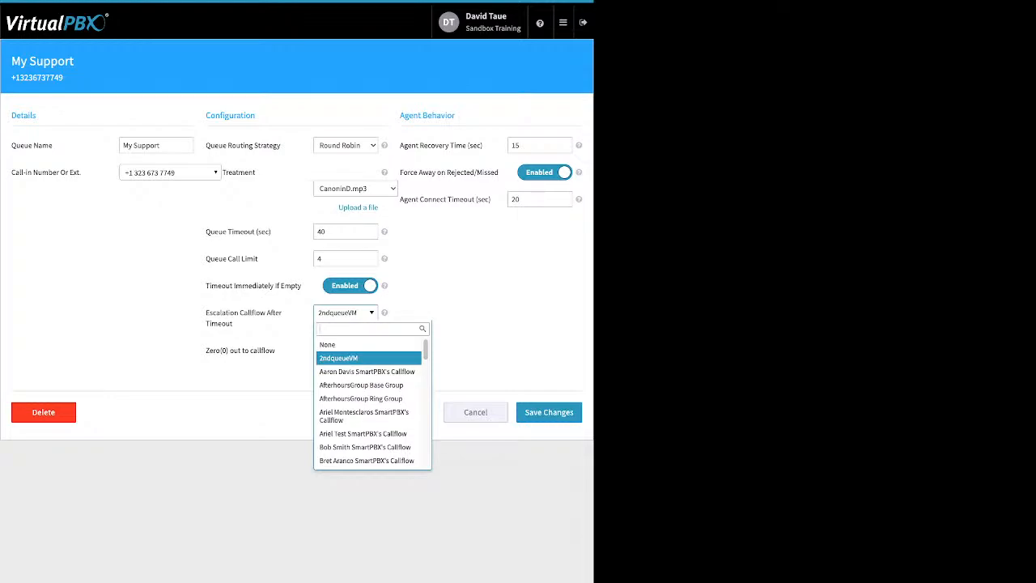
key("Escape")
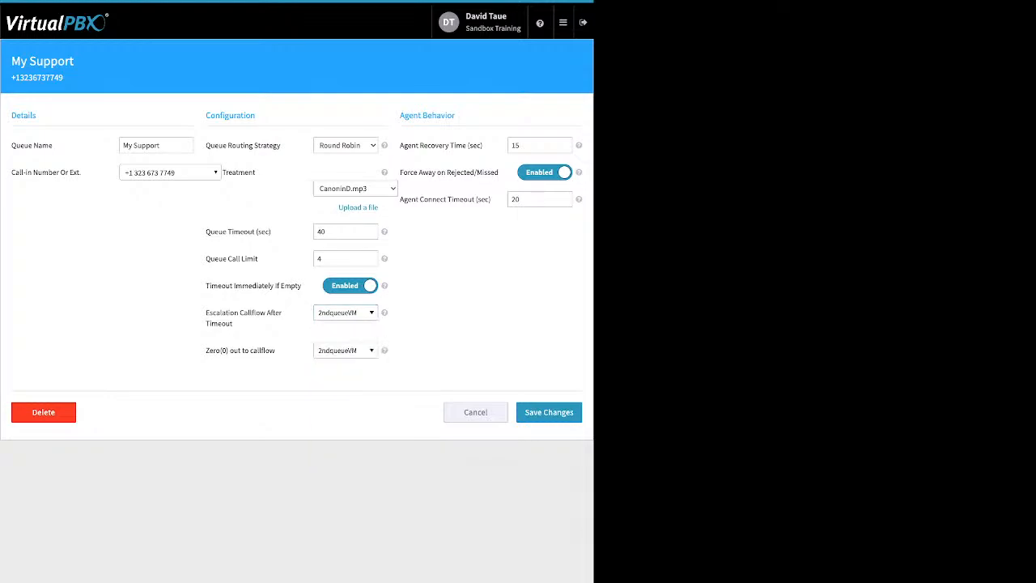
Step: Review the zero-out callflow and the agent recovery, force-away and connect timeout settings, and leave the queue settings without saving
left_click_drag(277, 351, 215, 351)
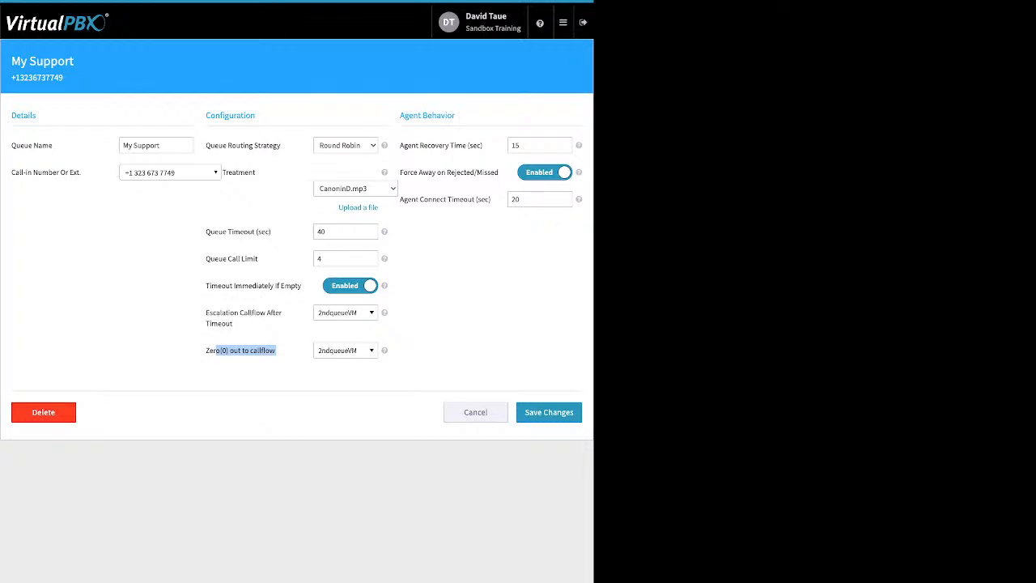
left_click(246, 351)
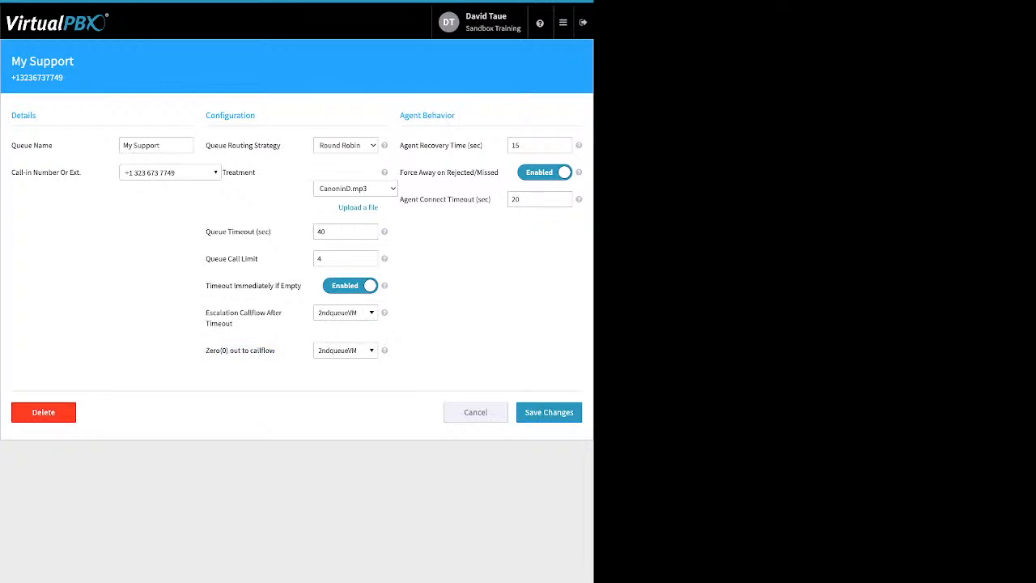
left_click_drag(408, 145, 479, 145)
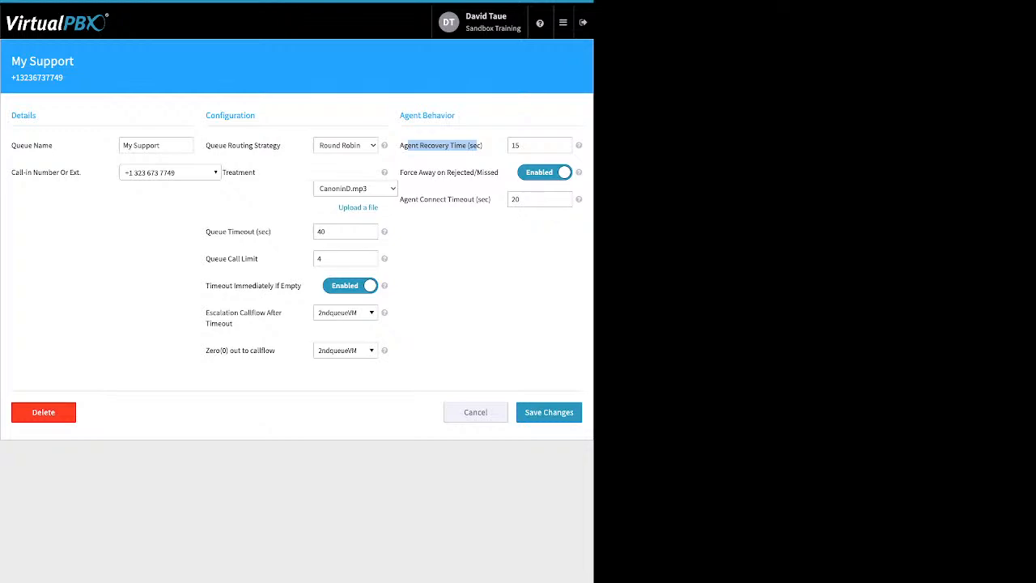
left_click_drag(400, 172, 491, 172)
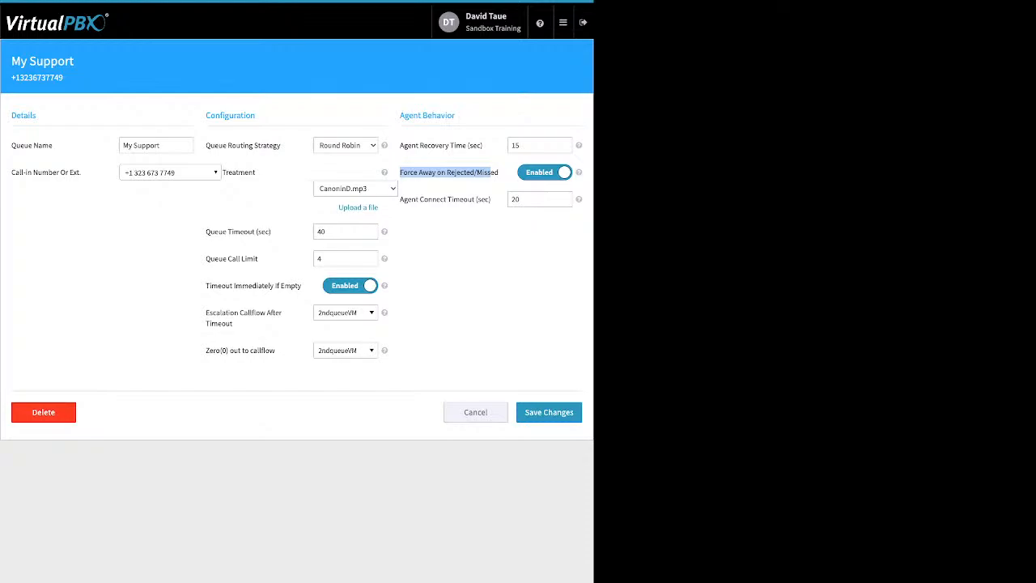
left_click_drag(415, 200, 489, 199)
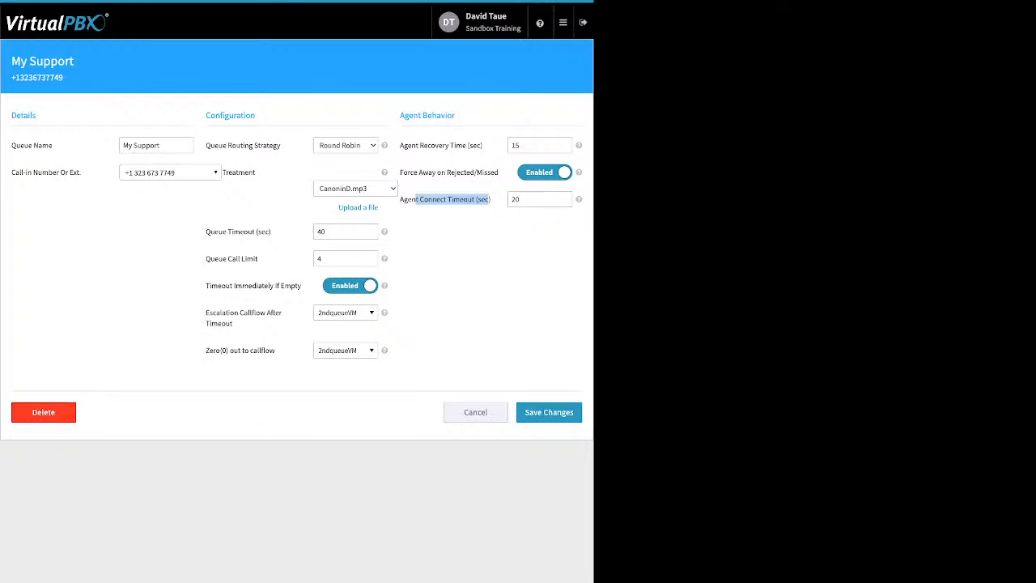
left_click(476, 412)
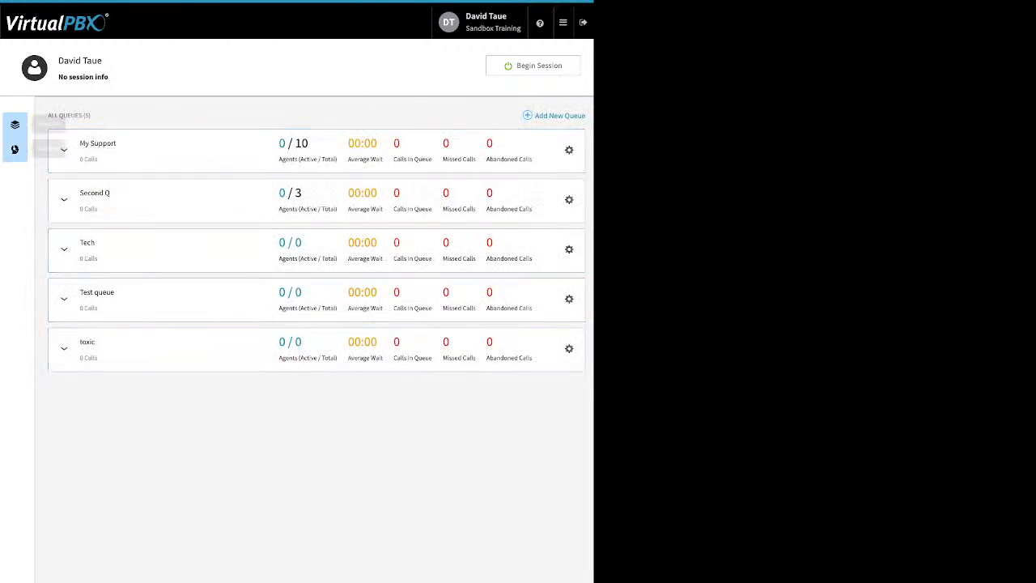
Step: Open member management for the call center and review the available users and current members
left_click(14, 150)
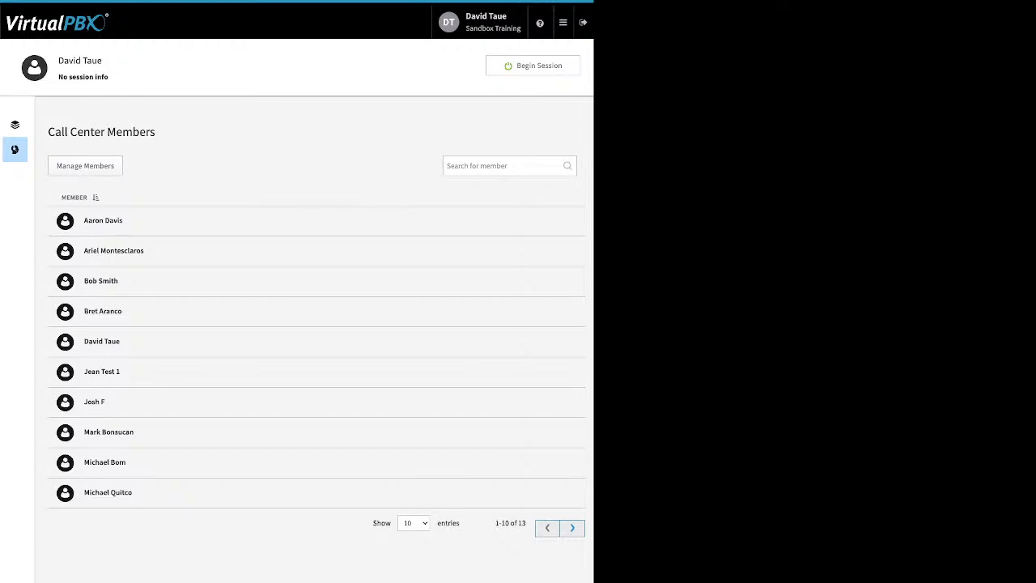
left_click(85, 165)
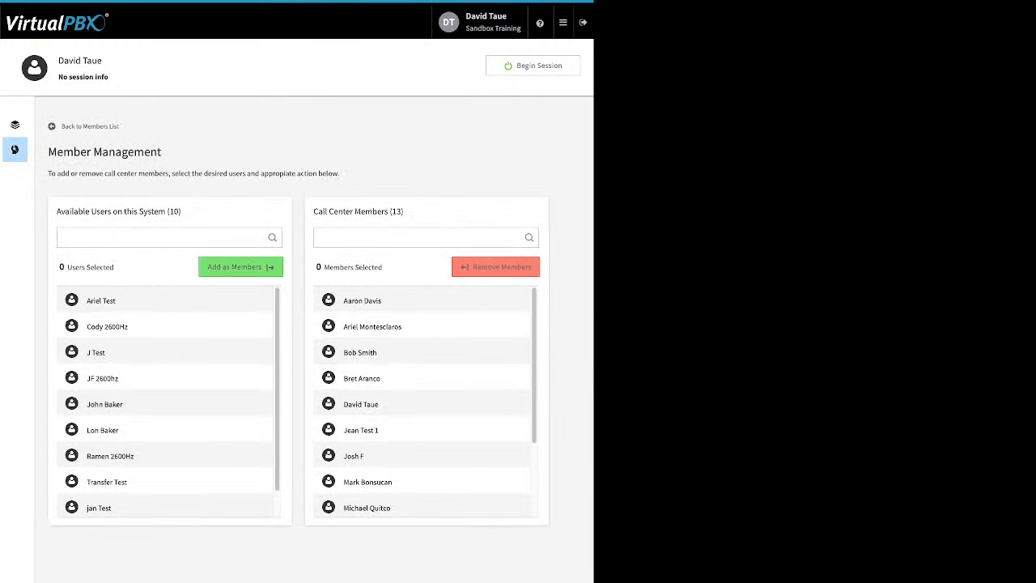
left_click_drag(324, 212, 353, 212)
left_click_drag(181, 212, 64, 212)
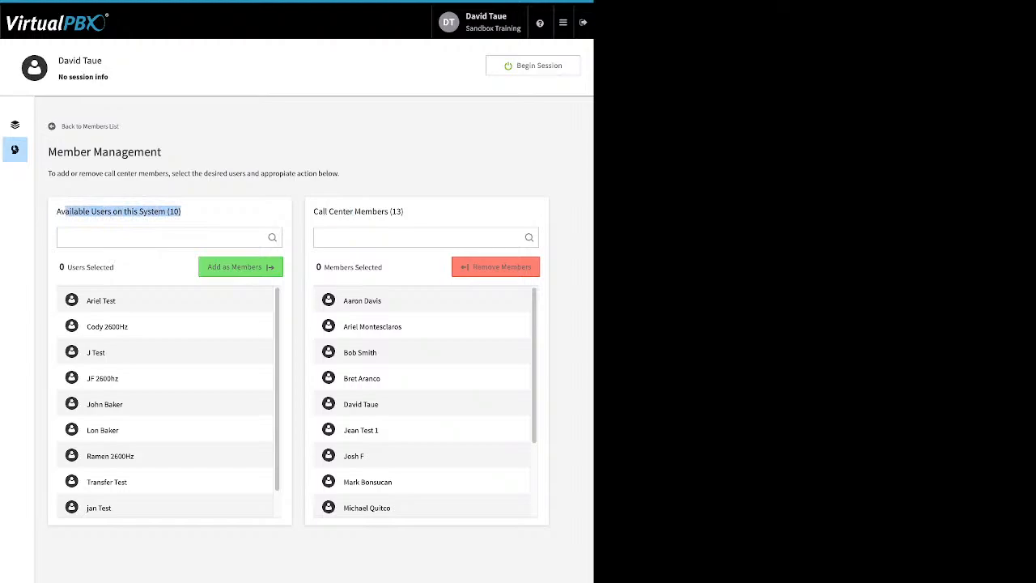
scroll(166, 401, "down", 1)
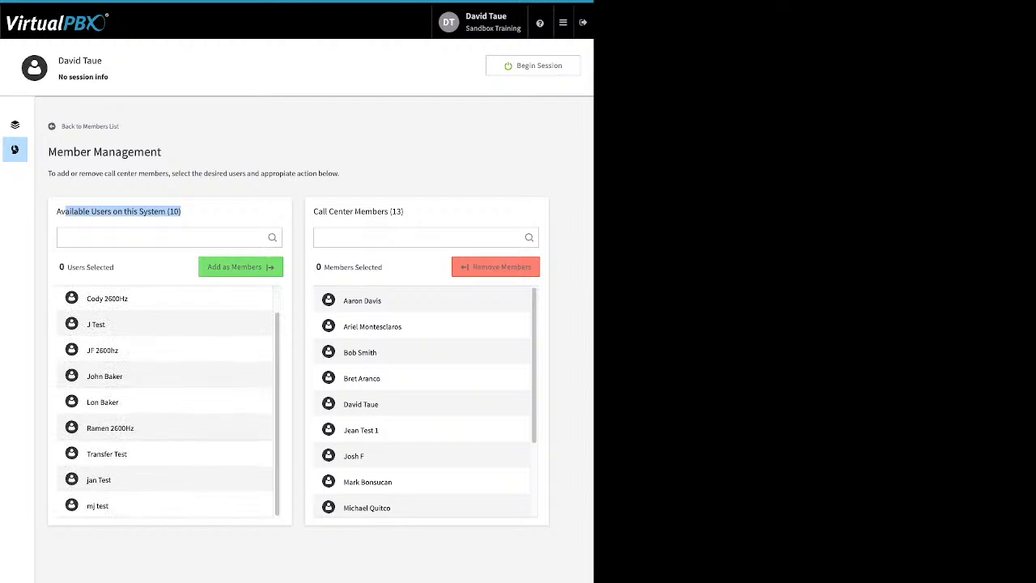
left_click(98, 480)
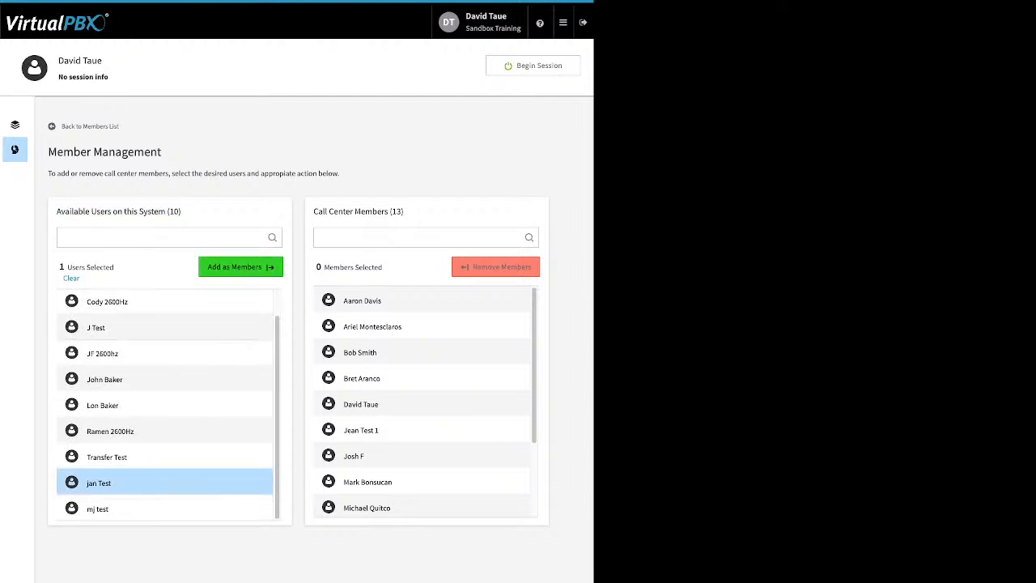
left_click(241, 268)
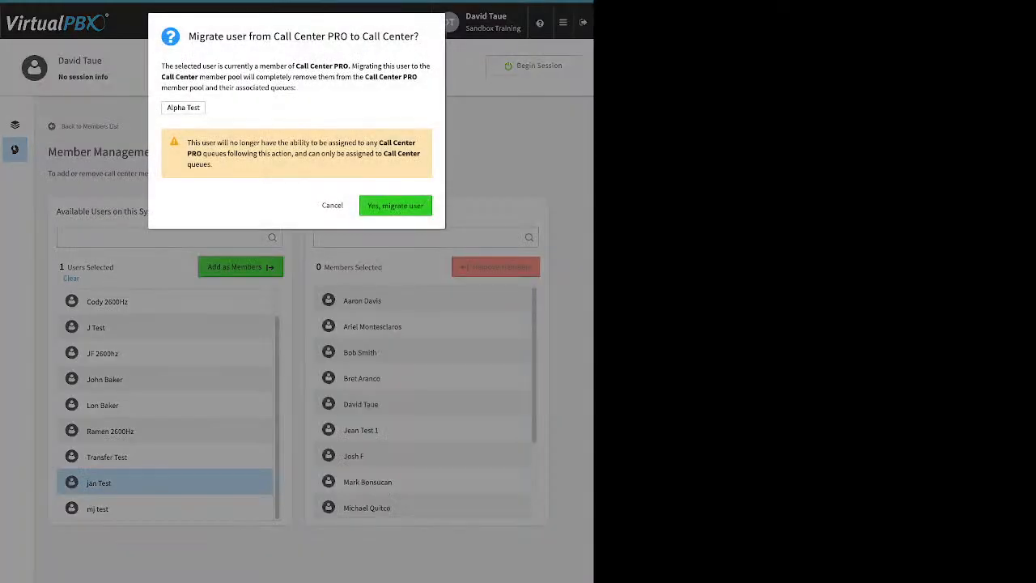
left_click(332, 205)
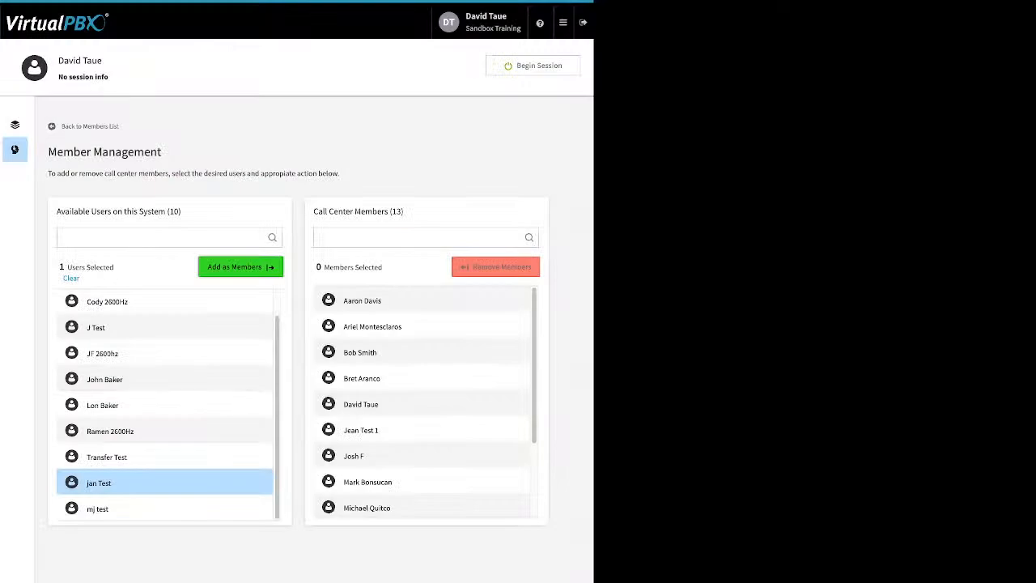
Step: Add only the last listed available test user as a call center member, leaving the test user above it out of the selection
left_click(164, 509)
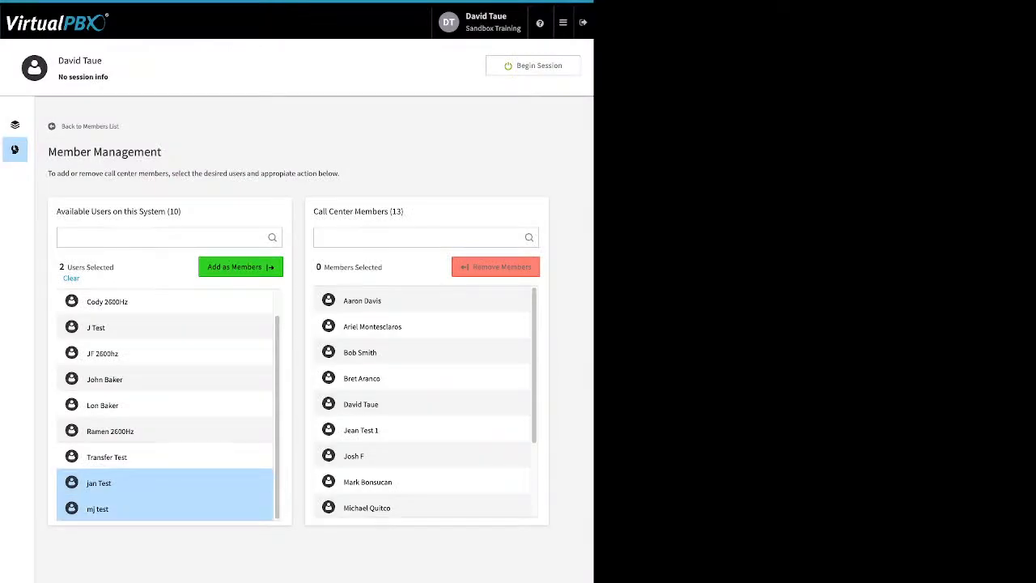
left_click(165, 483)
left_click(241, 267)
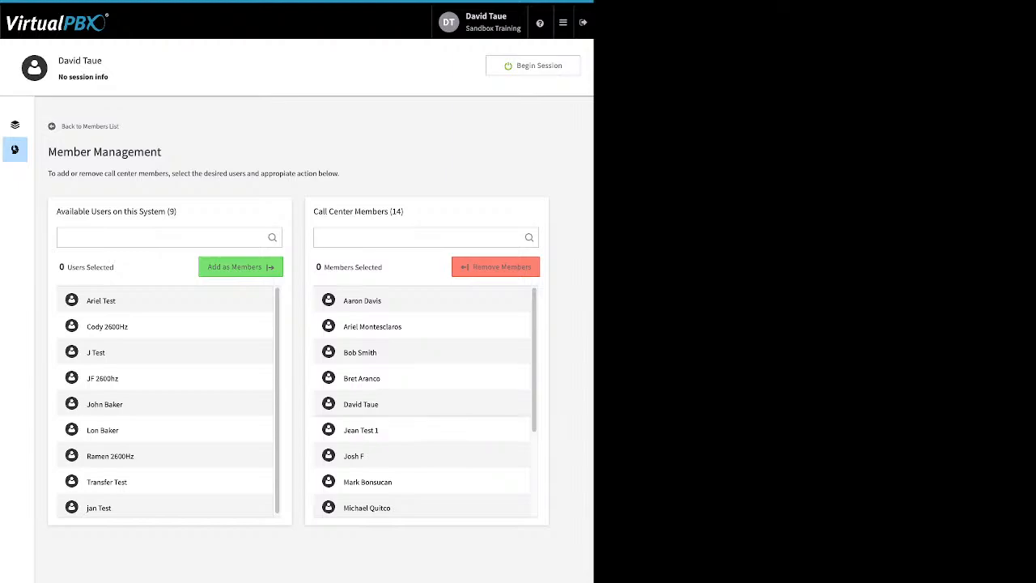
Step: Remove the sixth, eighth, twelfth and fourteenth listed users from the call center members
left_click(421, 430)
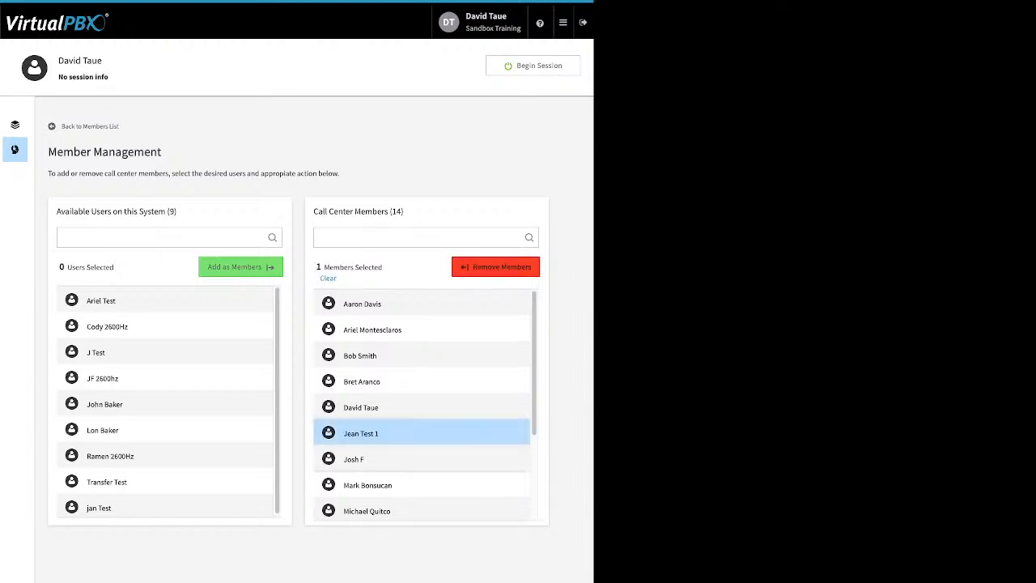
left_click(421, 485)
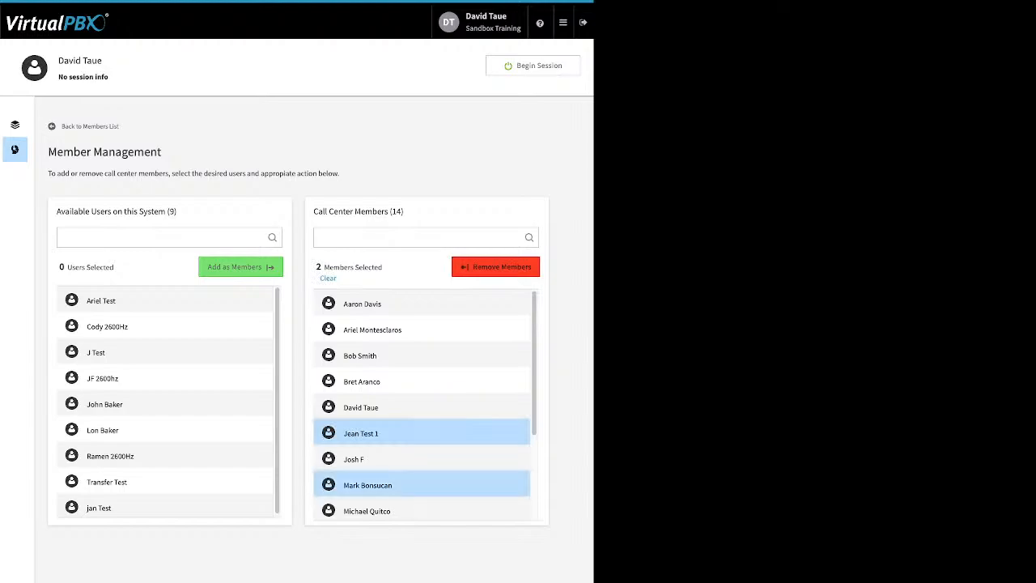
scroll(421, 404, "down", 2)
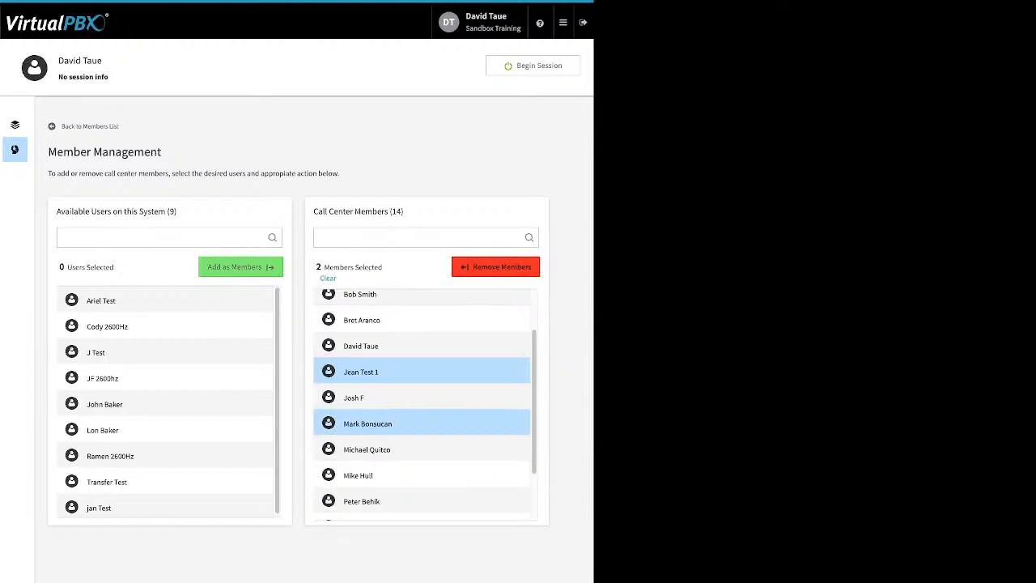
scroll(421, 405, "down", 2)
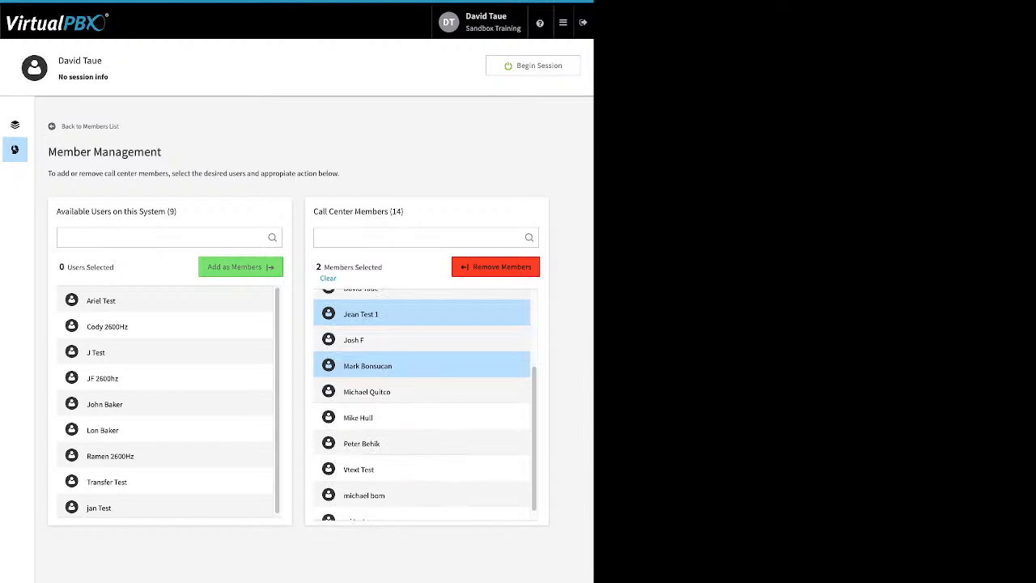
left_click(421, 470)
scroll(421, 404, "down", 1)
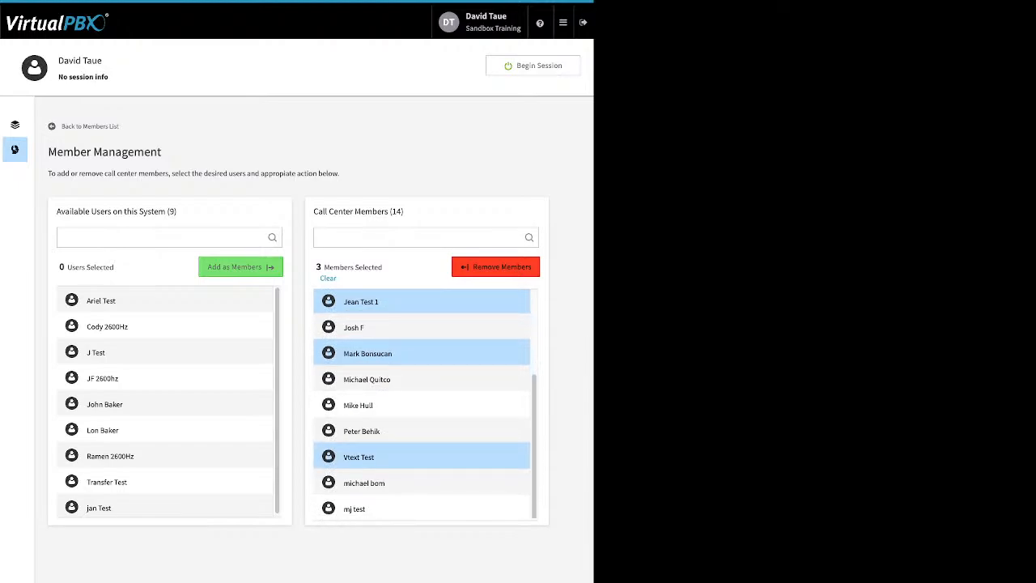
left_click(421, 508)
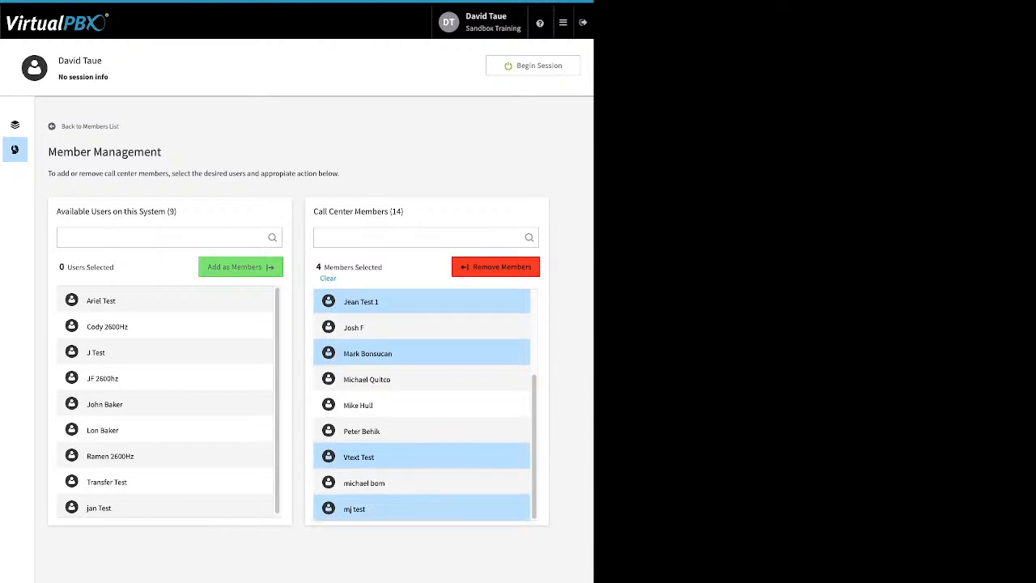
left_click(495, 267)
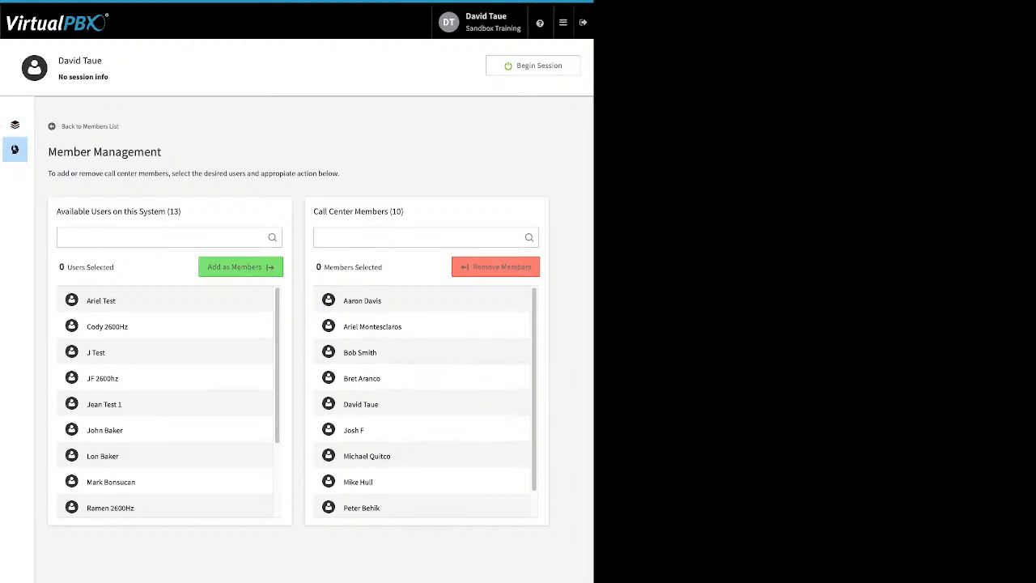
Step: Return to the queue list, view the My Support queue's agent assignment, and leave it without saving
left_click(15, 124)
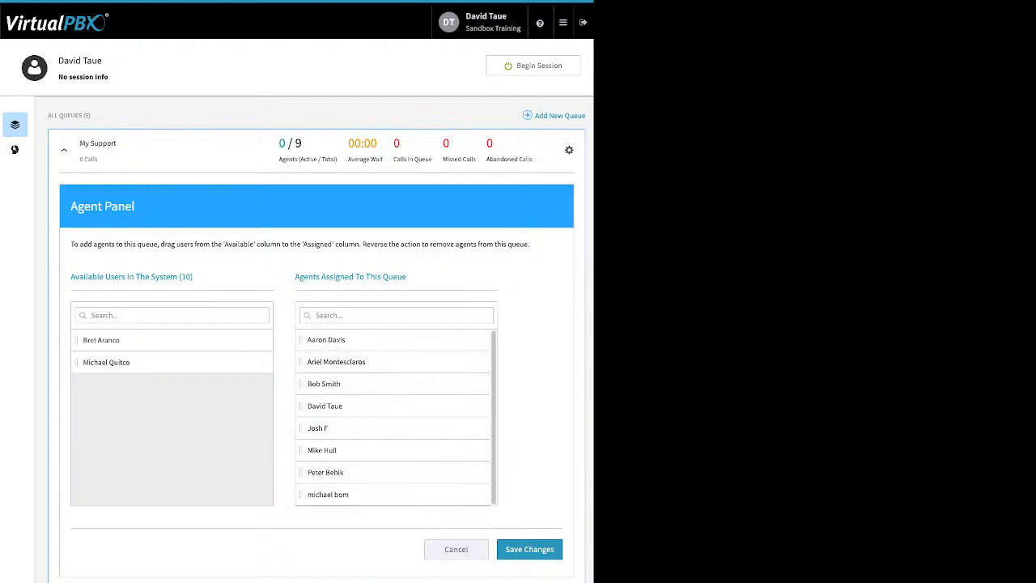
left_click(456, 550)
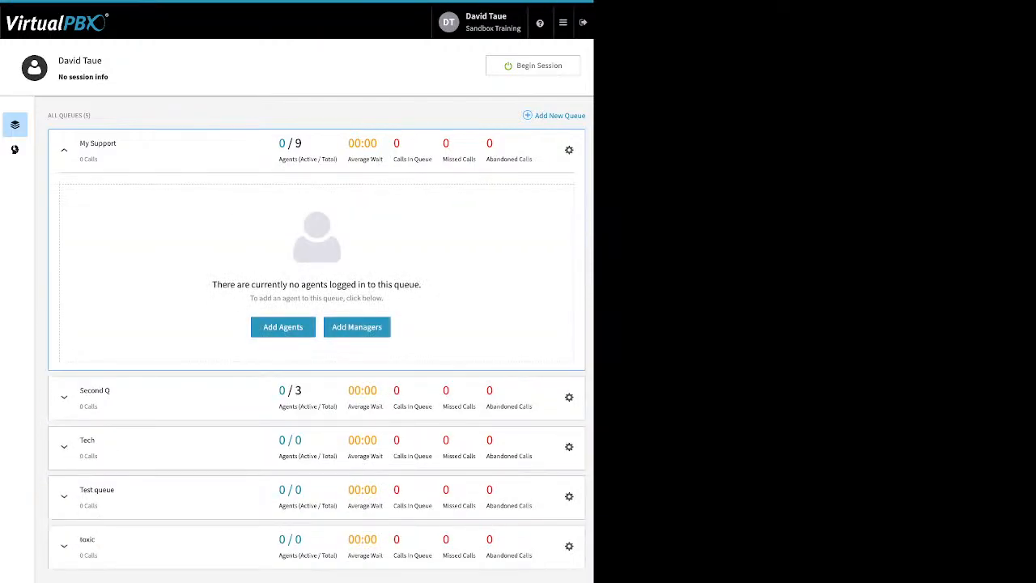
Step: Open manager assignment for the My Support queue, leave it without changes, and collapse the queue
left_click(357, 327)
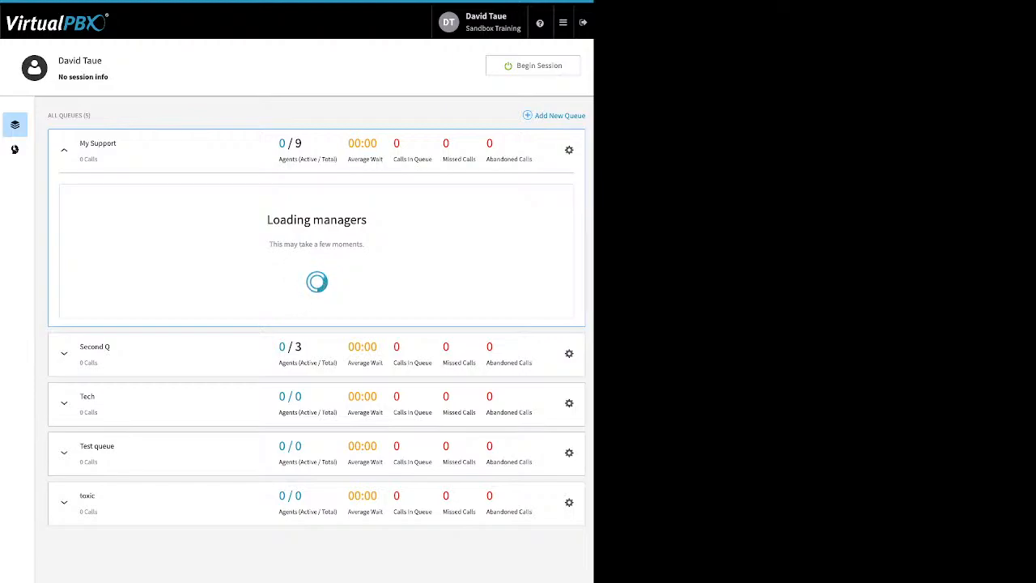
left_click(64, 151)
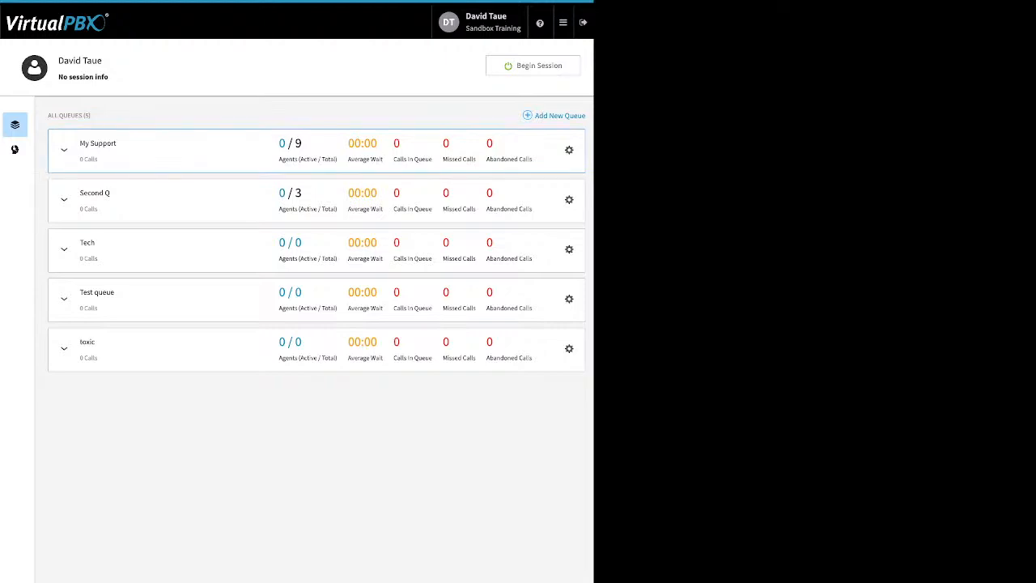
left_click(563, 22)
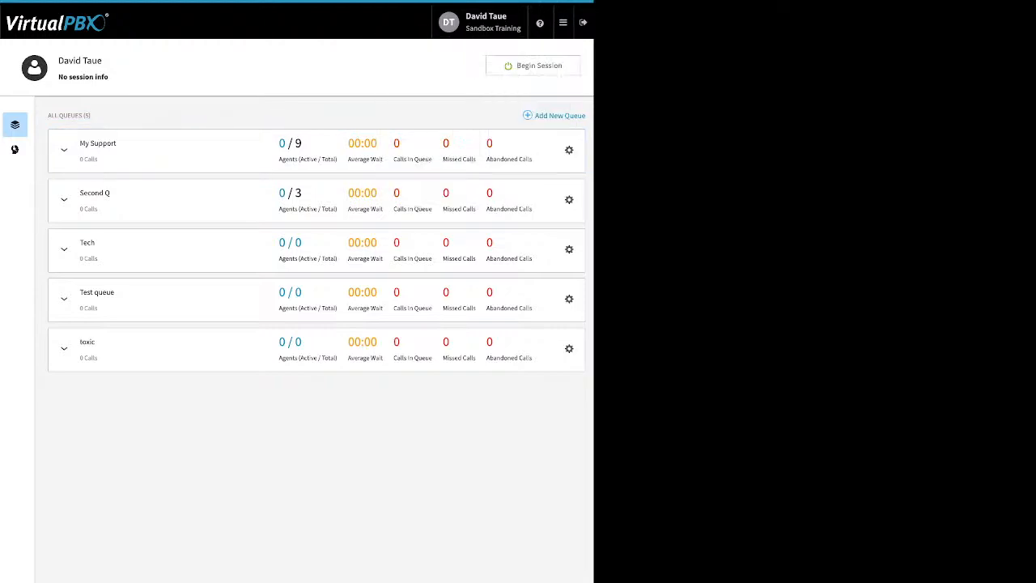
Step: Begin an agent session and expand the Second Q queue to view its logged-in agents
left_click(534, 66)
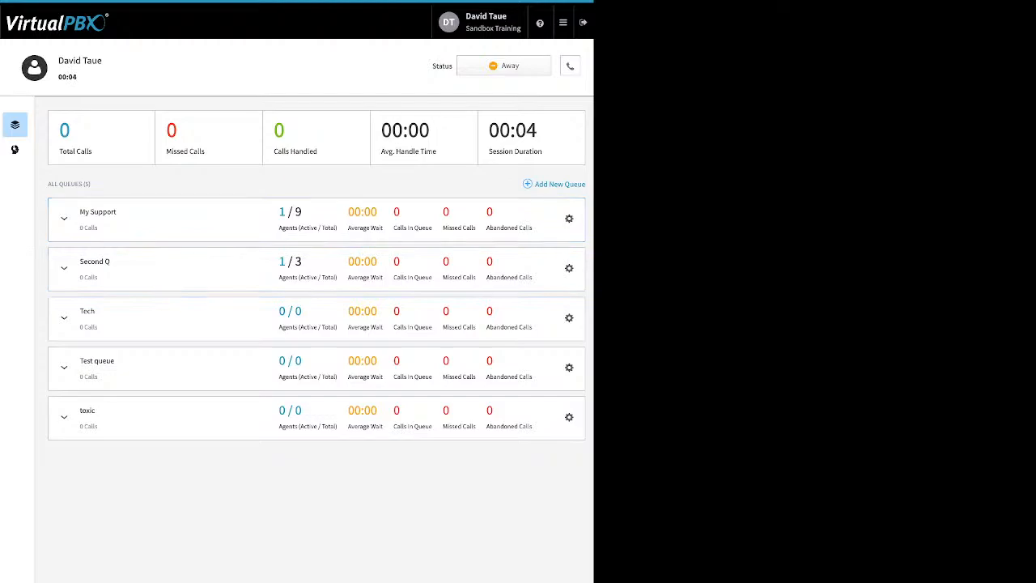
left_click(64, 268)
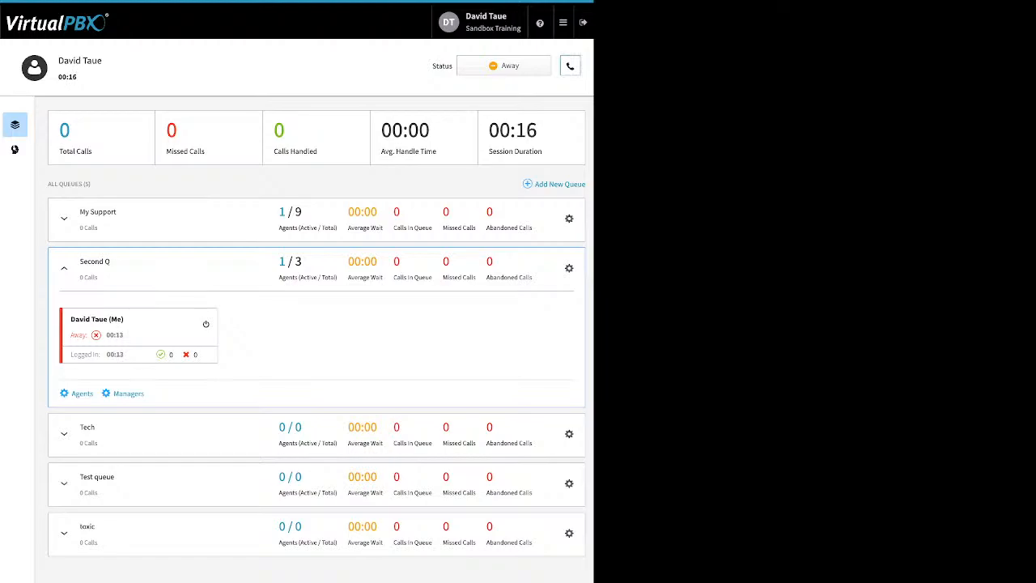
Step: Review the default answering device choices, keep dtSand selected, and close the device settings
left_click(570, 65)
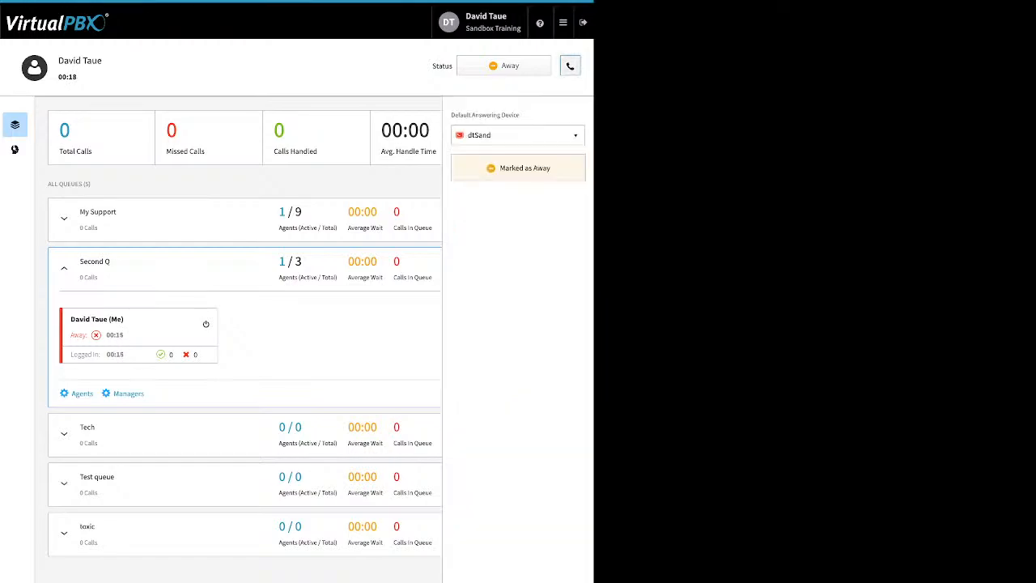
left_click(518, 135)
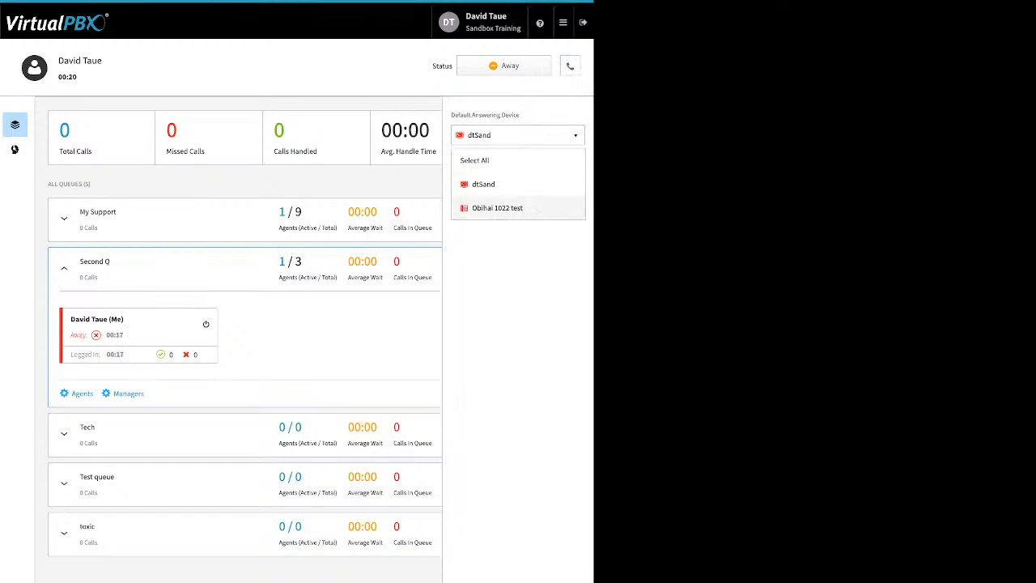
left_click(518, 184)
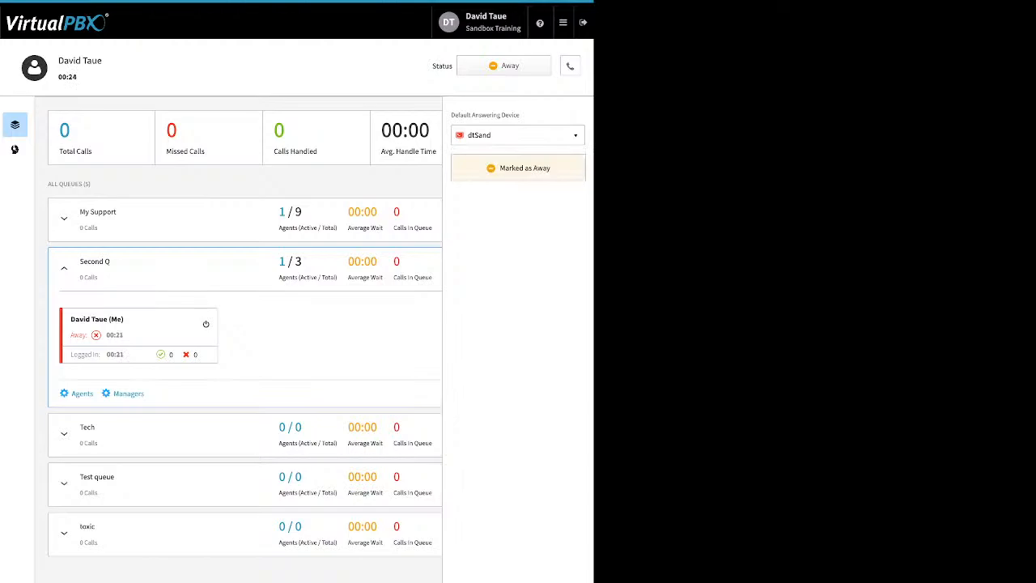
left_click(518, 135)
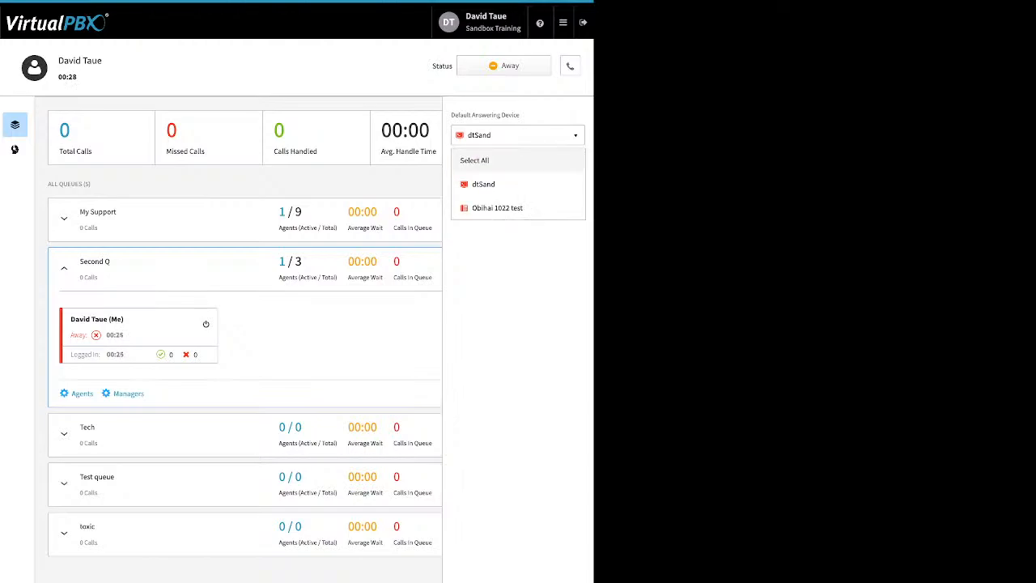
left_click(518, 185)
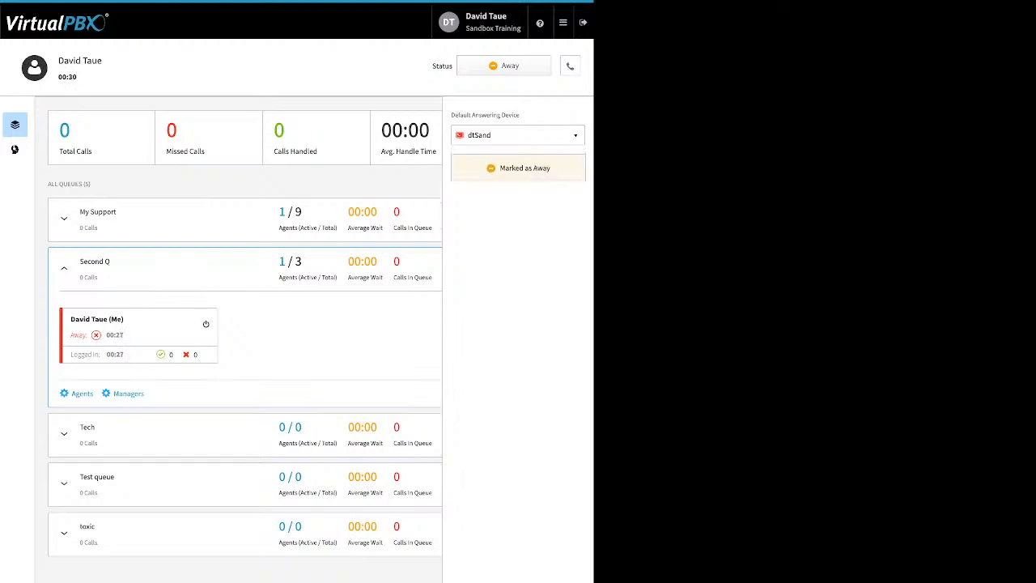
left_click(570, 66)
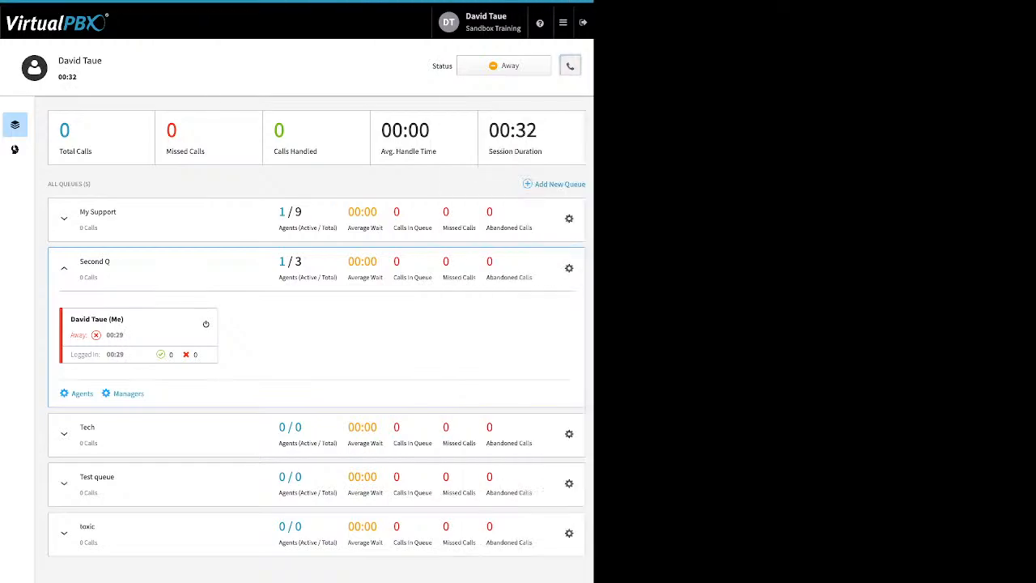
Step: Set the agent status to Ready, then mark the agent as away in all queues without entering a reason
left_click(504, 66)
left_click(505, 92)
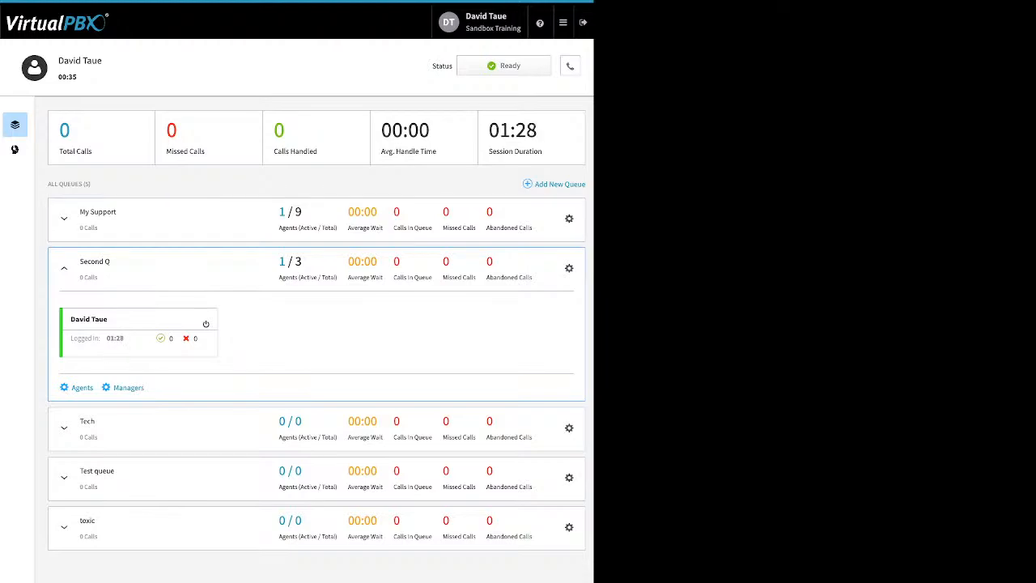
left_click(504, 66)
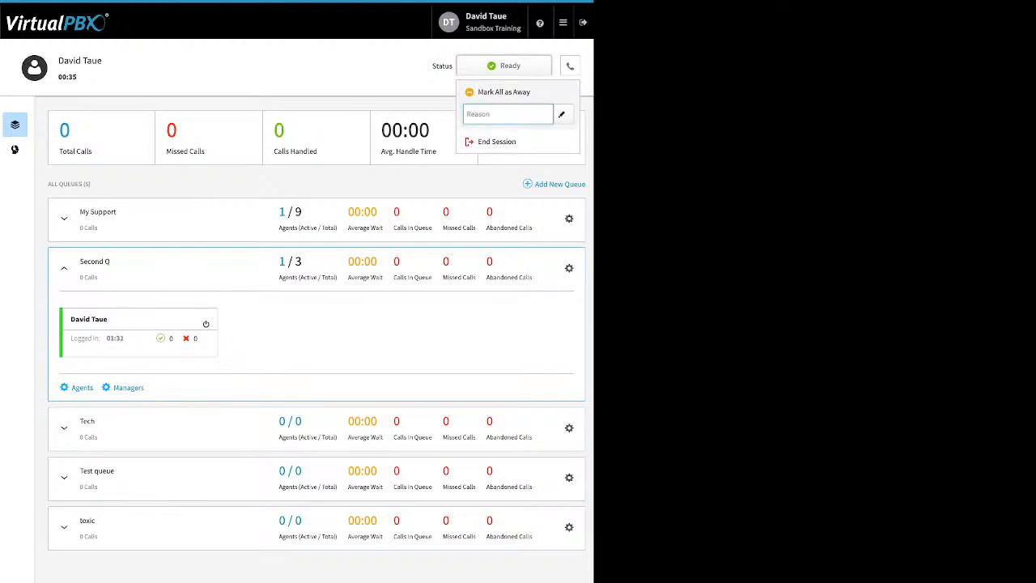
left_click(503, 92)
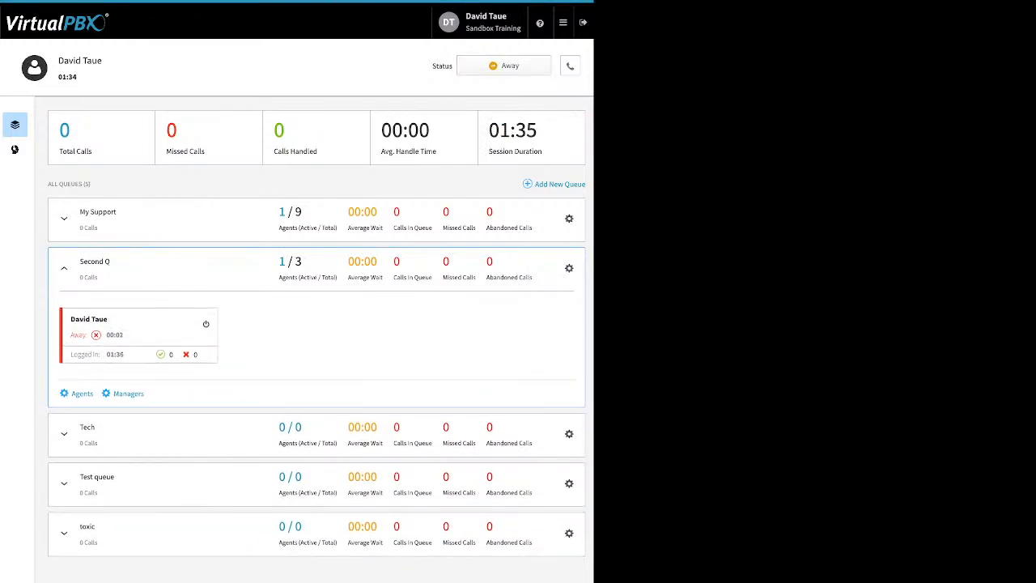
Step: End the current agent session
left_click(504, 66)
left_click(499, 116)
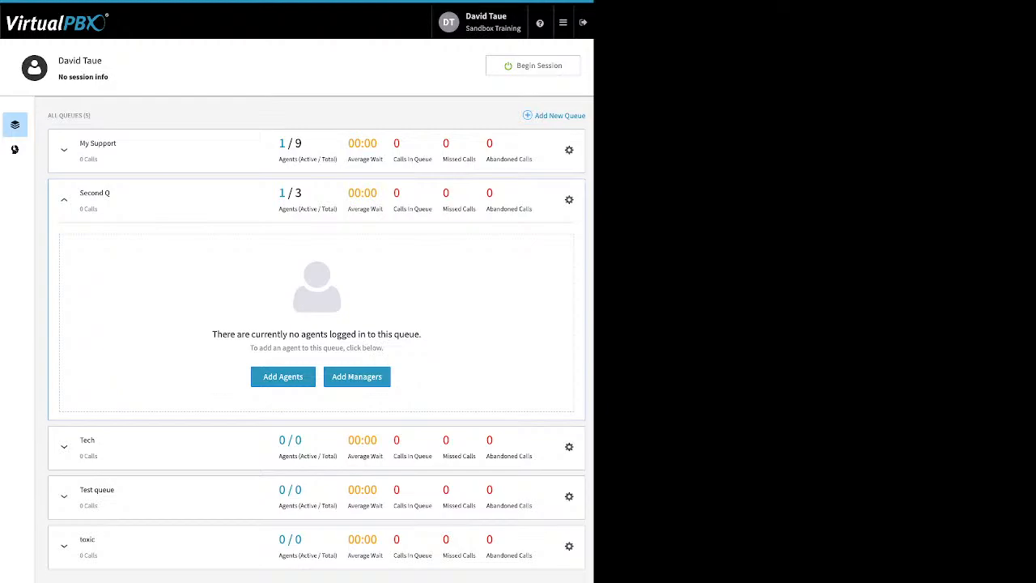
Step: Open Dynamic Caller ID and review the 408 rule's name, caller ID and area code match, leaving it unsaved
left_click(563, 22)
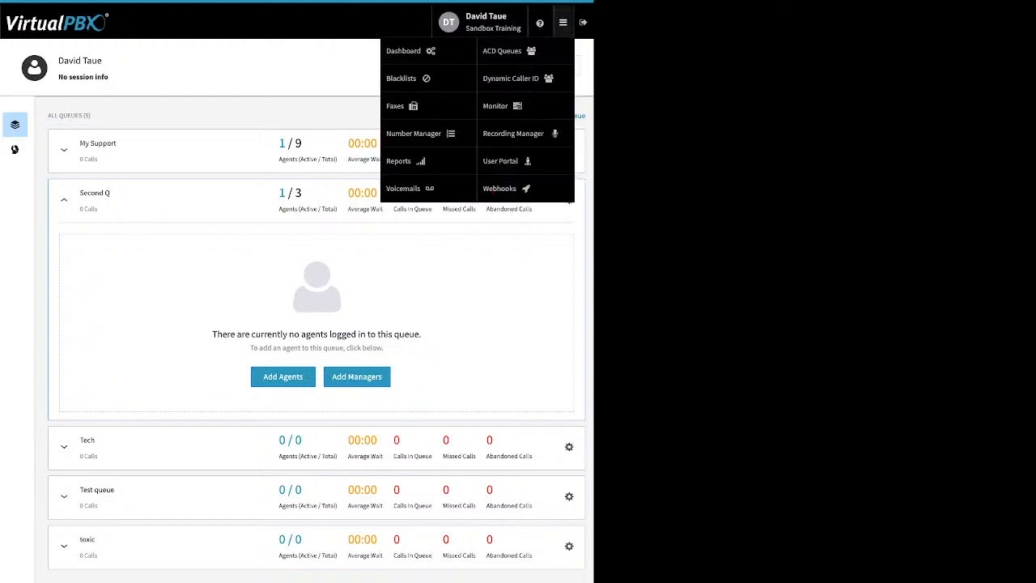
left_click(511, 78)
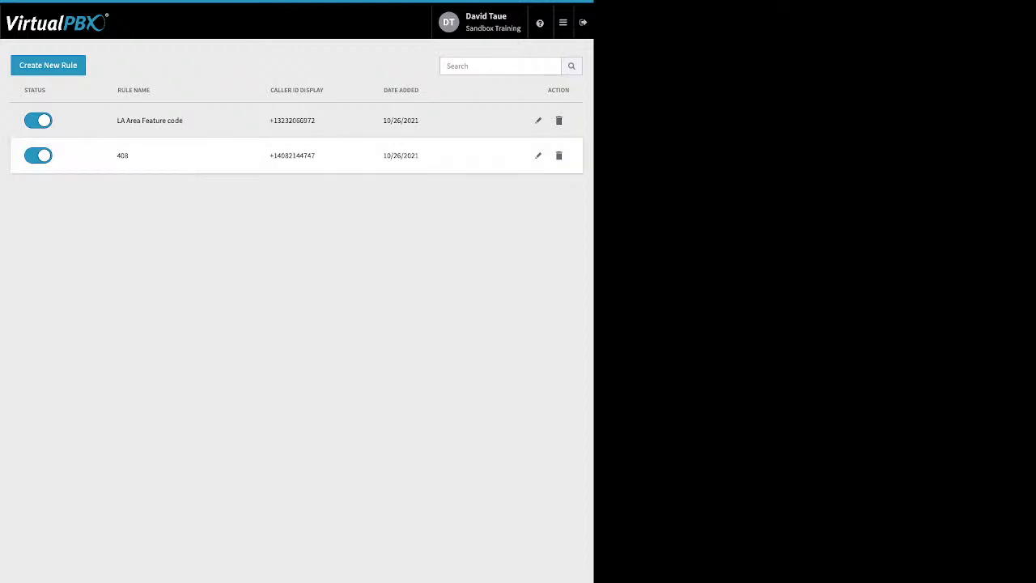
left_click(538, 155)
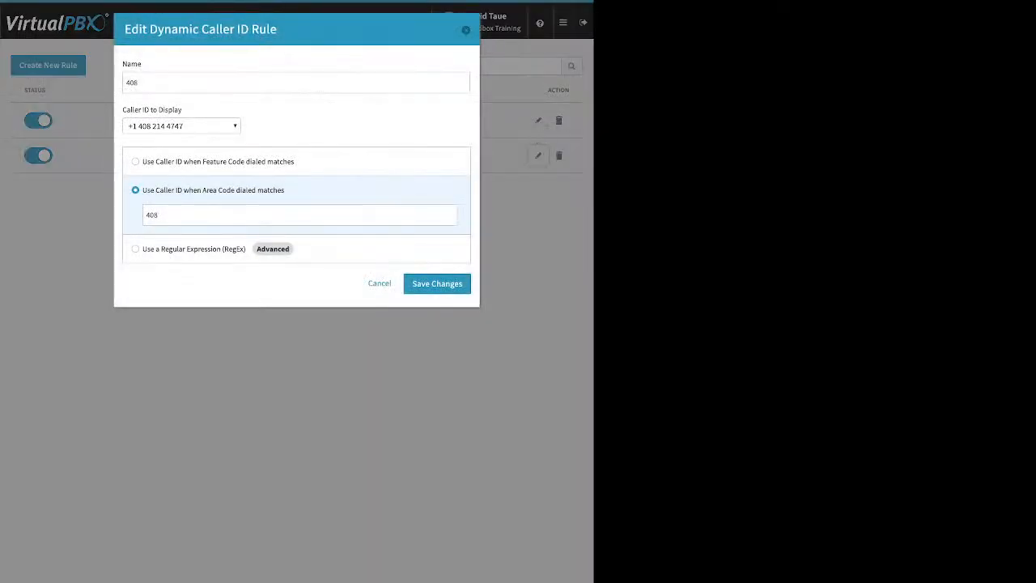
left_click_drag(122, 63, 143, 64)
left_click_drag(182, 109, 122, 109)
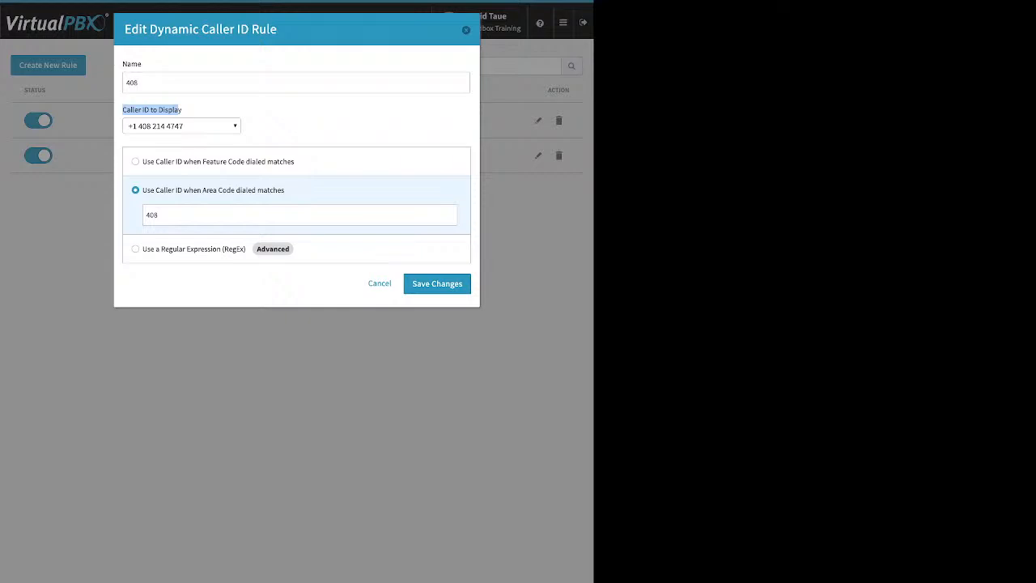
double_click(152, 216)
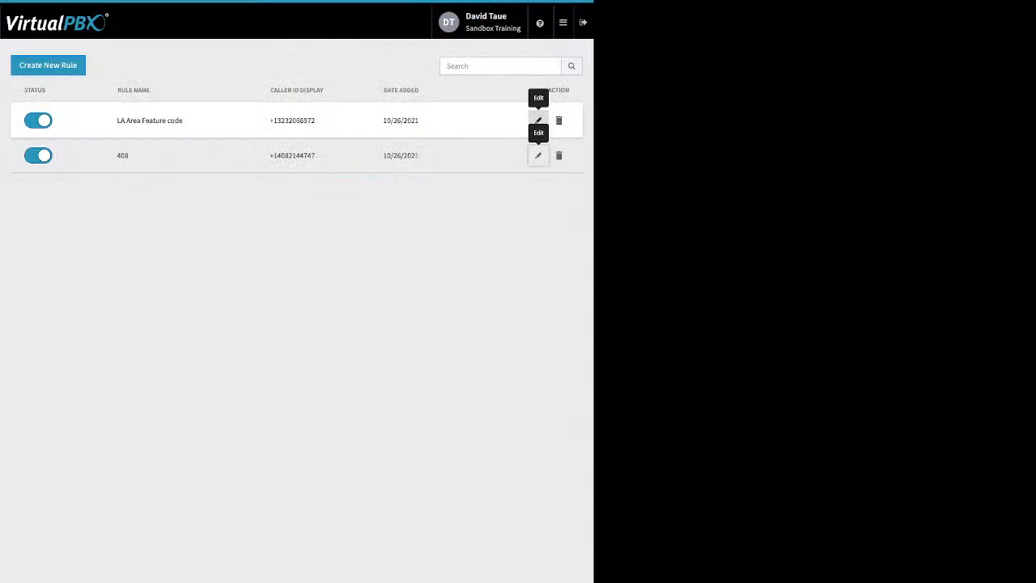
Step: Review the feature code match of the LA Area Feature code rule and close the rule without saving
left_click(538, 121)
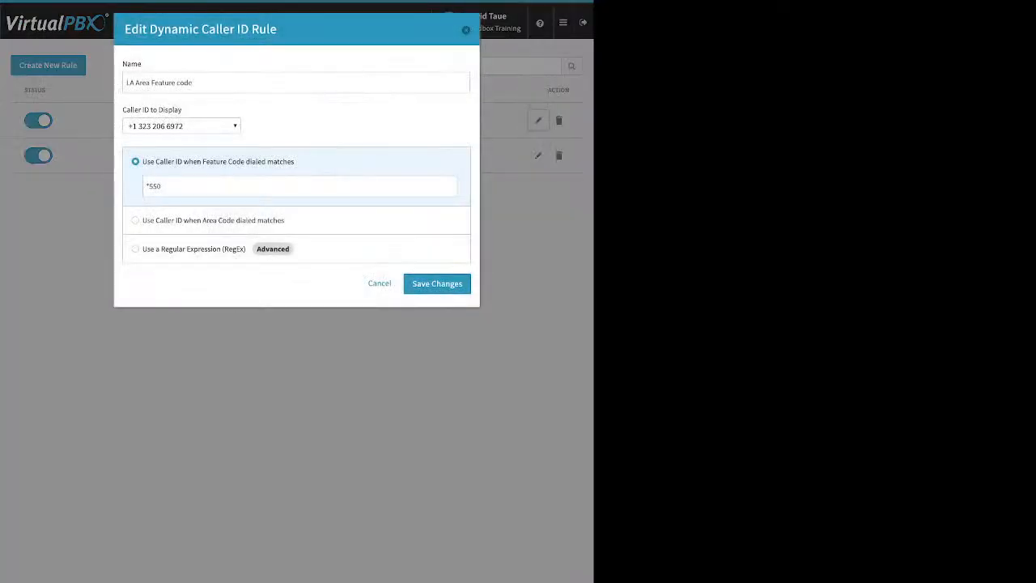
key("ctrl+a")
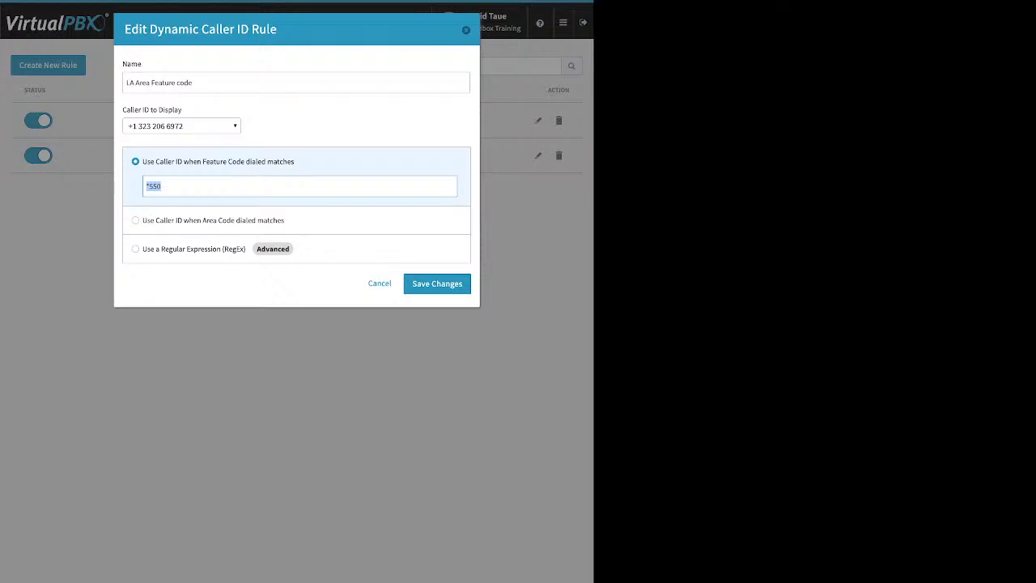
key("Escape")
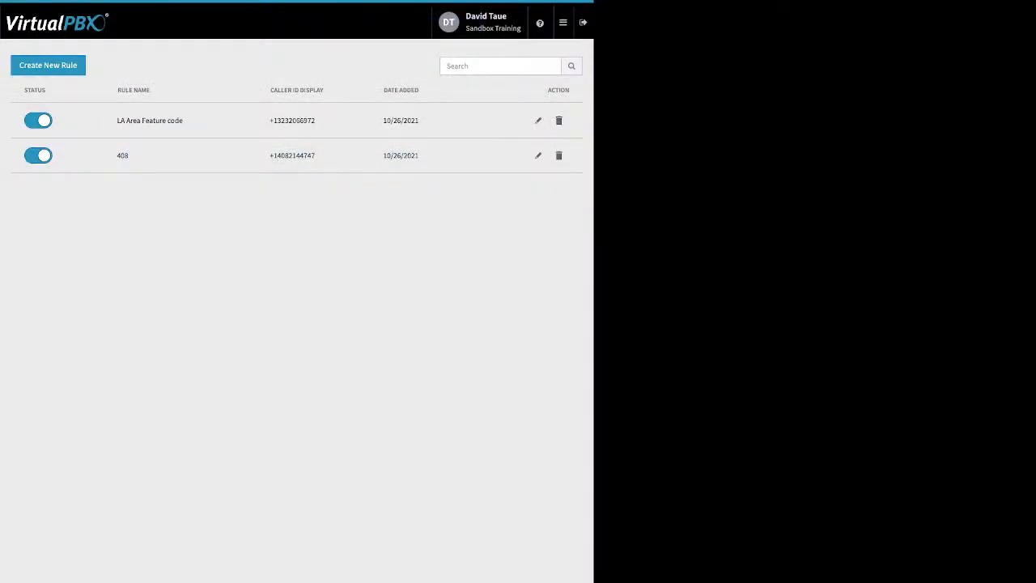
Step: Open Monitor and filter the employee list by Available, Busy and back to All
mouse_move(563, 22)
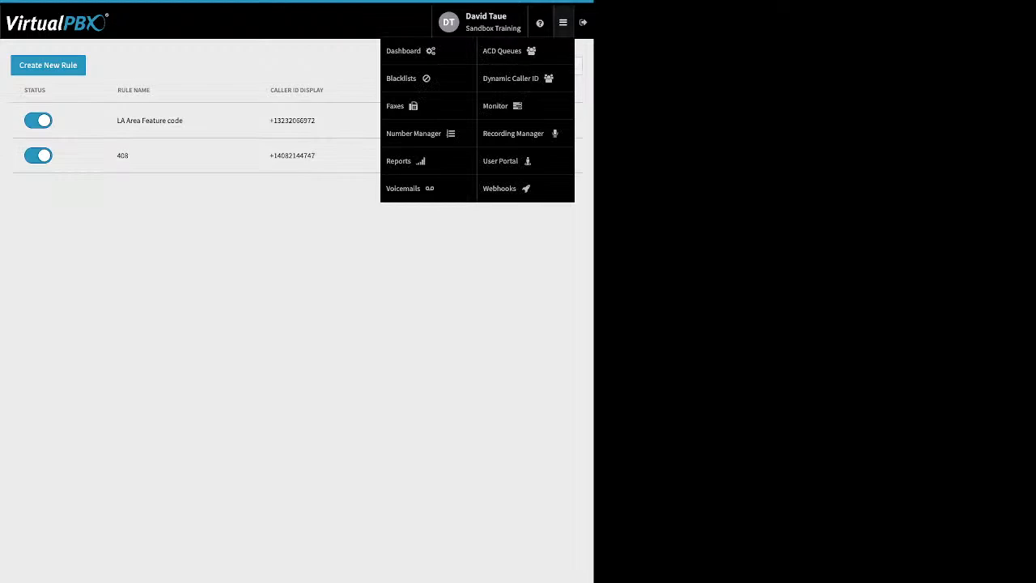
left_click(502, 188)
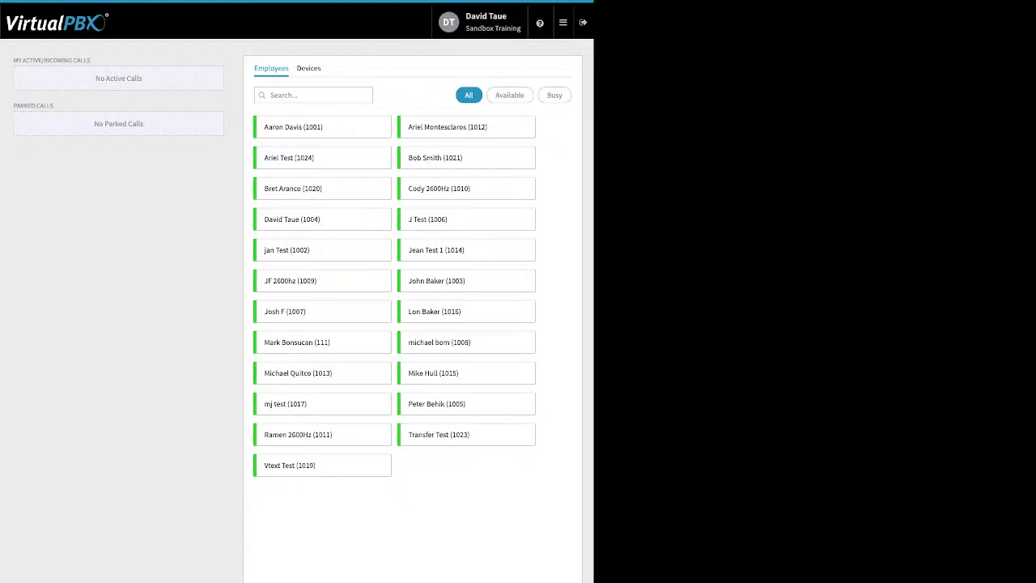
left_click(309, 68)
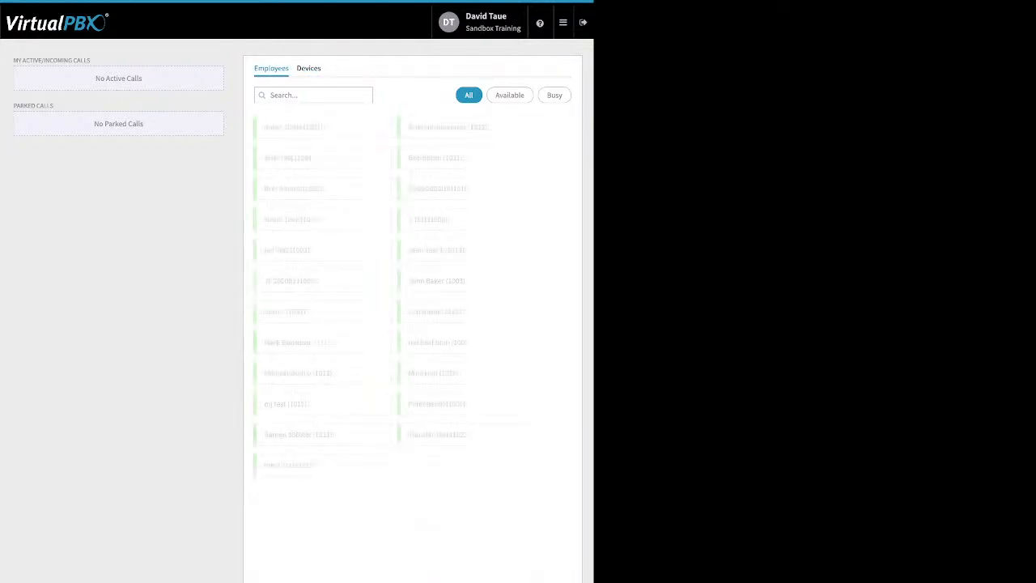
left_click(510, 95)
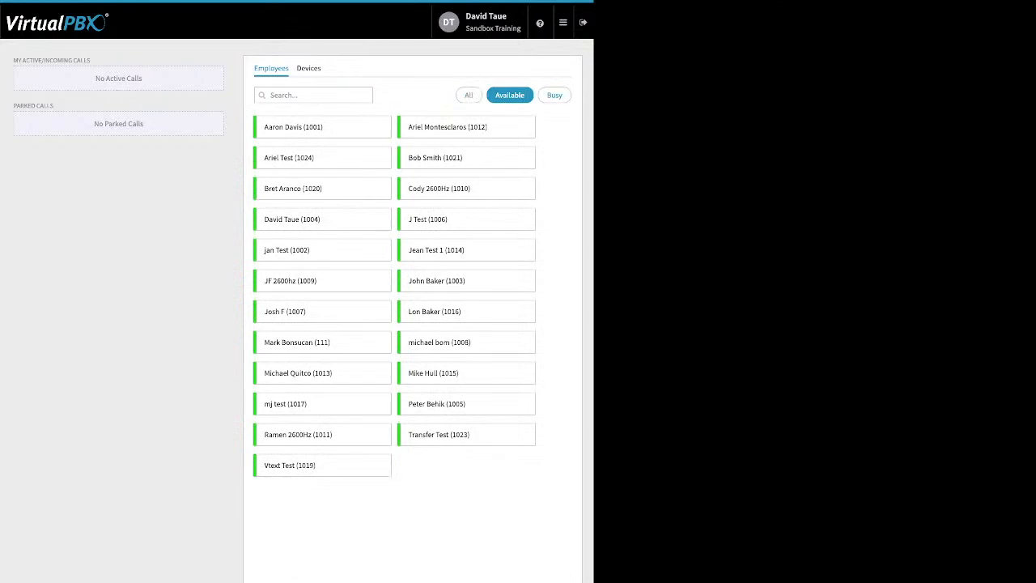
left_click(554, 95)
left_click(469, 96)
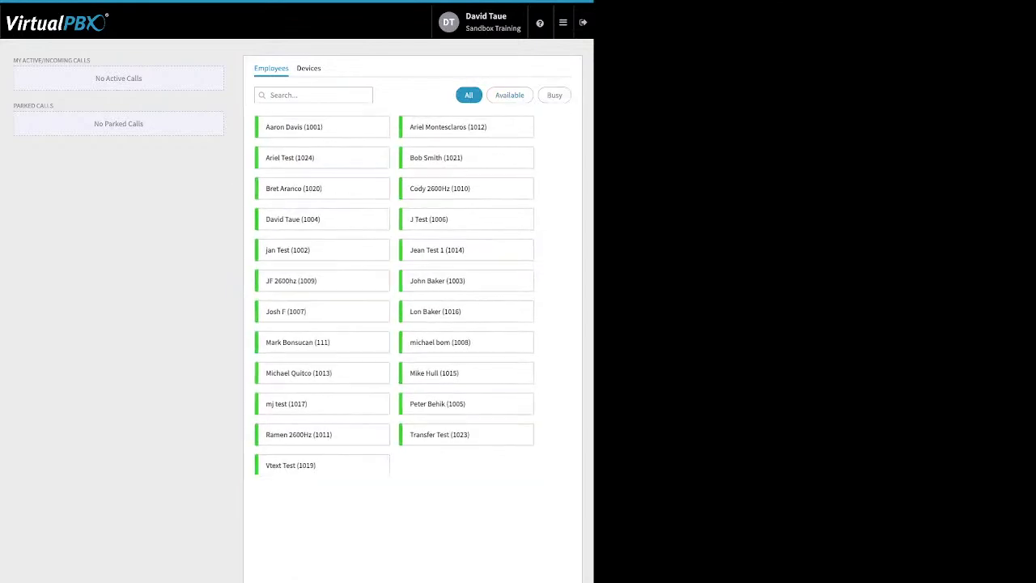
Step: Examine the active/incoming calls and parked calls areas in Monitor
left_click_drag(91, 60, 24, 60)
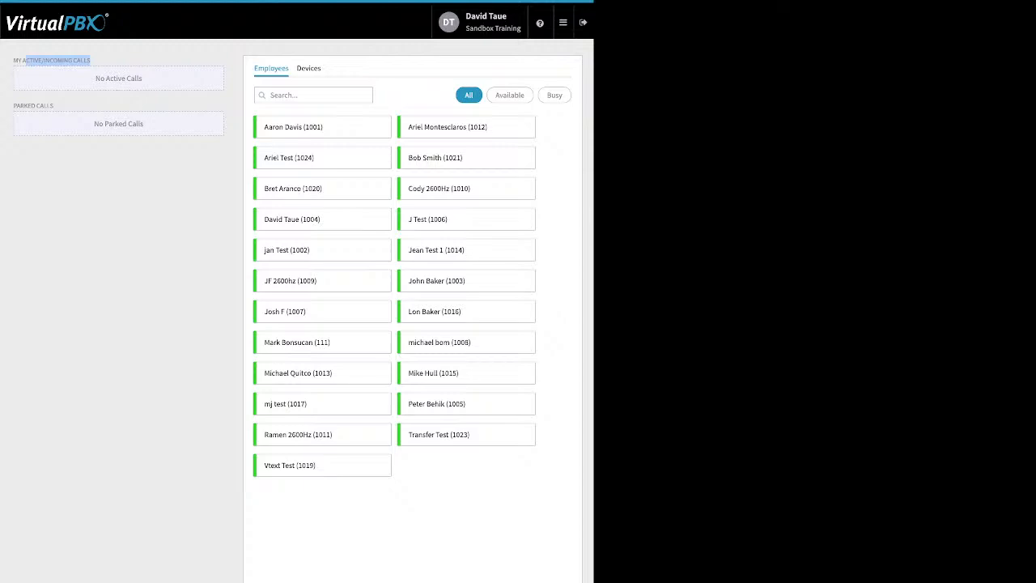
left_click(59, 105)
left_click_drag(57, 105, 13, 105)
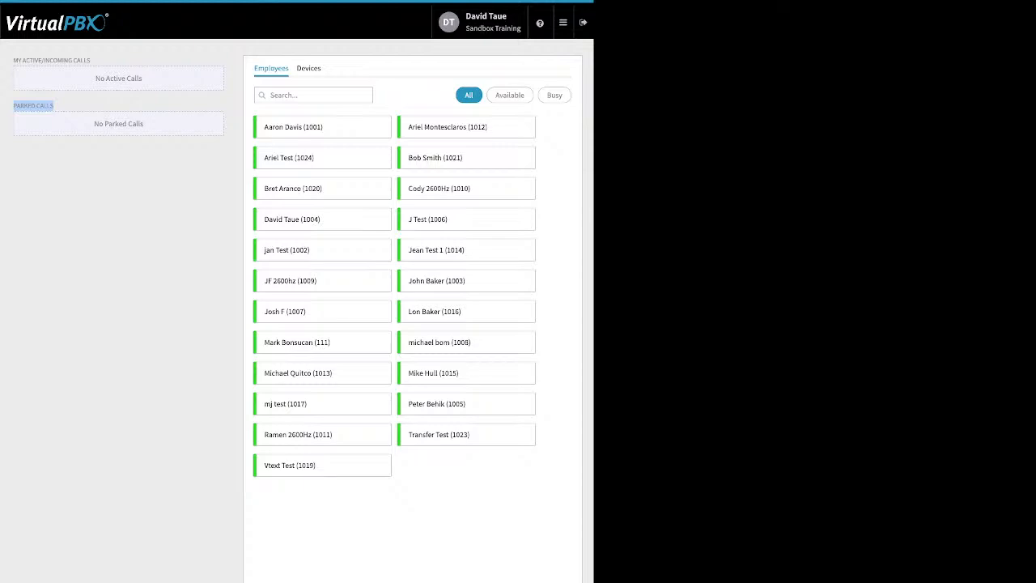
Step: Open Webhooks and start a new webhook to review the settings in its creation form
mouse_move(563, 23)
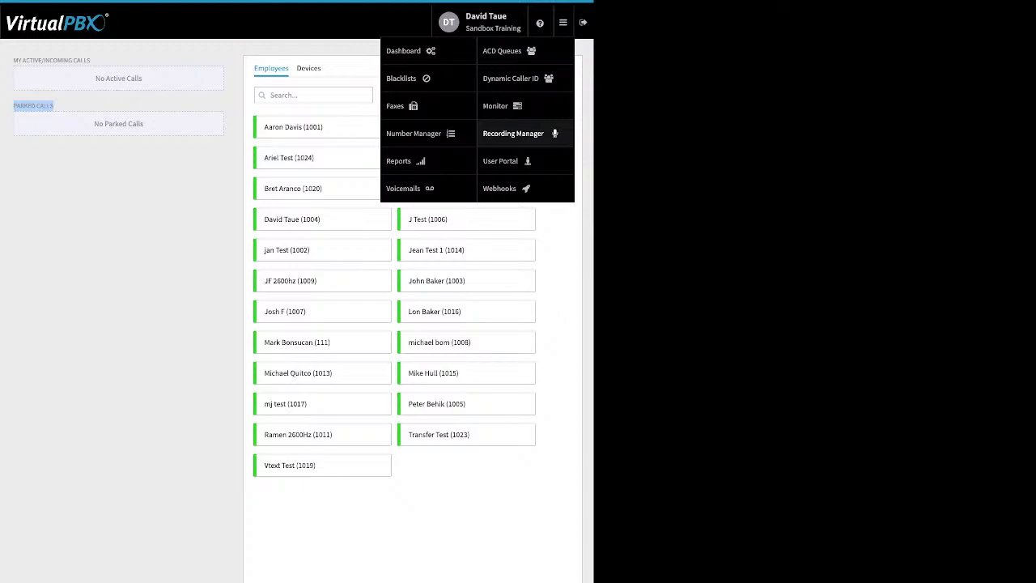
left_click(502, 188)
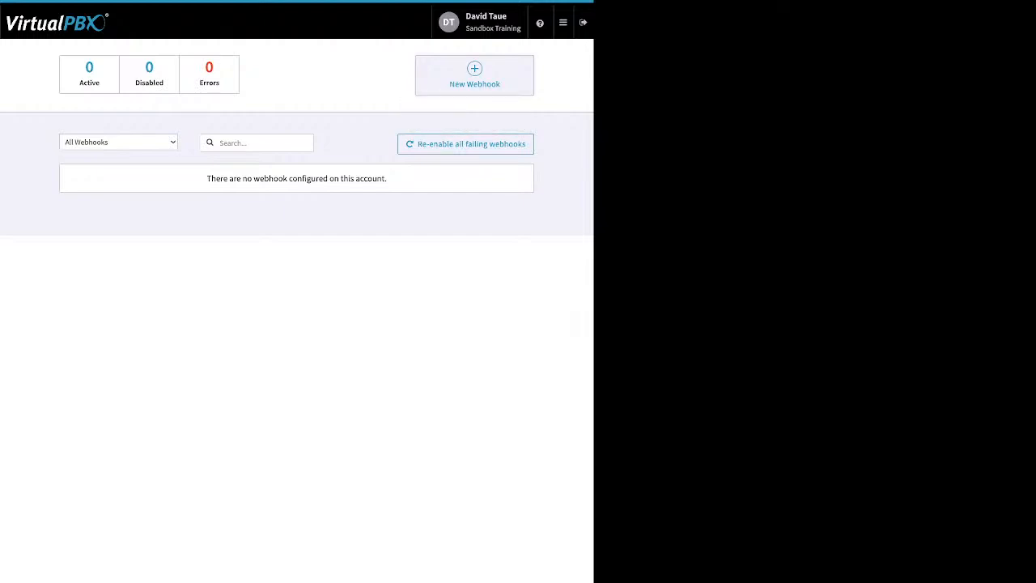
left_click(474, 75)
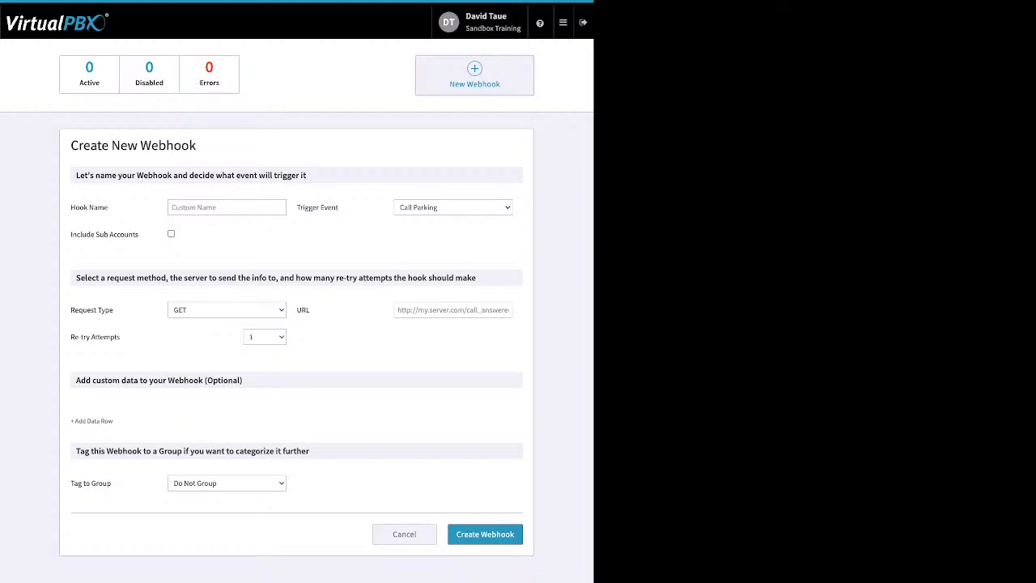
Step: Leave the new webhook form without creating anything and open the User Portal's voicemail list
left_click(563, 23)
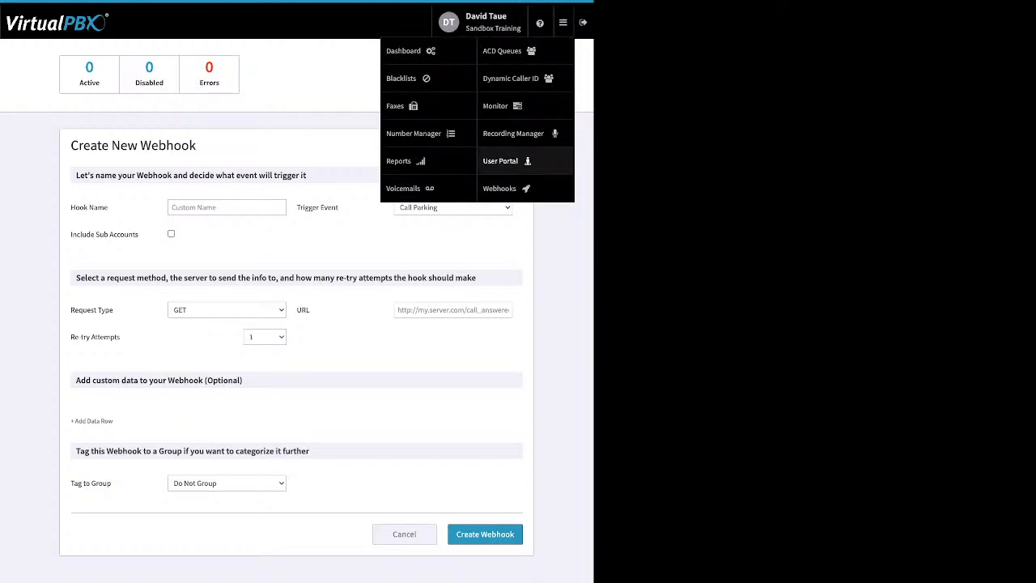
left_click(403, 188)
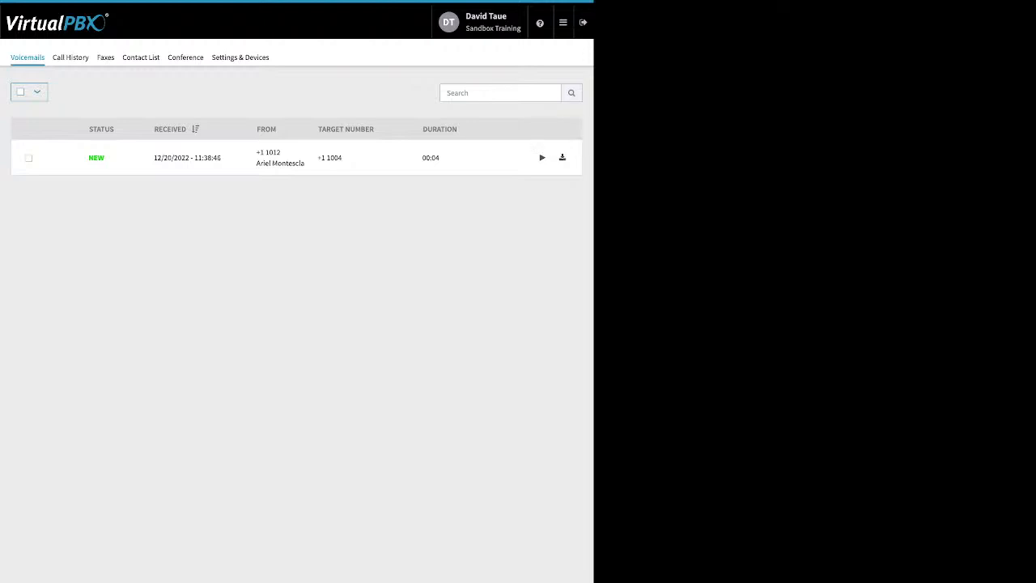
Step: Select the new voicemail in the list and review its Mark As status options without applying one
left_click(28, 158)
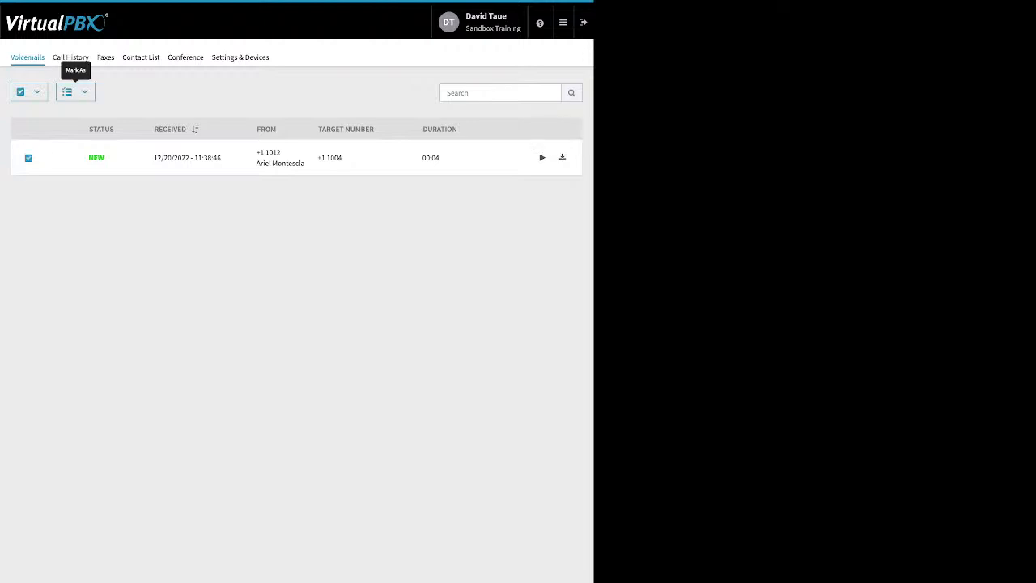
left_click(76, 91)
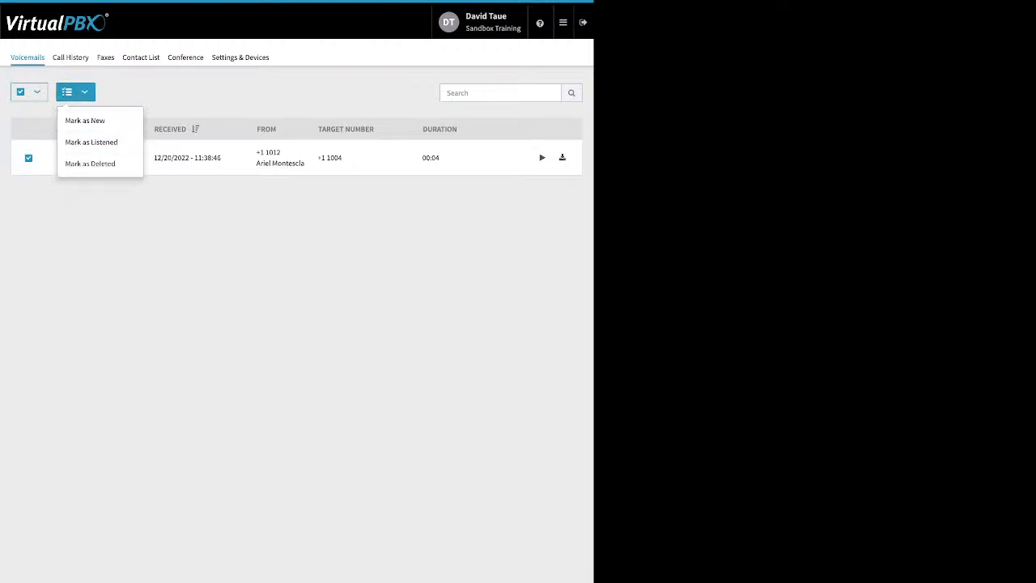
left_click(75, 92)
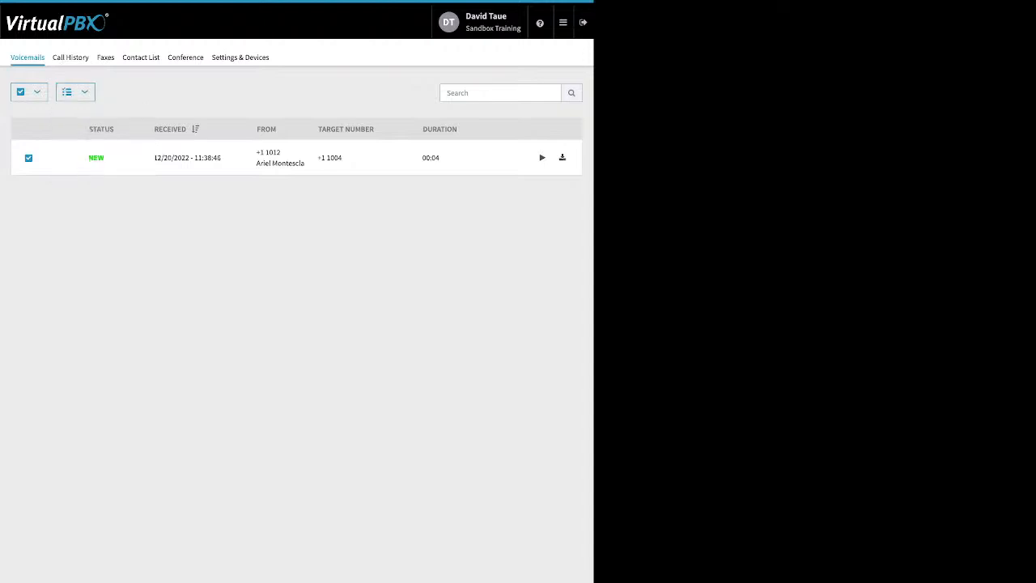
Step: Open the User Portal's call history and filter it with a start date of 11/01/2022
left_click(70, 56)
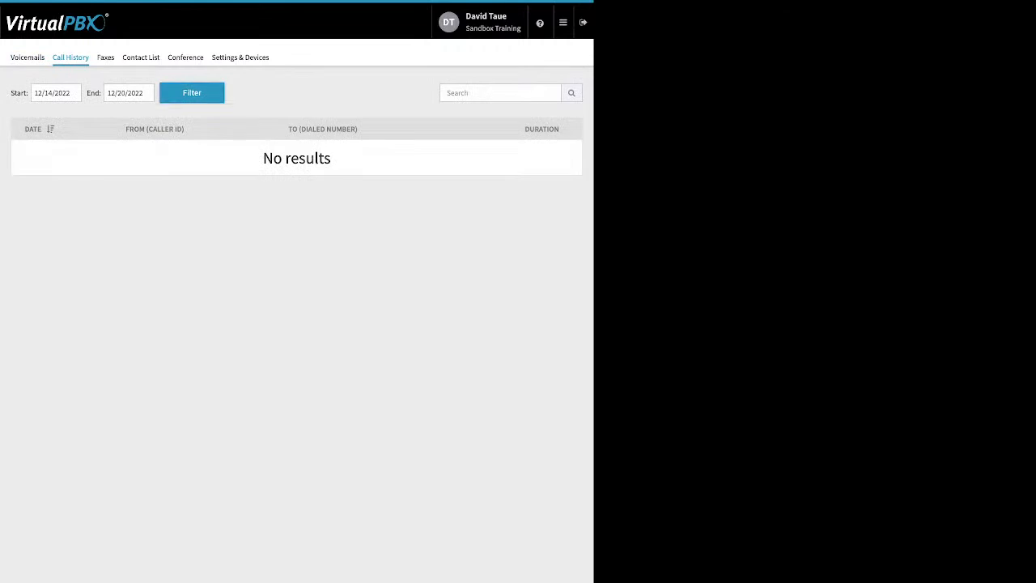
left_click(192, 93)
left_click(63, 93)
left_click(42, 116)
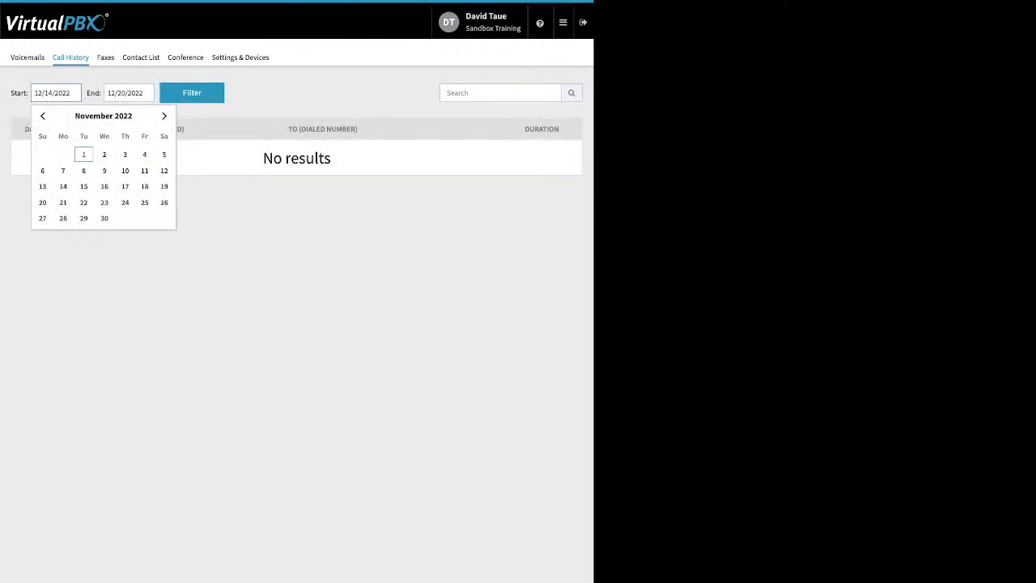
left_click(83, 154)
left_click(192, 93)
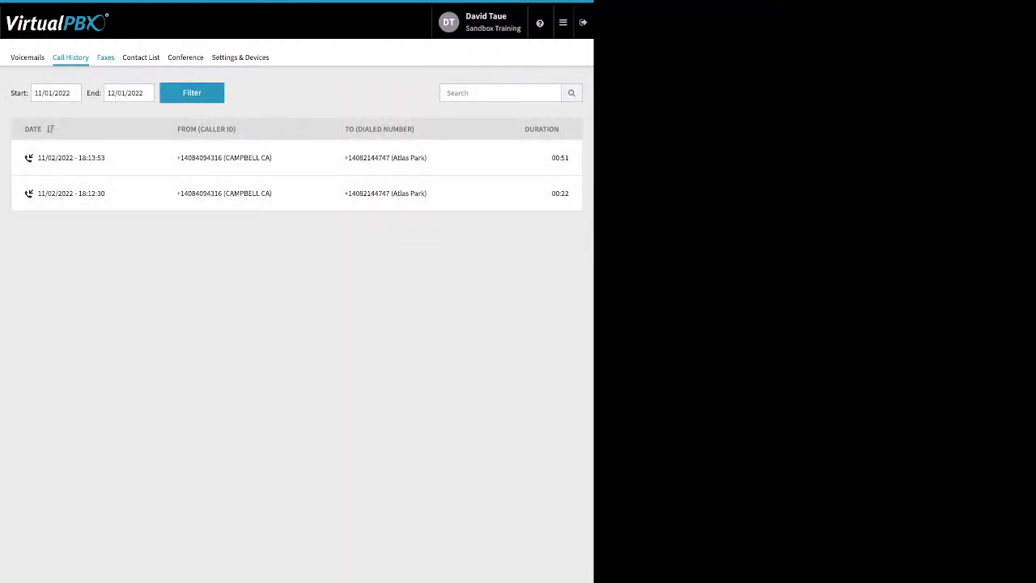
Step: View the User Portal's fax list and its contact list
left_click(105, 57)
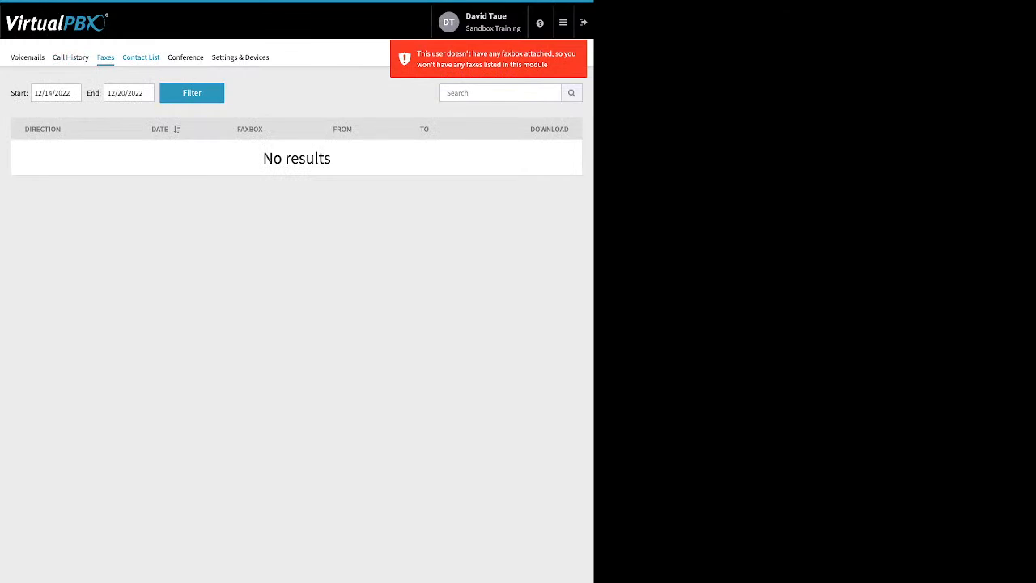
left_click(140, 57)
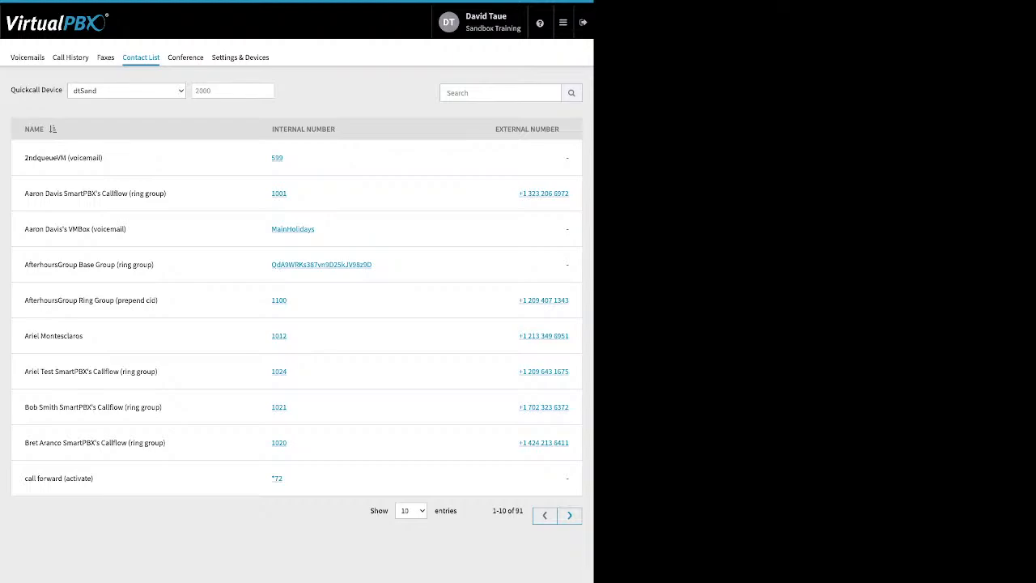
Step: Open the conference page and examine its moderator and participant PIN fields, join options and entry/exit tone settings
left_click(185, 57)
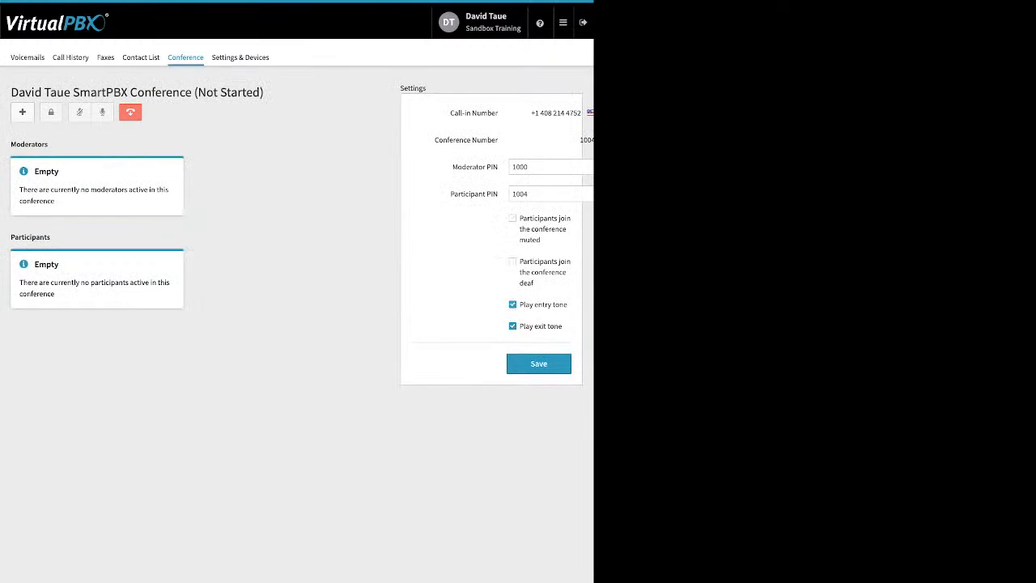
left_click_drag(451, 167, 500, 194)
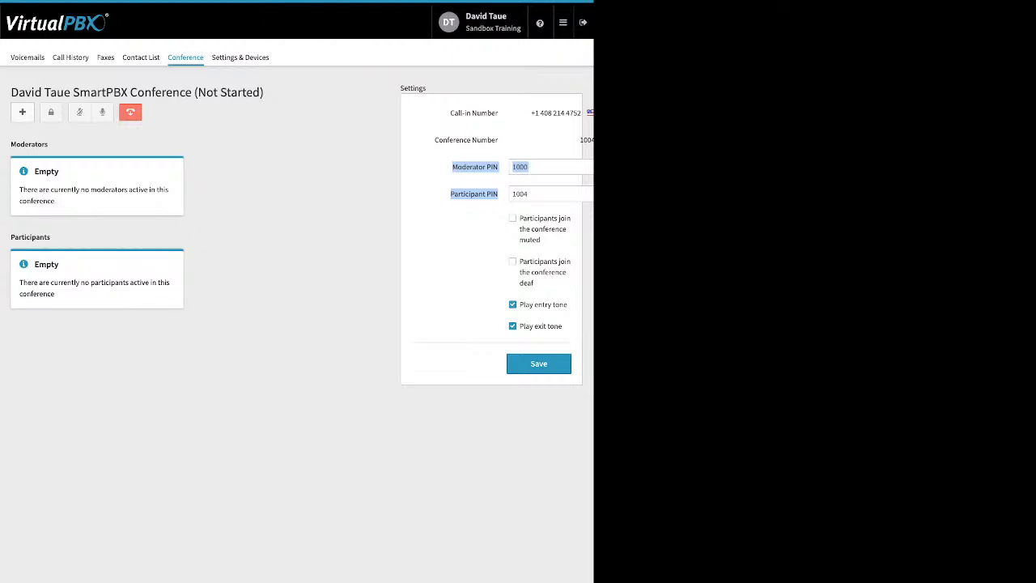
left_click(512, 218)
left_click_drag(513, 218, 544, 326)
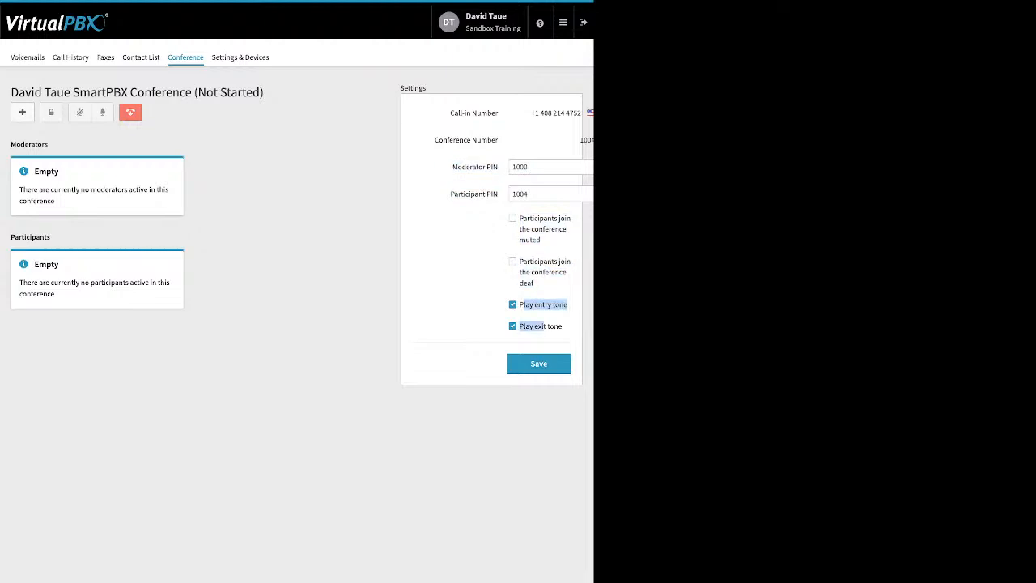
left_click(495, 320)
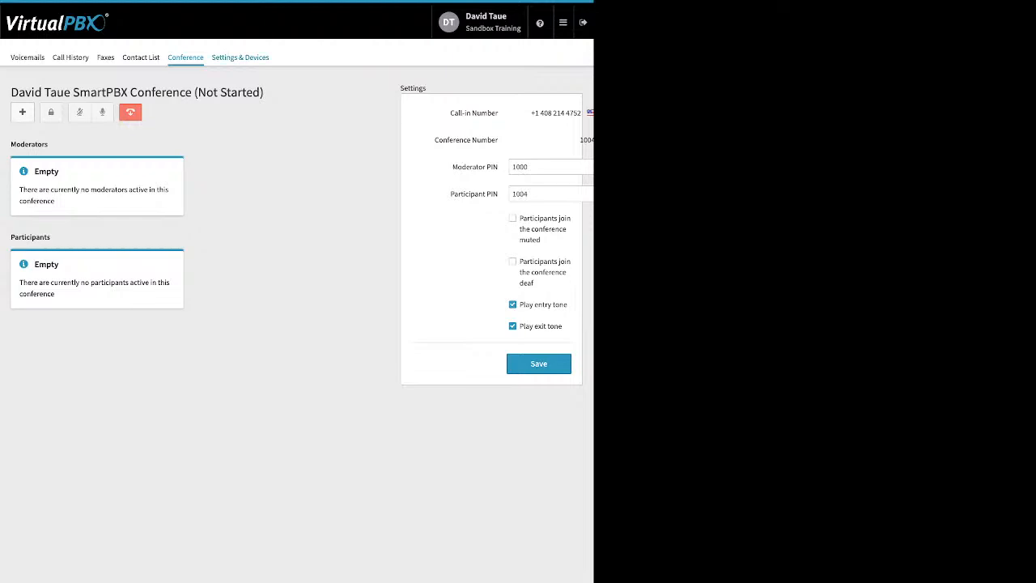
Step: Open the user's Settings & Devices page and enable call forwarding to review its options
left_click(240, 56)
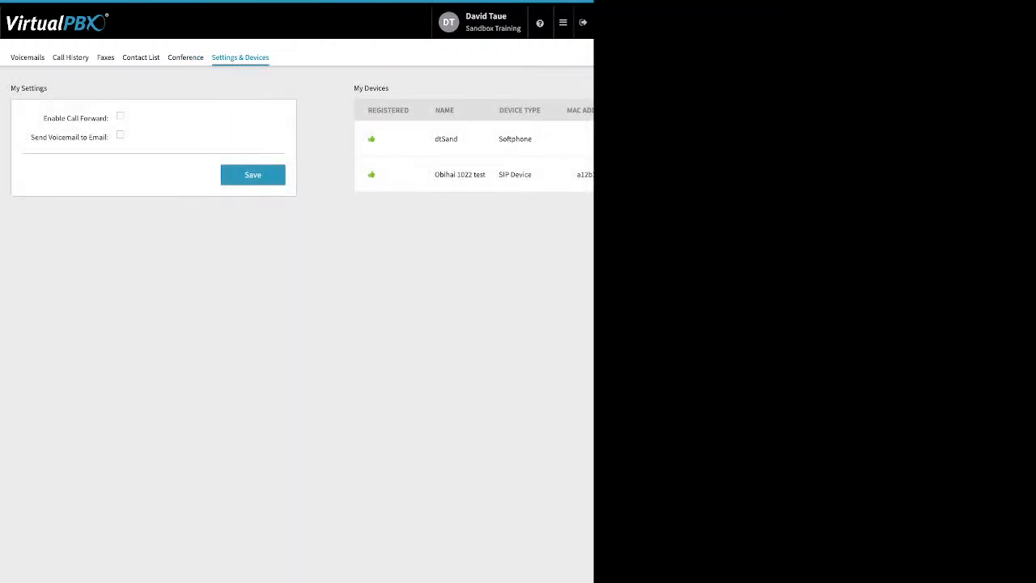
left_click_drag(43, 119, 104, 118)
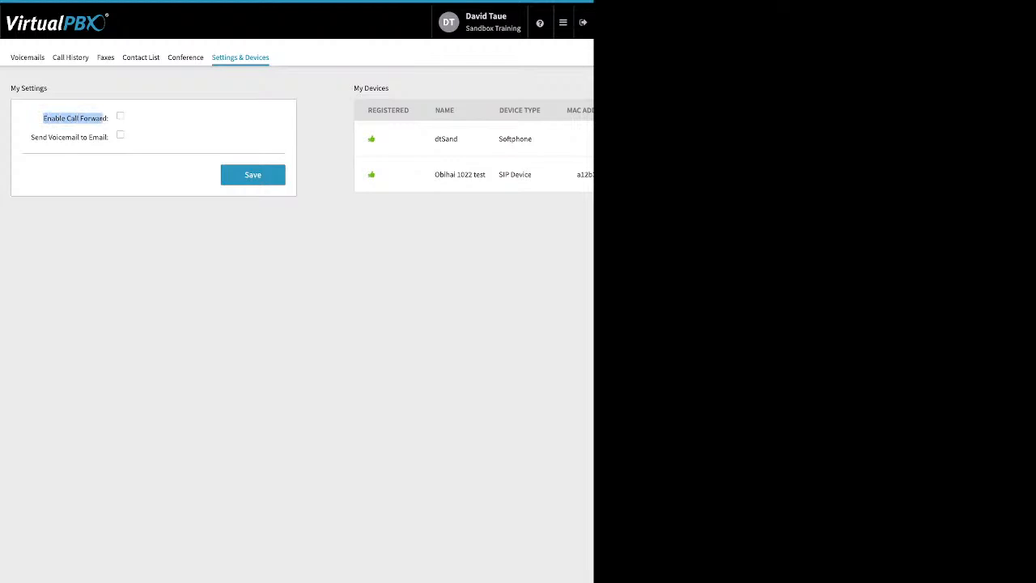
left_click(120, 115)
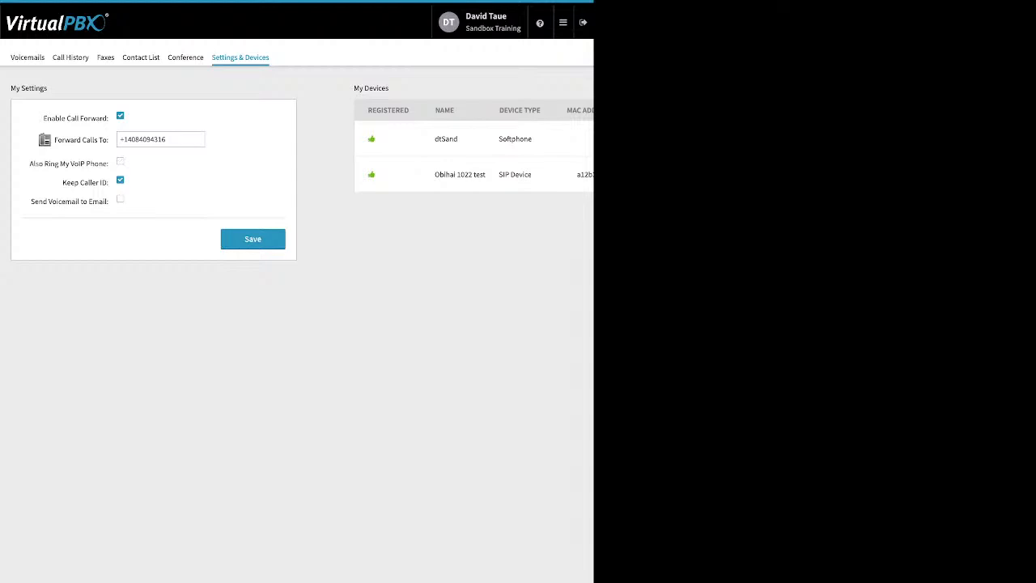
Step: Leave the call forwarding settings without saving and return to the portal's Dashboard app
left_click(563, 22)
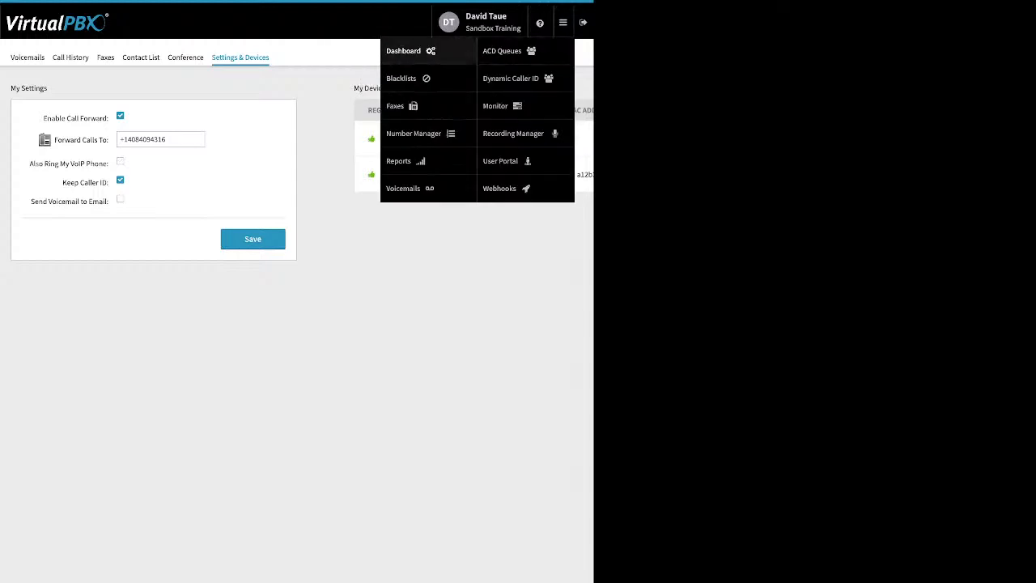
left_click(403, 50)
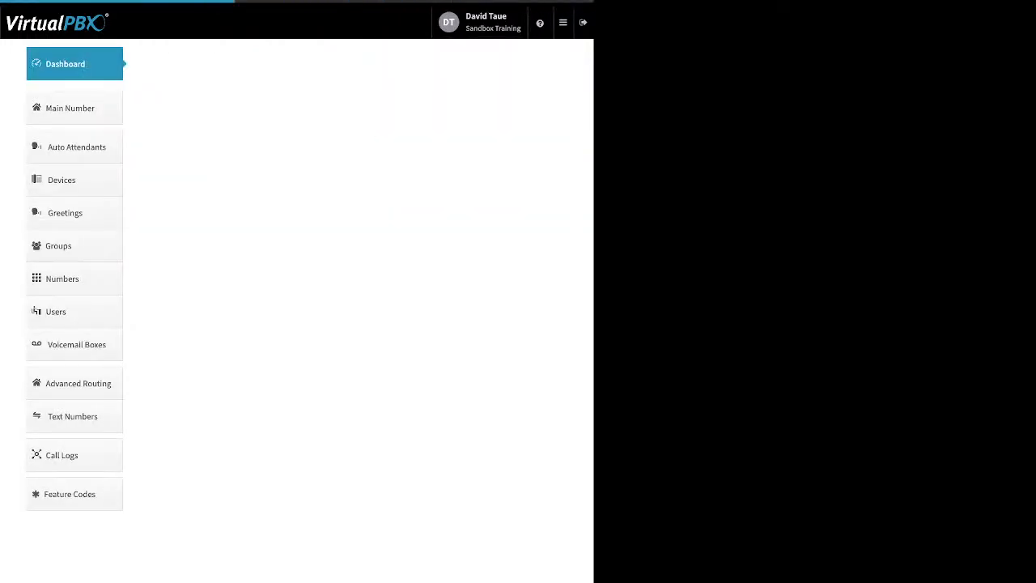